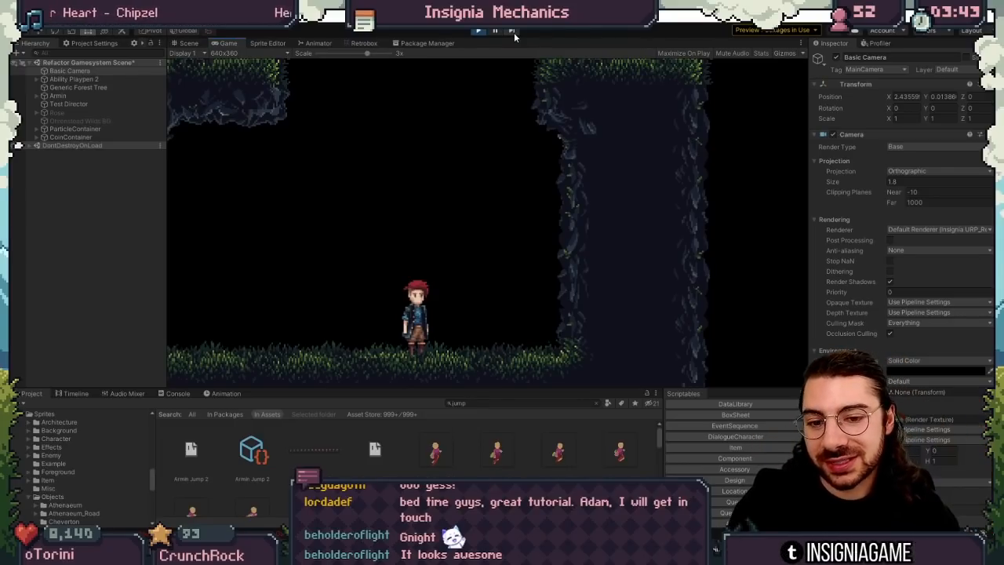
Playtest the character's movement by running left and jumping through the forest level.
{"action": "key", "text": "Left"}
{"action": "key", "text": "space"}
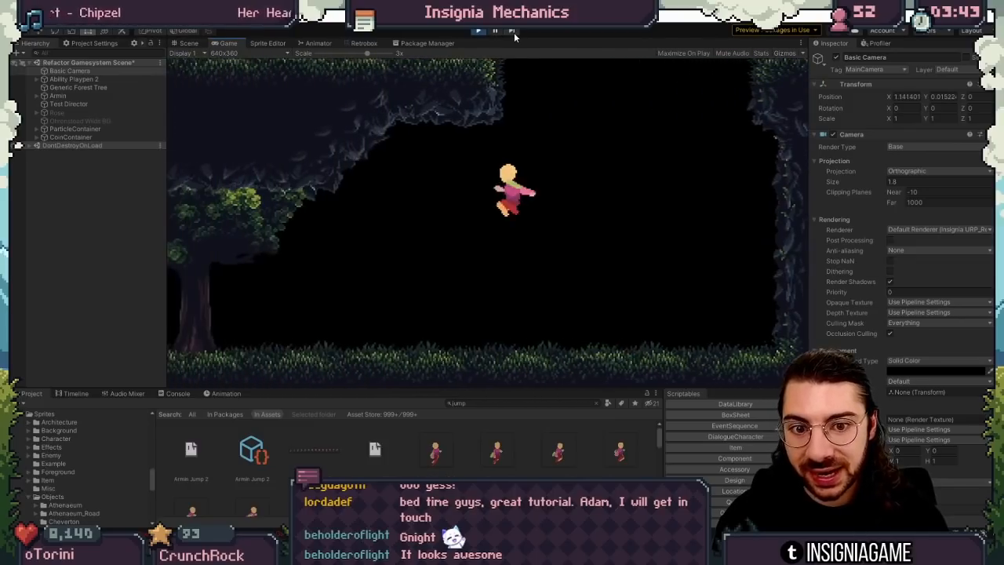
{"action": "key", "text": "space"}
{"action": "key", "text": "Left"}
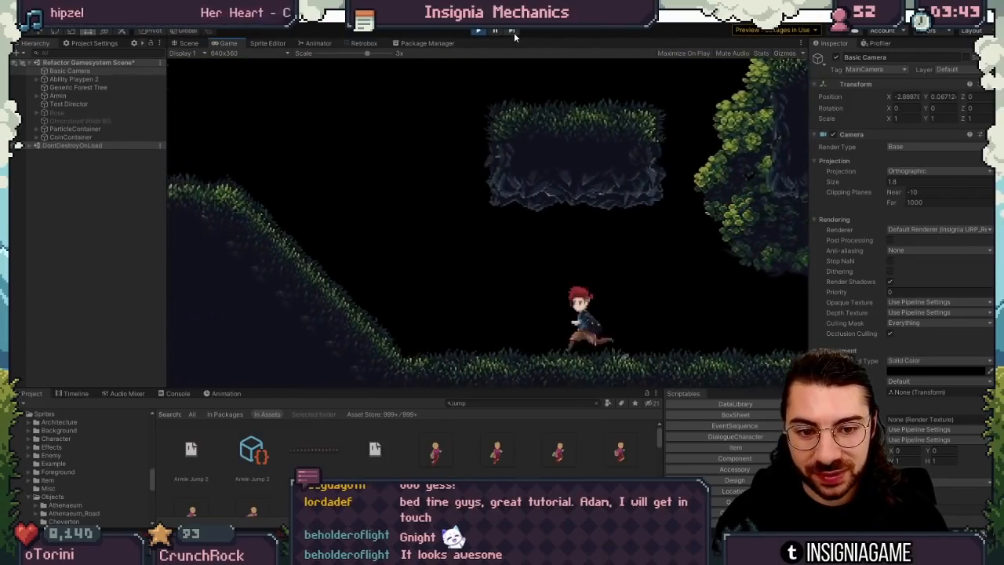
{"action": "key", "text": "space"}
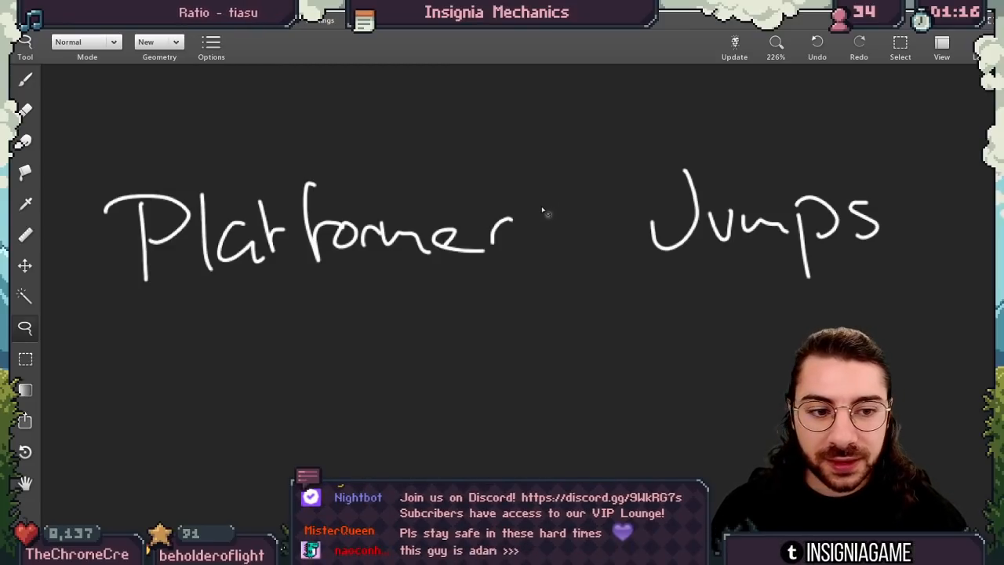
Circle the red Mario sprite in the "Mario bros, Mega Man" row of the Jumping States notes and undo the mark.
{"action": "scroll", "coordinate": [541, 219], "scroll_direction": "down", "scroll_amount": 2}
{"action": "scroll", "coordinate": [540, 242], "scroll_direction": "down", "scroll_amount": 3}
{"action": "scroll", "coordinate": [540, 236], "scroll_direction": "down", "scroll_amount": 5}
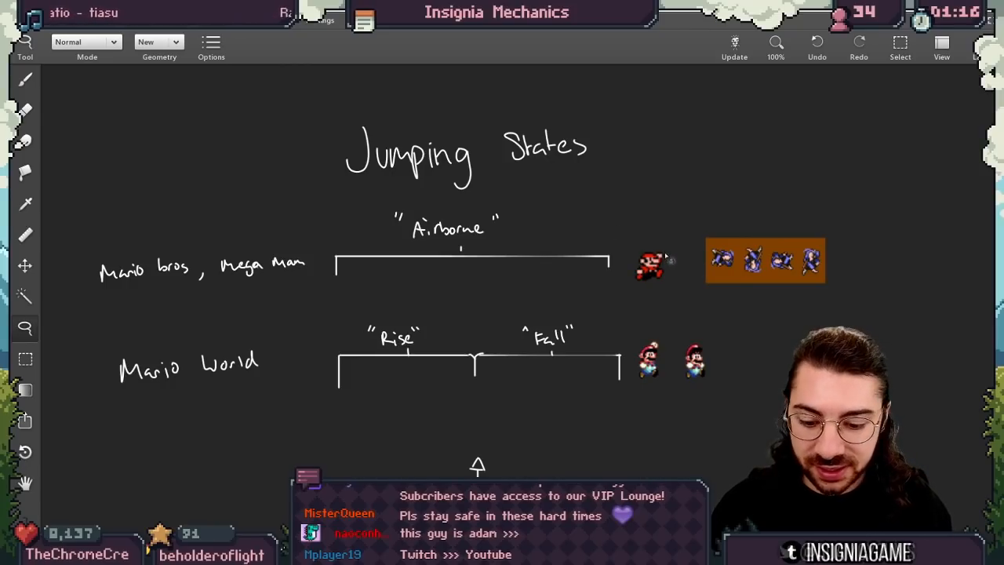
{"action": "key", "text": "b"}
{"action": "left_click_drag", "start_coordinate": [662, 236], "coordinate": [671, 239]}
{"action": "key", "text": "ctrl+z"}
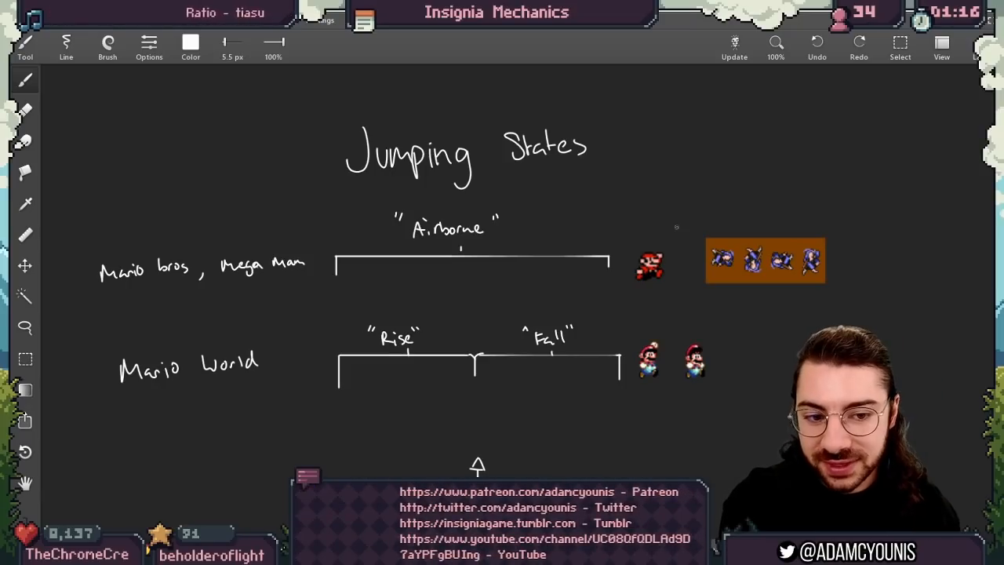
{"action": "left_click_drag", "start_coordinate": [665, 234], "coordinate": [657, 233]}
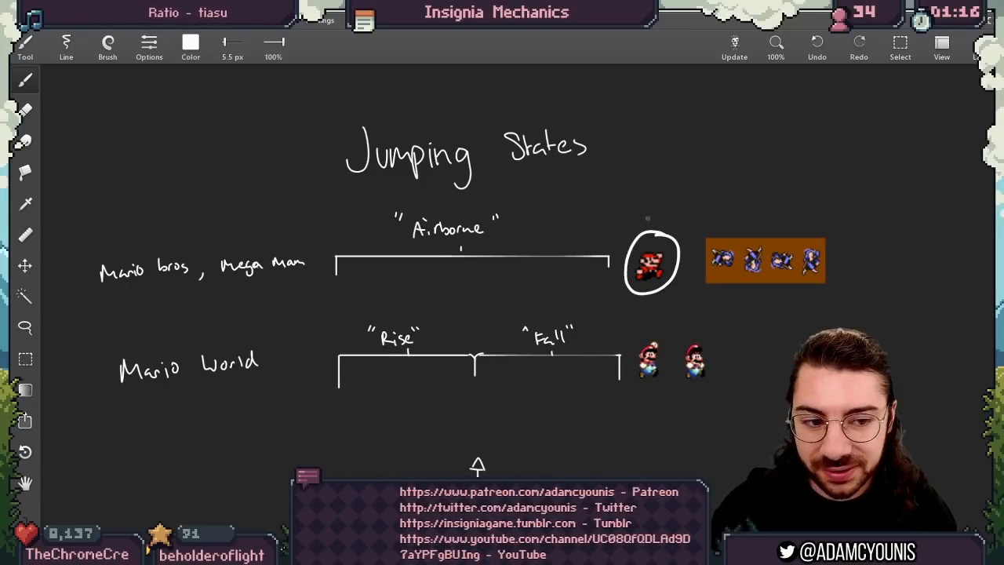
{"action": "key", "text": "ctrl+z"}
Circle the strip of spinning sprites on the orange background and undo the circle.
{"action": "scroll", "coordinate": [627, 307], "scroll_direction": "up", "scroll_amount": 3}
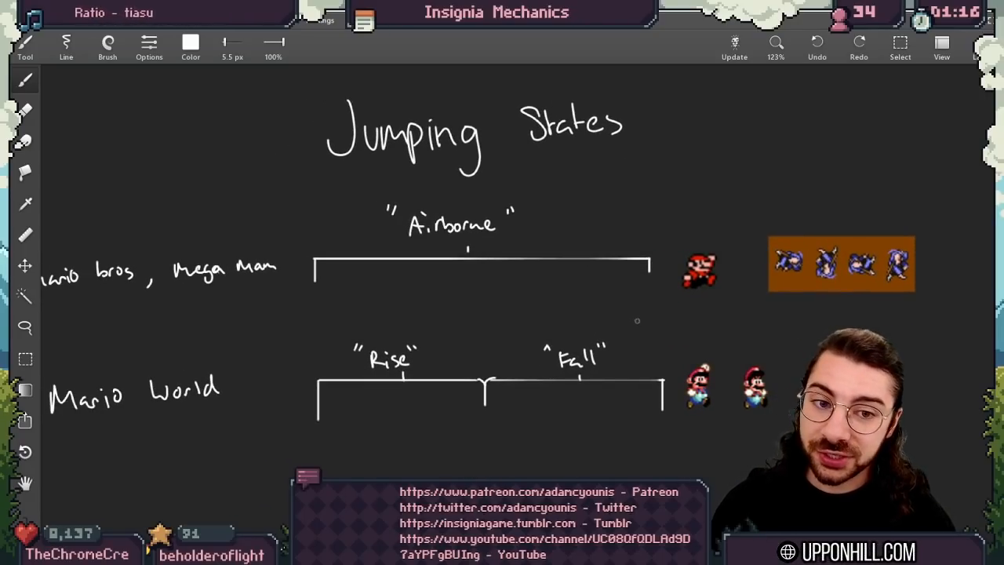
{"action": "mouse_move", "coordinate": [894, 213]}
{"action": "left_mouse_down"}
{"action": "mouse_move", "coordinate": [765, 259]}
{"action": "mouse_move", "coordinate": [896, 211]}
{"action": "left_mouse_up"}
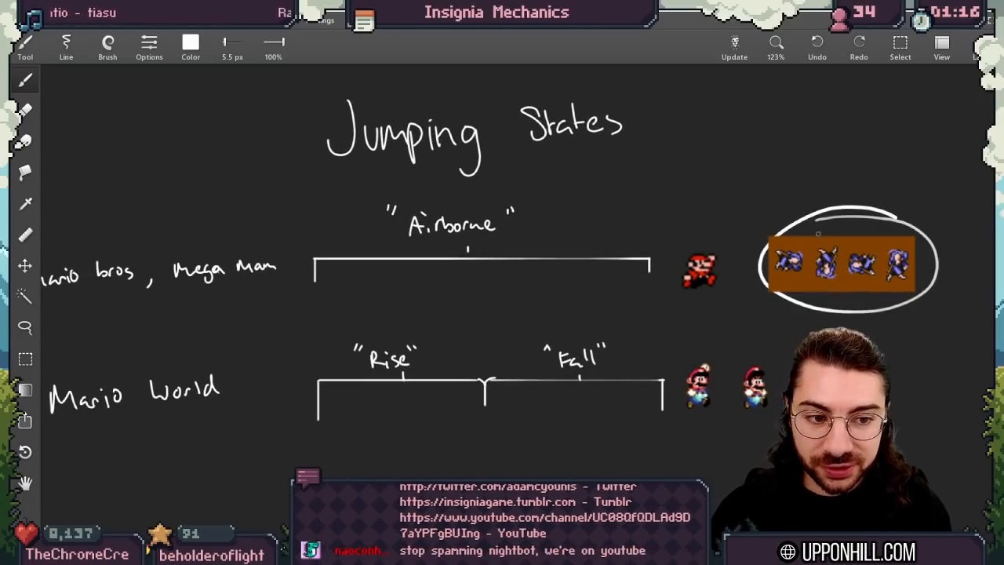
{"action": "key", "text": "ctrl+z"}
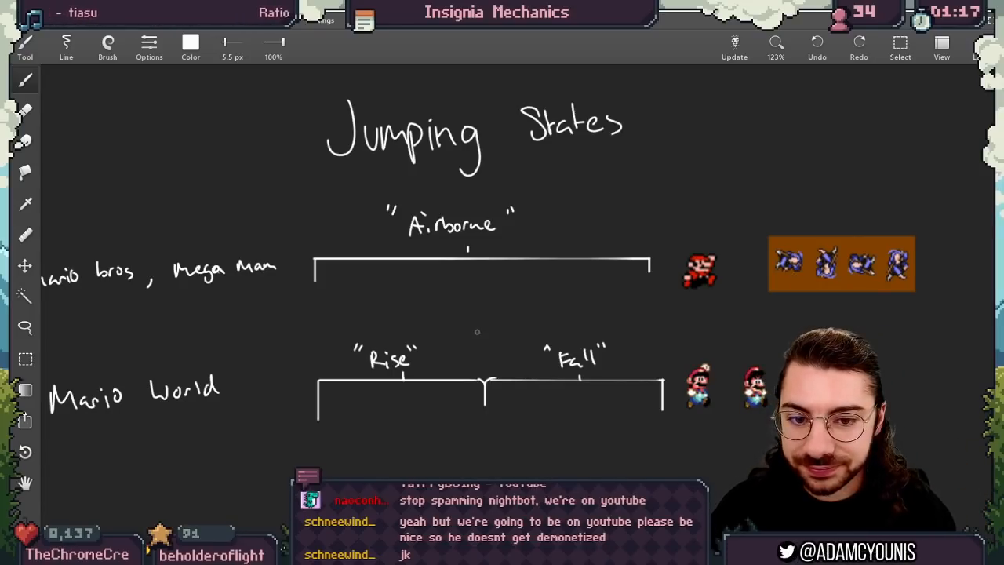
Circle the "Rise" and "Fall" labels above the Mario World bracket and undo both marks.
{"action": "scroll", "coordinate": [493, 318], "scroll_direction": "down", "scroll_amount": 1}
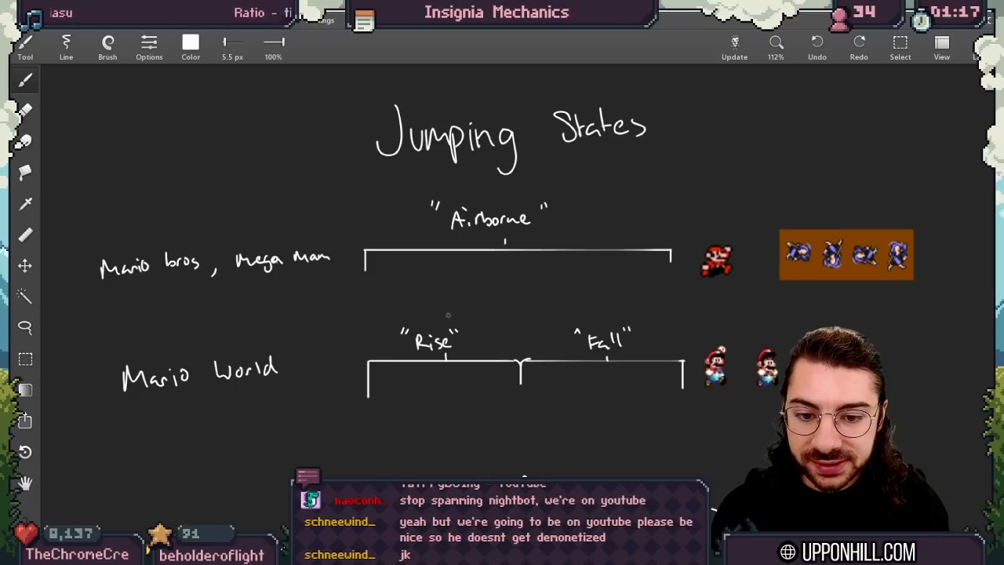
{"action": "left_click_drag", "start_coordinate": [428, 308], "coordinate": [470, 322]}
{"action": "left_click_drag", "start_coordinate": [588, 302], "coordinate": [630, 303]}
{"action": "left_click_drag", "start_coordinate": [565, 324], "coordinate": [603, 305]}
{"action": "key", "text": "ctrl+z"}
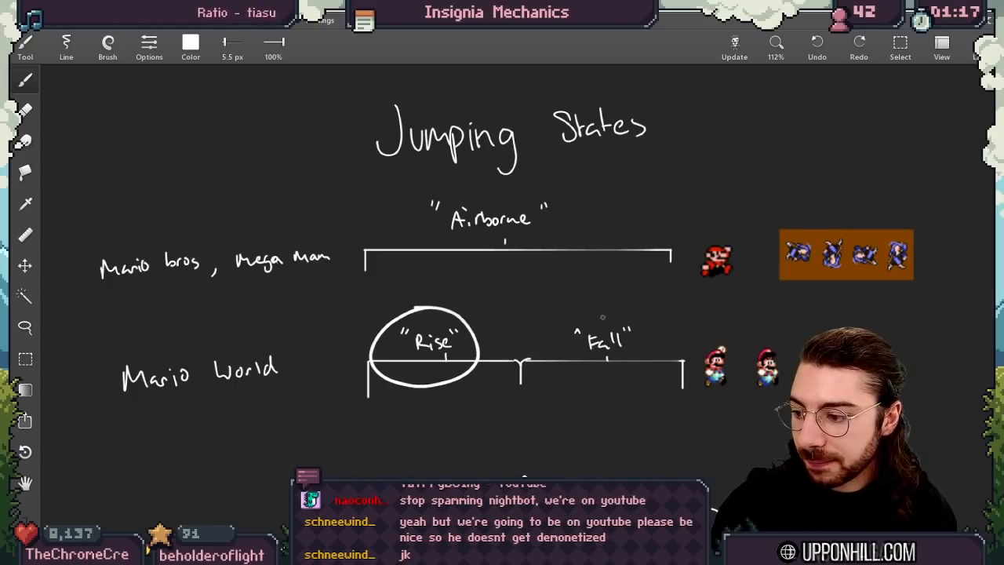
{"action": "key", "text": "ctrl+z"}
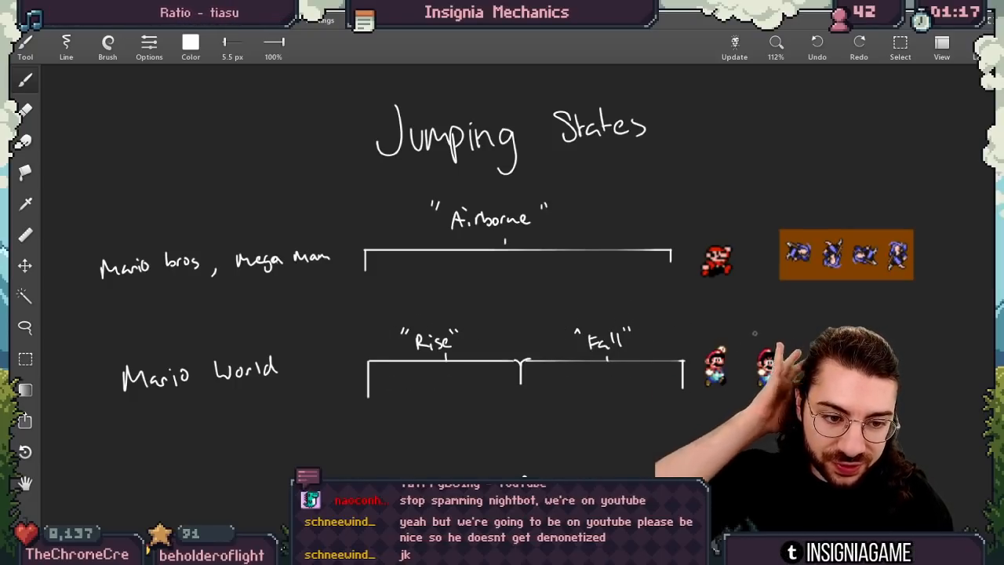
Mark the two Mario sprites beside the Mario World bracket and undo the stroke.
{"action": "mouse_move", "coordinate": [775, 336]}
{"action": "left_mouse_down"}
{"action": "mouse_move", "coordinate": [702, 333]}
{"action": "mouse_move", "coordinate": [688, 322]}
{"action": "left_mouse_up"}
{"action": "key", "text": "ctrl+z"}
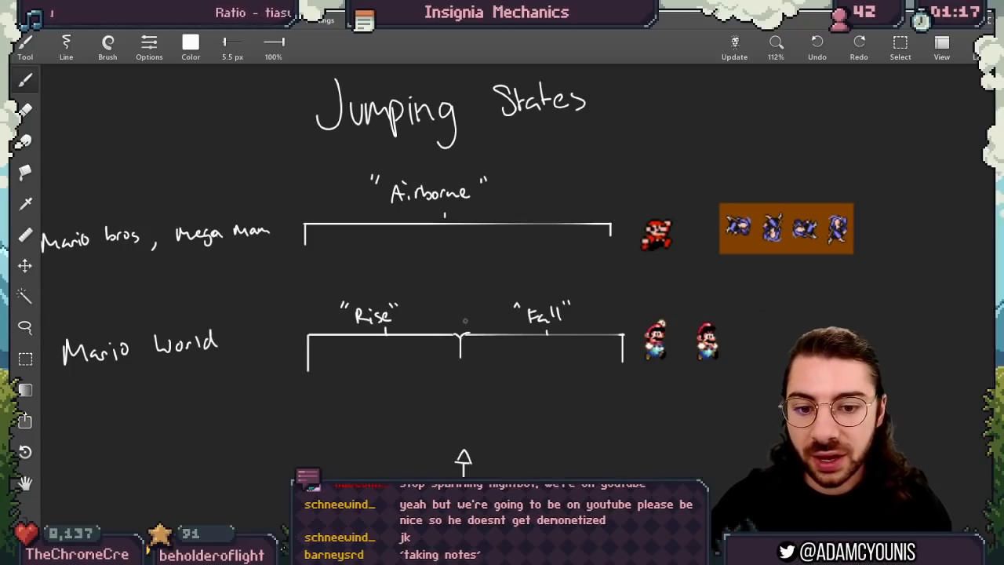
{"action": "mouse_move", "coordinate": [724, 313]}
{"action": "left_mouse_down"}
{"action": "mouse_move", "coordinate": [733, 314]}
{"action": "mouse_move", "coordinate": [632, 279]}
{"action": "mouse_move", "coordinate": [649, 269]}
{"action": "left_mouse_up"}
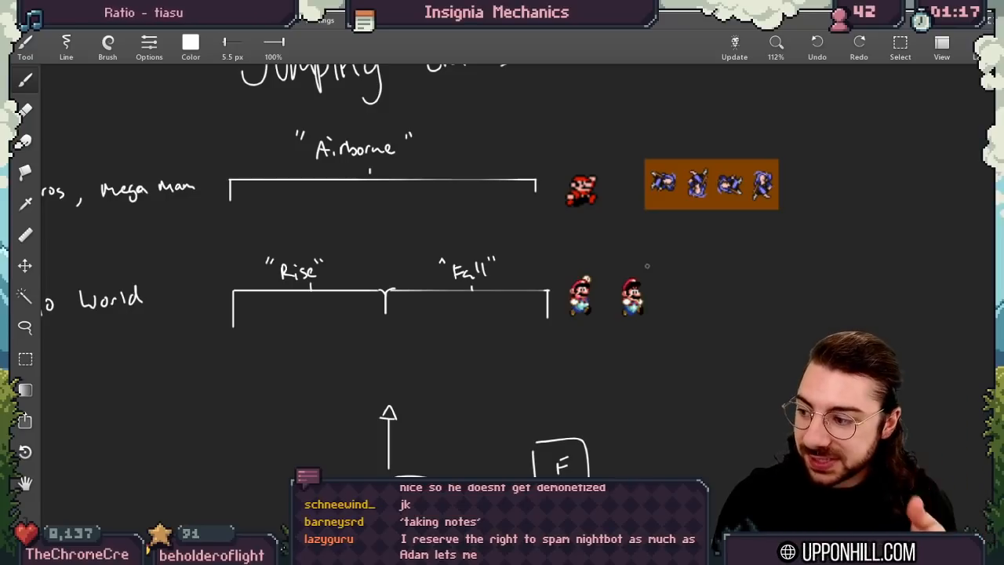
{"action": "key", "text": "ctrl+0"}
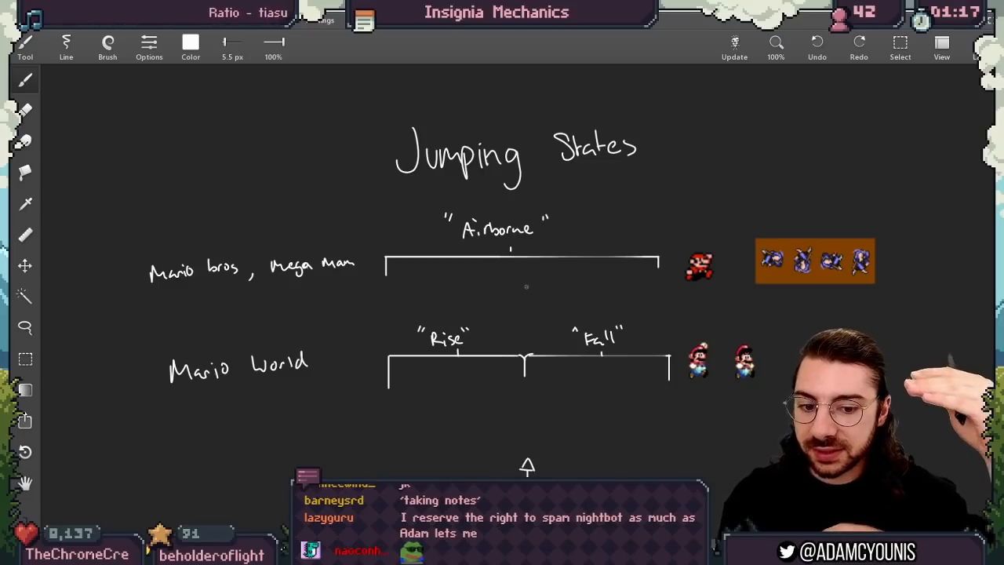
Draw a small square frame on the empty canvas beside the Jumping States notes, undoing the stray stroke above it.
{"action": "mouse_move", "coordinate": [472, 310]}
{"action": "left_mouse_down"}
{"action": "mouse_move", "coordinate": [663, 285]}
{"action": "mouse_move", "coordinate": [672, 273]}
{"action": "left_mouse_up"}
{"action": "left_click_drag", "start_coordinate": [405, 277], "coordinate": [408, 318]}
{"action": "left_click_drag", "start_coordinate": [404, 262], "coordinate": [467, 315]}
{"action": "left_click_drag", "start_coordinate": [456, 336], "coordinate": [338, 356]}
{"action": "left_click_drag", "start_coordinate": [339, 246], "coordinate": [309, 244]}
{"action": "key", "text": "ctrl+z"}
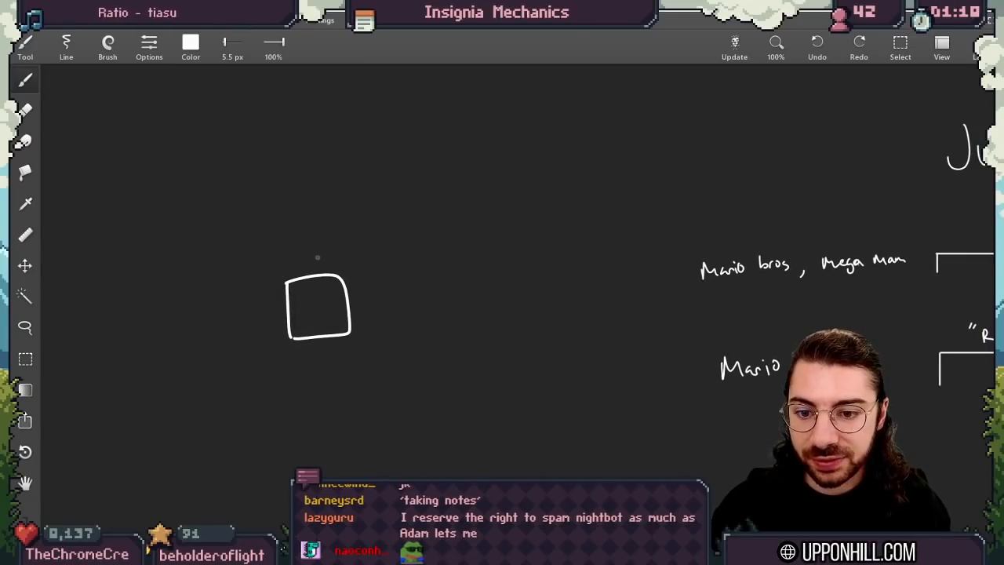
Add crossed axes and a second square above the horizontal line, with an up arrow for the upper square and a down arrow for the lower.
{"action": "left_click_drag", "start_coordinate": [234, 187], "coordinate": [237, 388]}
{"action": "left_click_drag", "start_coordinate": [166, 256], "coordinate": [448, 256]}
{"action": "left_click_drag", "start_coordinate": [293, 172], "coordinate": [357, 157]}
{"action": "left_click_drag", "start_coordinate": [201, 171], "coordinate": [206, 208]}
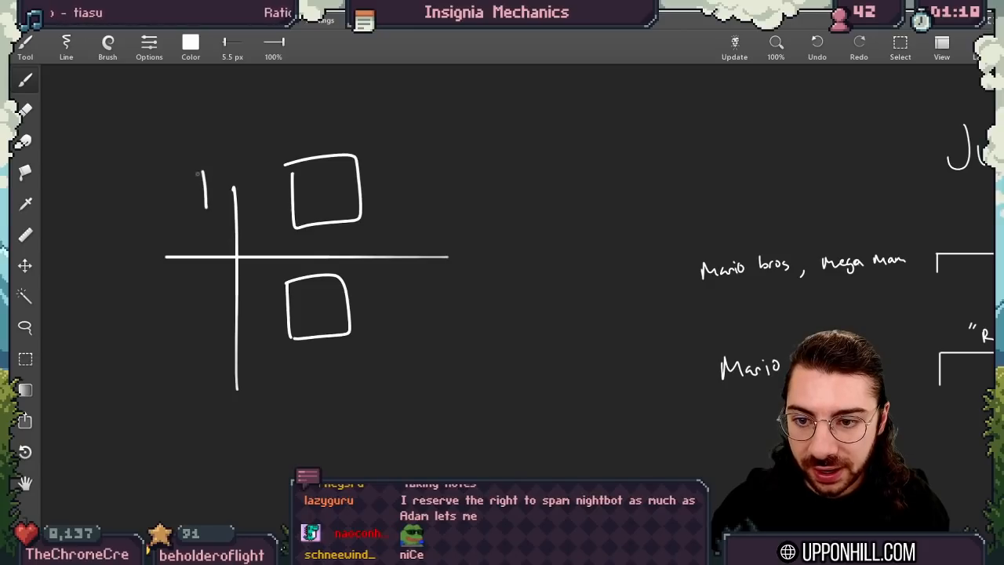
{"action": "left_click_drag", "start_coordinate": [200, 150], "coordinate": [208, 174]}
{"action": "left_click_drag", "start_coordinate": [198, 291], "coordinate": [205, 344]}
Label the vertical arrow of the graph with seven stacked boxes "y".
{"action": "scroll", "coordinate": [293, 412], "scroll_direction": "down", "scroll_amount": 5}
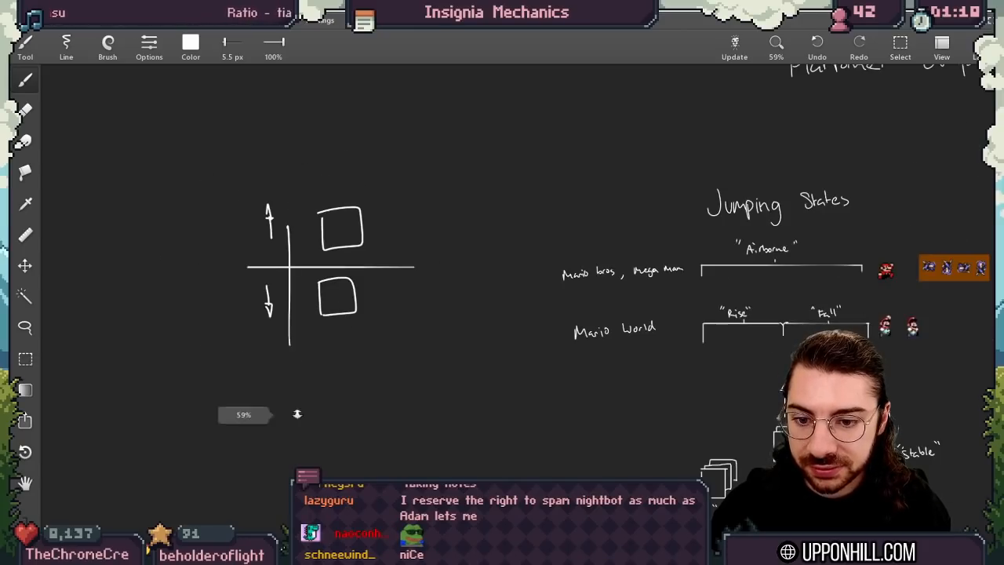
{"action": "mouse_move", "coordinate": [370, 318]}
{"action": "left_mouse_down"}
{"action": "mouse_move", "coordinate": [377, 298]}
{"action": "mouse_move", "coordinate": [392, 307]}
{"action": "left_mouse_up"}
{"action": "left_click_drag", "start_coordinate": [451, 353], "coordinate": [427, 149]}
{"action": "scroll", "coordinate": [455, 228], "scroll_direction": "up", "scroll_amount": 5}
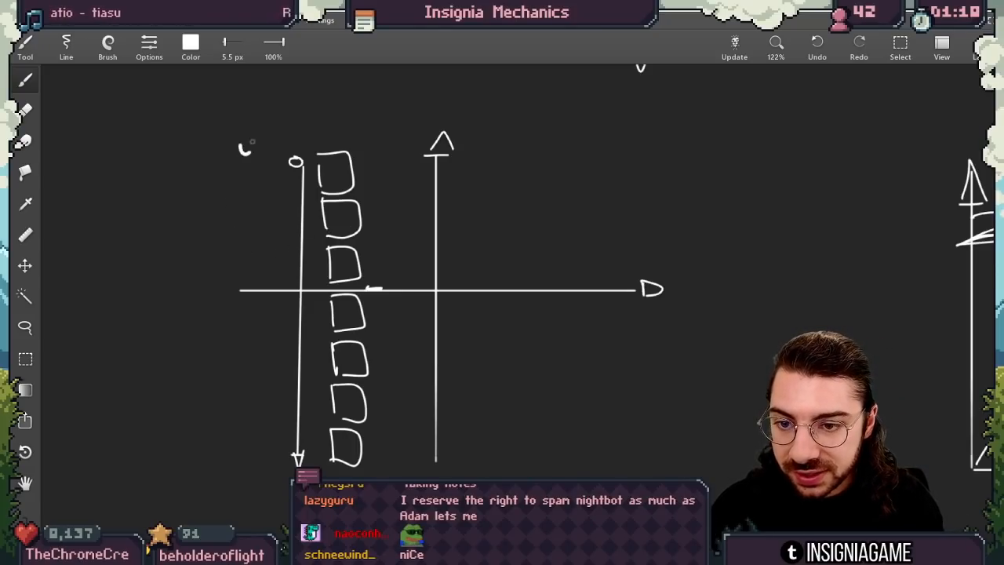
{"action": "left_click_drag", "start_coordinate": [252, 143], "coordinate": [238, 177]}
Mark a short dash beside each of the seven stacked boxes plus a stroke above the column, undoing all these marks.
{"action": "left_click", "coordinate": [377, 260]}
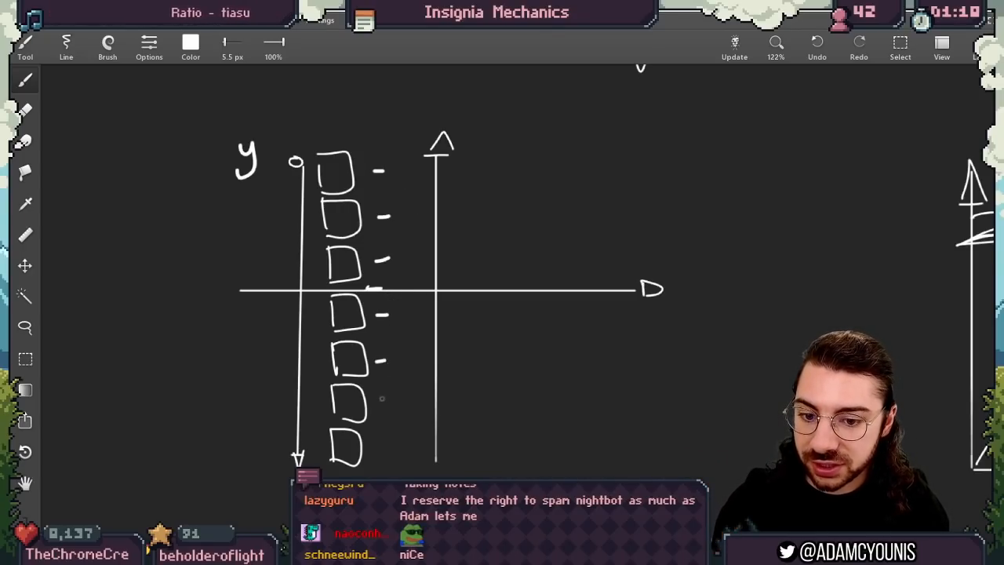
{"action": "left_click_drag", "start_coordinate": [382, 399], "coordinate": [394, 398]}
{"action": "left_click_drag", "start_coordinate": [383, 438], "coordinate": [397, 437]}
{"action": "key", "text": "ctrl+z"}
{"action": "key", "text": "ctrl+z"}
{"action": "key", "text": "ctrl+z"}
{"action": "key", "text": "ctrl+z"}
{"action": "key", "text": "ctrl+z"}
{"action": "key", "text": "ctrl+z"}
{"action": "key", "text": "ctrl+z"}
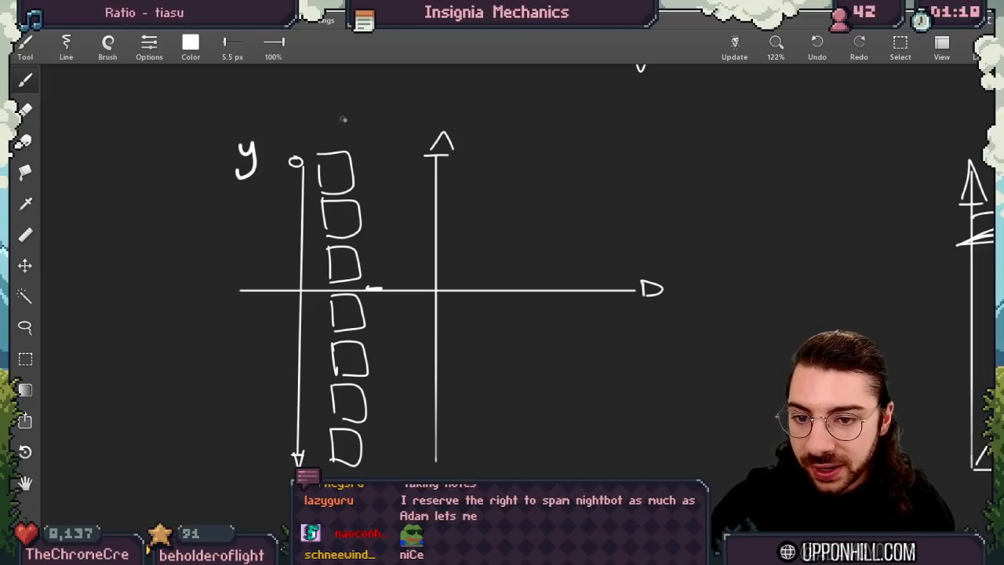
{"action": "mouse_move", "coordinate": [345, 117]}
{"action": "left_mouse_down"}
{"action": "mouse_move", "coordinate": [401, 295]}
{"action": "mouse_move", "coordinate": [339, 150]}
{"action": "left_mouse_up"}
{"action": "key", "text": "ctrl+z"}
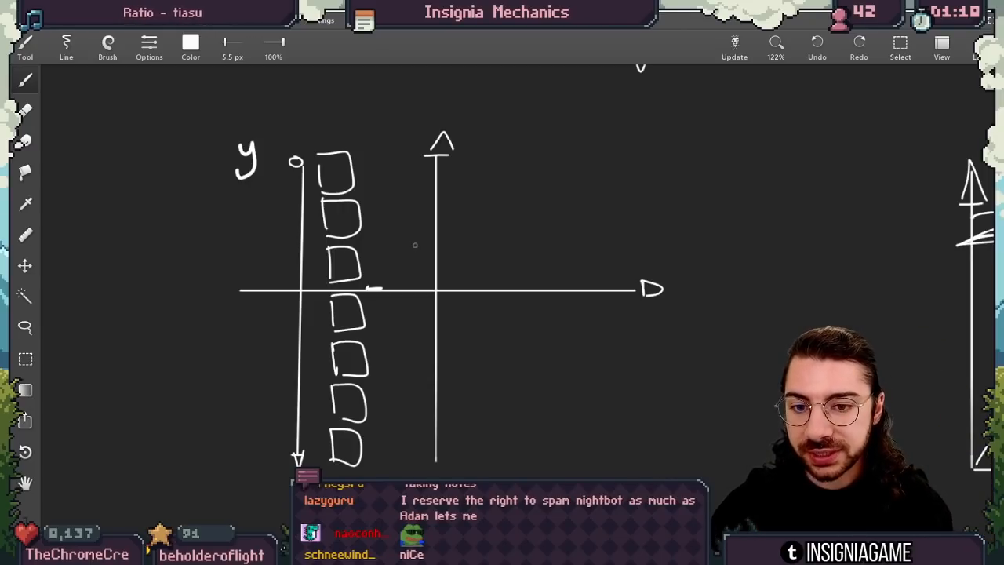
Draw a long downward arrow between the column of boxes and the vertical axis, undoing the extra line along the boxes' edge.
{"action": "left_click_drag", "start_coordinate": [385, 147], "coordinate": [400, 443]}
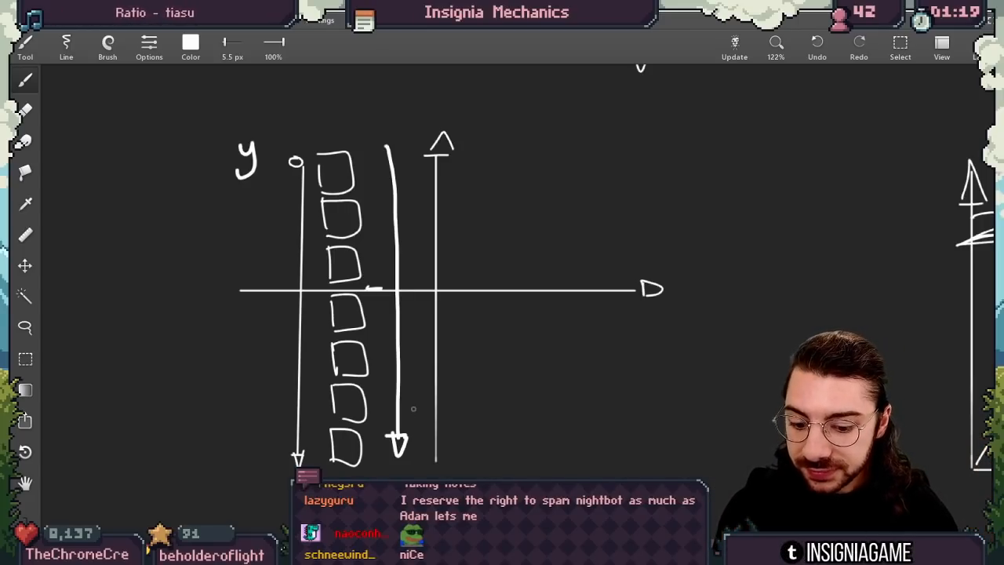
{"action": "left_click_drag", "start_coordinate": [317, 159], "coordinate": [324, 424]}
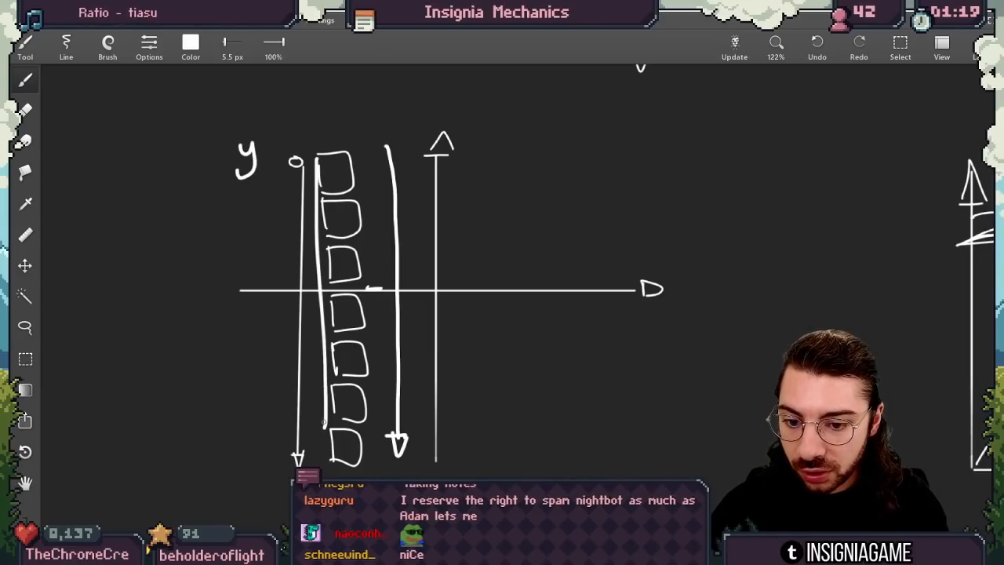
{"action": "key", "text": "ctrl+z"}
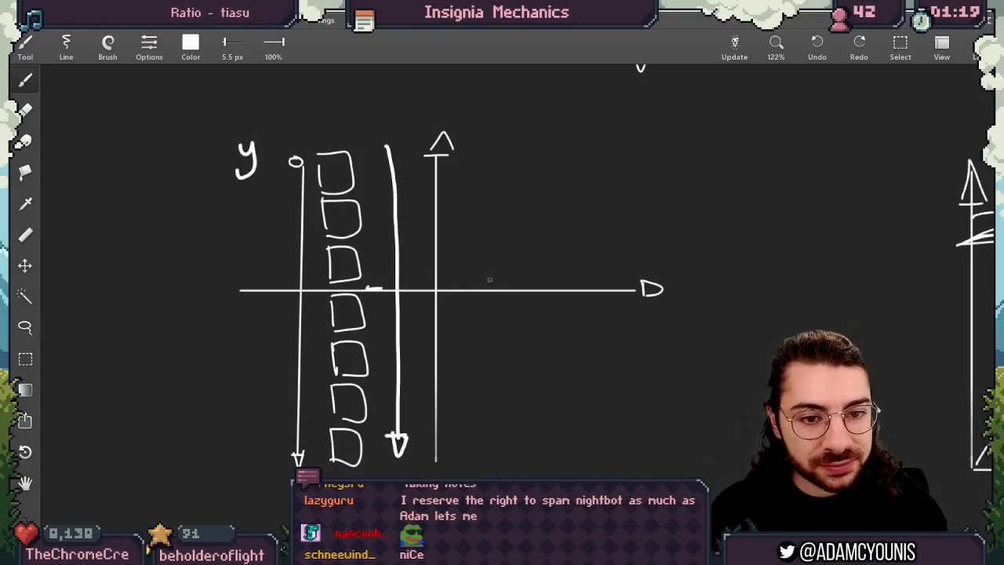
Bracket the six consecutive cape Mario frames on the Super Mario World sprite sheet with thin lines, using a 1.2 px brush.
{"action": "scroll", "coordinate": [489, 282], "scroll_direction": "up", "scroll_amount": 3}
{"action": "scroll", "coordinate": [489, 282], "scroll_direction": "down", "scroll_amount": 5}
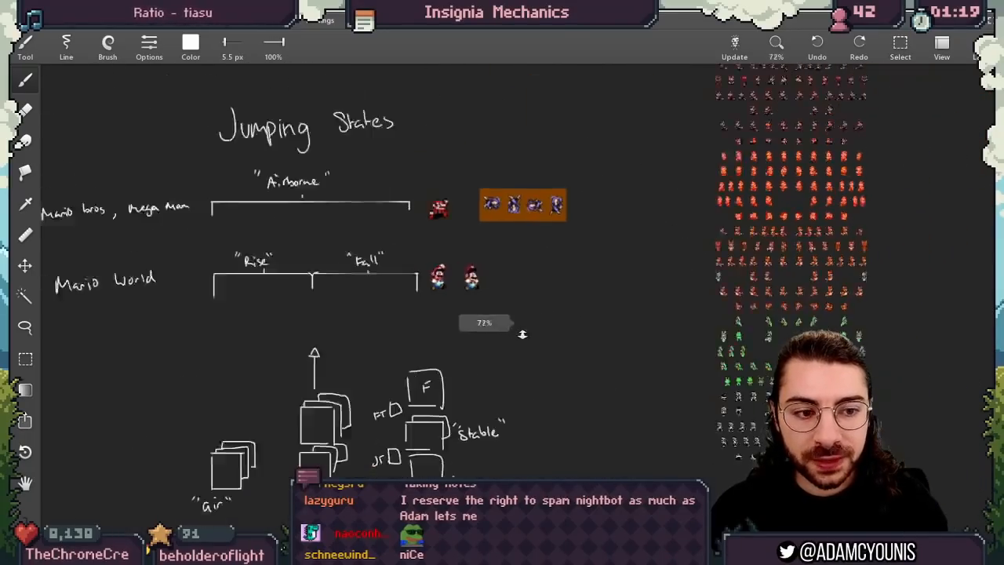
{"action": "scroll", "coordinate": [524, 295], "scroll_direction": "right", "scroll_amount": 10}
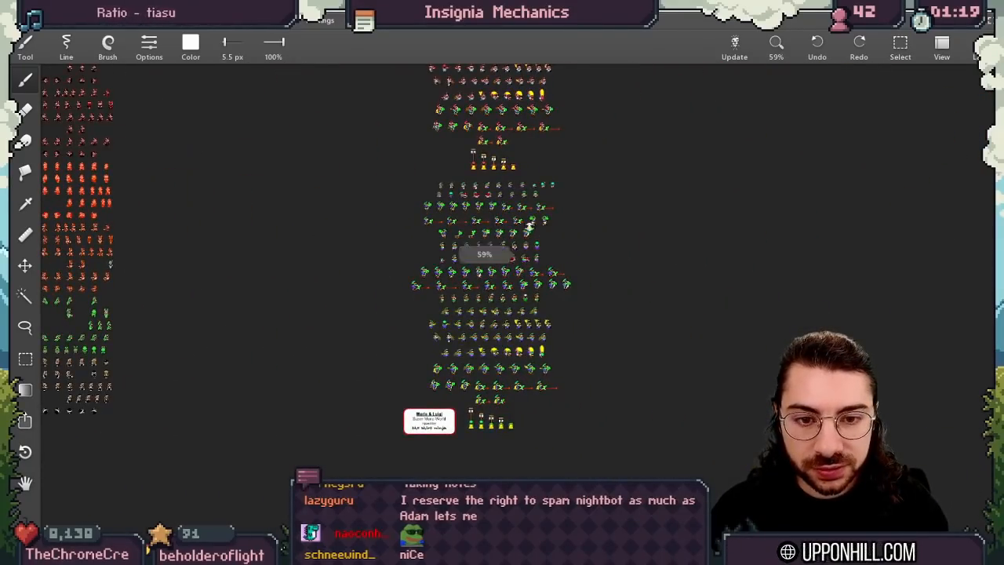
{"action": "scroll", "coordinate": [518, 276], "scroll_direction": "up", "scroll_amount": 10}
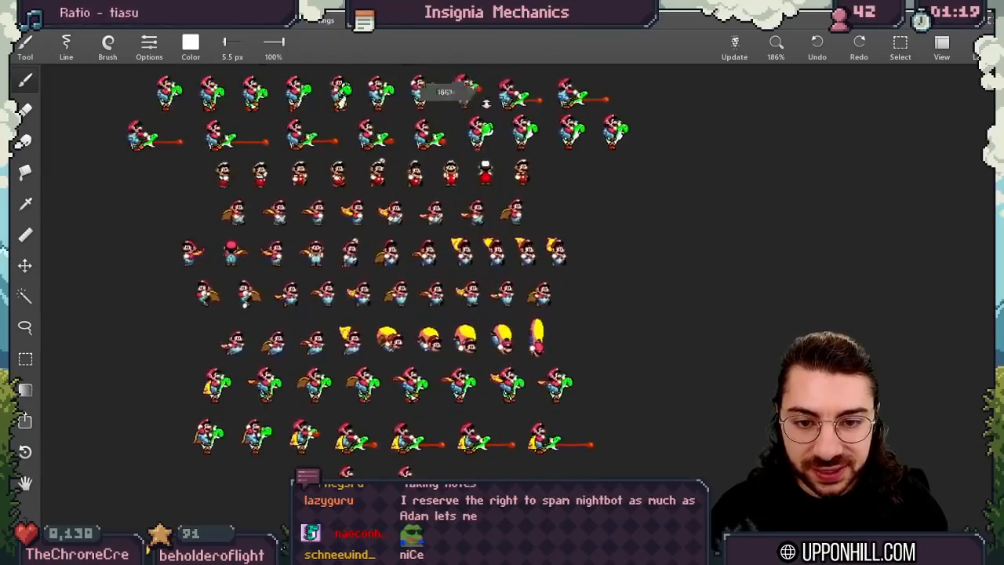
{"action": "scroll", "coordinate": [435, 205], "scroll_direction": "up", "scroll_amount": 2}
{"action": "scroll", "coordinate": [471, 227], "scroll_direction": "left", "scroll_amount": 5}
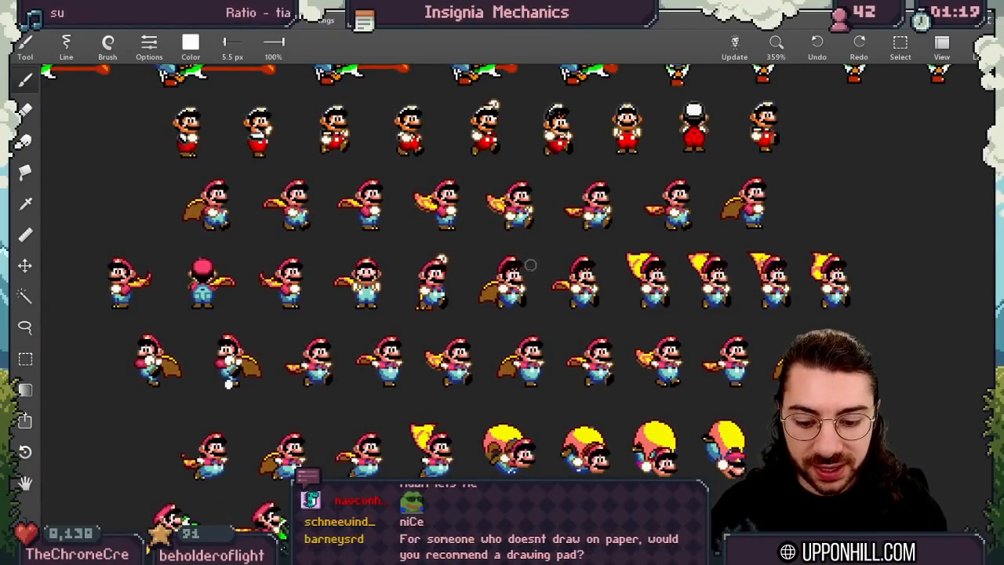
{"action": "key", "text": "bracketleft"}
{"action": "key", "text": "bracketleft"}
{"action": "key", "text": "bracketleft"}
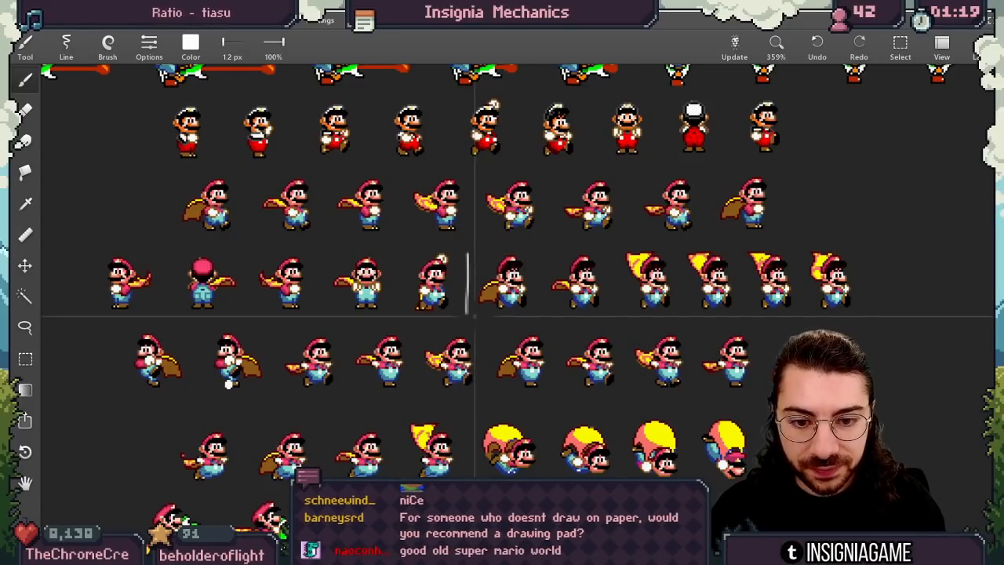
{"action": "left_click_drag", "start_coordinate": [468, 317], "coordinate": [915, 318]}
{"action": "left_click_drag", "start_coordinate": [792, 305], "coordinate": [738, 296]}
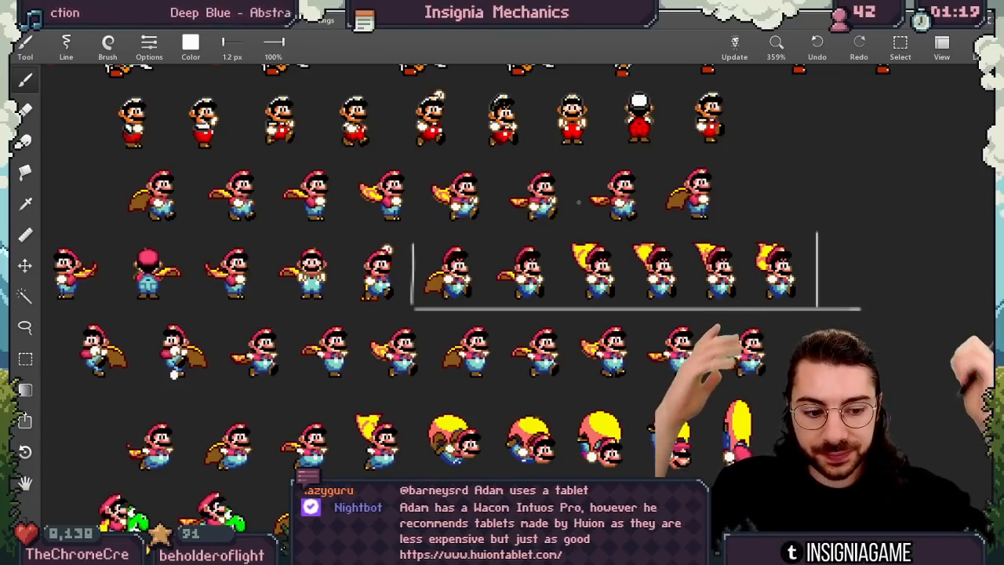
Switch to Aseprite and scrub through the timeline frames of the caped Mario riding Yoshi animation.
{"action": "key", "text": "alt+Tab"}
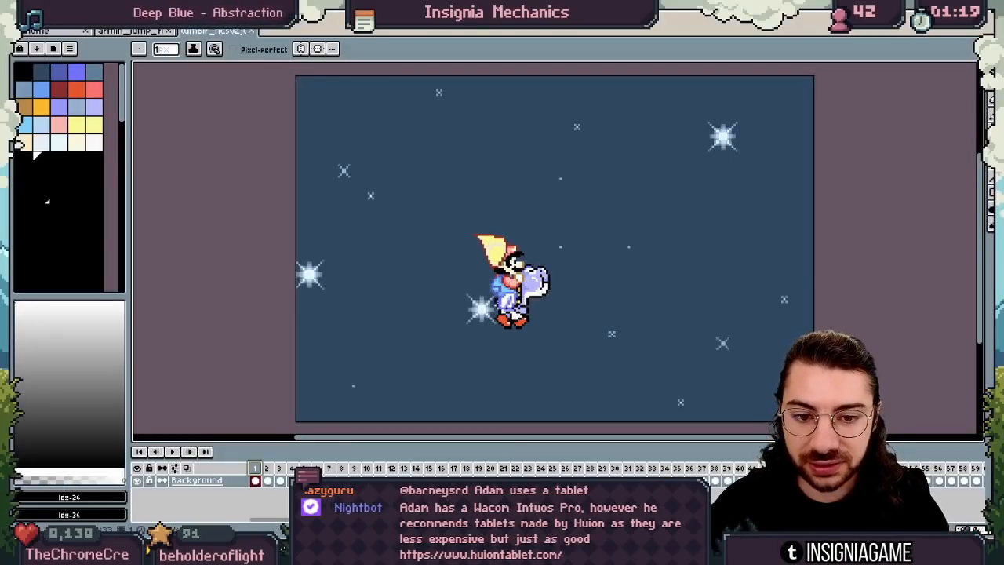
{"action": "mouse_move", "coordinate": [525, 291]}
{"action": "left_mouse_down"}
{"action": "mouse_move", "coordinate": [533, 263]}
{"action": "mouse_move", "coordinate": [527, 280]}
{"action": "left_mouse_up"}
{"action": "scroll", "coordinate": [533, 264], "scroll_direction": "up", "scroll_amount": 1}
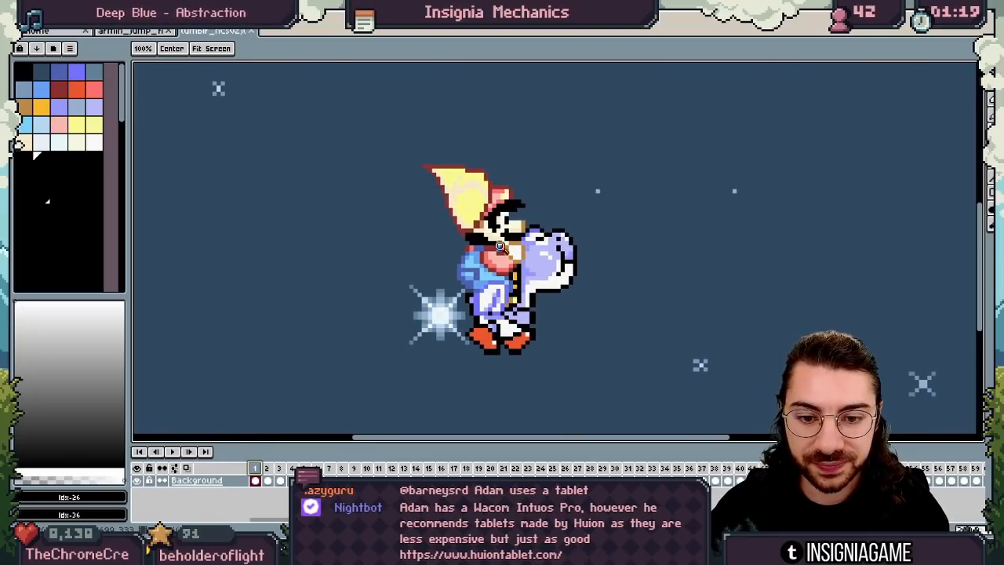
{"action": "left_click_drag", "start_coordinate": [256, 469], "coordinate": [765, 466]}
{"action": "left_click_drag", "start_coordinate": [563, 302], "coordinate": [599, 386]}
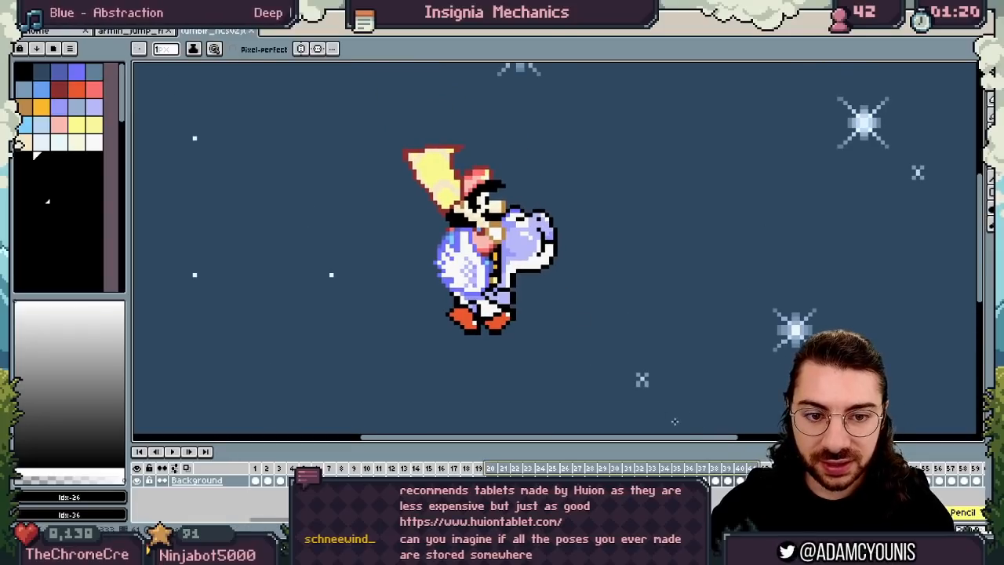
{"action": "key", "text": "Right"}
{"action": "left_click_drag", "start_coordinate": [755, 467], "coordinate": [748, 463]}
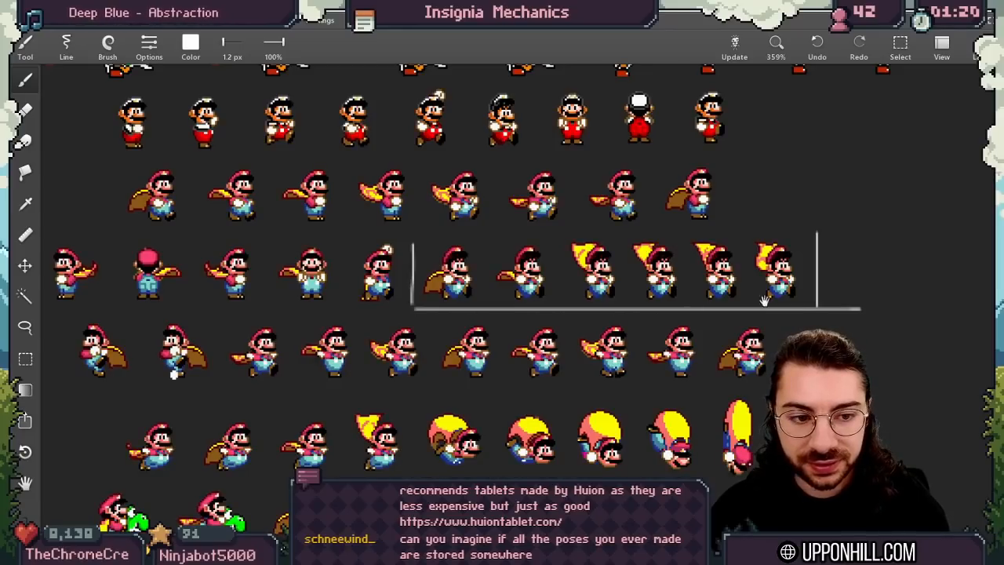
Circle the last running cape Mario frames in the bracketed row and the frame above them, undoing both sets of circles.
{"action": "left_click_drag", "start_coordinate": [765, 300], "coordinate": [730, 291]}
{"action": "mouse_move", "coordinate": [726, 220]}
{"action": "left_mouse_down"}
{"action": "mouse_move", "coordinate": [659, 208]}
{"action": "mouse_move", "coordinate": [777, 196]}
{"action": "mouse_move", "coordinate": [745, 153]}
{"action": "left_mouse_up"}
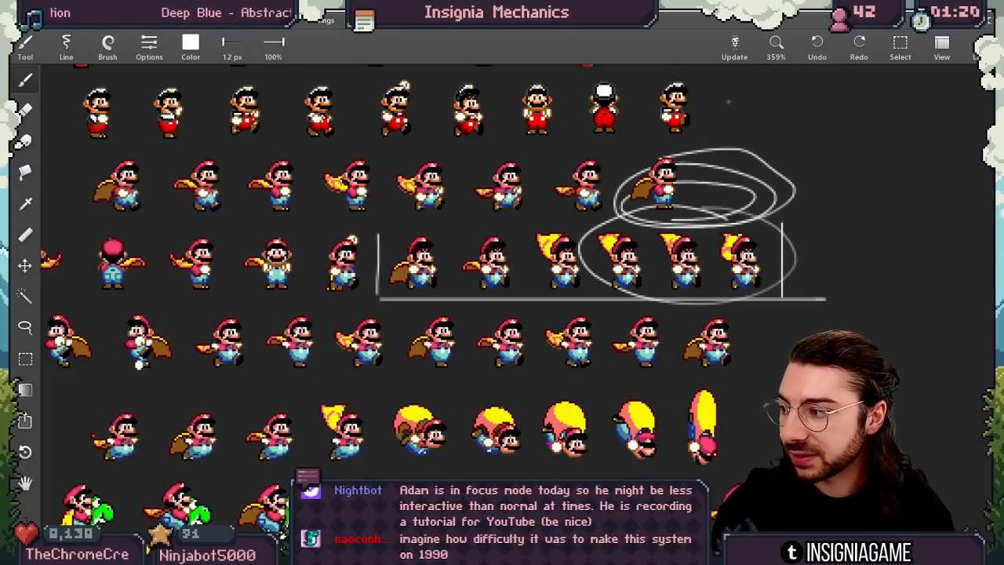
{"action": "key", "text": "ctrl+z"}
{"action": "key", "text": "ctrl+z"}
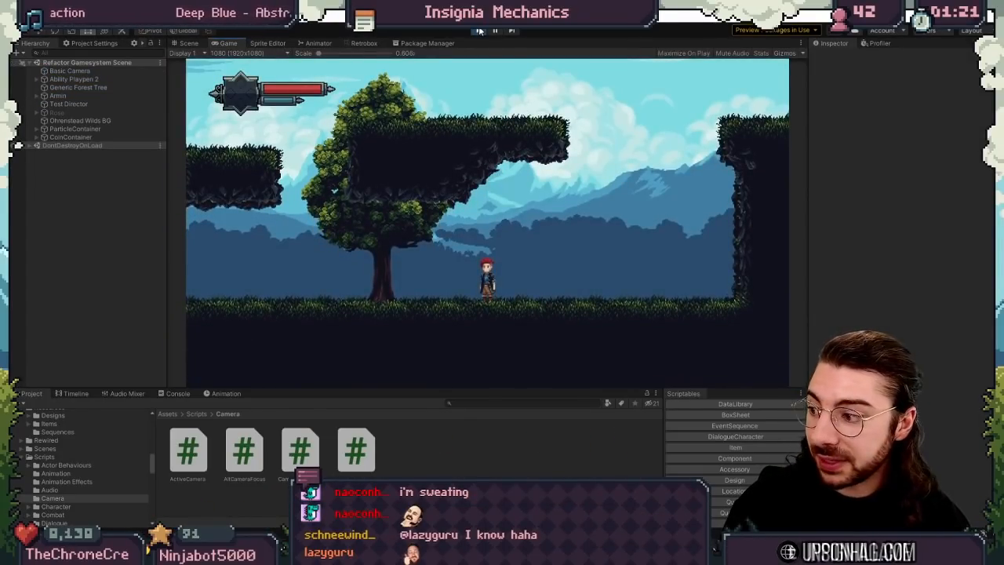
Switch to Unity, make the character run right and jump, and pause the game mid-air with a close-up in the Scene view.
{"action": "key", "text": "Right"}
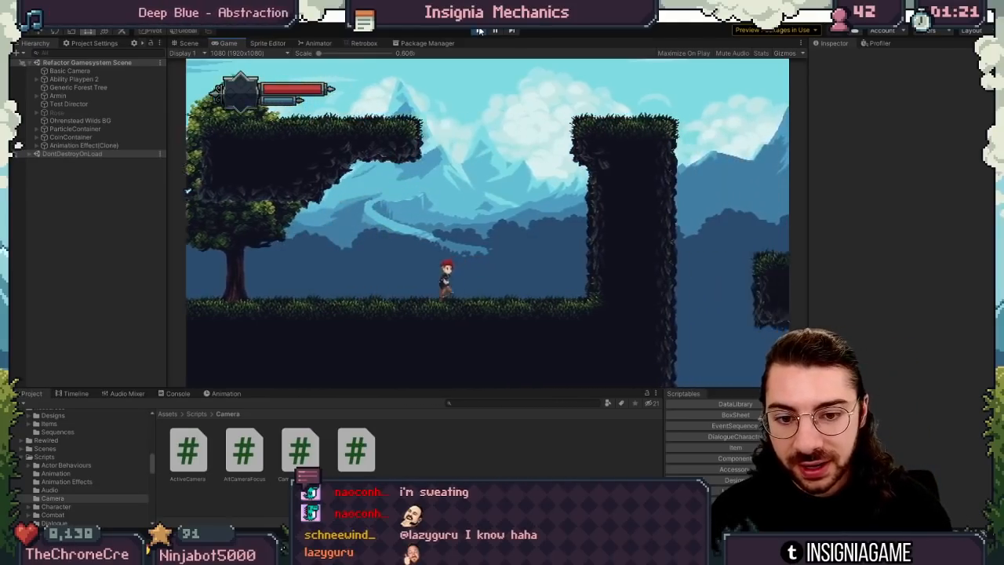
{"action": "key", "text": "space"}
{"action": "key", "text": "ctrl+shift+p"}
{"action": "scroll", "coordinate": [635, 292], "scroll_direction": "up", "scroll_amount": 6}
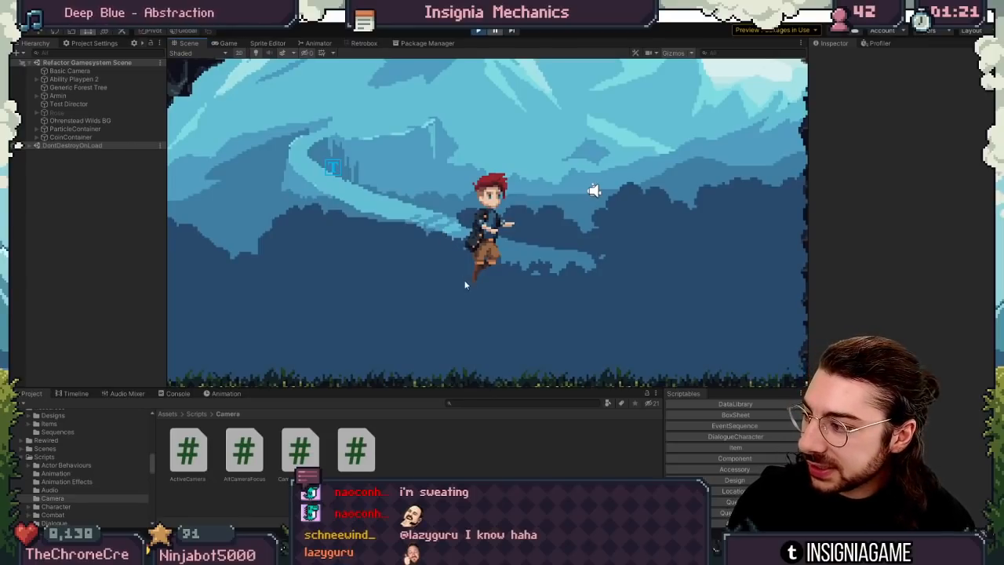
{"action": "scroll", "coordinate": [468, 239], "scroll_direction": "down", "scroll_amount": 2}
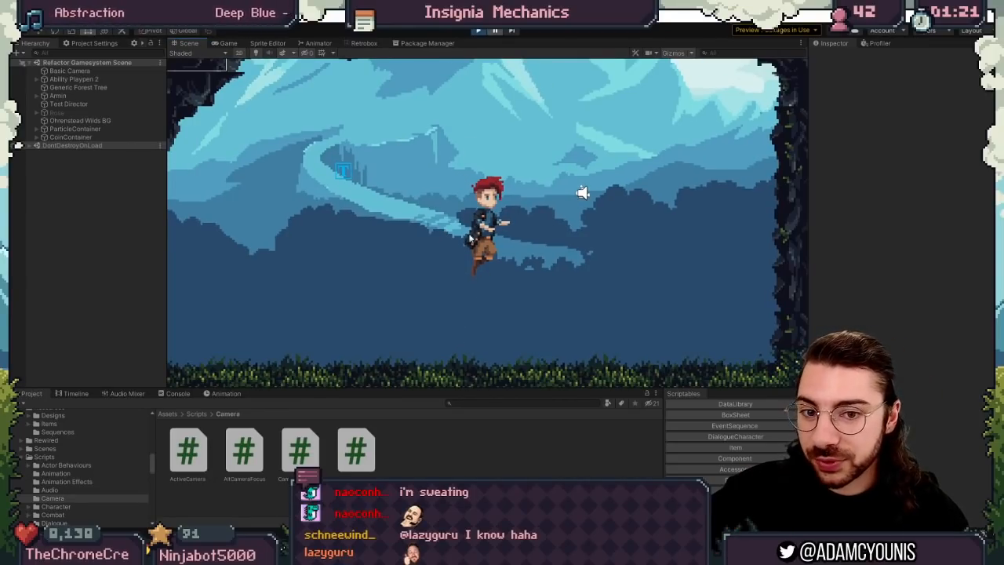
Advance the paused game frame by frame through the character's jump until he reaches the ground.
{"action": "left_click", "coordinate": [513, 31]}
{"action": "left_click", "coordinate": [512, 30]}
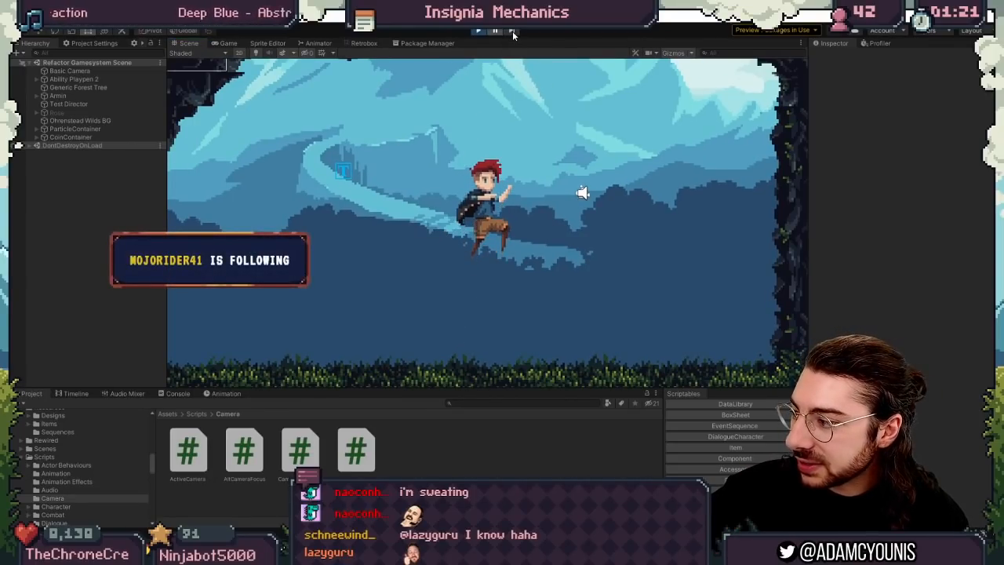
{"action": "left_click", "coordinate": [512, 31]}
{"action": "left_click", "coordinate": [512, 30]}
{"action": "left_click", "coordinate": [512, 30]}
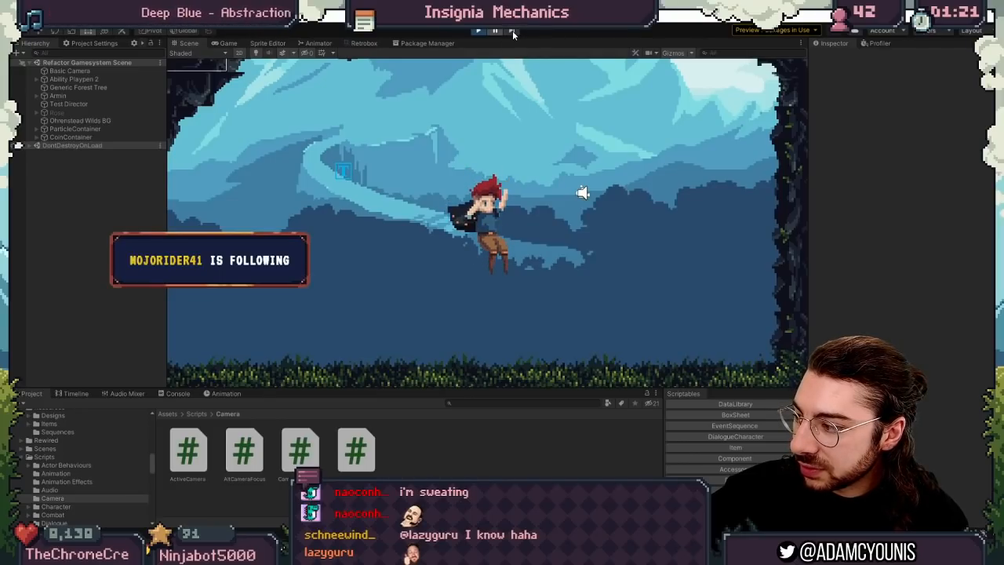
{"action": "left_click", "coordinate": [513, 30]}
{"action": "left_click", "coordinate": [512, 30]}
{"action": "left_click", "coordinate": [512, 31]}
{"action": "left_click", "coordinate": [512, 30]}
{"action": "left_click", "coordinate": [512, 30]}
{"action": "left_click", "coordinate": [513, 30]}
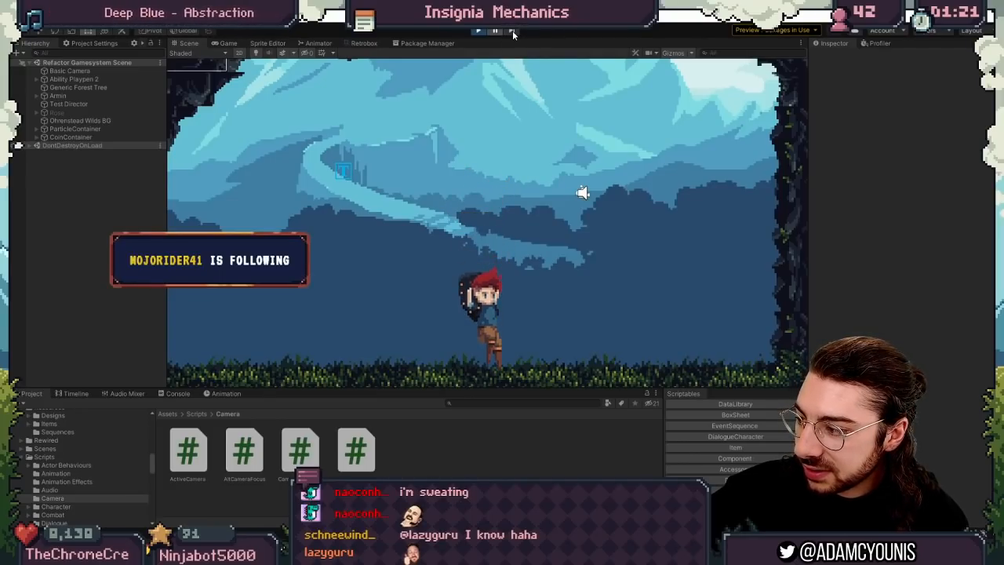
{"action": "left_click", "coordinate": [512, 30]}
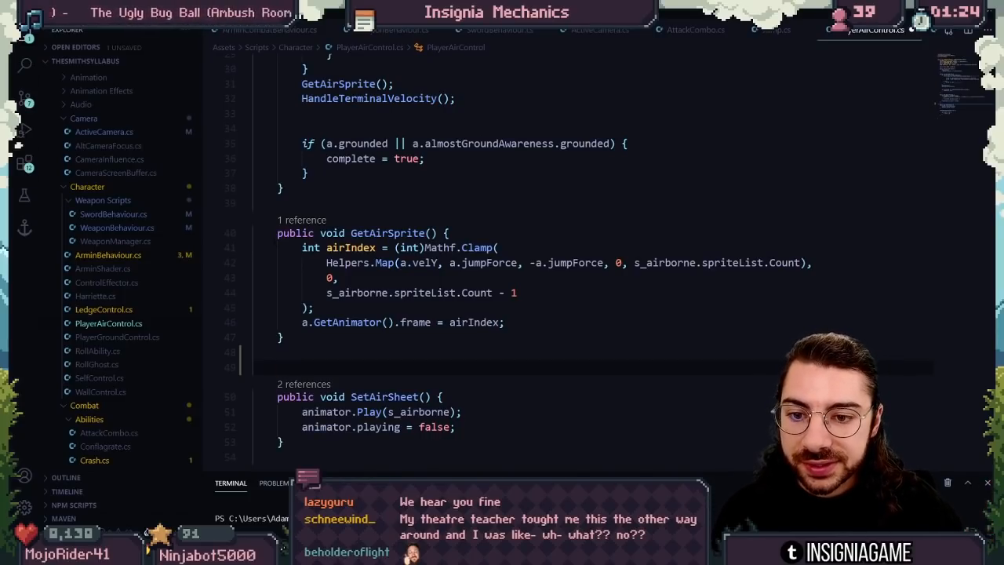
Switch to PlayerAirControl.cs and highlight the GetAirSprite method and the clamped airIndex calculation inside it.
{"action": "left_click_drag", "start_coordinate": [277, 233], "coordinate": [284, 337]}
{"action": "left_click", "coordinate": [283, 337]}
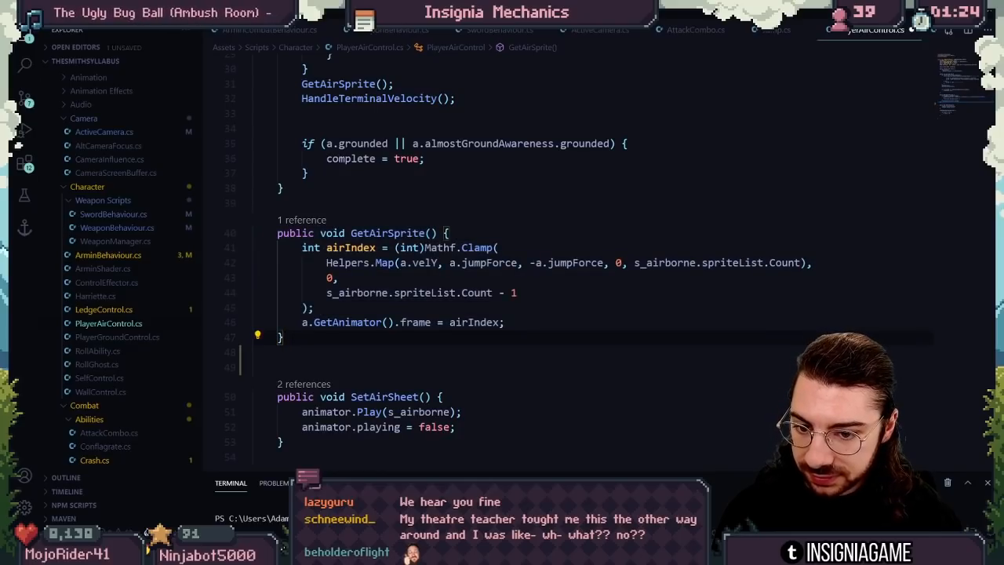
{"action": "key", "text": "shift+Up"}
{"action": "key", "text": "shift+Up"}
{"action": "key", "text": "shift+Up"}
{"action": "key", "text": "shift+Up"}
{"action": "key", "text": "shift+Home"}
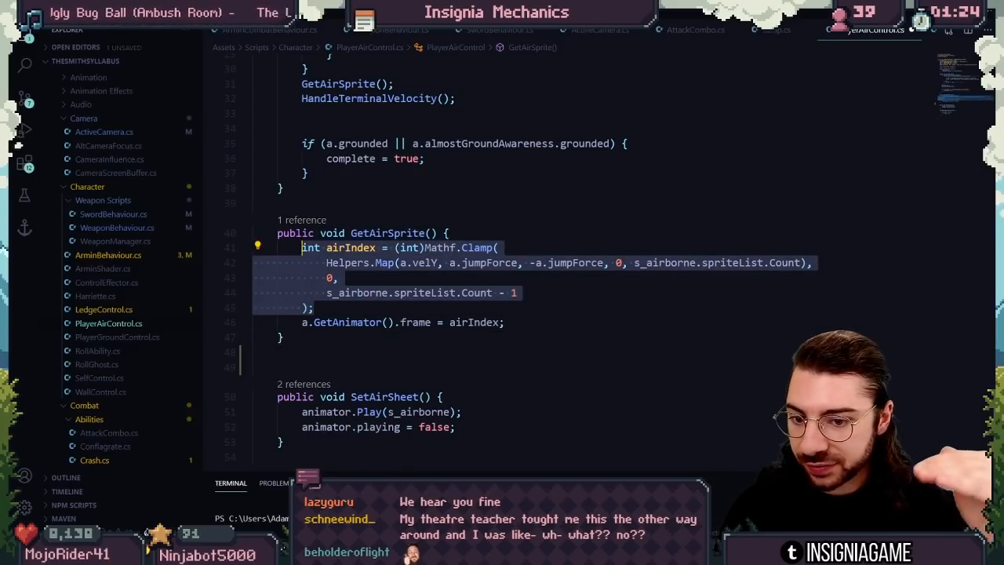
{"action": "key", "text": "Right"}
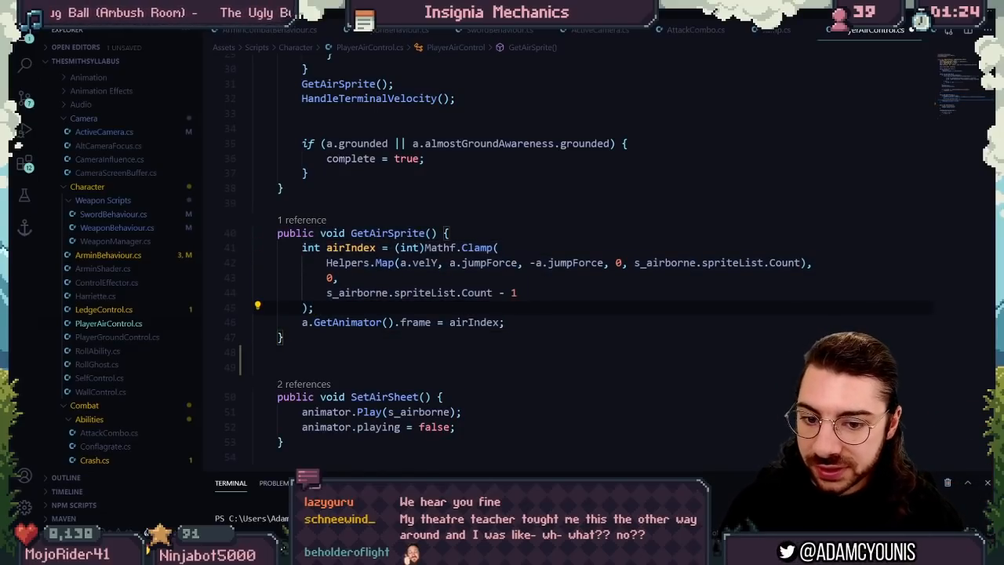
Highlight the airIndex variable and the line that assigns it to the animator's frame.
{"action": "left_click_drag", "start_coordinate": [327, 248], "coordinate": [376, 248]}
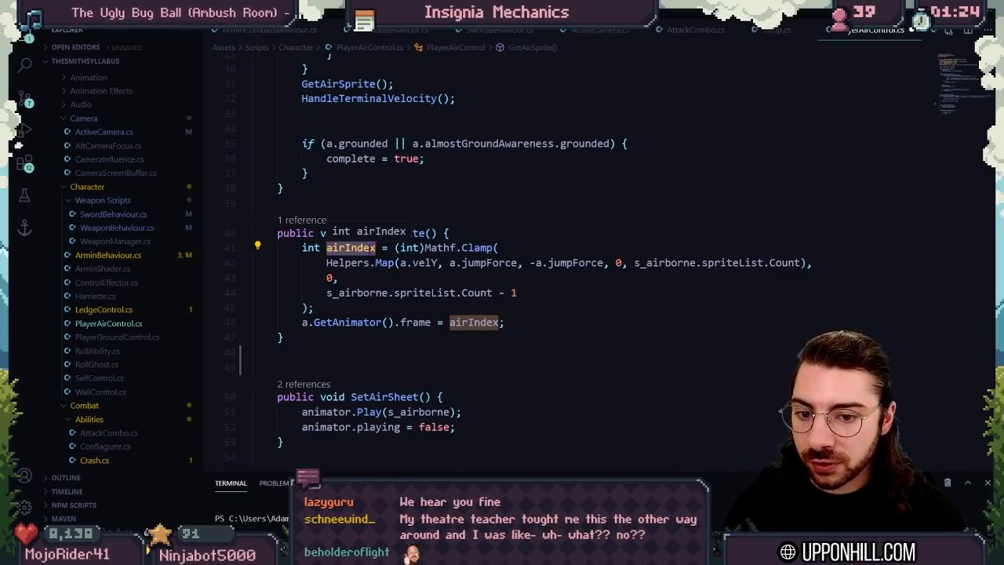
{"action": "left_click", "coordinate": [355, 309]}
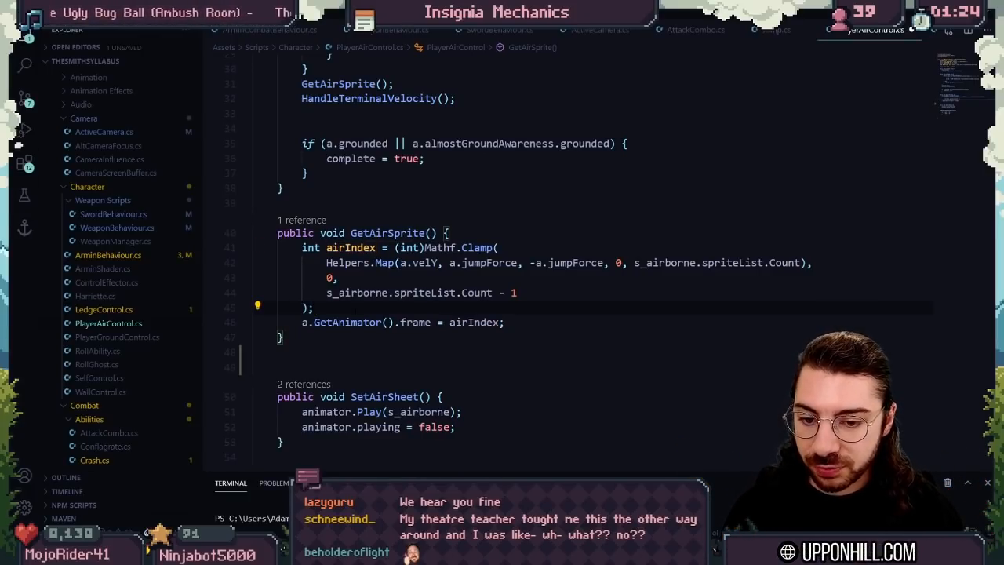
{"action": "left_click_drag", "start_coordinate": [302, 322], "coordinate": [494, 322]}
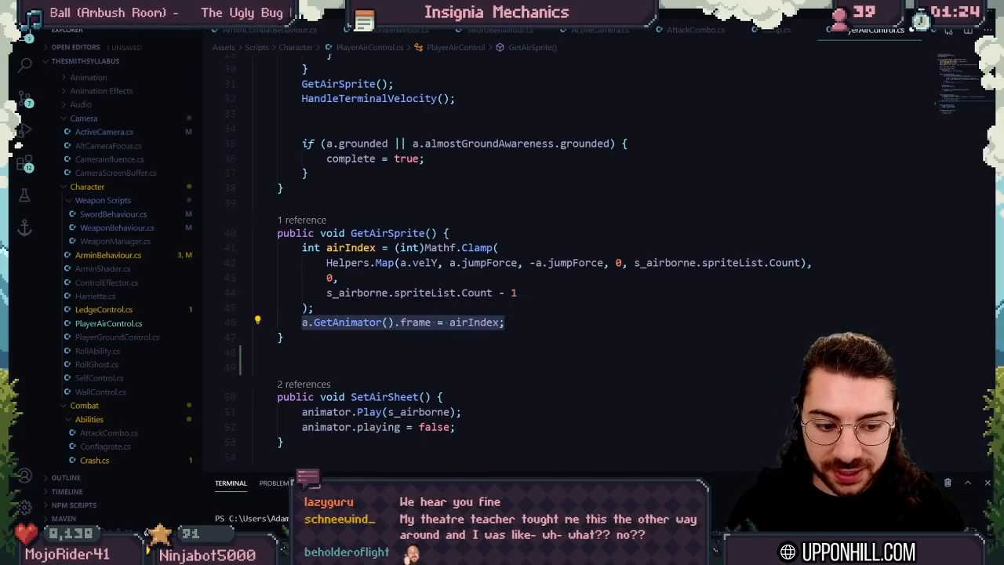
Switch to the whiteboard, circle sprite 0 and mark across sprites 0 to 4 on a new layer, undoing these marks.
{"action": "key", "text": "alt+Tab"}
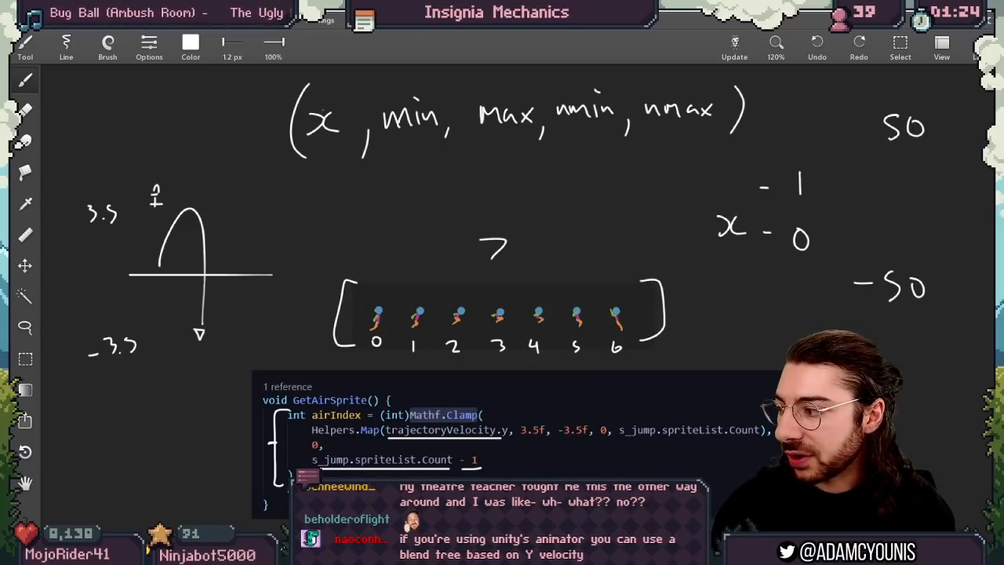
{"action": "left_click_drag", "start_coordinate": [404, 357], "coordinate": [515, 250]}
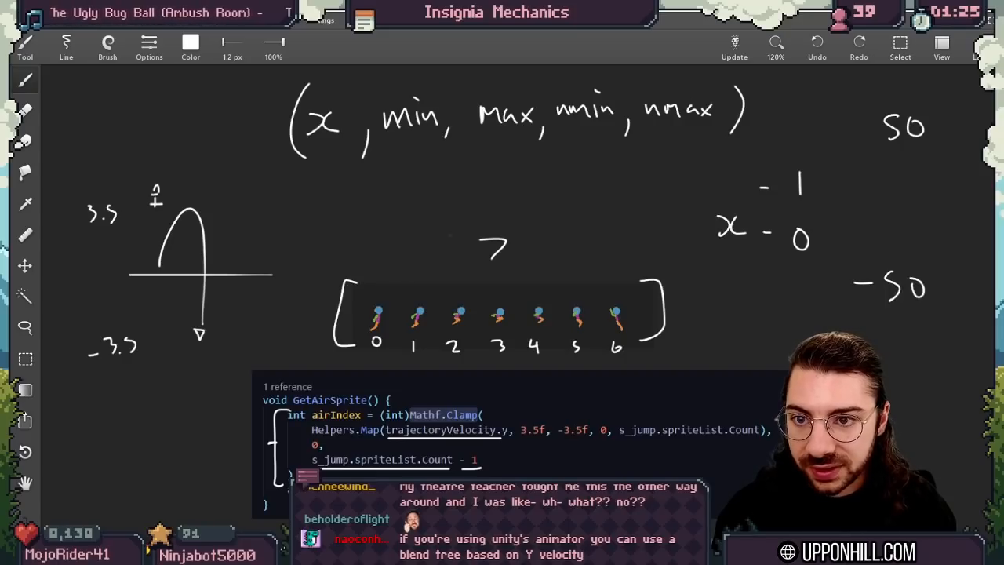
{"action": "left_click", "coordinate": [964, 43]}
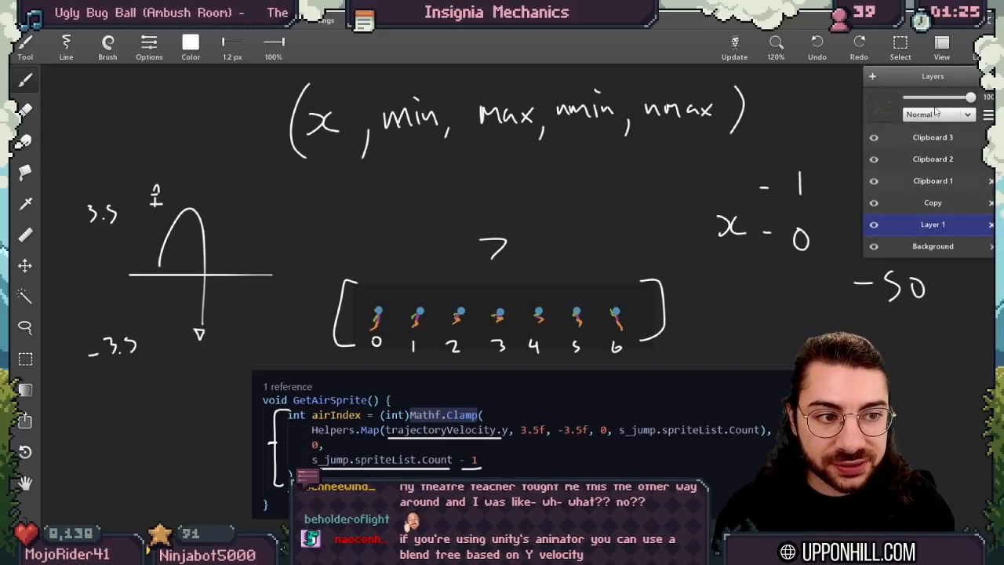
{"action": "left_click", "coordinate": [872, 76]}
{"action": "left_click", "coordinate": [384, 305]}
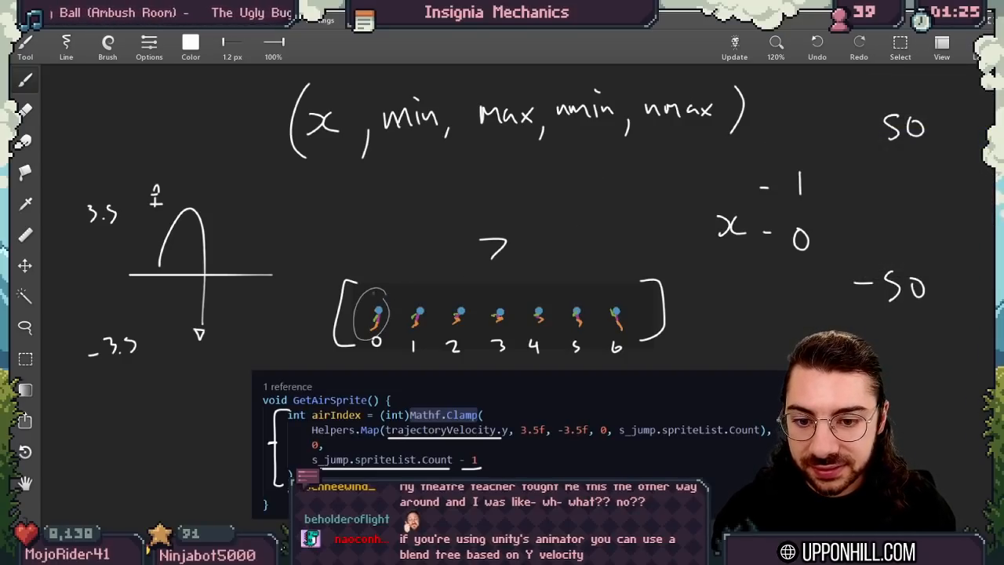
{"action": "key", "text": "ctrl+z"}
{"action": "key", "text": "ctrl+z"}
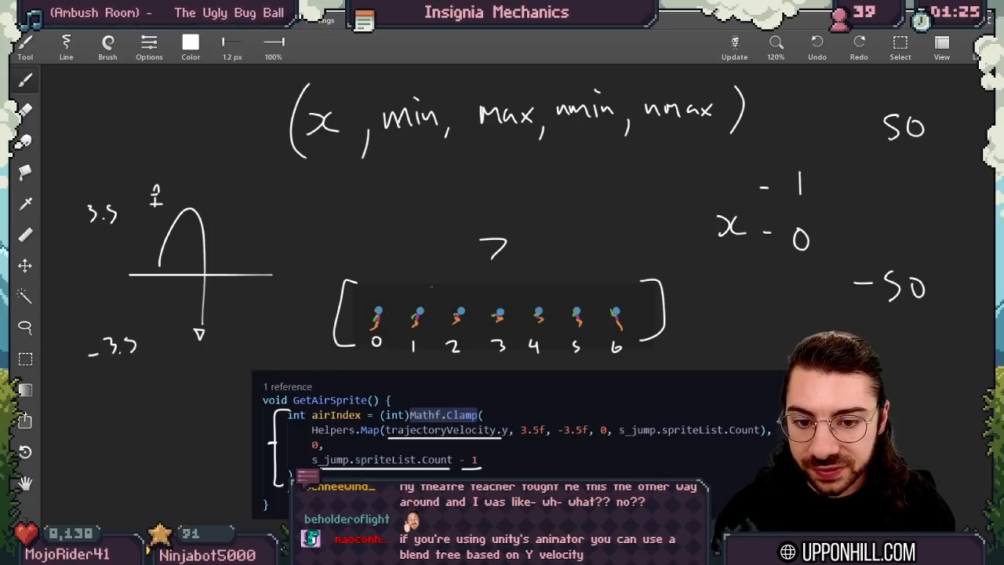
{"action": "mouse_move", "coordinate": [379, 296]}
{"action": "left_mouse_down"}
{"action": "mouse_move", "coordinate": [498, 280]}
{"action": "mouse_move", "coordinate": [535, 294]}
{"action": "left_mouse_up"}
{"action": "key", "text": "ctrl+z"}
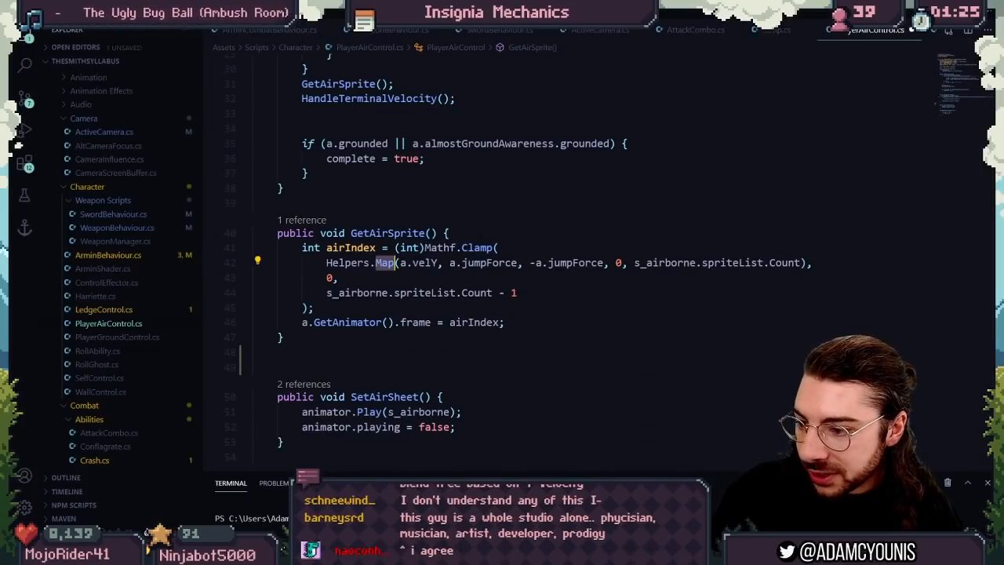
Return to GetAirSprite in PlayerAirControl.cs and highlight each Helpers.Map argument in turn, followed by the Mathf.Clamp limits.
{"action": "left_click_drag", "start_coordinate": [401, 264], "coordinate": [427, 264]}
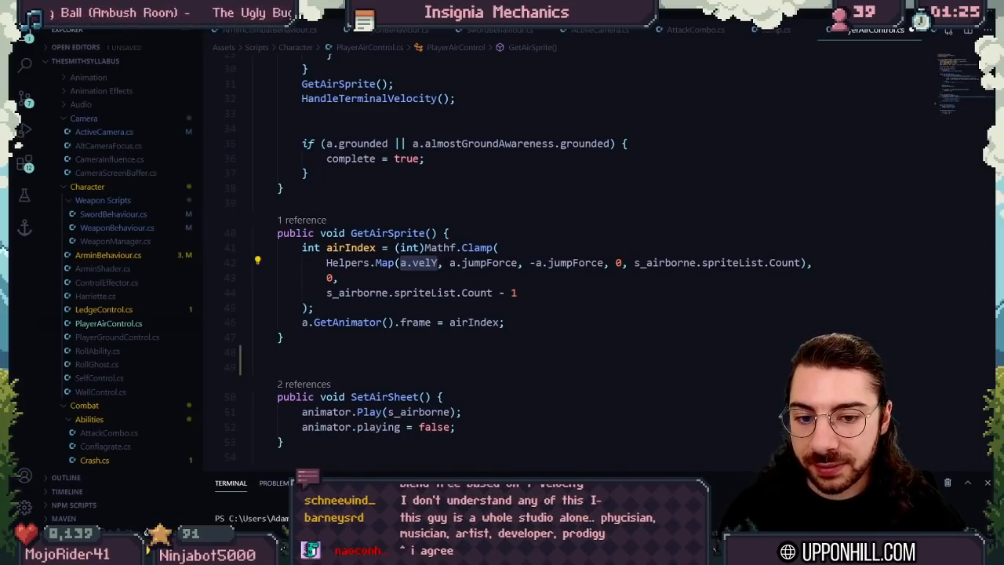
{"action": "left_click_drag", "start_coordinate": [449, 263], "coordinate": [518, 263]}
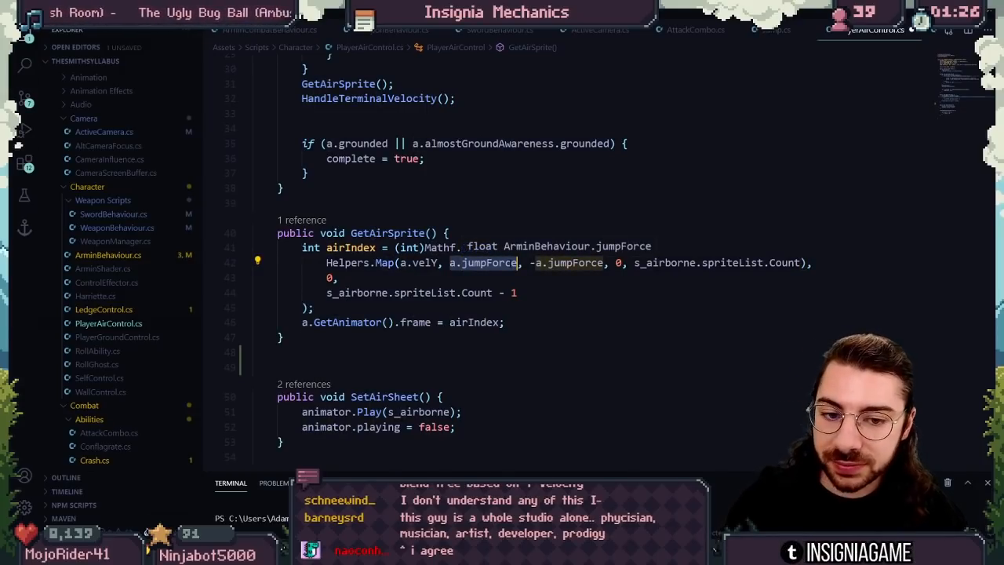
{"action": "left_click", "coordinate": [530, 263]}
{"action": "left_click_drag", "start_coordinate": [530, 263], "coordinate": [610, 263]}
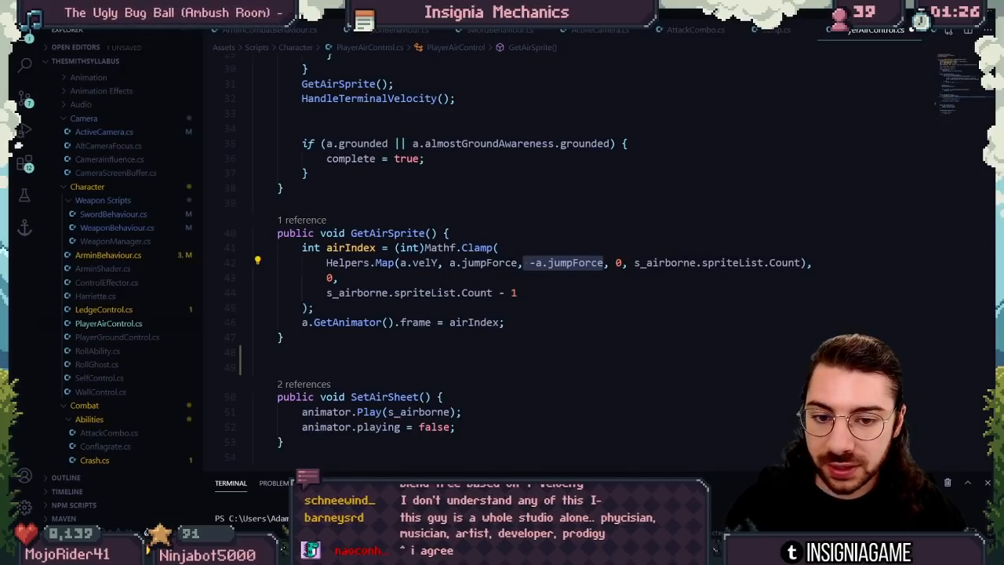
{"action": "left_click", "coordinate": [801, 262]}
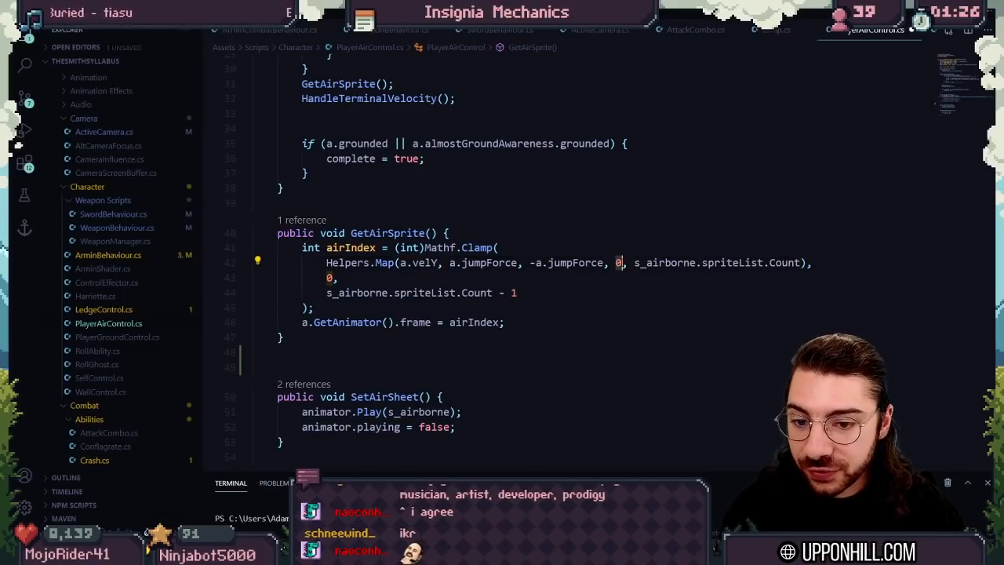
{"action": "left_click_drag", "start_coordinate": [633, 263], "coordinate": [801, 263]}
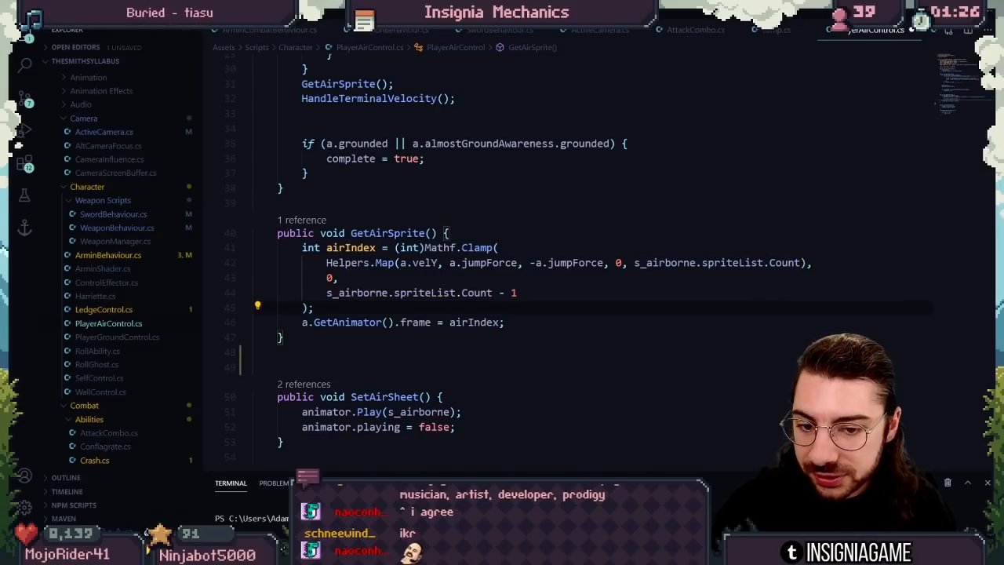
{"action": "left_click_drag", "start_coordinate": [498, 247], "coordinate": [430, 247]}
{"action": "left_click_drag", "start_coordinate": [313, 308], "coordinate": [327, 277]}
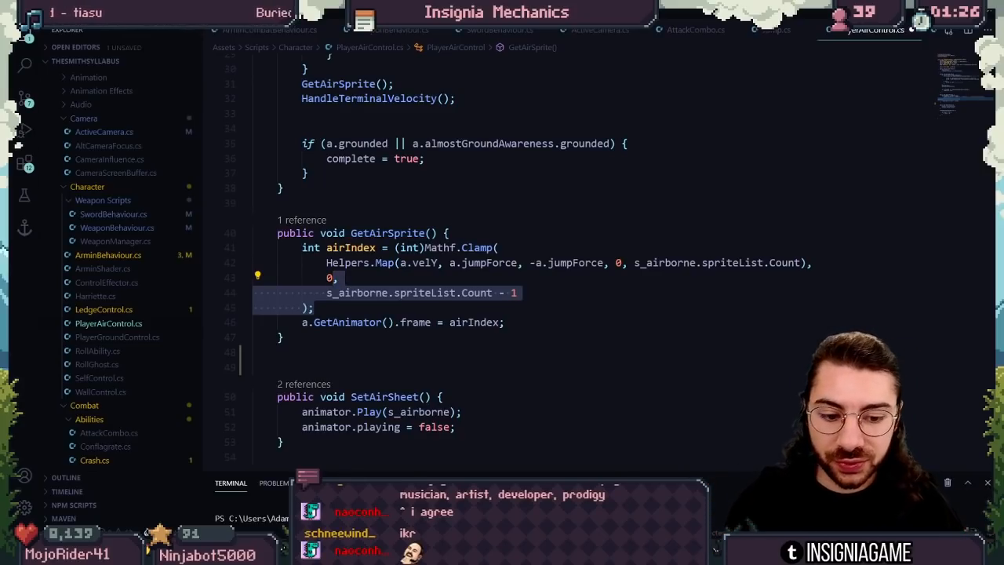
Switch to the whiteboard, write a 7 beside the sprite array's closing bracket and strike it through, undoing both marks.
{"action": "key", "text": "alt+Tab"}
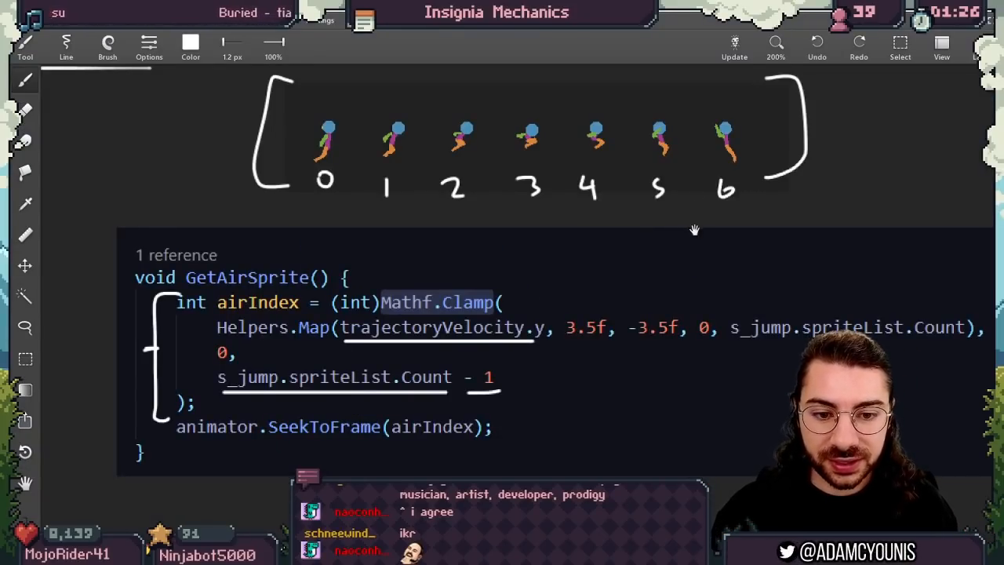
{"action": "mouse_move", "coordinate": [695, 228]}
{"action": "left_mouse_down"}
{"action": "mouse_move", "coordinate": [628, 440]}
{"action": "mouse_move", "coordinate": [672, 332]}
{"action": "left_mouse_up"}
{"action": "left_click_drag", "start_coordinate": [794, 317], "coordinate": [808, 354]}
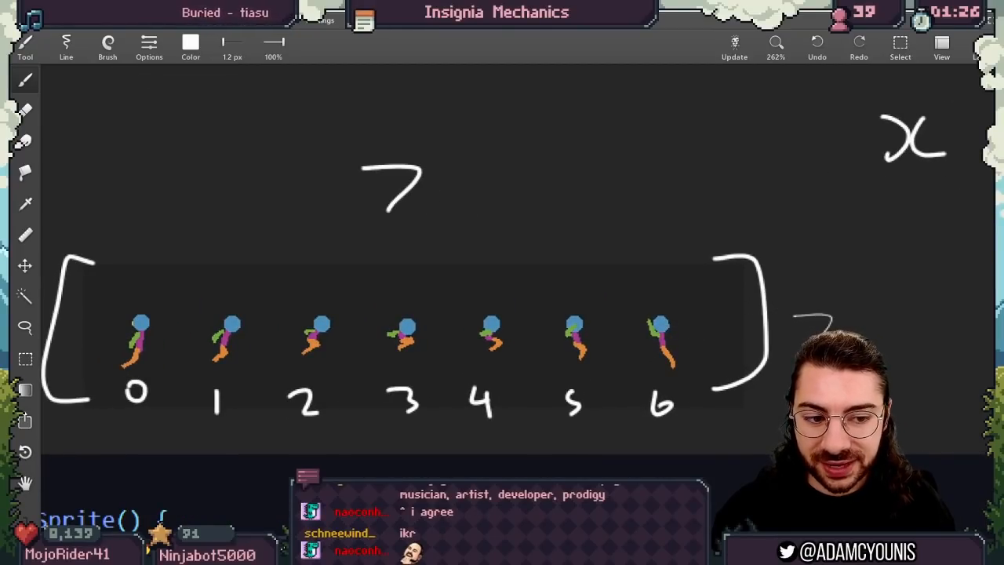
{"action": "left_click_drag", "start_coordinate": [833, 302], "coordinate": [789, 390]}
{"action": "key", "text": "ctrl+z"}
{"action": "key", "text": "ctrl+z"}
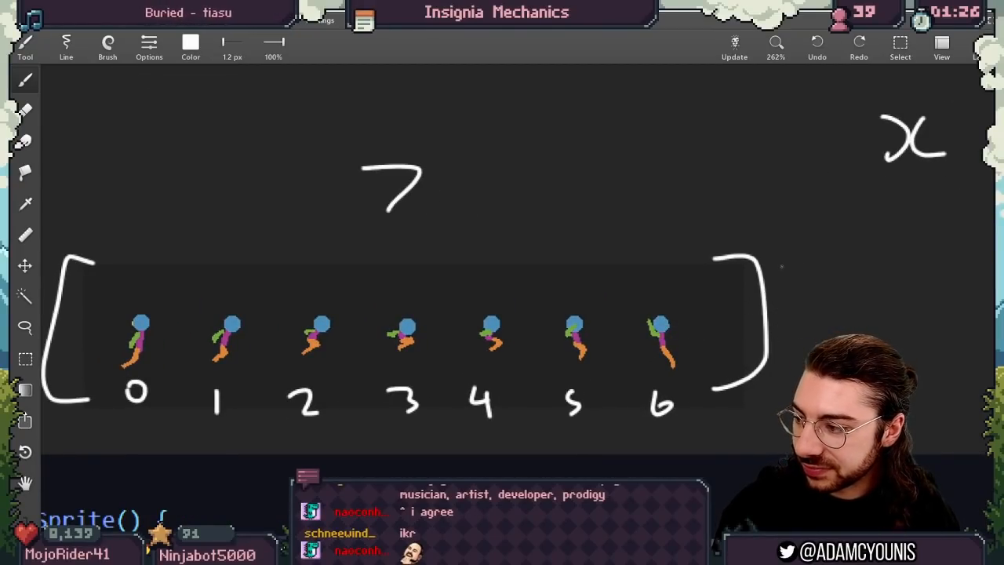
{"action": "left_click_drag", "start_coordinate": [659, 322], "coordinate": [685, 359]}
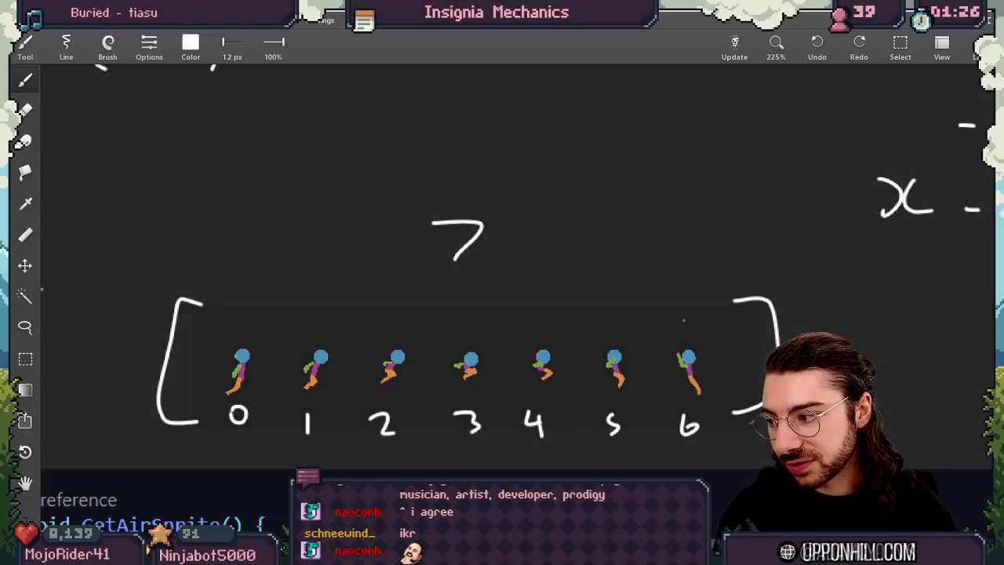
View the character's jump sprite in Aseprite, switch to Unity, and open the green curve among the Armin object's script properties.
{"action": "key", "text": "alt+Tab"}
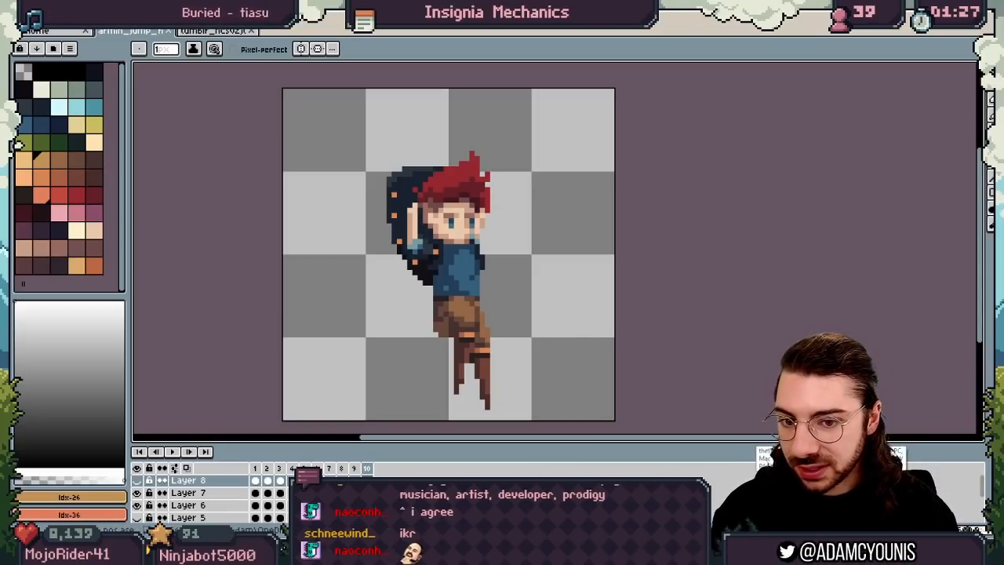
{"action": "key", "text": "alt+Tab"}
{"action": "scroll", "coordinate": [473, 285], "scroll_direction": "down", "scroll_amount": 3}
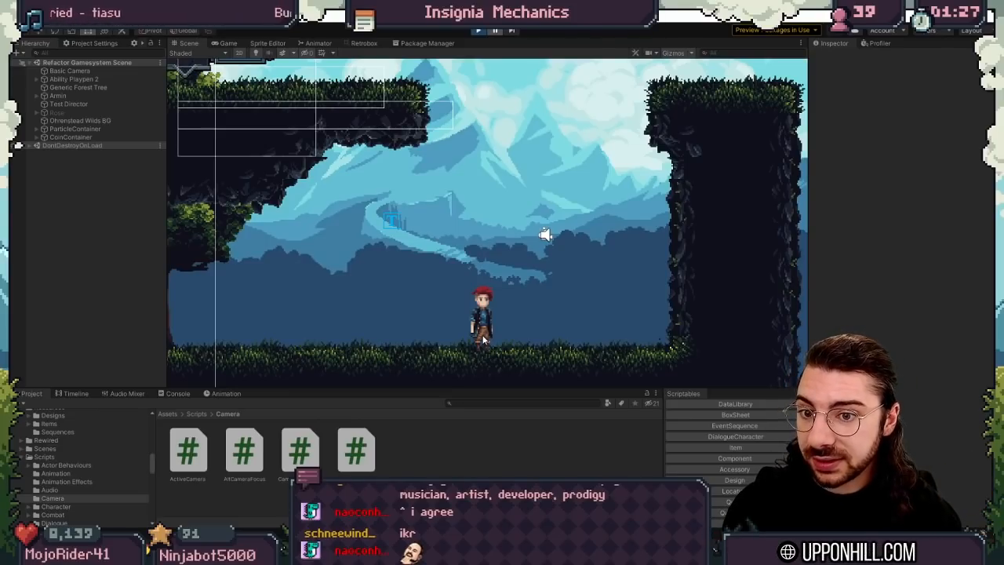
{"action": "left_click", "coordinate": [57, 95]}
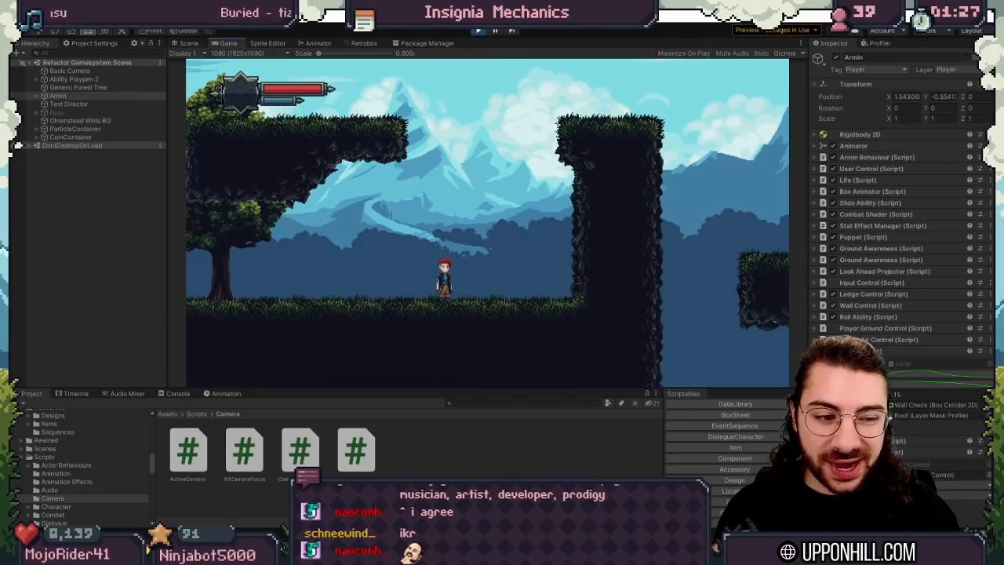
{"action": "left_click", "coordinate": [893, 375]}
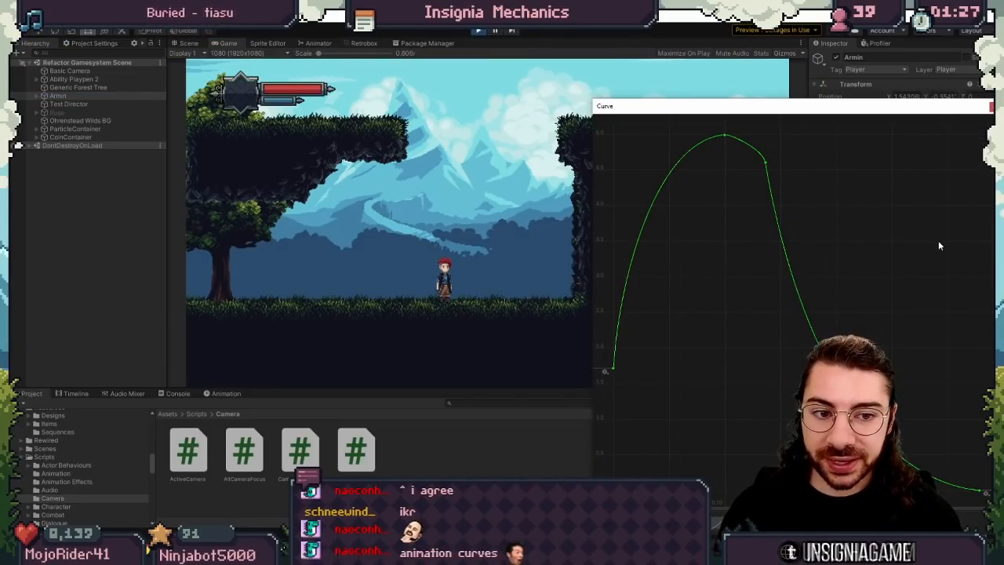
Close the open curve, view the other green animation curve in the Armin object's script properties, and close it too.
{"action": "left_click", "coordinate": [992, 107]}
{"action": "left_click", "coordinate": [901, 384]}
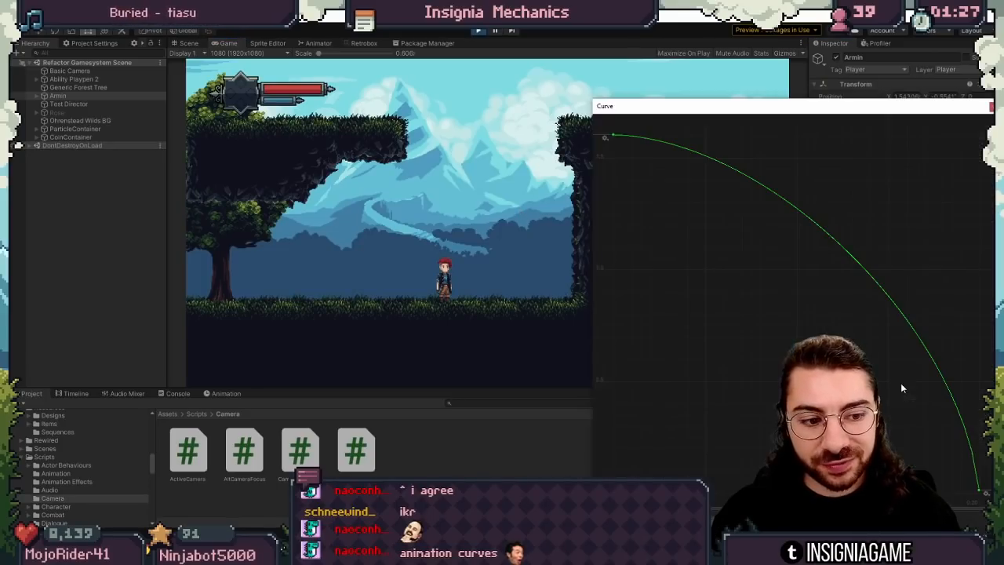
{"action": "left_click", "coordinate": [992, 107]}
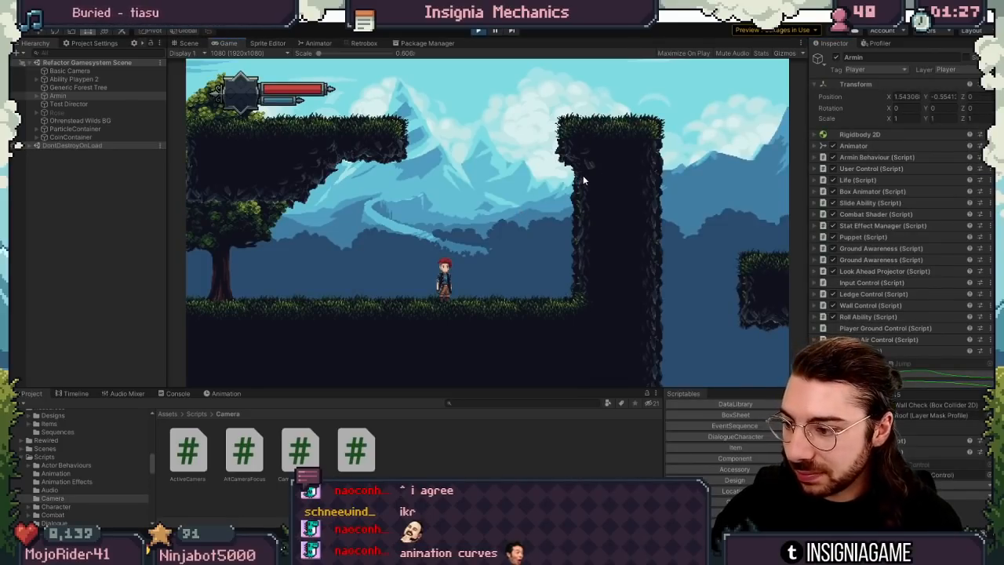
Make the character jump straight up repeatedly in the running game to examine its rising and falling sprites.
{"action": "key", "text": "space"}
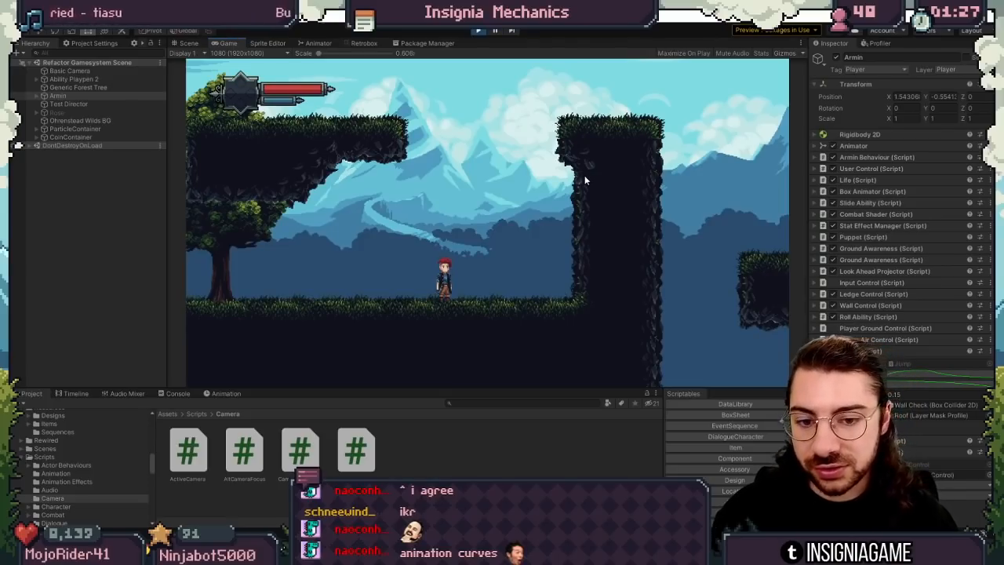
{"action": "key", "text": "space"}
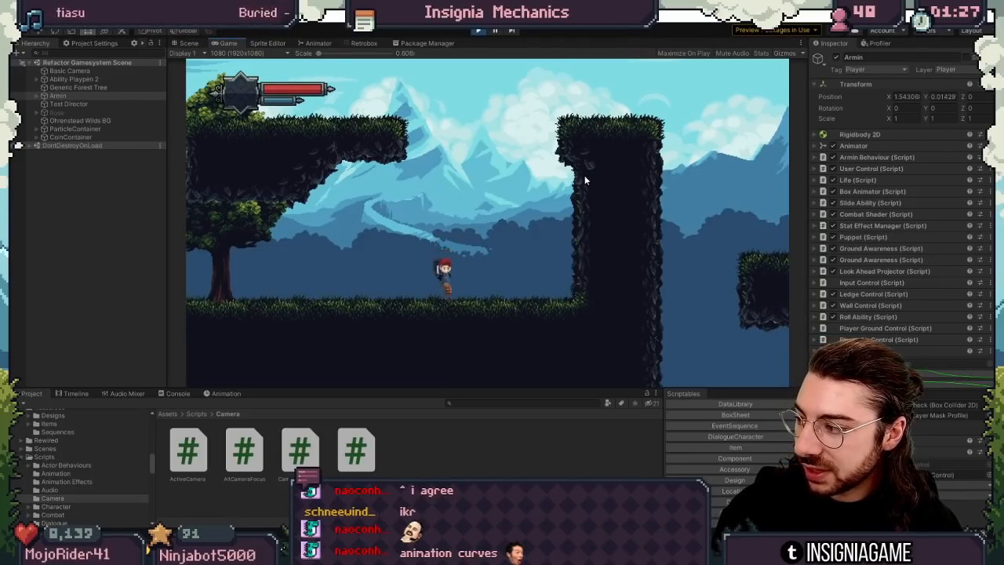
{"action": "key", "text": "space"}
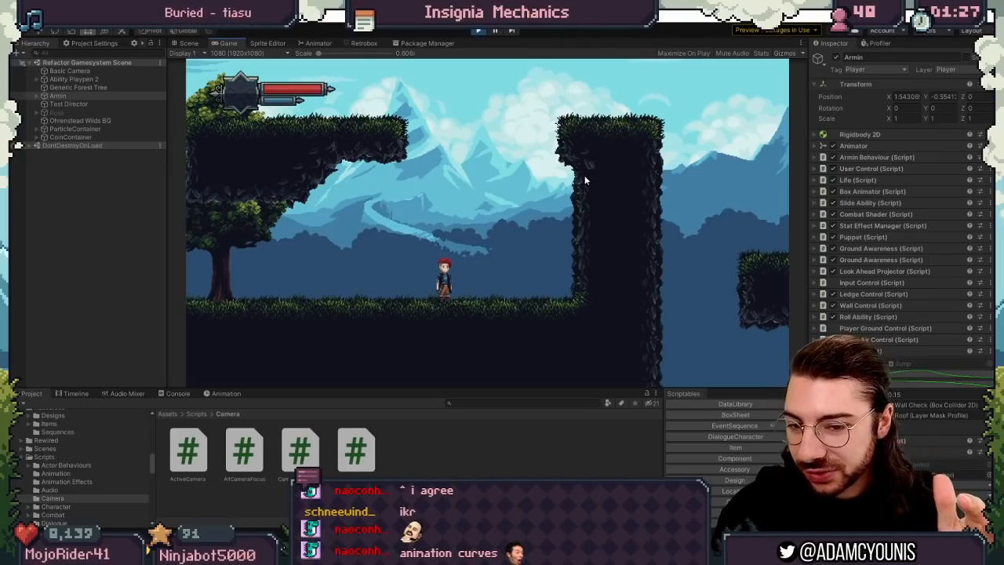
{"action": "key", "text": "space"}
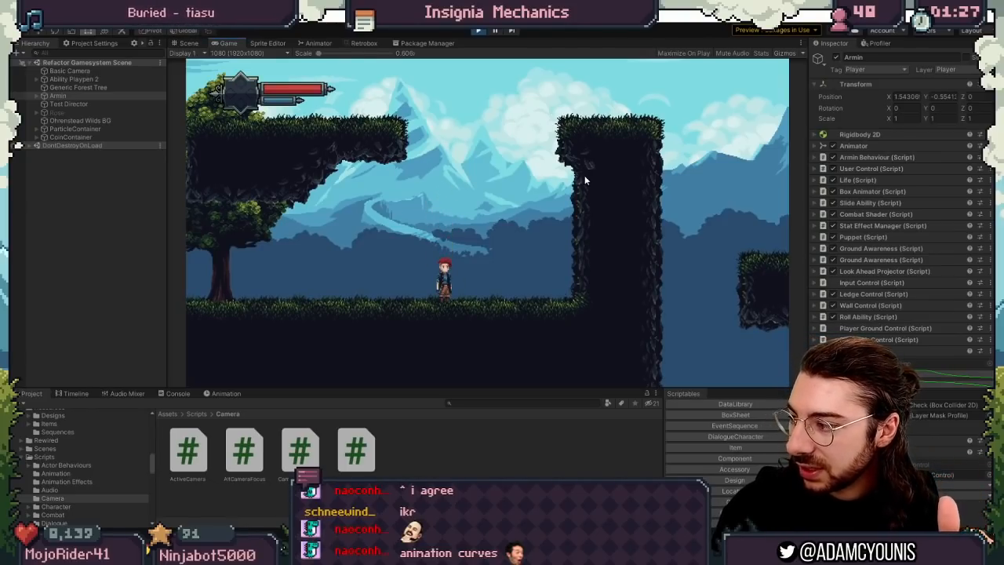
{"action": "key", "text": "space"}
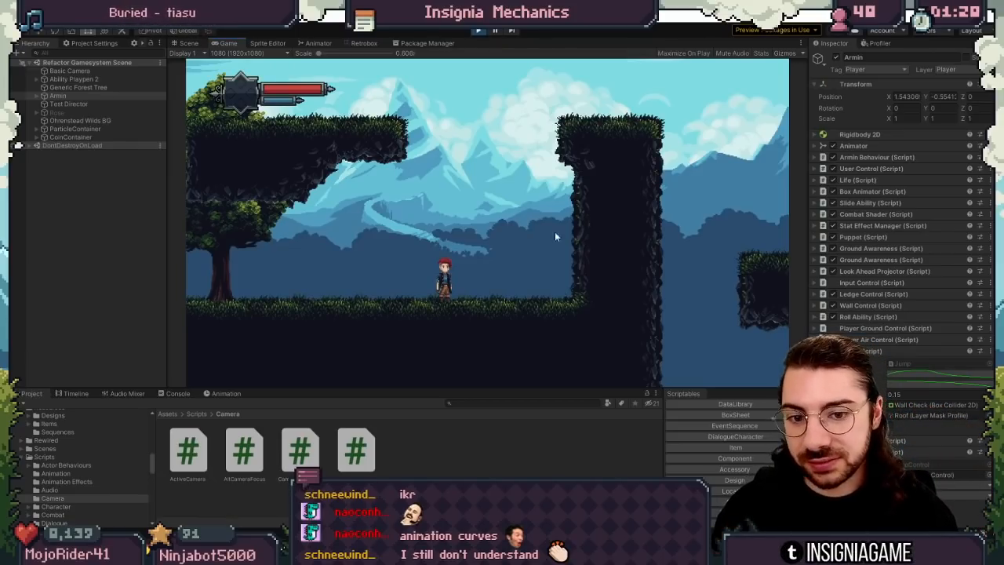
{"action": "key", "text": "space"}
{"action": "key", "text": "space"}
{"action": "key", "text": "space"}
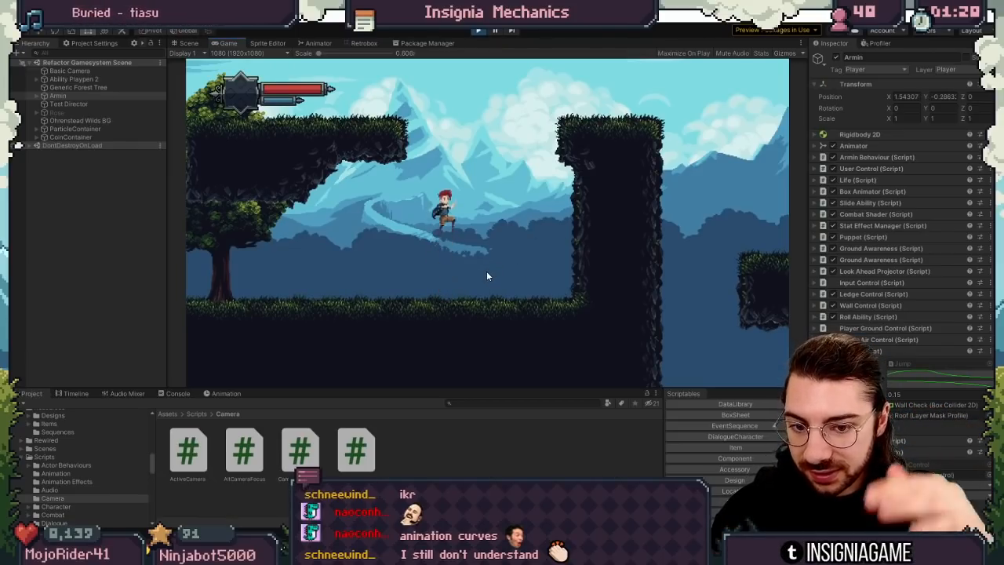
{"action": "key", "text": "space"}
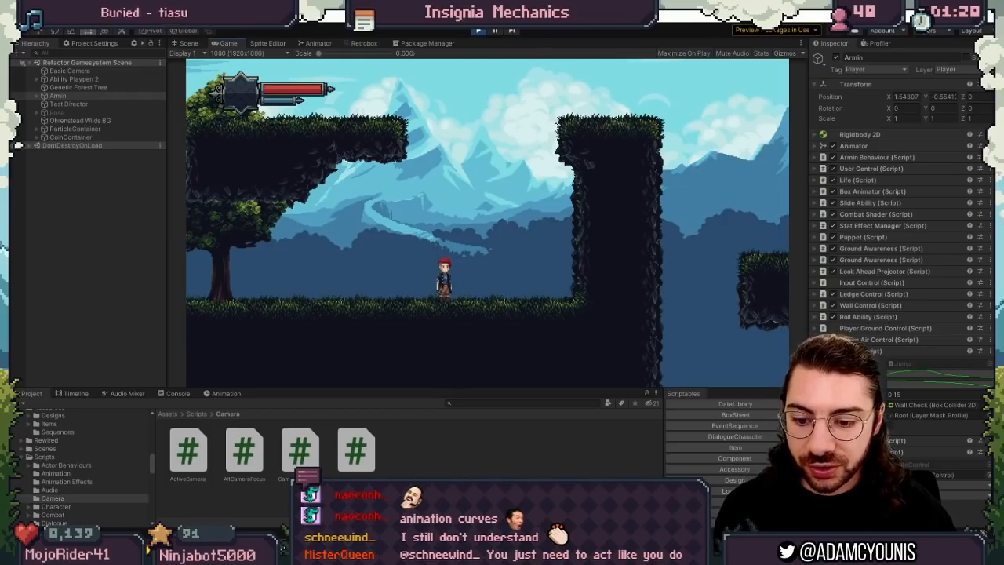
Switch to Aseprite and scrub through the frames of the character's jump sprite from frame 1, widening the colour palette slightly.
{"action": "key", "text": "alt+Tab"}
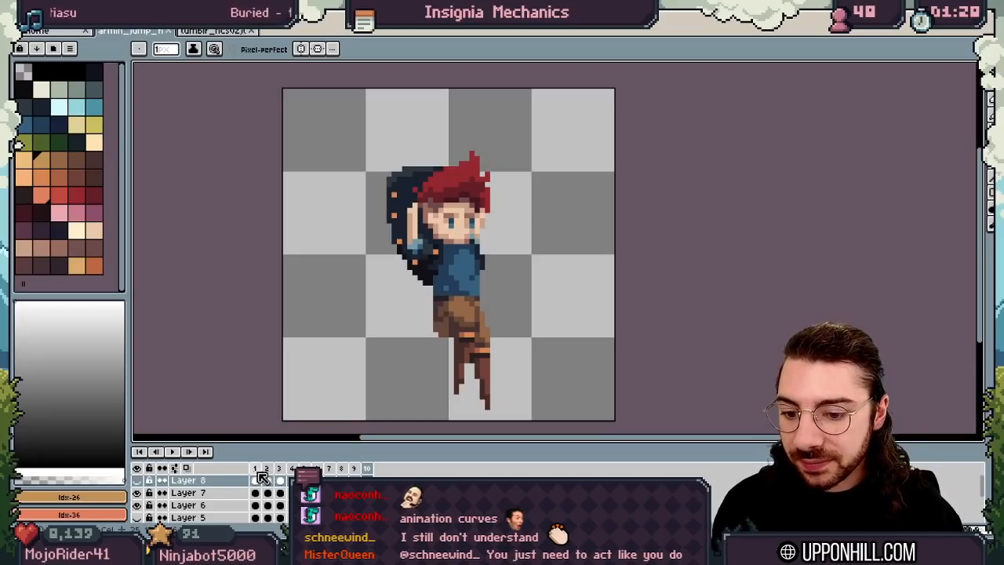
{"action": "mouse_move", "coordinate": [256, 469]}
{"action": "left_mouse_down"}
{"action": "mouse_move", "coordinate": [348, 469]}
{"action": "mouse_move", "coordinate": [256, 469]}
{"action": "left_mouse_up"}
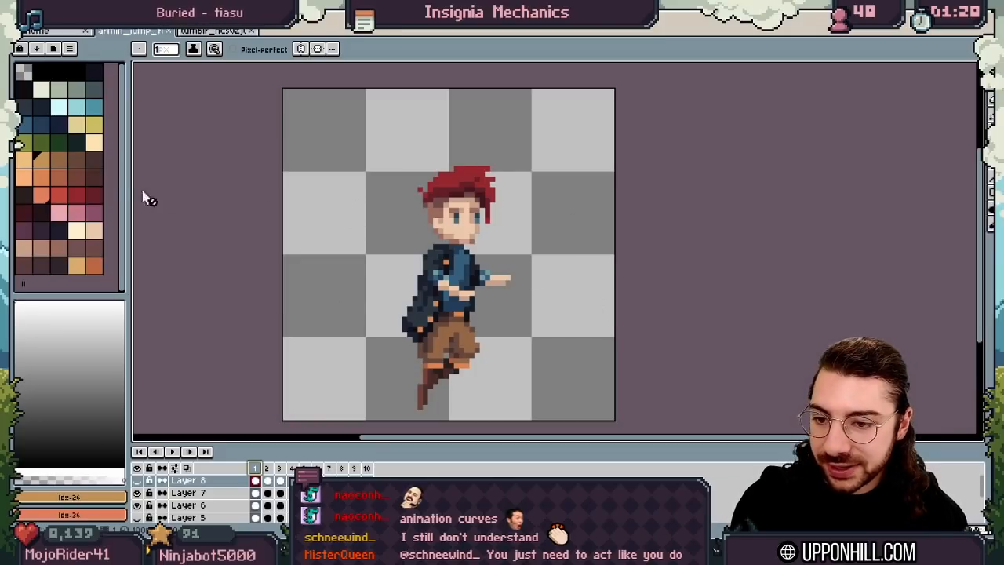
{"action": "mouse_move", "coordinate": [128, 178]}
{"action": "left_mouse_down"}
{"action": "mouse_move", "coordinate": [160, 176]}
{"action": "mouse_move", "coordinate": [138, 176]}
{"action": "left_mouse_up"}
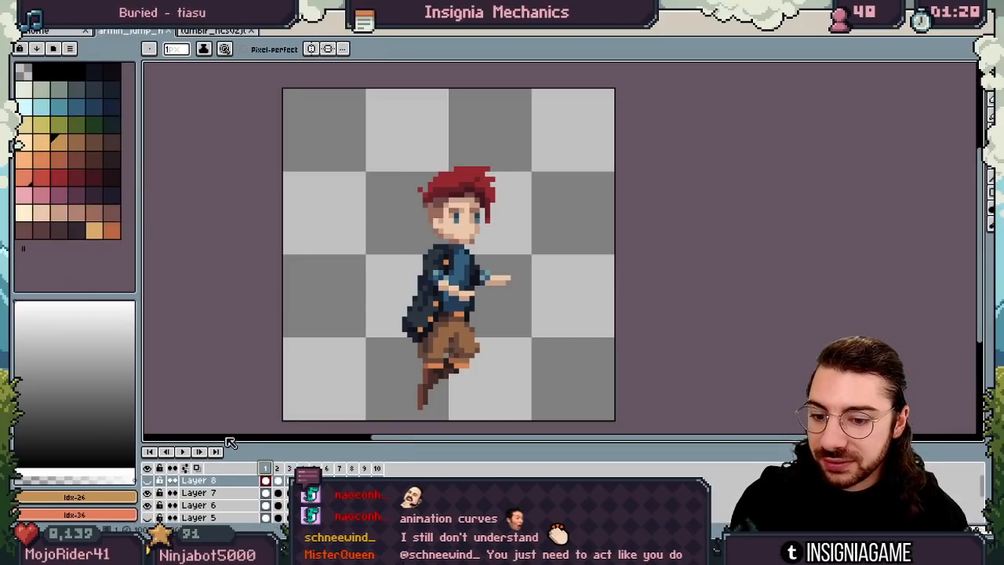
{"action": "mouse_move", "coordinate": [265, 470]}
{"action": "left_mouse_down"}
{"action": "mouse_move", "coordinate": [361, 465]}
{"action": "mouse_move", "coordinate": [263, 469]}
{"action": "left_mouse_up"}
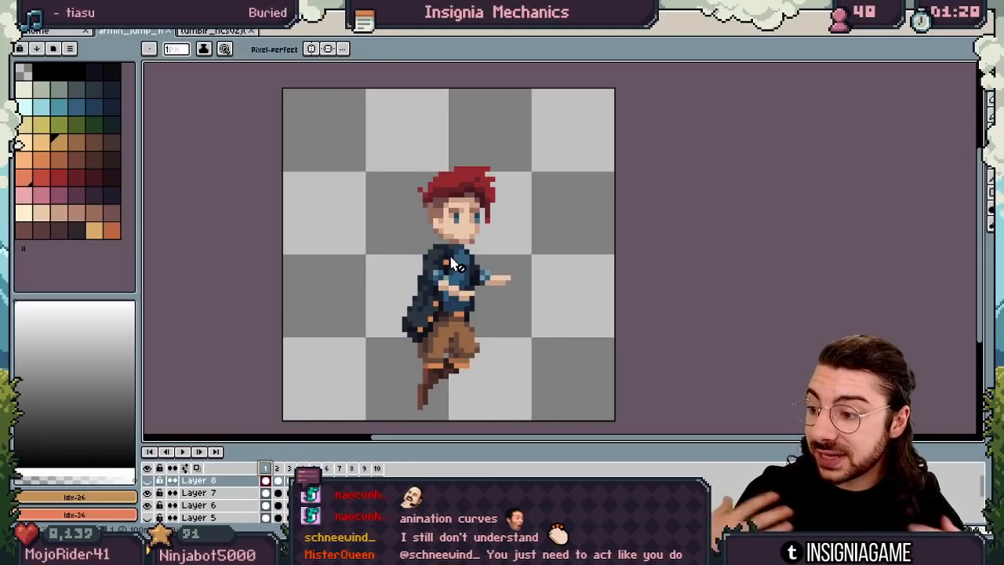
{"action": "left_click_drag", "start_coordinate": [265, 468], "coordinate": [257, 438]}
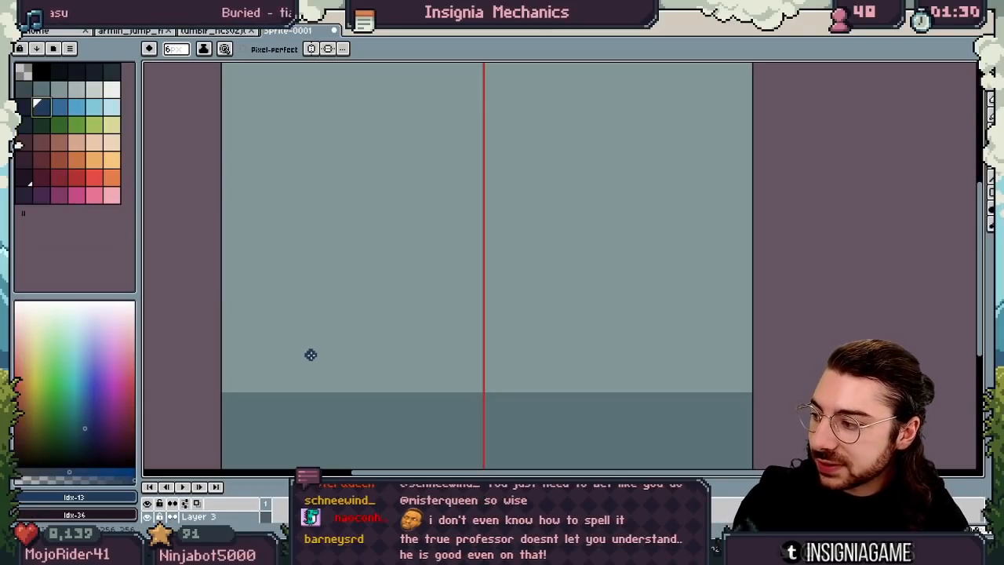
Draw a dark blue dotted jump arc above the ground on the Sprite-0001 whiteboard and centre it roughly on the red line.
{"action": "left_click_drag", "start_coordinate": [259, 380], "coordinate": [296, 318]}
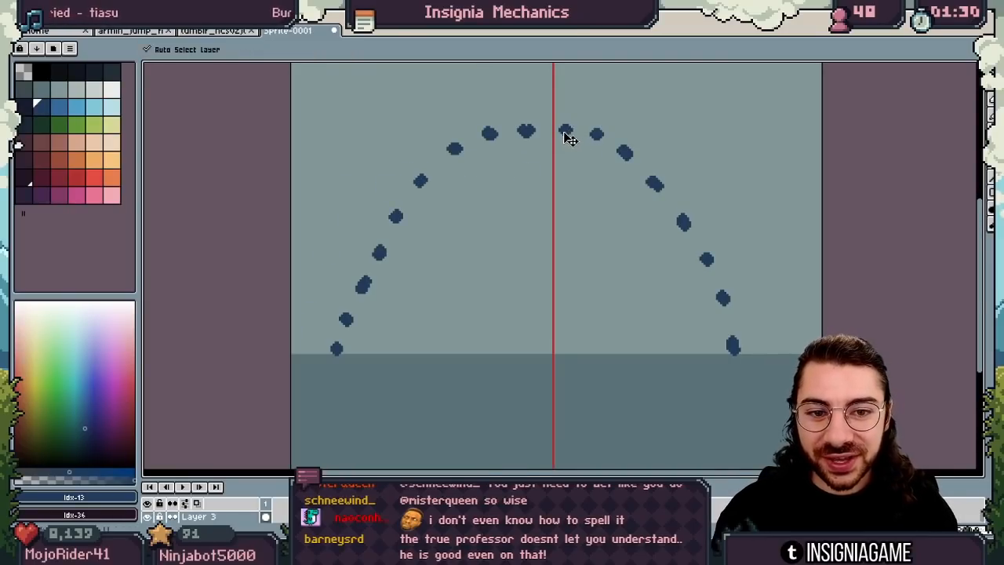
{"action": "key", "text": "v"}
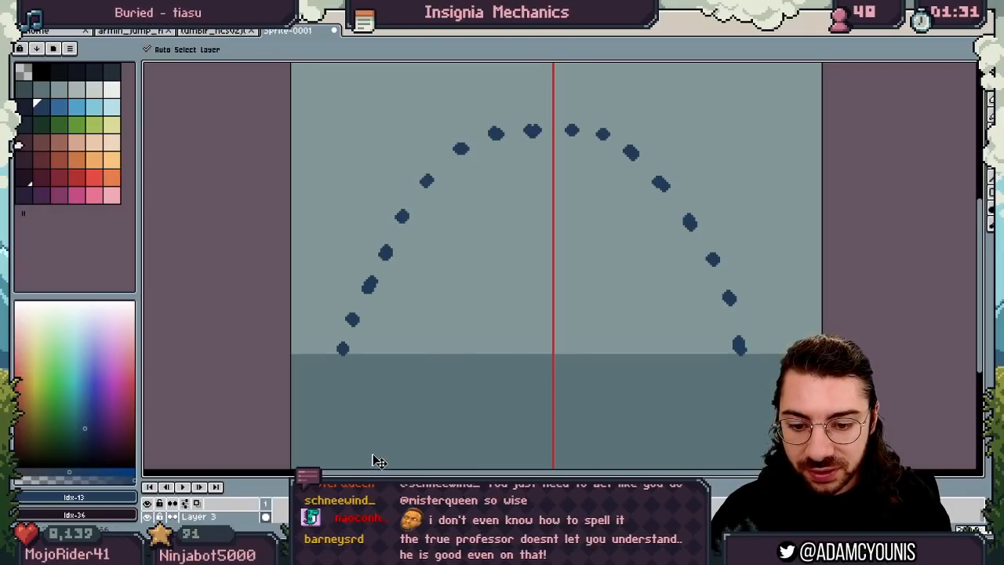
Add a new layer above the arc drawing and paint a trial red ball at the arc's starting point.
{"action": "left_click_drag", "start_coordinate": [368, 475], "coordinate": [368, 427]}
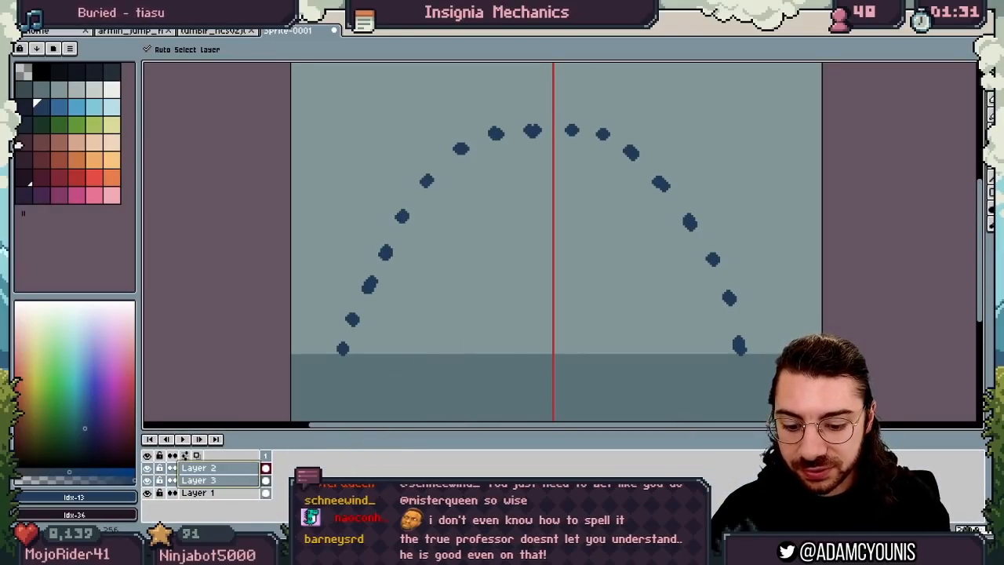
{"action": "key", "text": "shift+n"}
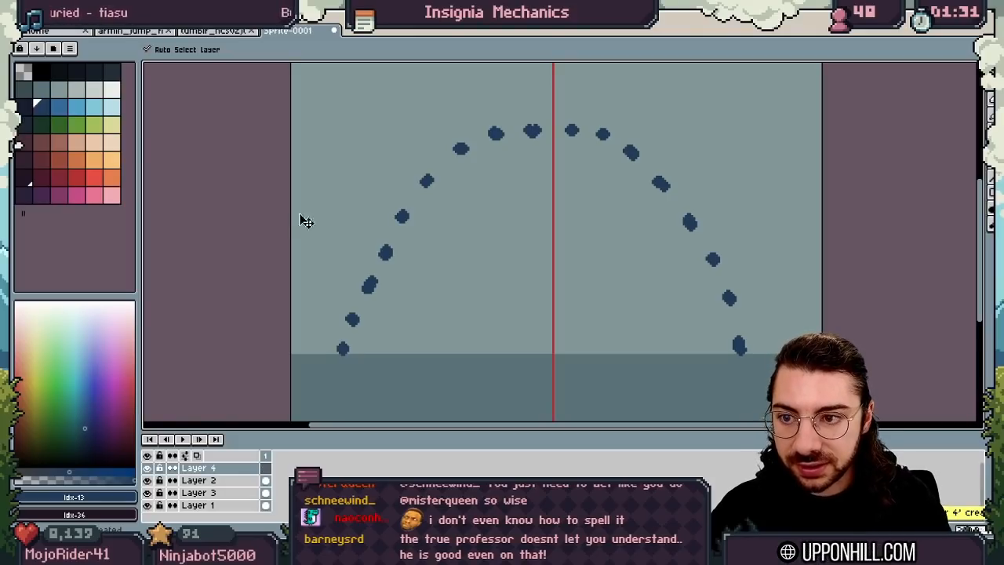
{"action": "left_click", "coordinate": [82, 176]}
{"action": "key", "text": "b"}
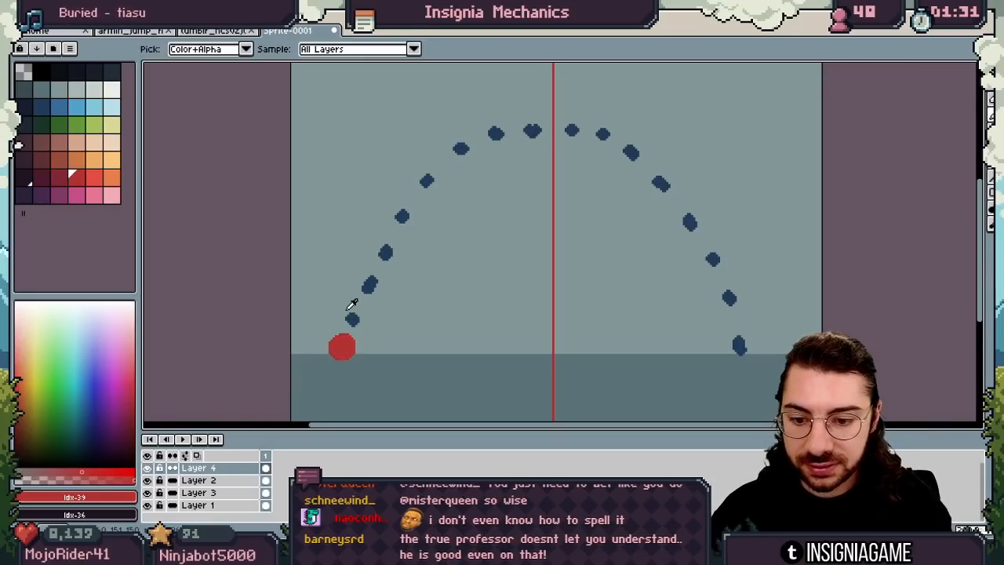
Undo the trial red ball and extend the whiteboard's timeline to ten frames with empty cels on the new layer.
{"action": "key", "text": "ctrl+z"}
{"action": "key", "text": "alt+n"}
{"action": "key", "text": "alt+n"}
{"action": "key", "text": "alt+n"}
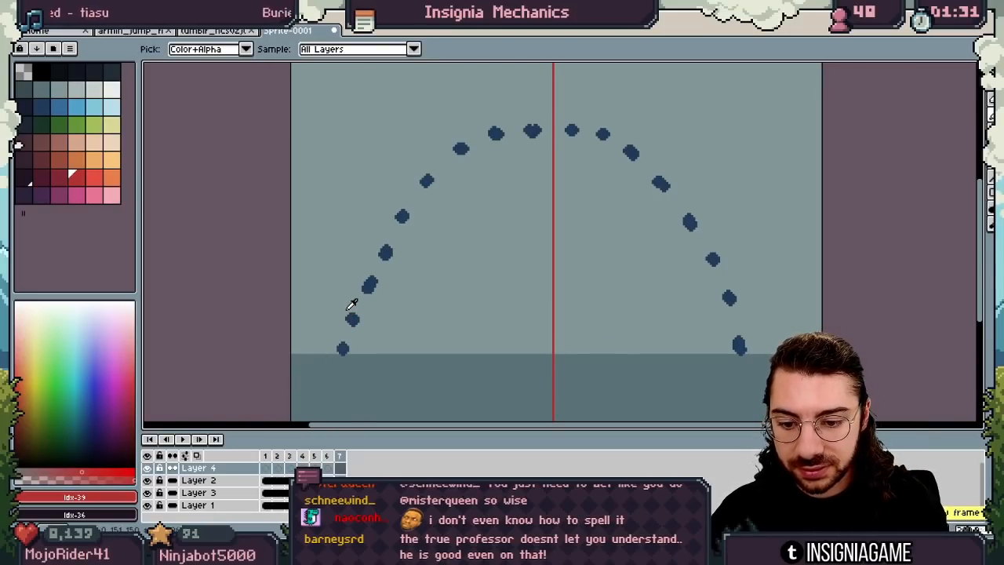
Paint one red ball per frame in frames 1 to 5, advancing from the arc's start up to its peak.
{"action": "left_click", "coordinate": [265, 468]}
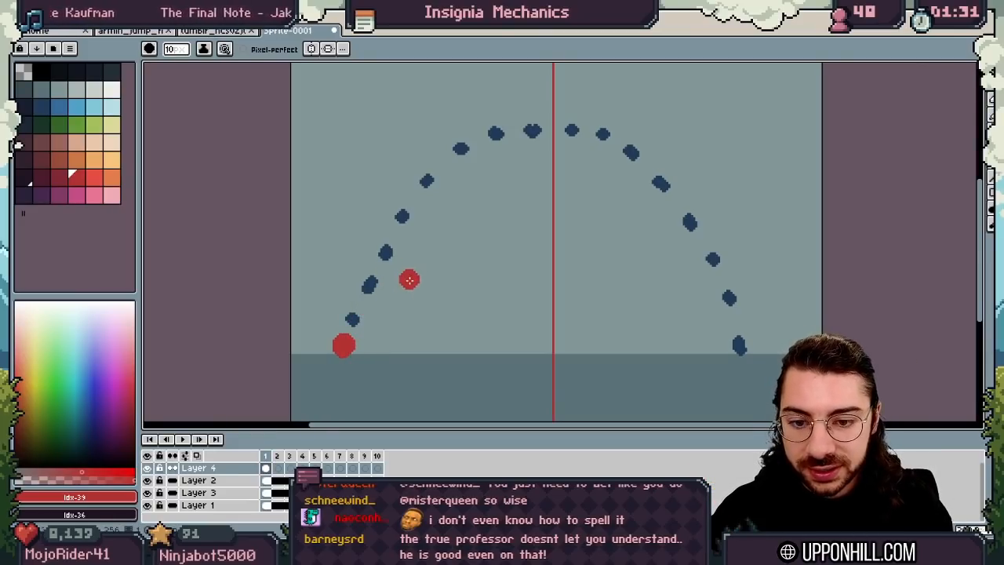
{"action": "key", "text": "Right"}
{"action": "left_click", "coordinate": [369, 284]}
{"action": "key", "text": "Right"}
{"action": "left_click", "coordinate": [405, 216]}
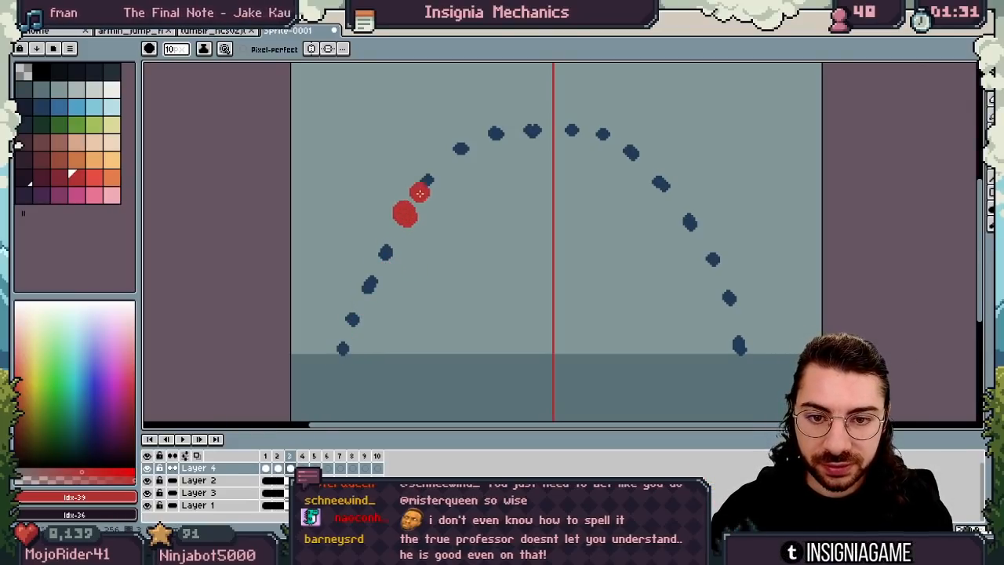
{"action": "key", "text": "Right"}
{"action": "left_click", "coordinate": [463, 149]}
{"action": "key", "text": "Right"}
{"action": "left_click", "coordinate": [531, 130]}
Paint one red ball per frame in frames 6 to 10, descending from just past the peak towards the ground.
{"action": "key", "text": "Right"}
{"action": "left_click", "coordinate": [596, 135]}
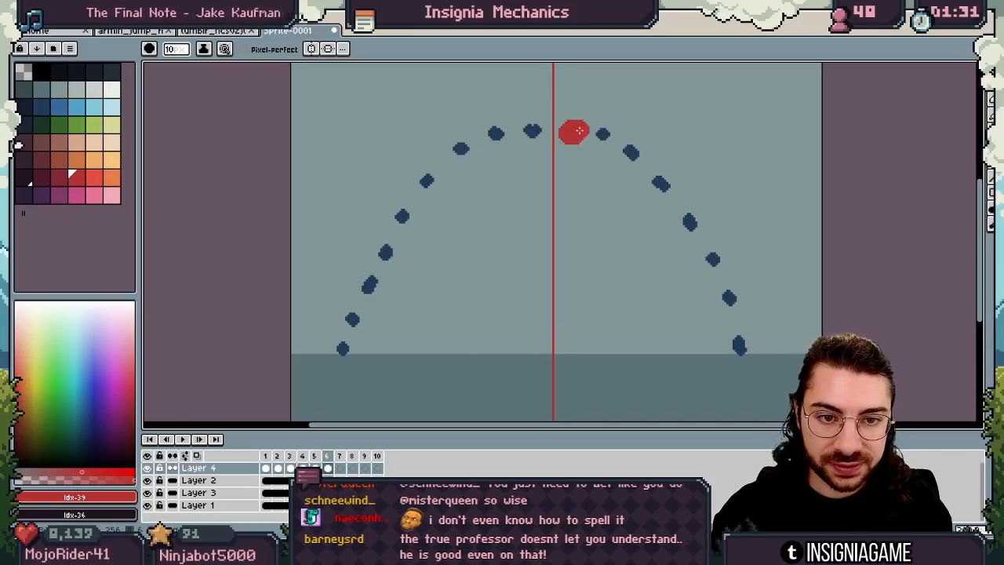
{"action": "key", "text": "Right"}
{"action": "left_click", "coordinate": [633, 152]}
{"action": "key", "text": "Right"}
{"action": "key", "text": "Right"}
{"action": "left_click", "coordinate": [727, 295]}
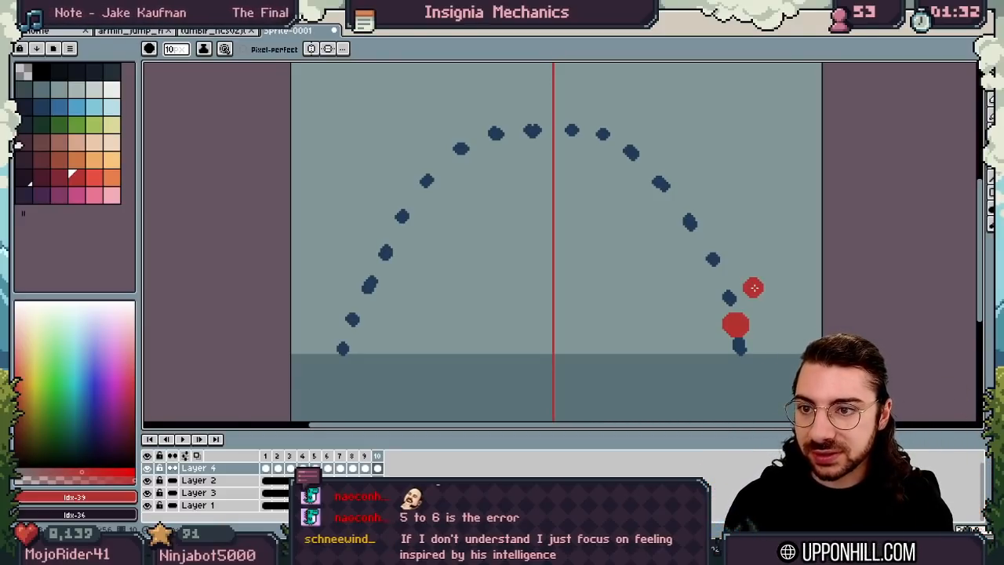
Open the character's jump sprite file and play its animation, stopping it after viewing.
{"action": "left_click", "coordinate": [102, 19]}
{"action": "key", "text": "Return"}
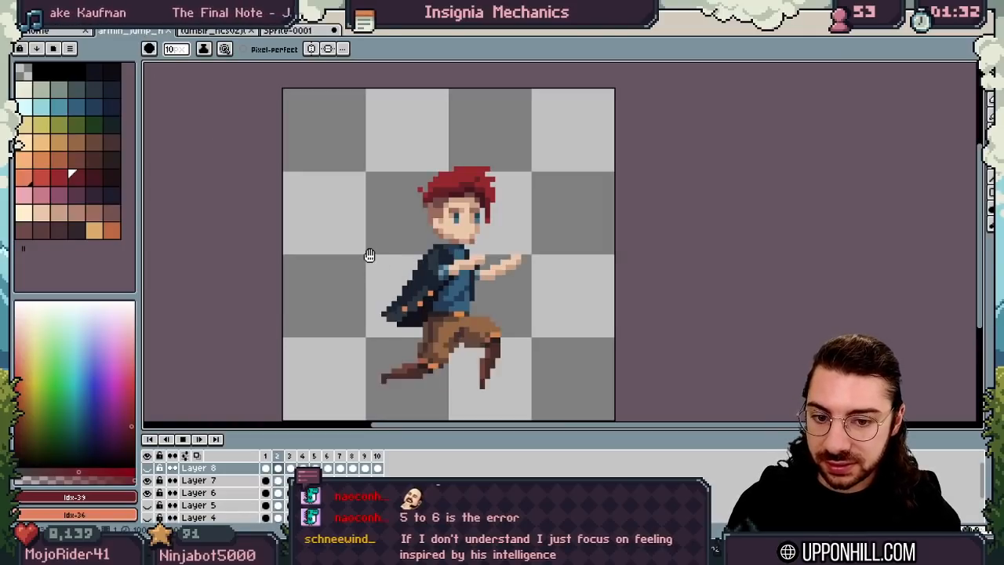
{"action": "key", "text": "Return"}
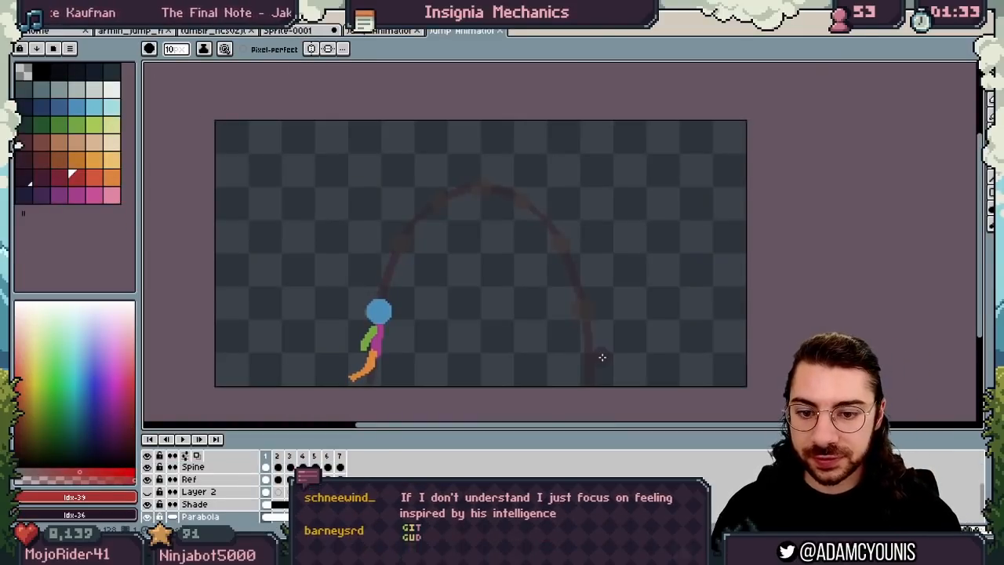
Play the Jump Animation file's stick figure moving along its parabola to examine the pose at each point.
{"action": "key", "text": "Return"}
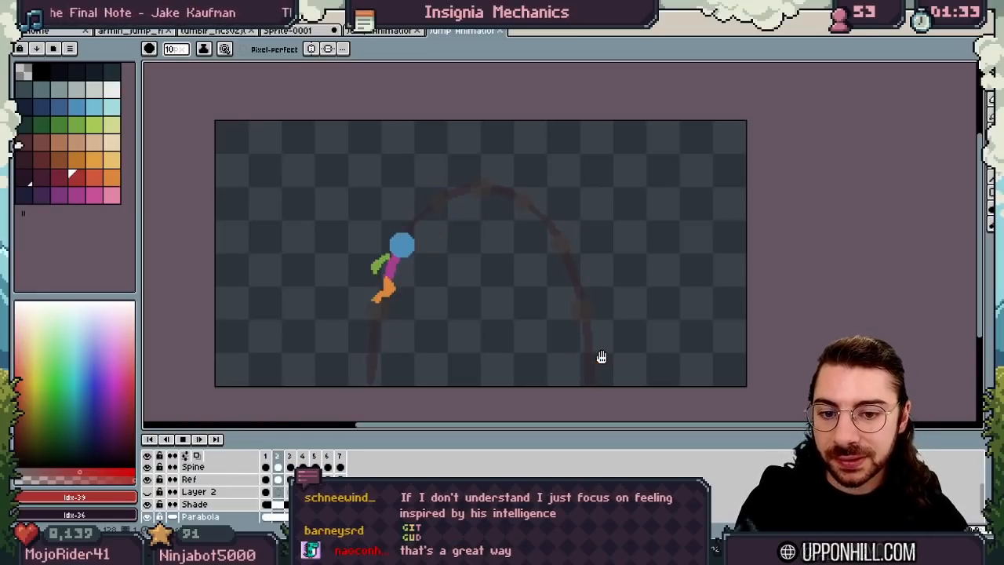
{"action": "key", "text": "Return"}
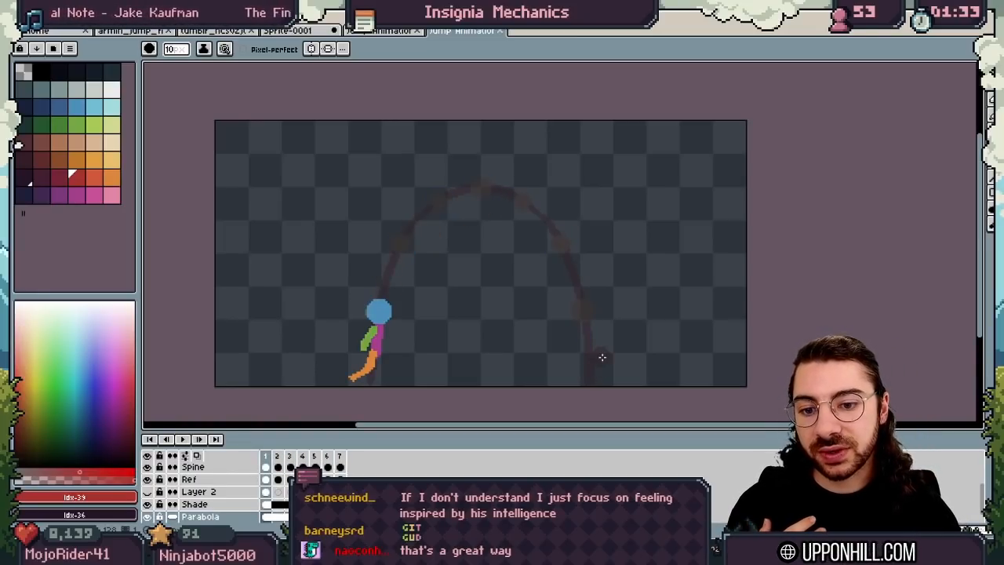
{"action": "key", "text": "Return"}
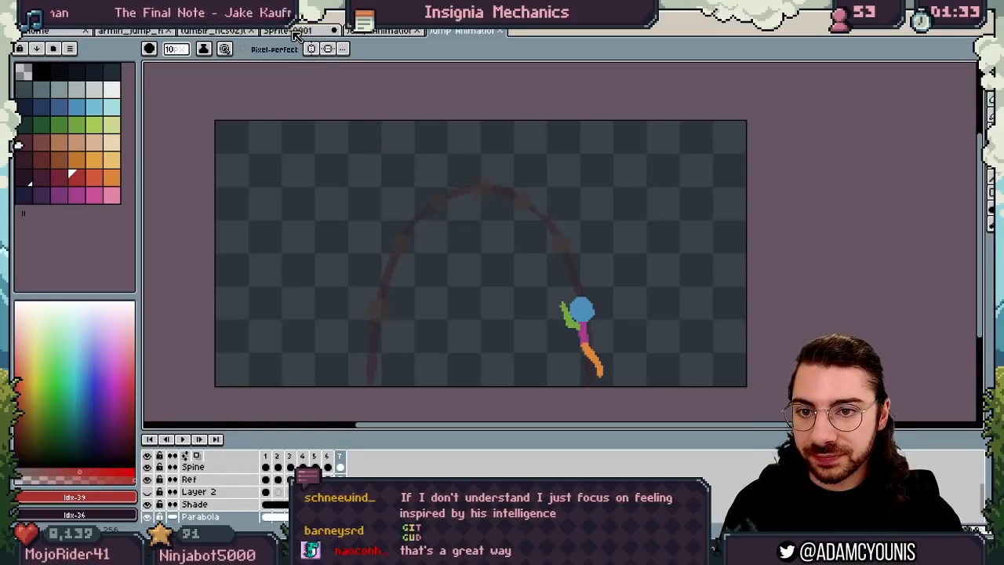
Open the flattened, in-place version of the stick-figure jump, zoom in on it and play its seven frames.
{"action": "left_click", "coordinate": [375, 32]}
{"action": "scroll", "coordinate": [625, 254], "scroll_direction": "up", "scroll_amount": 4}
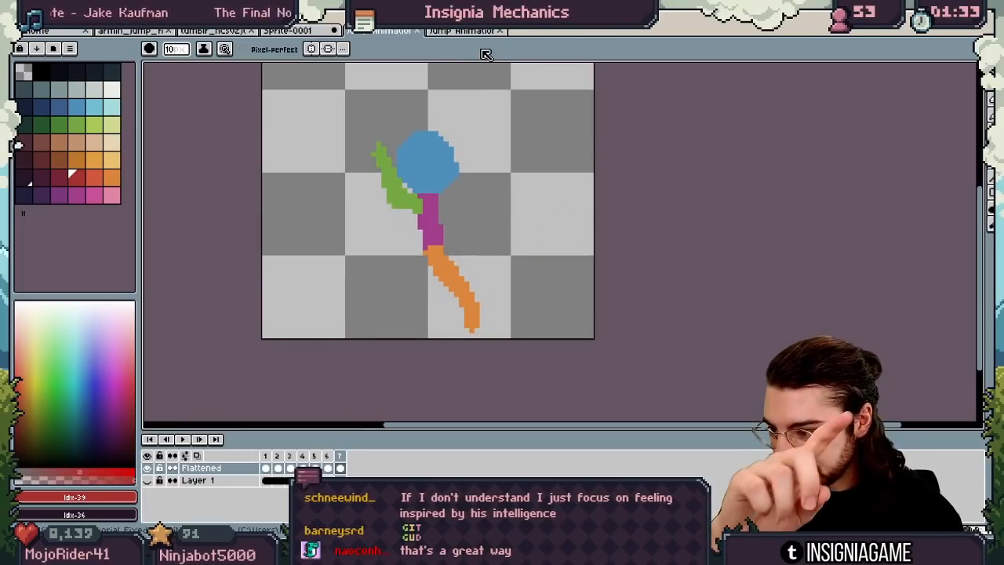
{"action": "key", "text": "Return"}
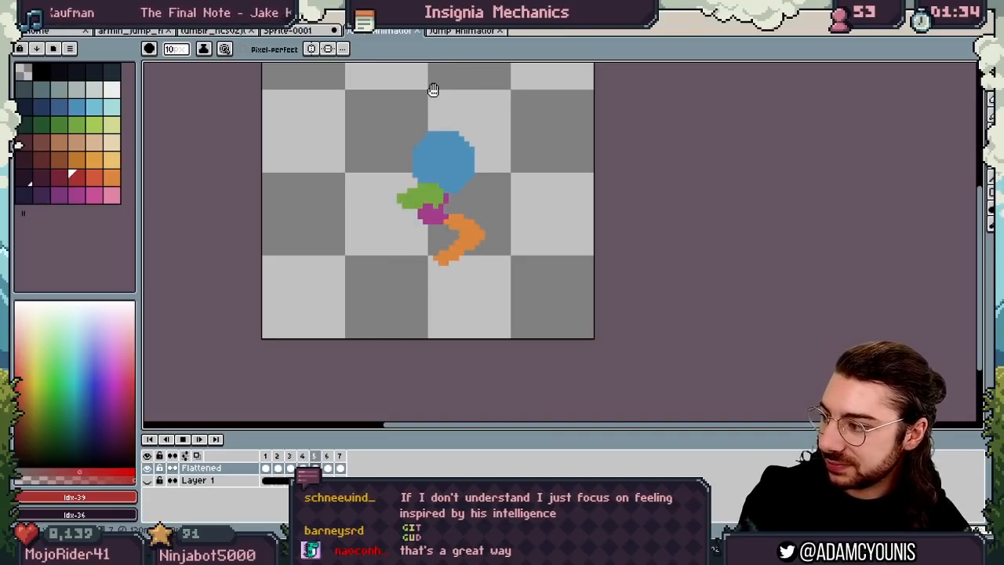
{"action": "key", "text": "Return"}
Switch to Unity and run the character left while jumping, finishing with a jump back towards the floating platform's ledge.
{"action": "key", "text": "alt+Tab"}
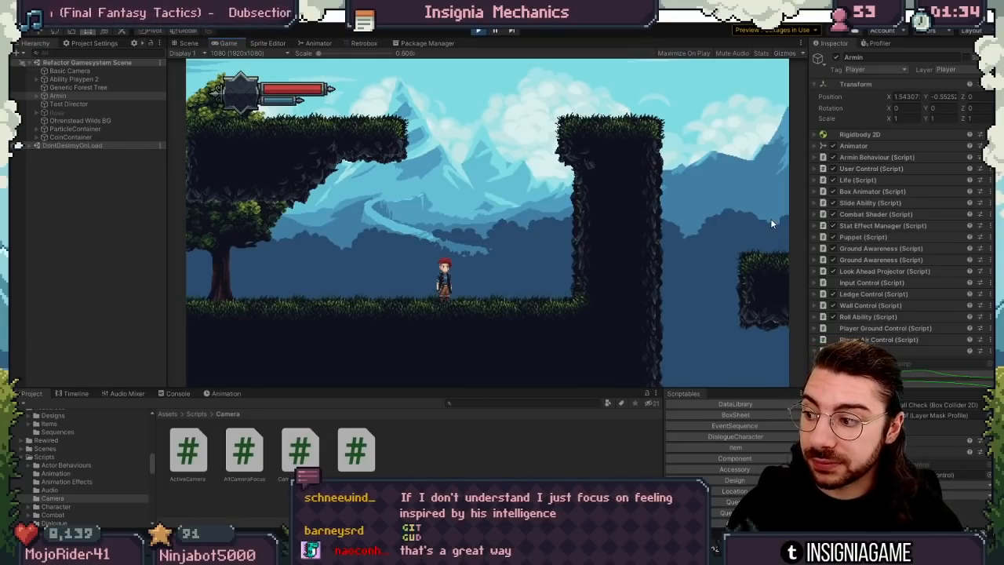
{"action": "key", "text": "Left"}
{"action": "key", "text": "space"}
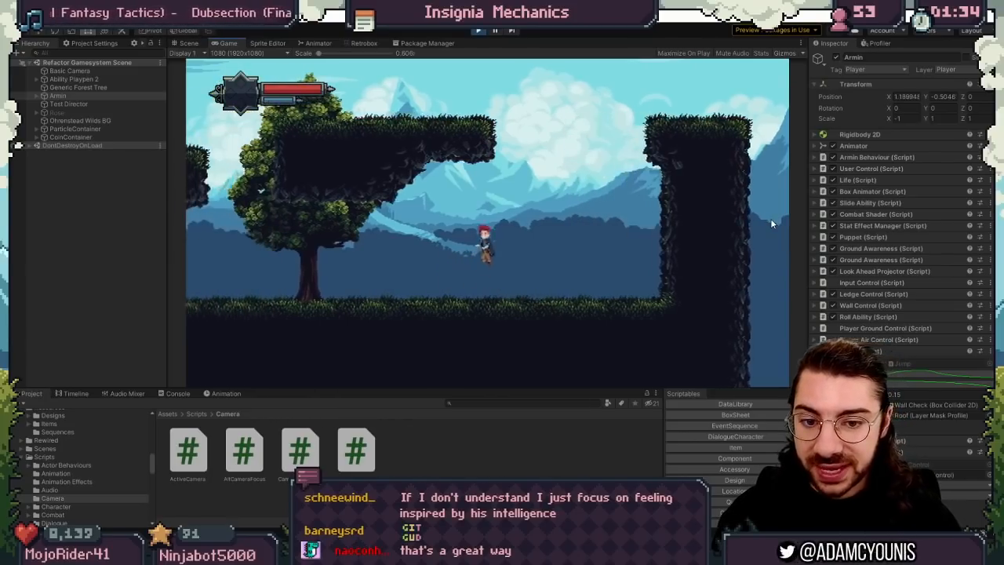
{"action": "key", "text": "space"}
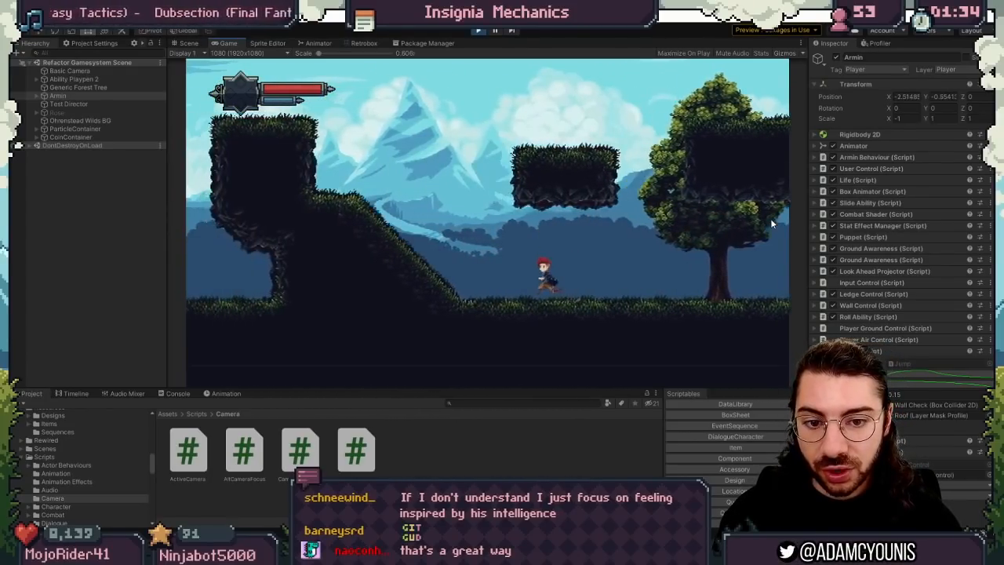
{"action": "key", "text": "space"}
{"action": "key", "text": "Right"}
{"action": "key", "text": "space"}
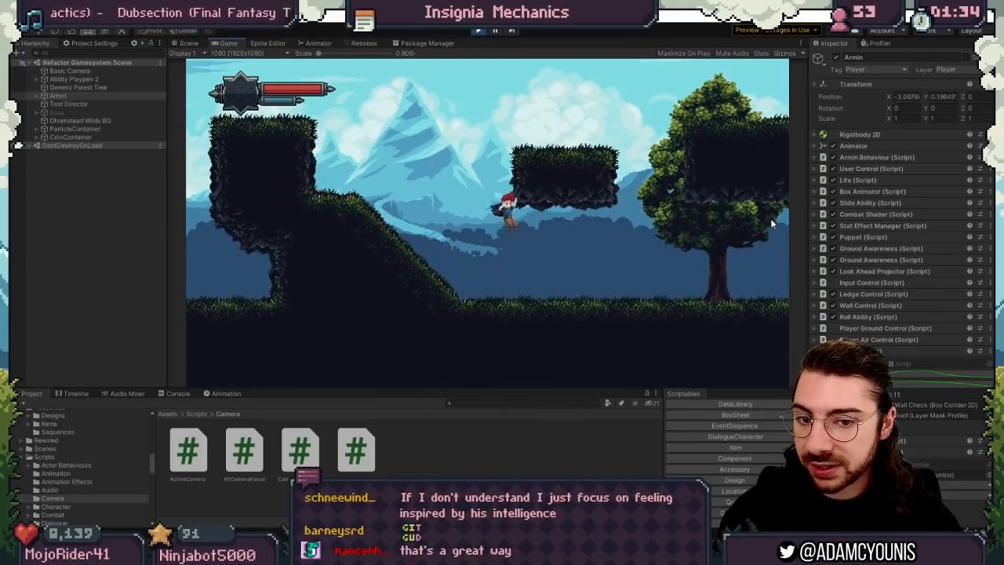
Jump the character on the spot, and take it up onto the high ledge beyond the slope and back down.
{"action": "key", "text": "space"}
{"action": "key", "text": "space"}
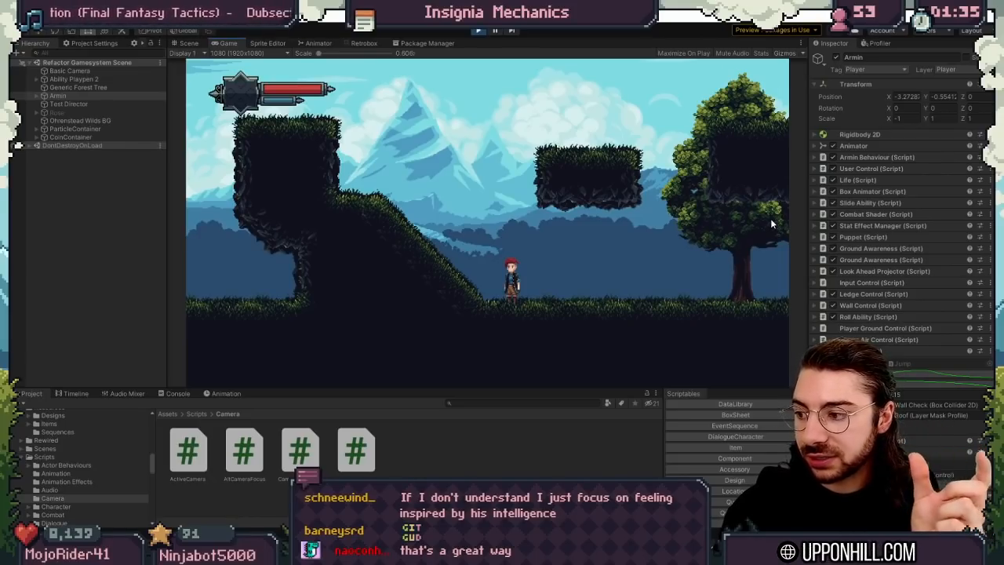
{"action": "key", "text": "Left"}
{"action": "key", "text": "space"}
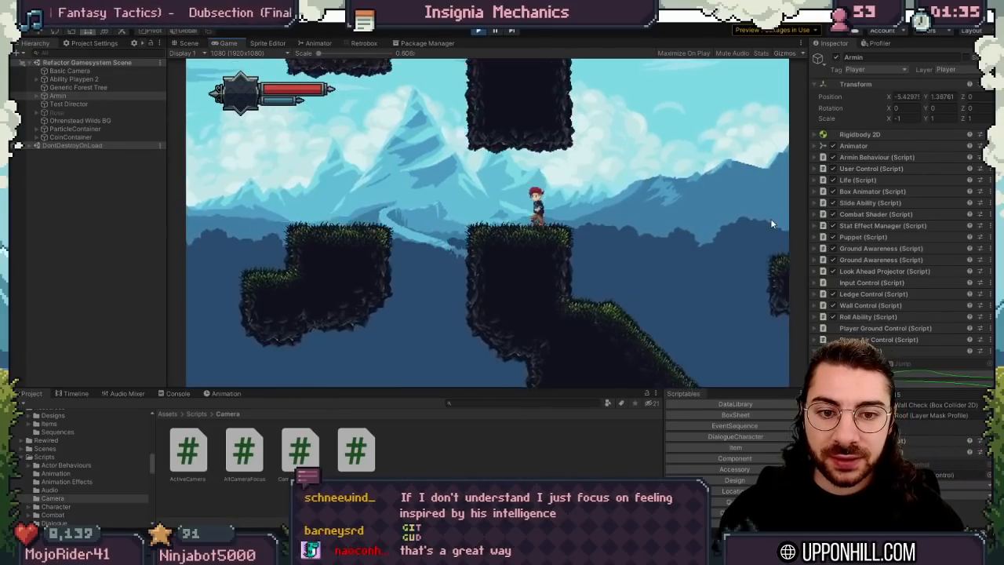
{"action": "key", "text": "space"}
{"action": "key", "text": "Right"}
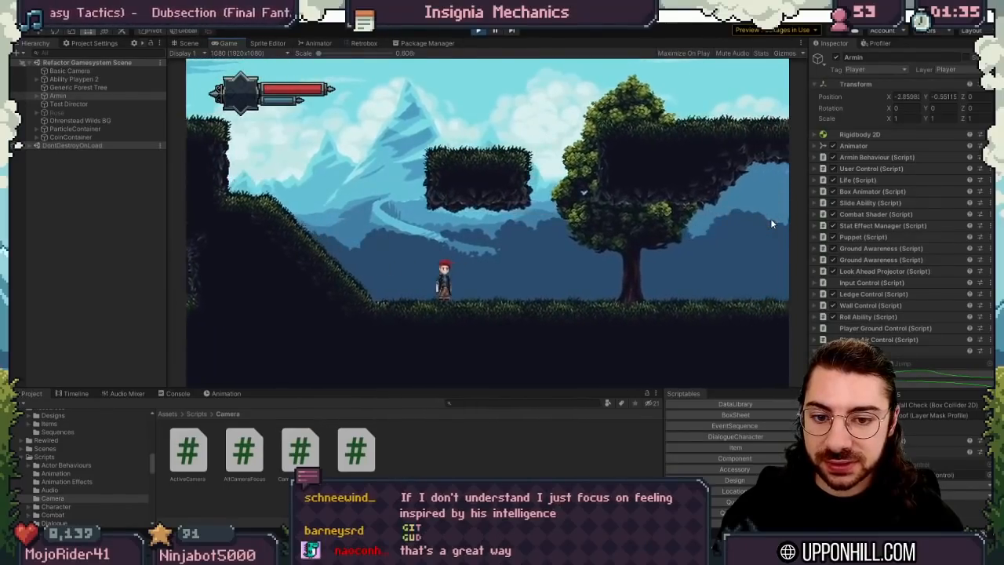
Run and jump the character rightward past the tree towards the tall pillar to examine its airborne poses.
{"action": "key", "text": "space"}
{"action": "key", "text": "Right"}
{"action": "key", "text": "space"}
{"action": "key", "text": "Right"}
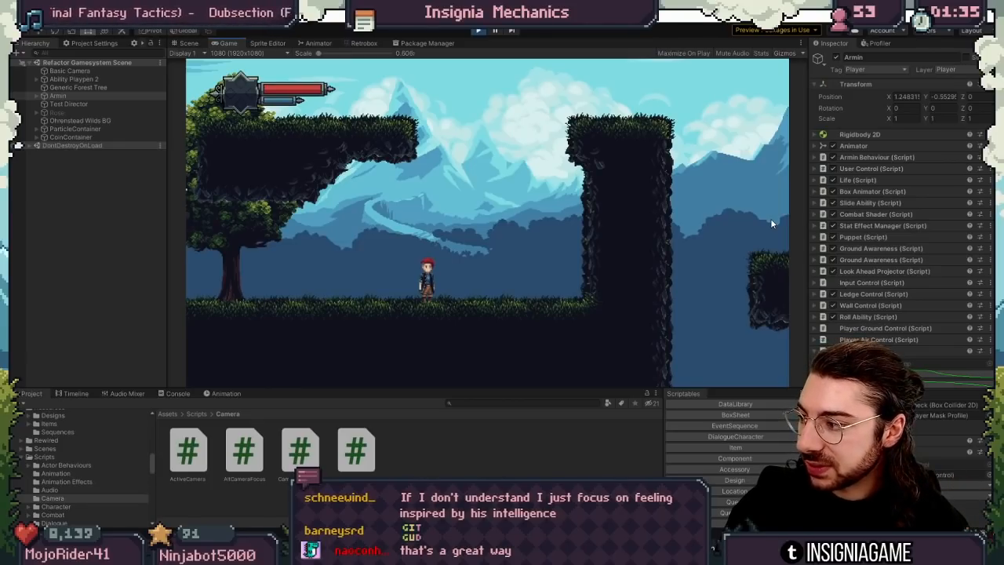
{"action": "key", "text": "space"}
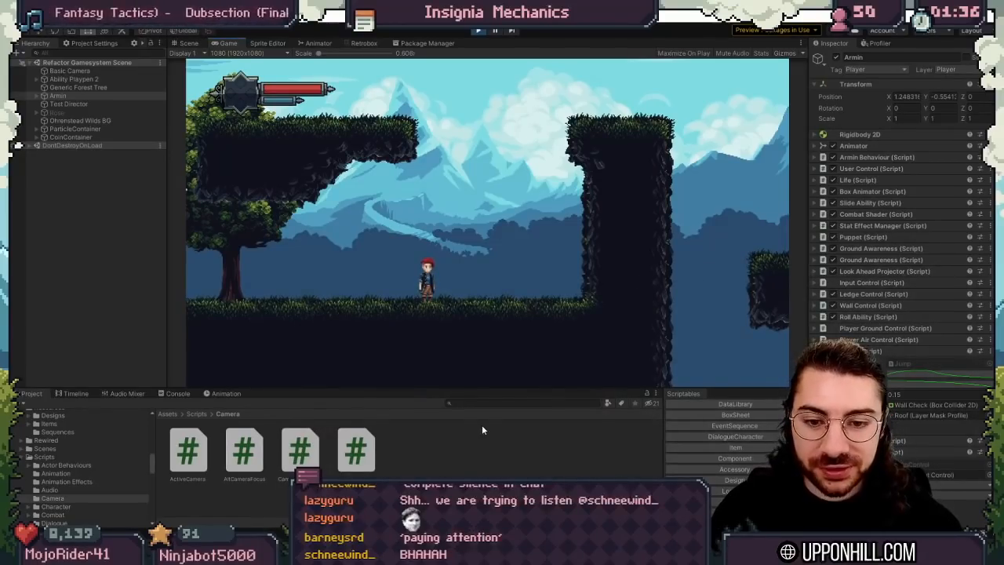
Record the character jumping with the game view set to 640x360, and stop the recording.
{"action": "left_click", "coordinate": [250, 54]}
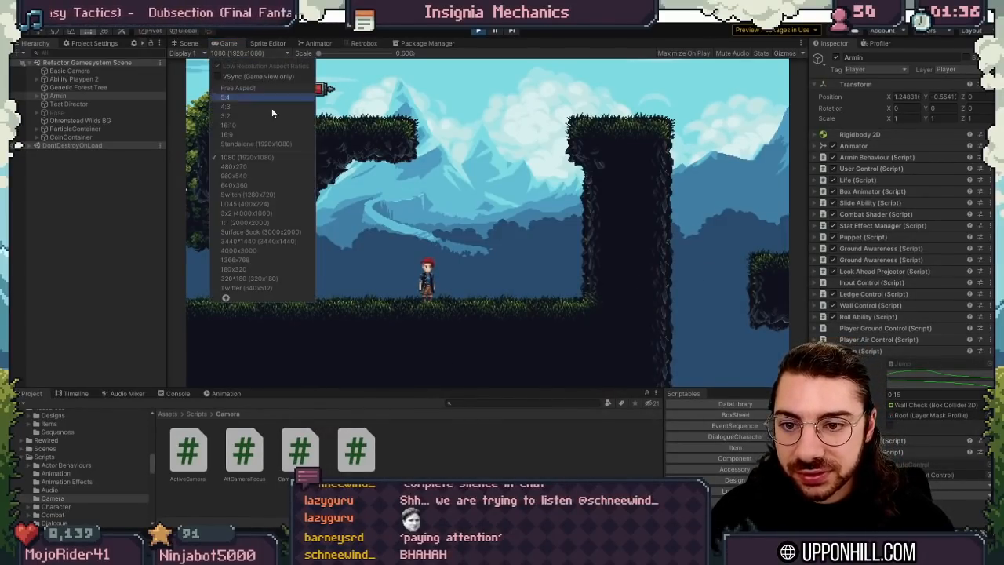
{"action": "left_click", "coordinate": [268, 186]}
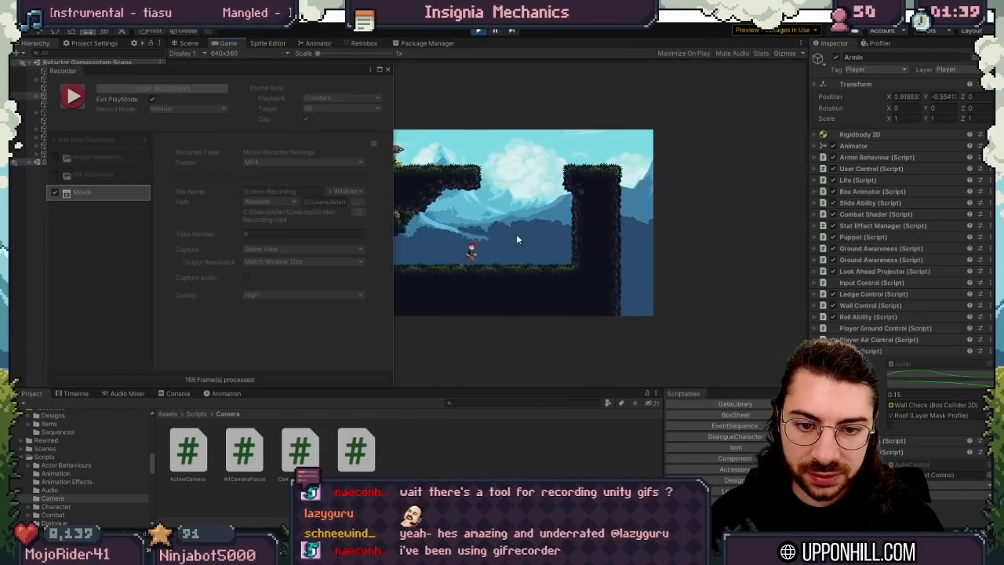
{"action": "key", "text": "space"}
{"action": "key", "text": "d"}
{"action": "key", "text": "space"}
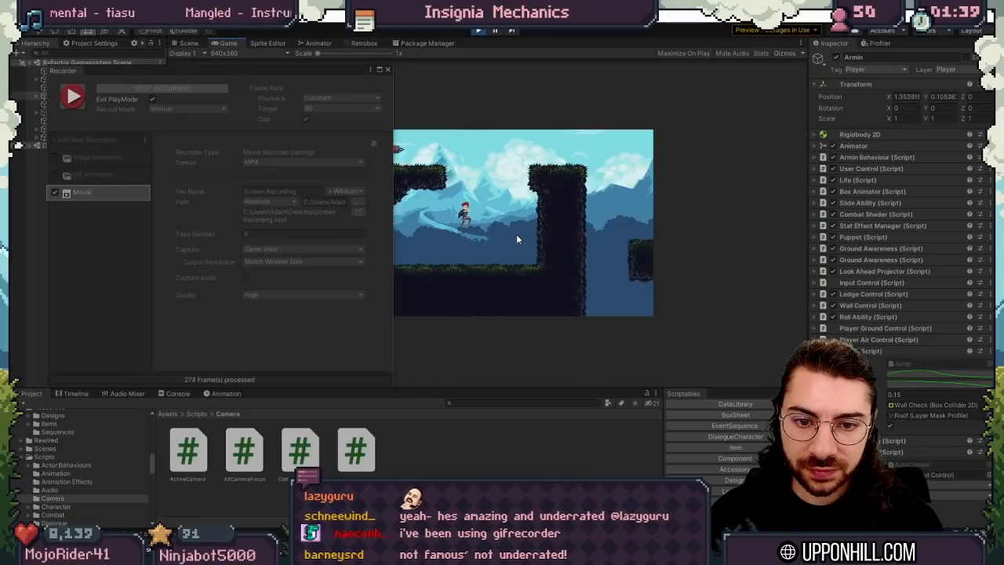
{"action": "left_click", "coordinate": [139, 89]}
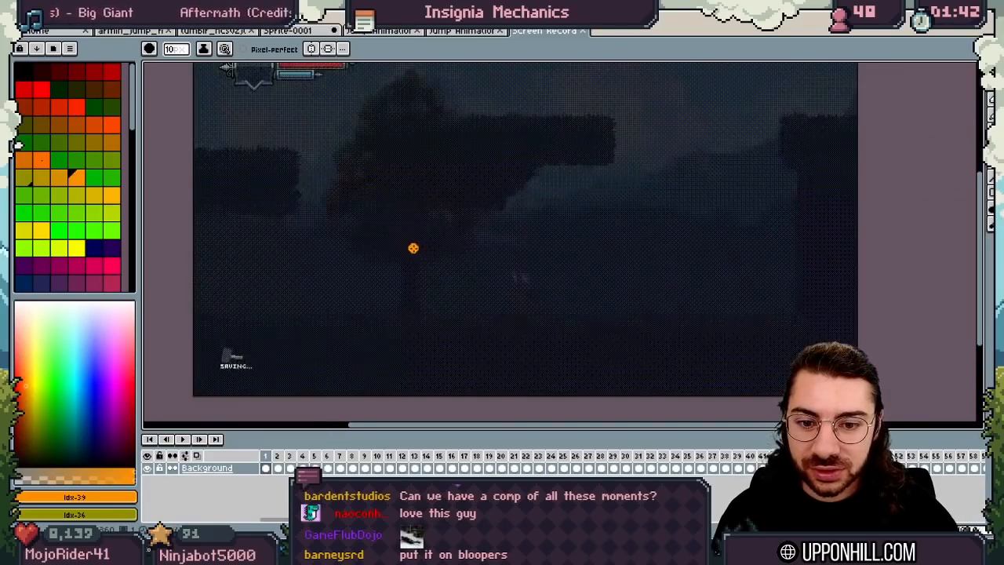
Scan the imported screen recording in Aseprite and delete its opening frames before the jump.
{"action": "left_click_drag", "start_coordinate": [266, 455], "coordinate": [775, 449]}
{"action": "left_click_drag", "start_coordinate": [290, 250], "coordinate": [246, 246]}
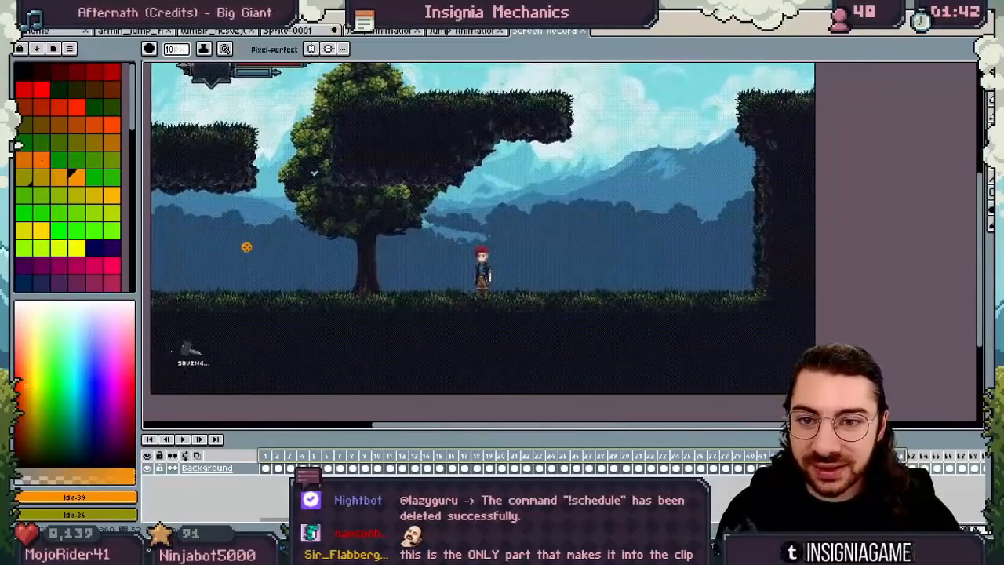
{"action": "scroll", "coordinate": [448, 277], "scroll_direction": "up", "scroll_amount": 1}
{"action": "scroll", "coordinate": [384, 276], "scroll_direction": "down", "scroll_amount": 1}
{"action": "scroll", "coordinate": [384, 276], "scroll_direction": "down", "scroll_amount": 1}
{"action": "left_click_drag", "start_coordinate": [392, 278], "coordinate": [420, 294]}
{"action": "scroll", "coordinate": [439, 294], "scroll_direction": "up", "scroll_amount": 1}
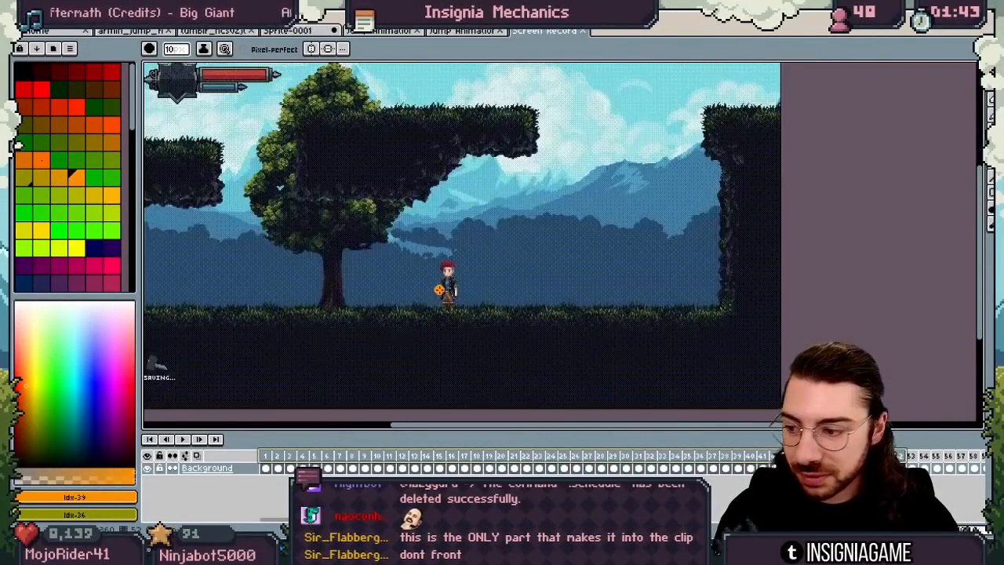
{"action": "left_click_drag", "start_coordinate": [267, 455], "coordinate": [762, 456]}
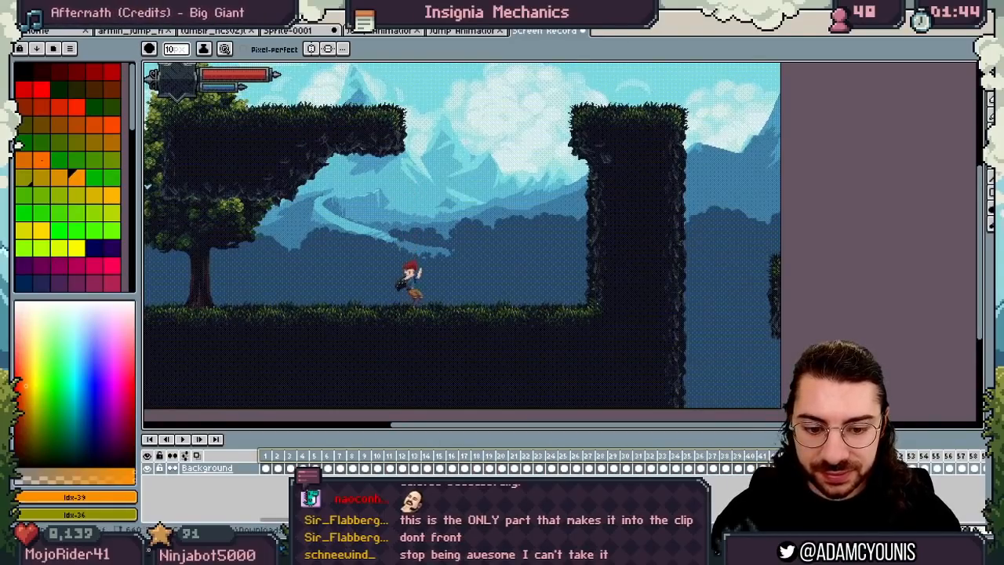
Enlarge the timeline area and delete the recording's trailing frames after the landing.
{"action": "left_click_drag", "start_coordinate": [832, 430], "coordinate": [832, 341]}
{"action": "left_click_drag", "start_coordinate": [831, 366], "coordinate": [987, 376]}
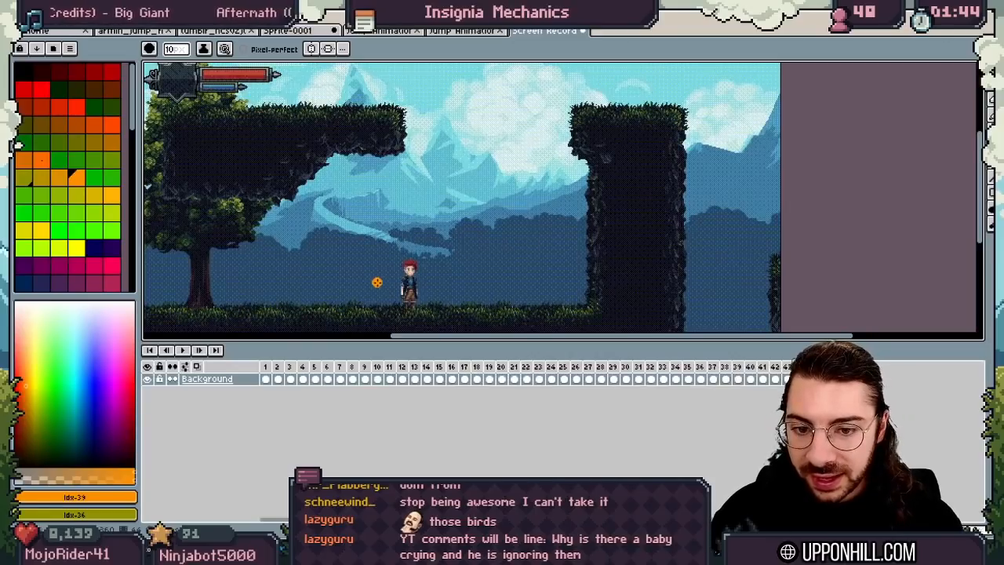
{"action": "scroll", "coordinate": [393, 285], "scroll_direction": "up", "scroll_amount": 2}
{"action": "left_click_drag", "start_coordinate": [407, 248], "coordinate": [402, 214]}
{"action": "scroll", "coordinate": [465, 225], "scroll_direction": "down", "scroll_amount": 2}
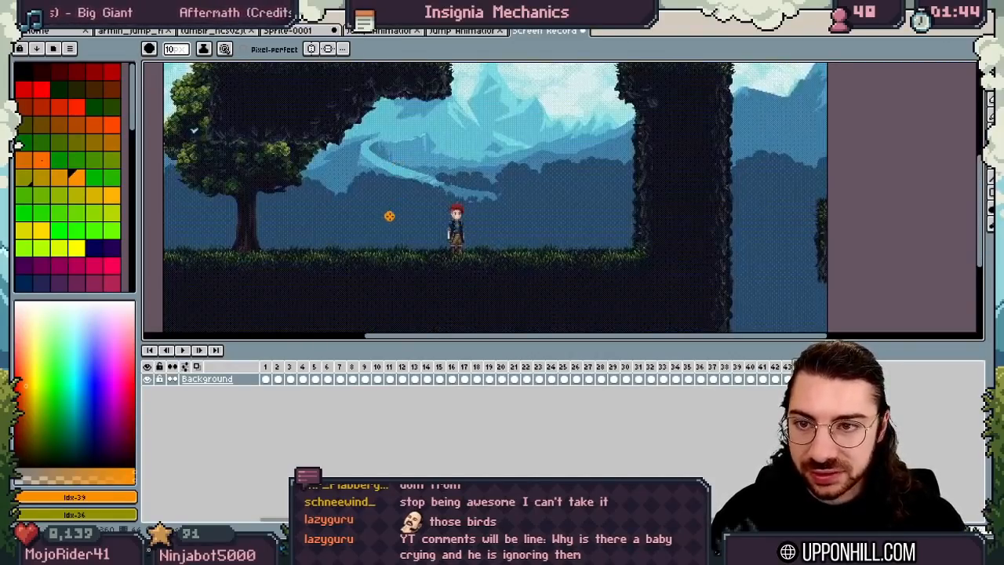
Copy the character's pose from the Armin jump sprite file and paste it on a new layer above the recording.
{"action": "left_click", "coordinate": [130, 31]}
{"action": "scroll", "coordinate": [350, 115], "scroll_direction": "down", "scroll_amount": 1}
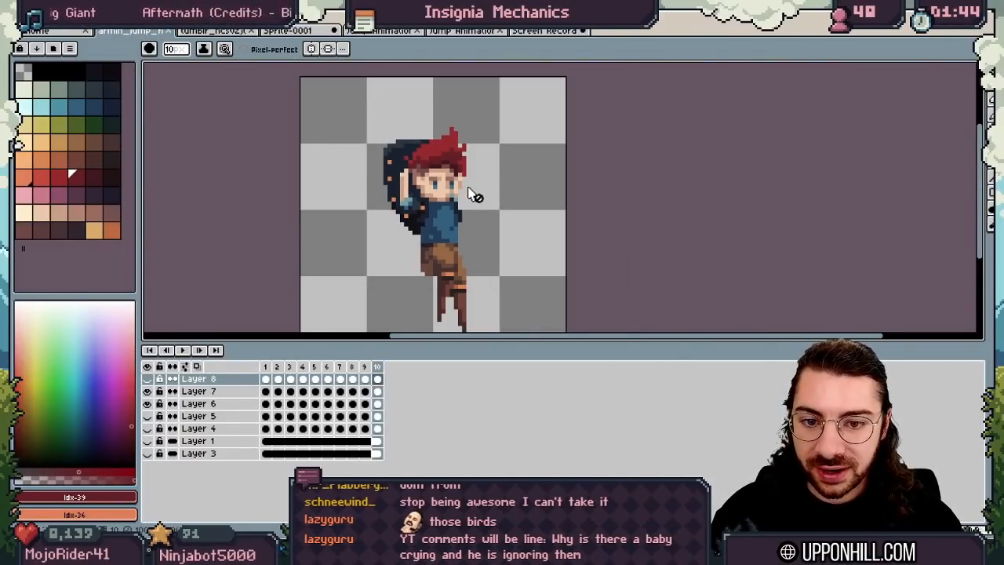
{"action": "scroll", "coordinate": [510, 227], "scroll_direction": "up", "scroll_amount": 2}
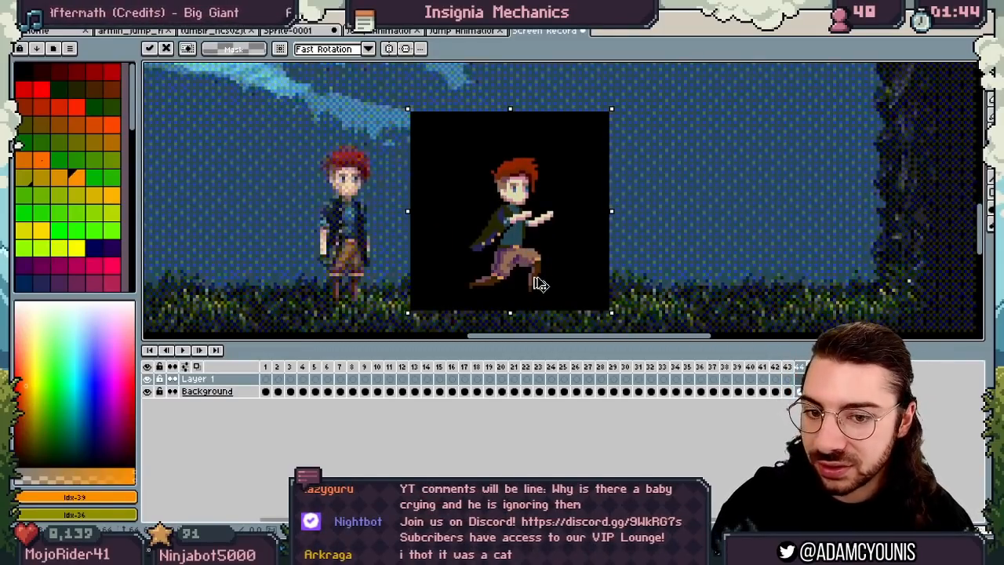
{"action": "key", "text": "Escape"}
Try to place a pasted copy of the sprite beside the airborne character on frame 14.
{"action": "left_click_drag", "start_coordinate": [378, 366], "coordinate": [427, 366]}
{"action": "scroll", "coordinate": [383, 282], "scroll_direction": "down", "scroll_amount": 2}
{"action": "left_click_drag", "start_coordinate": [383, 282], "coordinate": [403, 309]}
{"action": "key", "text": "ctrl+v"}
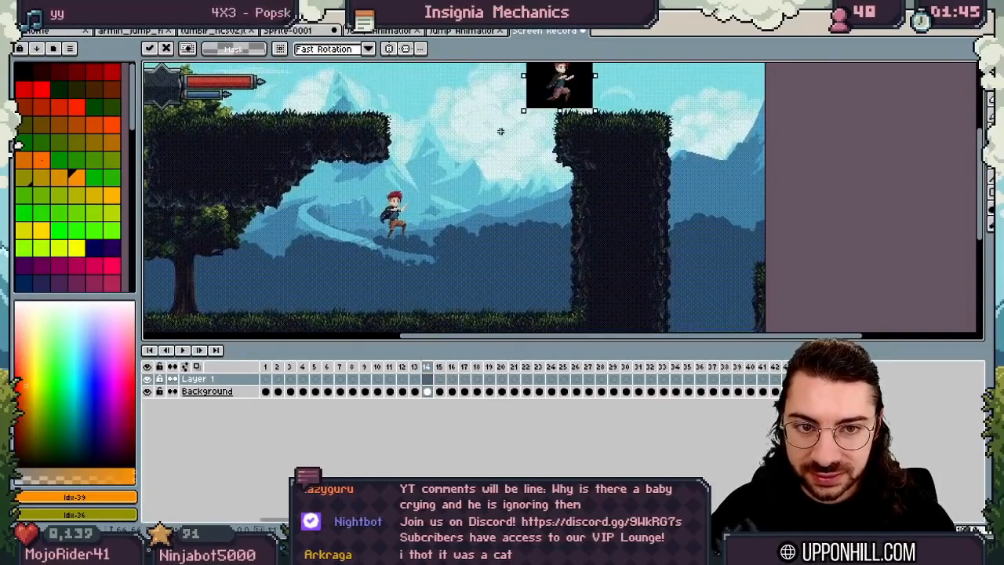
{"action": "left_click_drag", "start_coordinate": [553, 102], "coordinate": [446, 230]}
{"action": "key", "text": "Escape"}
Switch to Unity to check the game view's resolution and scale, and return to Aseprite.
{"action": "key", "text": "alt+Tab"}
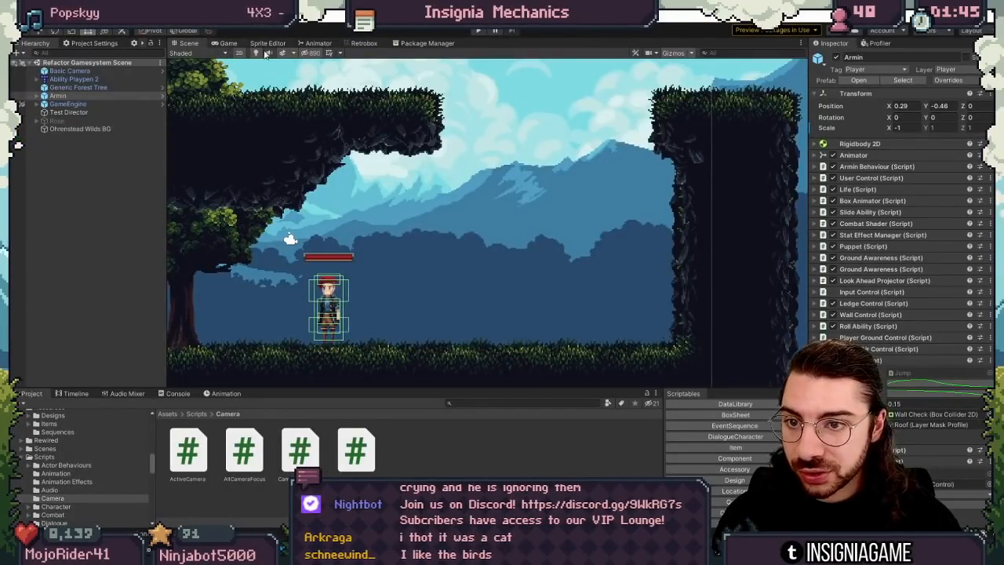
{"action": "left_click", "coordinate": [225, 43]}
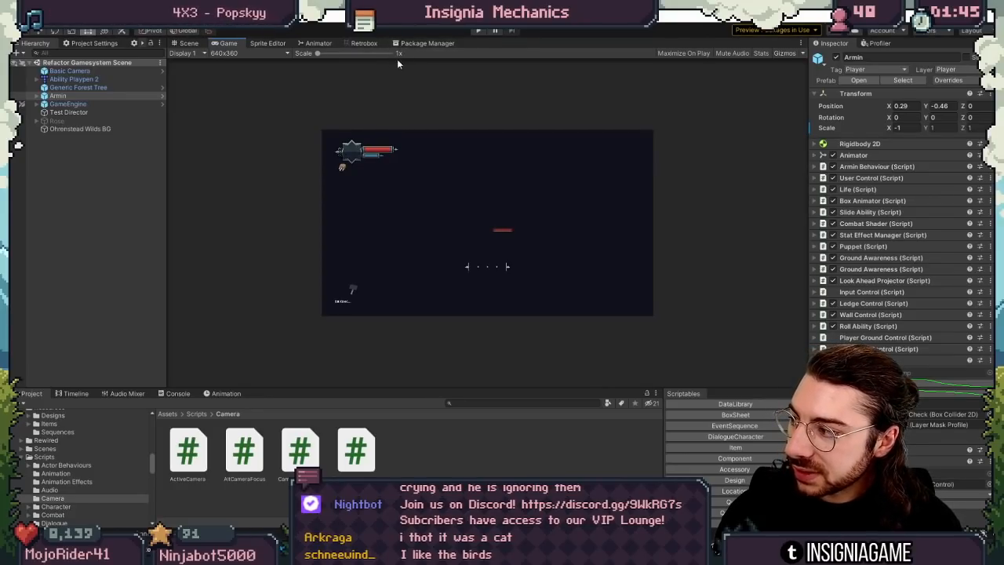
{"action": "left_click", "coordinate": [225, 53]}
{"action": "left_click", "coordinate": [218, 55]}
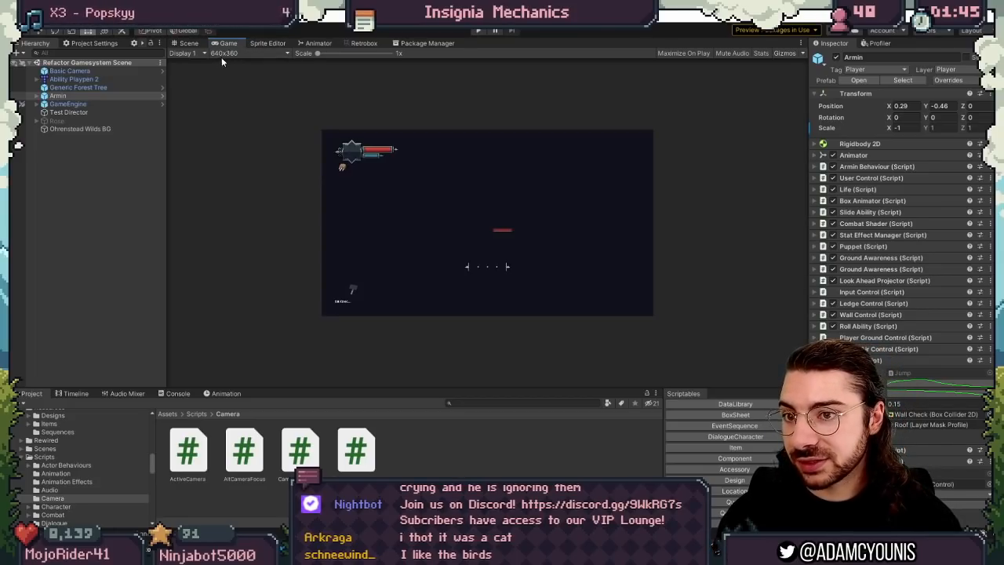
{"action": "mouse_move", "coordinate": [320, 54]}
{"action": "left_mouse_down"}
{"action": "mouse_move", "coordinate": [330, 54]}
{"action": "mouse_move", "coordinate": [317, 54]}
{"action": "left_mouse_up"}
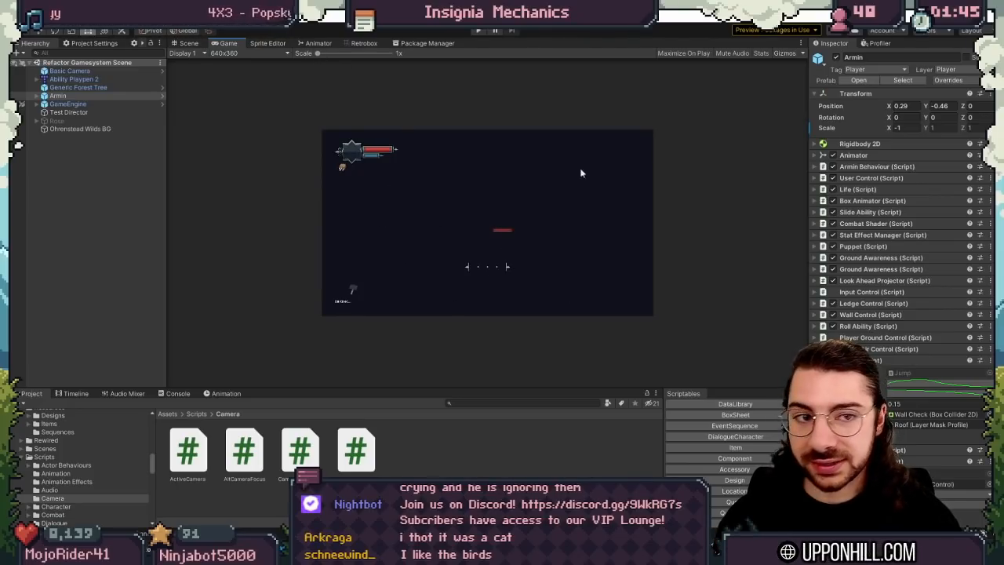
{"action": "key", "text": "alt+Tab"}
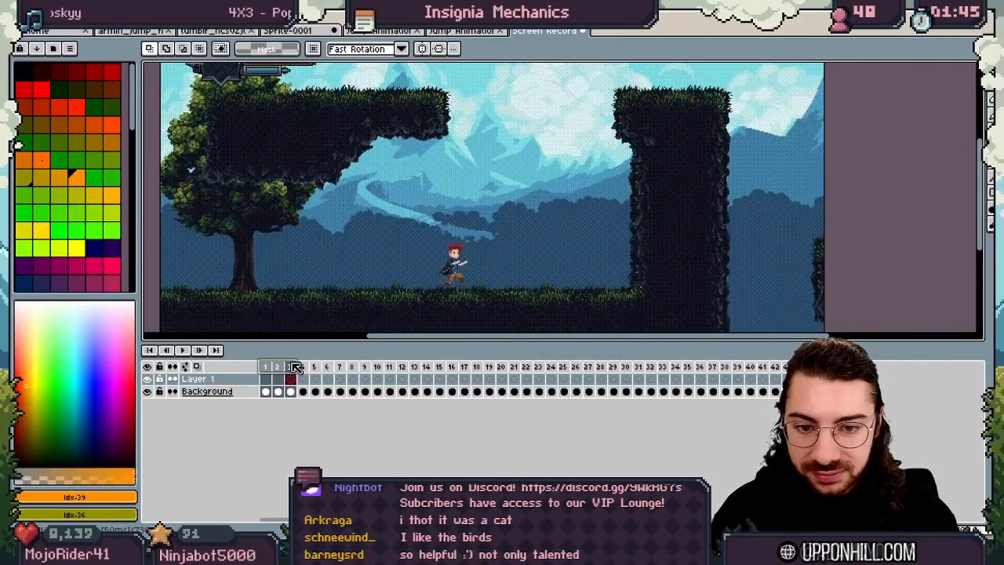
Delete surplus frames from both ends of the recording, keeping 36 frames of the jump.
{"action": "left_click_drag", "start_coordinate": [294, 366], "coordinate": [289, 365]}
{"action": "key", "text": "alt+c"}
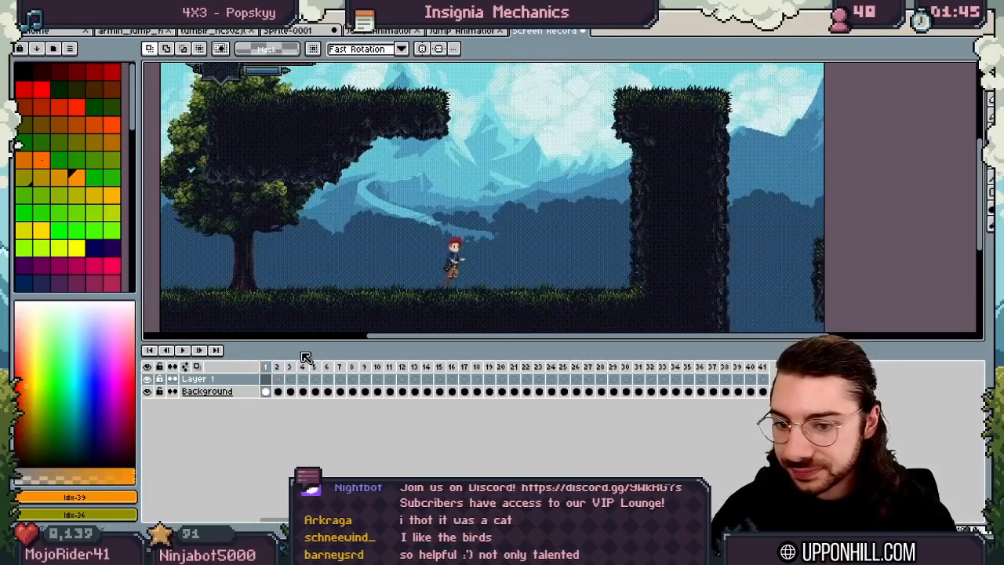
{"action": "left_click_drag", "start_coordinate": [761, 367], "coordinate": [738, 366]}
{"action": "key", "text": "alt+c"}
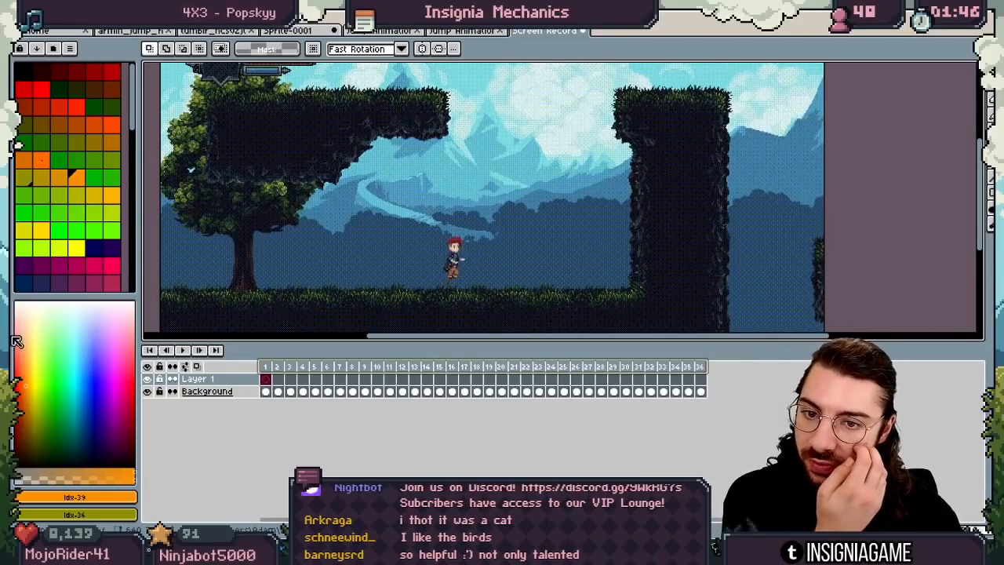
Compare the trimmed jump's first and last frames, and select the Layer 1 cel of frame 2.
{"action": "left_click", "coordinate": [267, 367]}
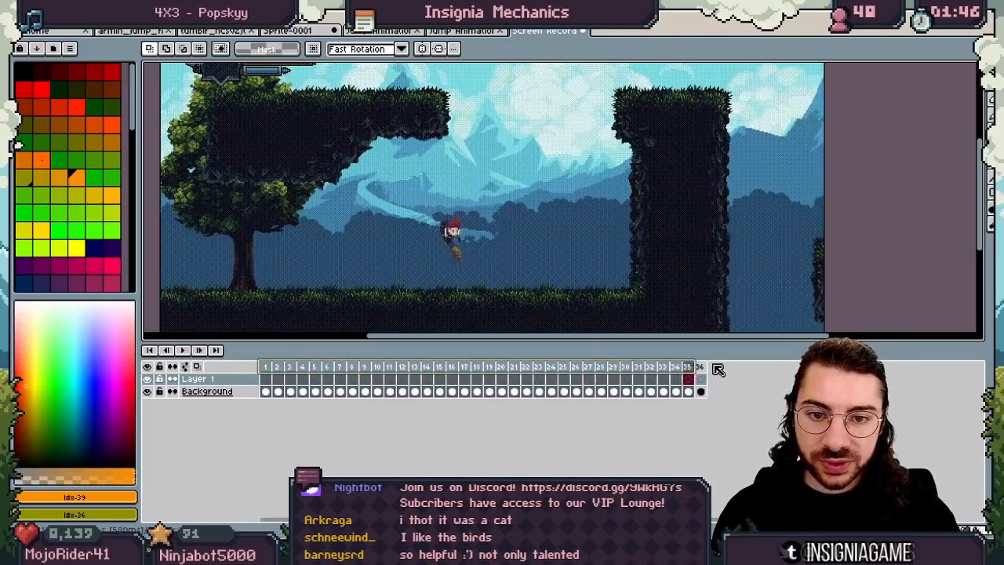
{"action": "left_click", "coordinate": [267, 367]}
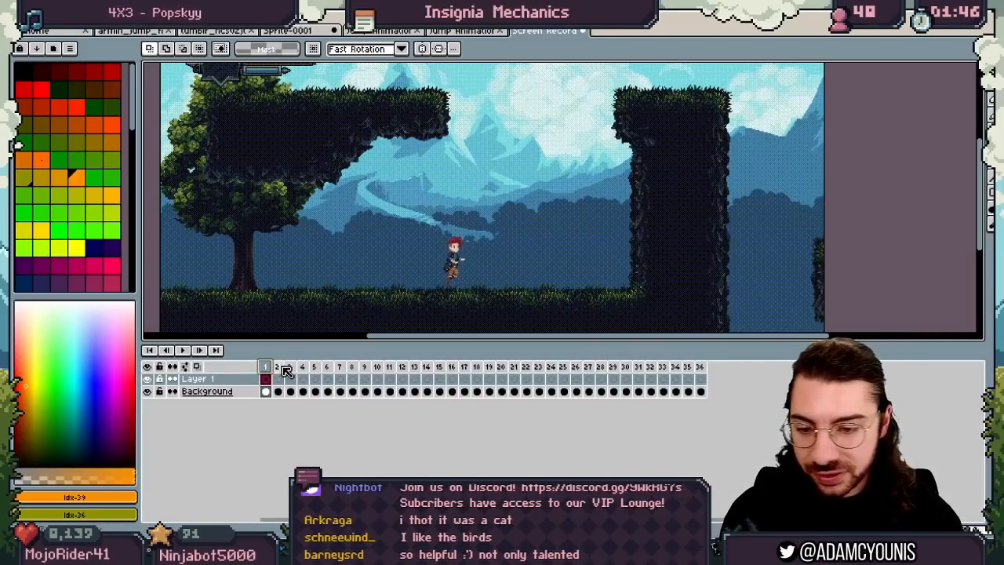
{"action": "left_click_drag", "start_coordinate": [281, 371], "coordinate": [296, 357]}
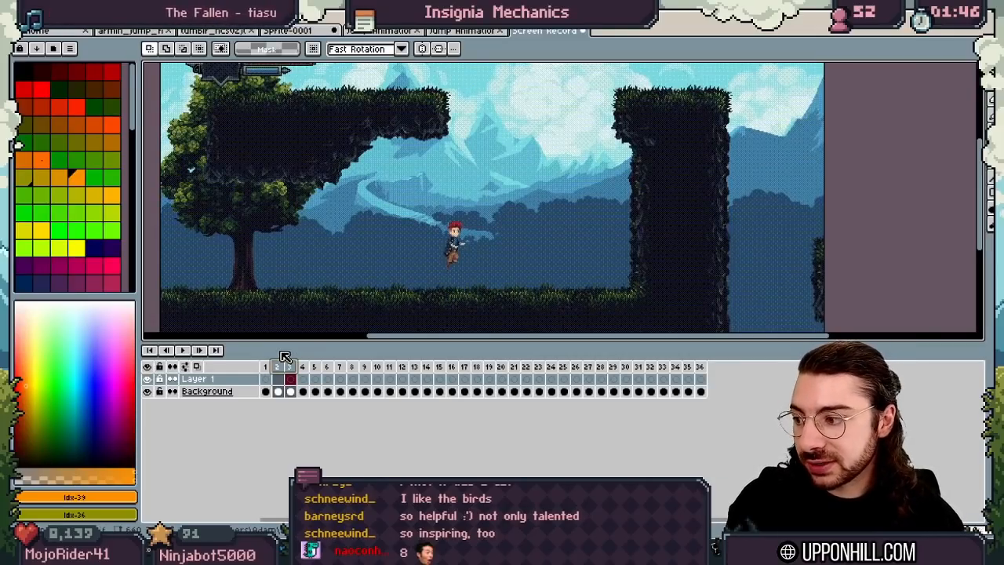
{"action": "left_click", "coordinate": [278, 379]}
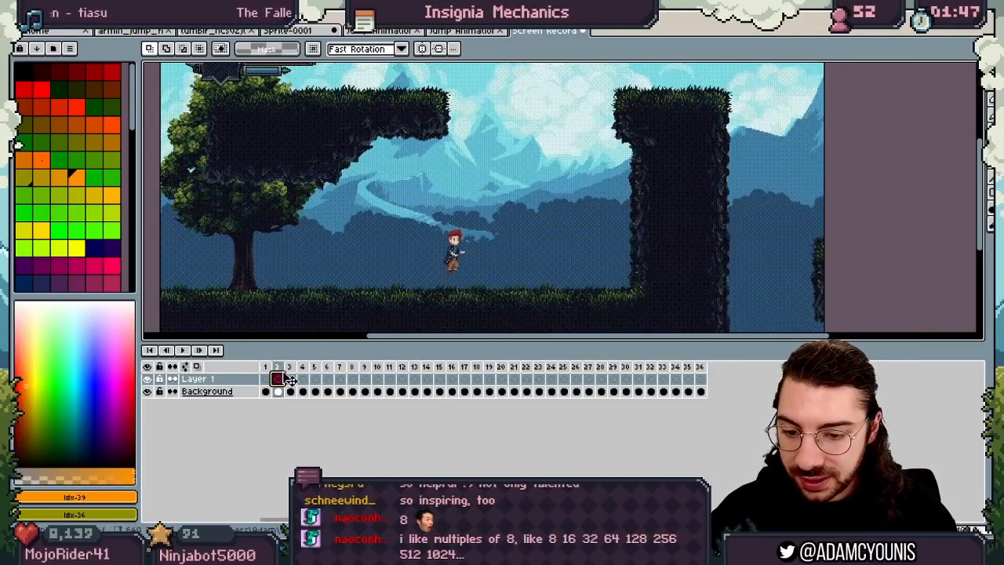
Mark two of every three frames from frame 2 onward with orange brush strokes on Layer 1, and delete the marked frames.
{"action": "key", "text": "b"}
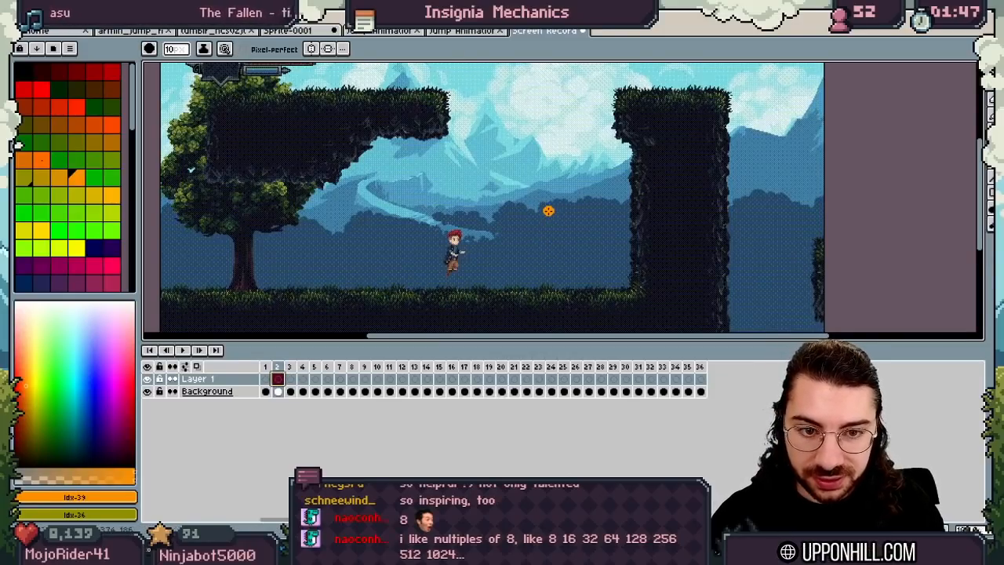
{"action": "key", "text": "Right"}
{"action": "key", "text": "Right"}
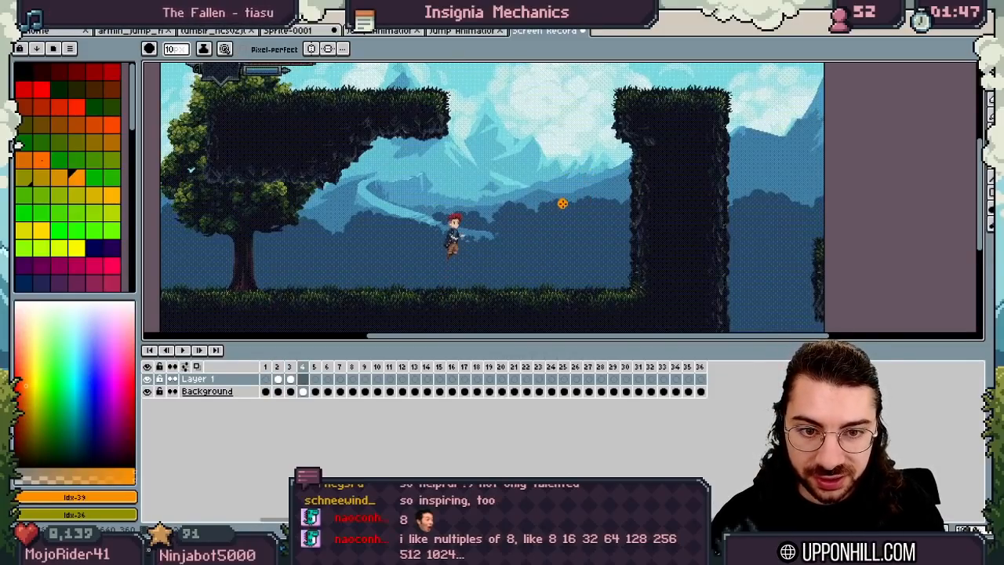
{"action": "key", "text": "Right"}
{"action": "key", "text": "Right"}
{"action": "key", "text": "Right"}
{"action": "key", "text": "Right"}
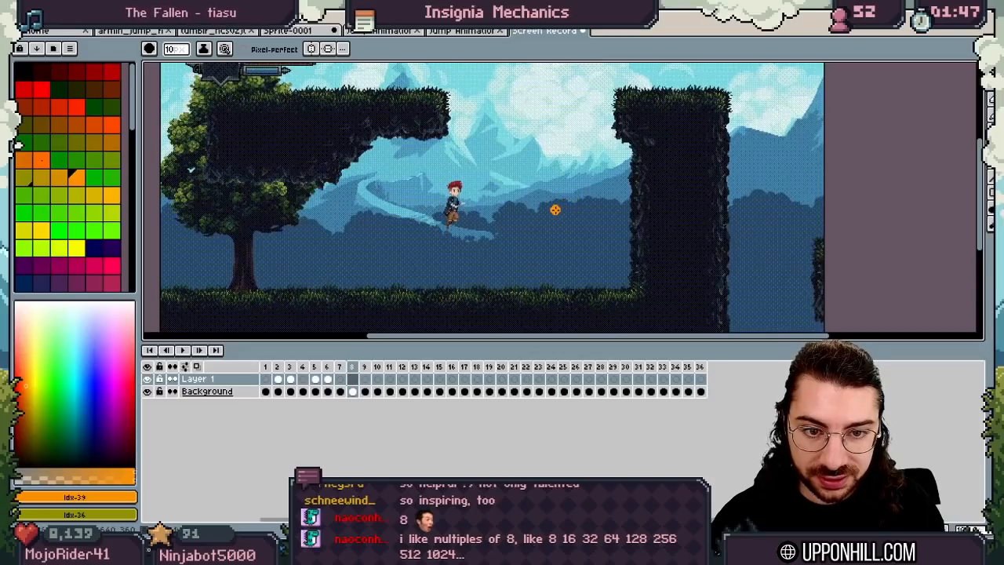
{"action": "key", "text": "Return"}
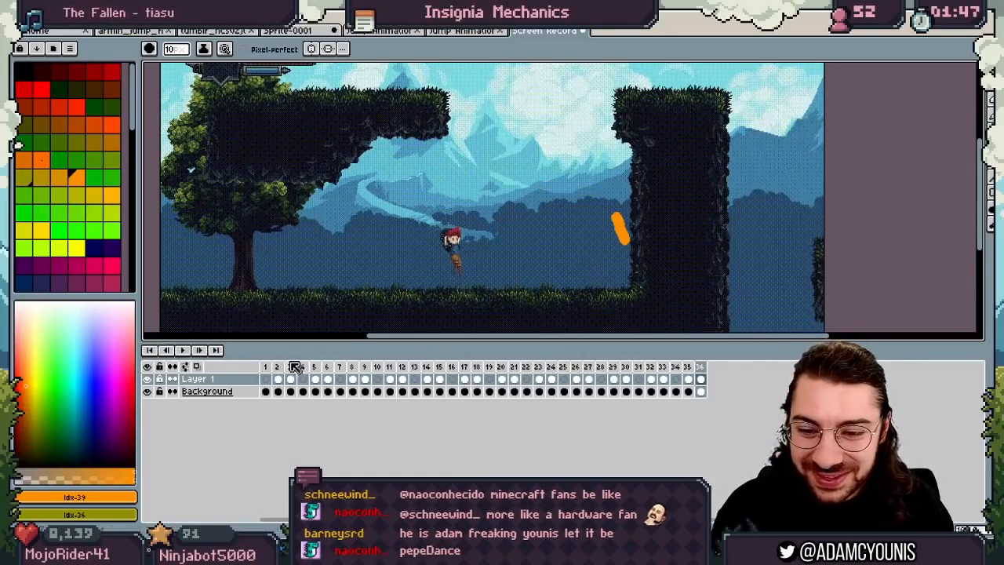
{"action": "left_click_drag", "start_coordinate": [278, 366], "coordinate": [289, 367]}
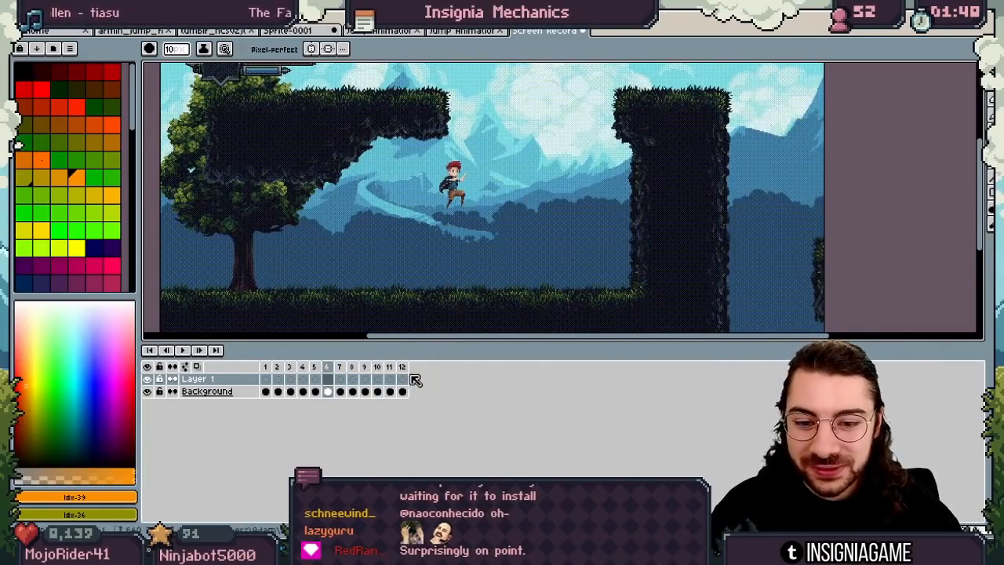
Select all 12 frames of the jump recording and calculate 1000/60 with the Windows search calculator.
{"action": "left_click_drag", "start_coordinate": [401, 366], "coordinate": [265, 367]}
{"action": "right_click", "coordinate": [304, 365]}
{"action": "left_click", "coordinate": [330, 373]}
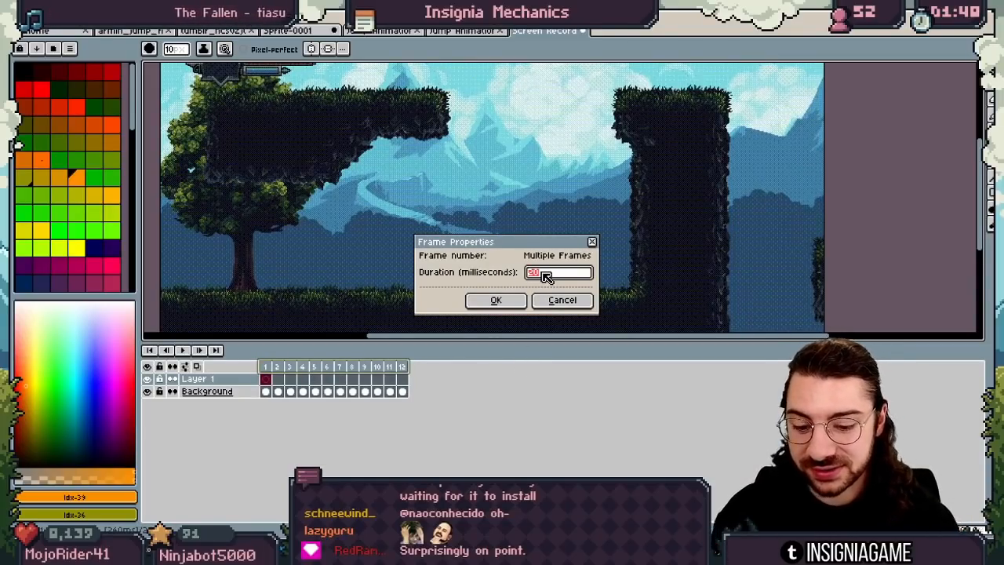
{"action": "key", "text": "super"}
{"action": "type", "text": "100//"}
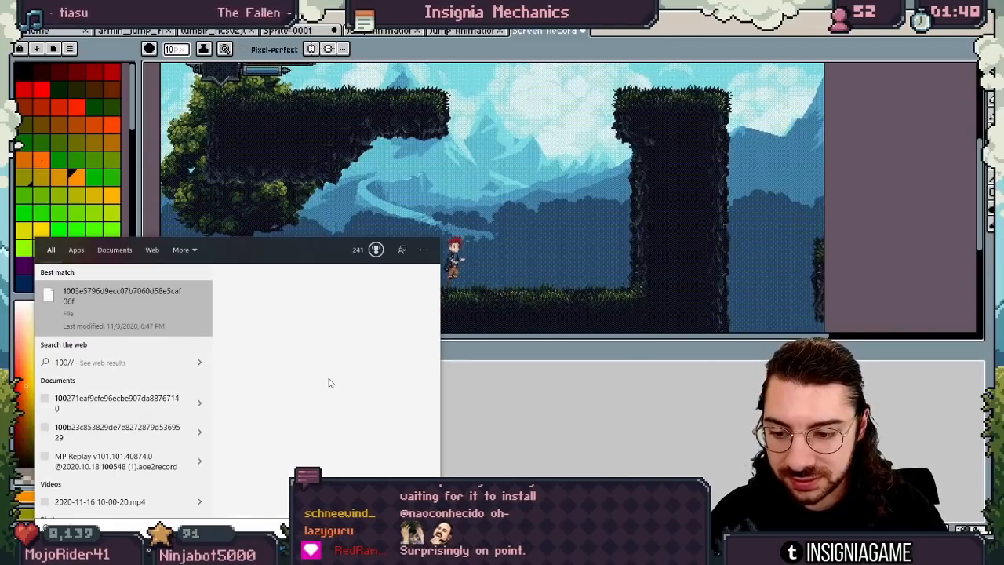
{"action": "key", "text": "BackSpace"}
{"action": "key", "text": "BackSpace"}
{"action": "type", "text": "0/60"}
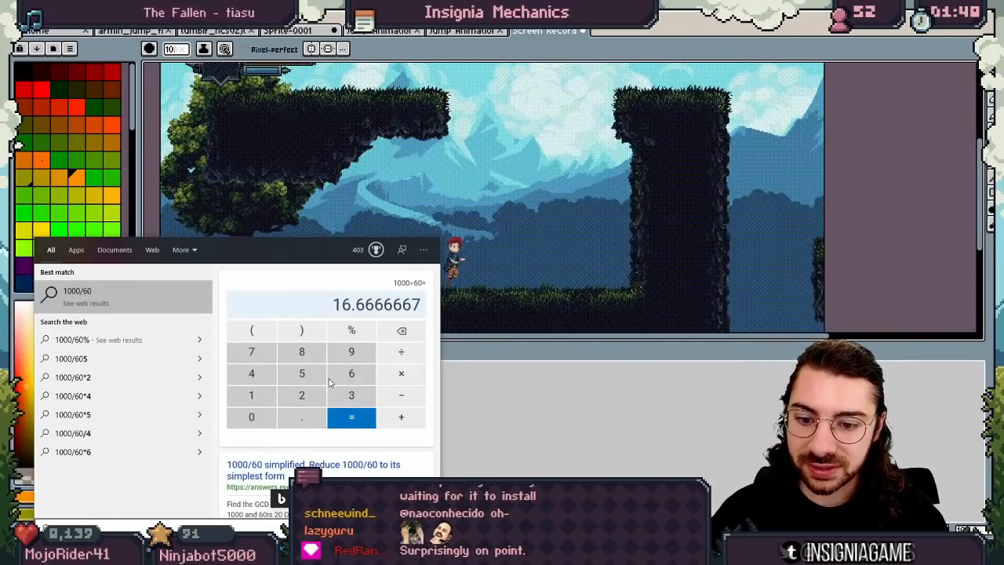
{"action": "key", "text": "Escape"}
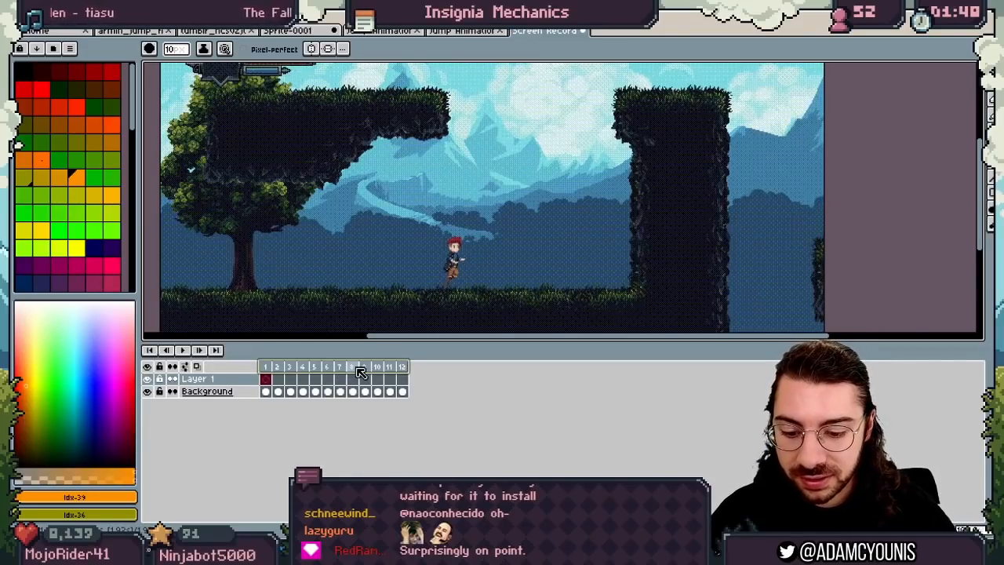
Set the duration of the 12 selected frames to 16*3 milliseconds in their frame properties.
{"action": "right_click", "coordinate": [385, 366]}
{"action": "left_click", "coordinate": [417, 372]}
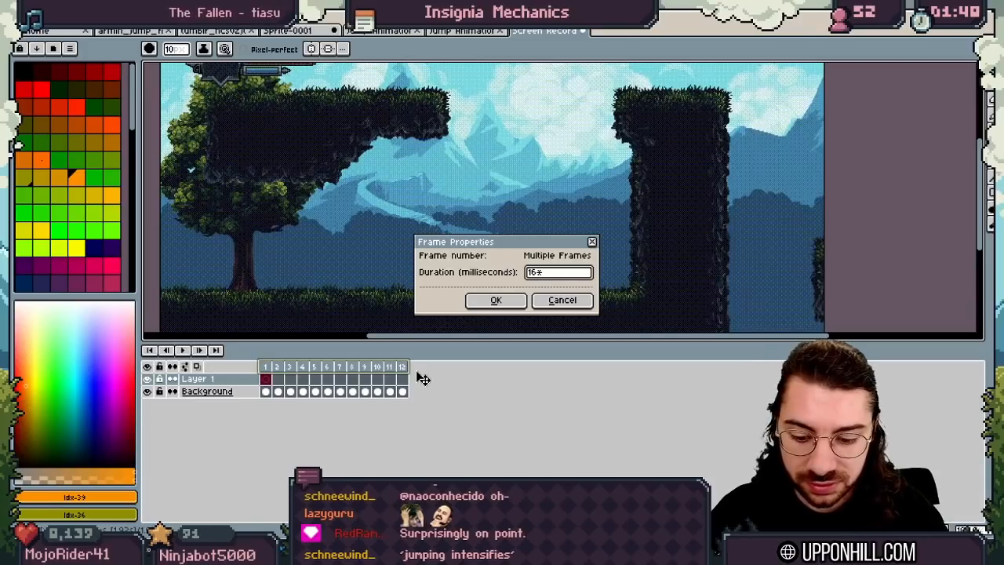
{"action": "type", "text": "16*3"}
{"action": "key", "text": "Return"}
Play back the retimed 12-frame jump and examine the character's motion from frame 1 onward.
{"action": "key", "text": "Return"}
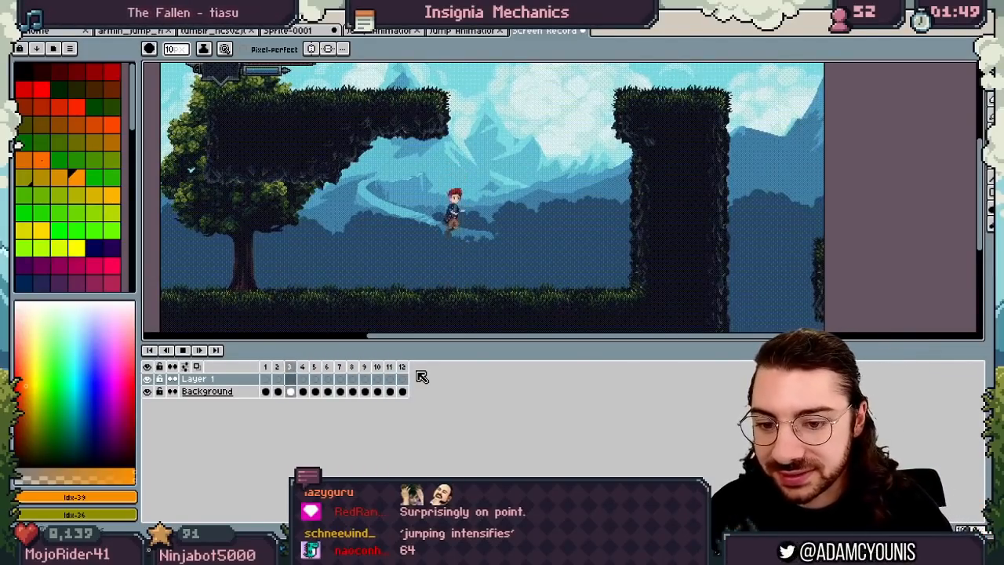
{"action": "key", "text": "Return"}
{"action": "key", "text": "space"}
{"action": "scroll", "coordinate": [484, 235], "scroll_direction": "down", "scroll_amount": 1}
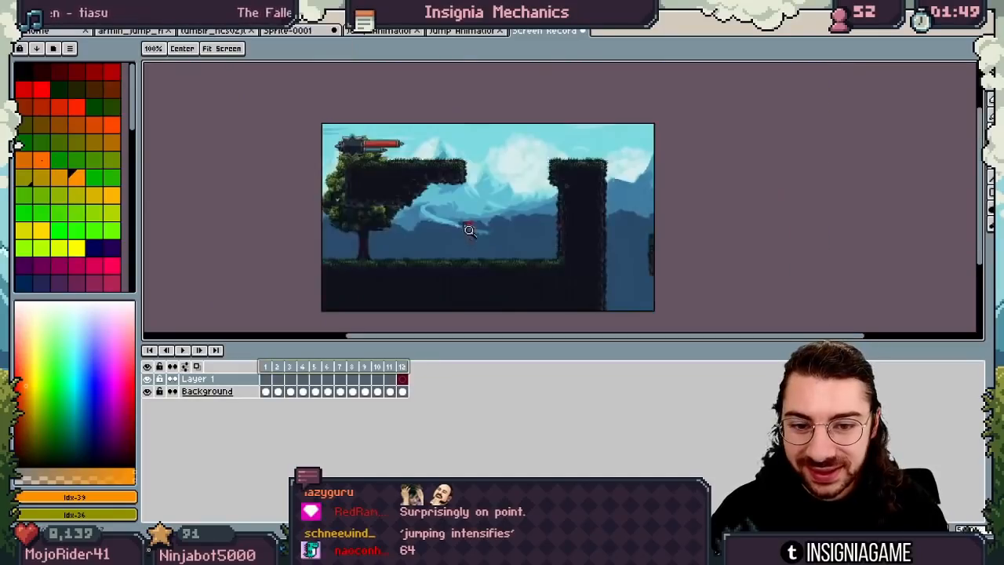
{"action": "left_click_drag", "start_coordinate": [494, 242], "coordinate": [475, 234]}
{"action": "scroll", "coordinate": [474, 234], "scroll_direction": "up", "scroll_amount": 1}
{"action": "scroll", "coordinate": [353, 140], "scroll_direction": "down", "scroll_amount": 1}
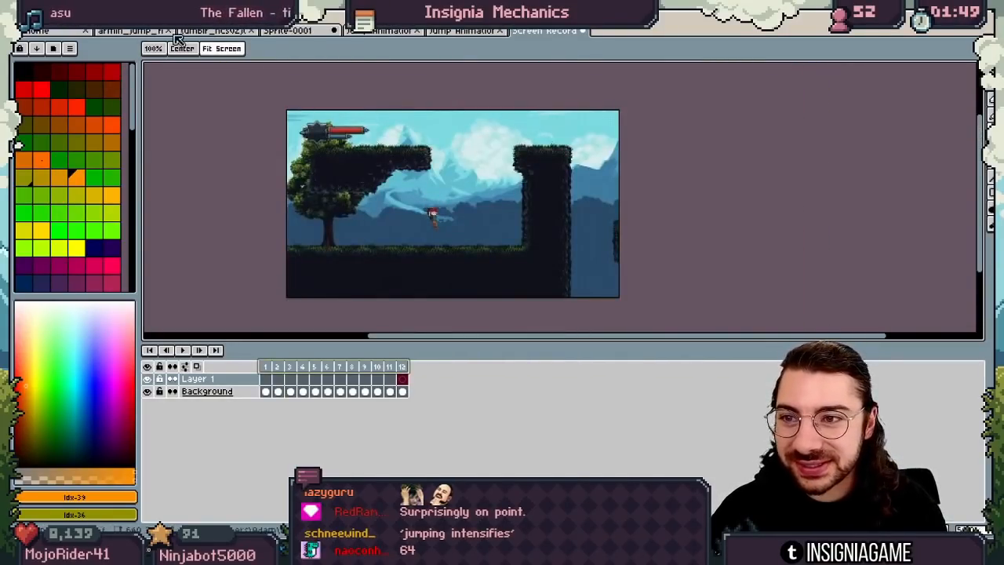
{"action": "left_click", "coordinate": [270, 366]}
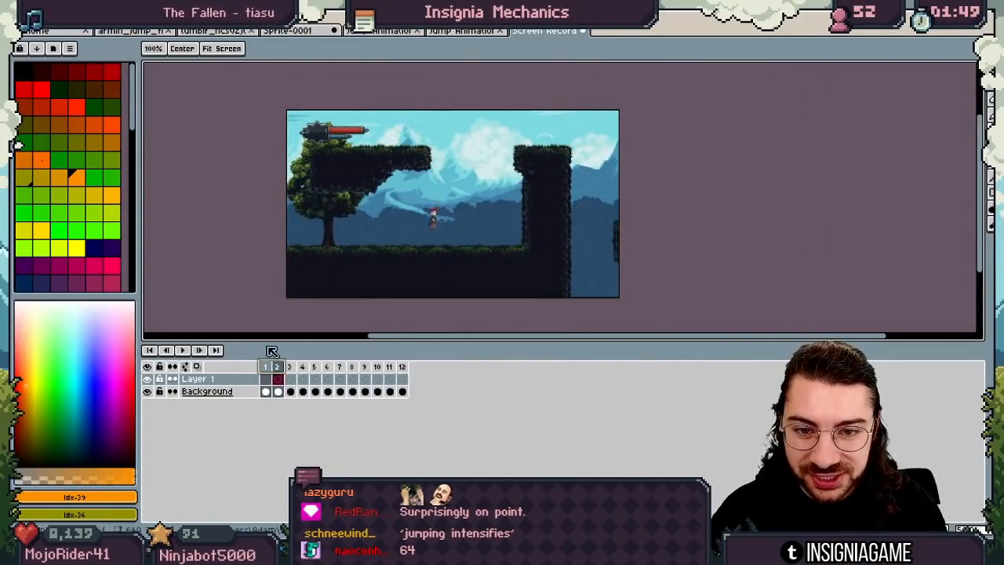
{"action": "scroll", "coordinate": [405, 212], "scroll_direction": "up", "scroll_amount": 1}
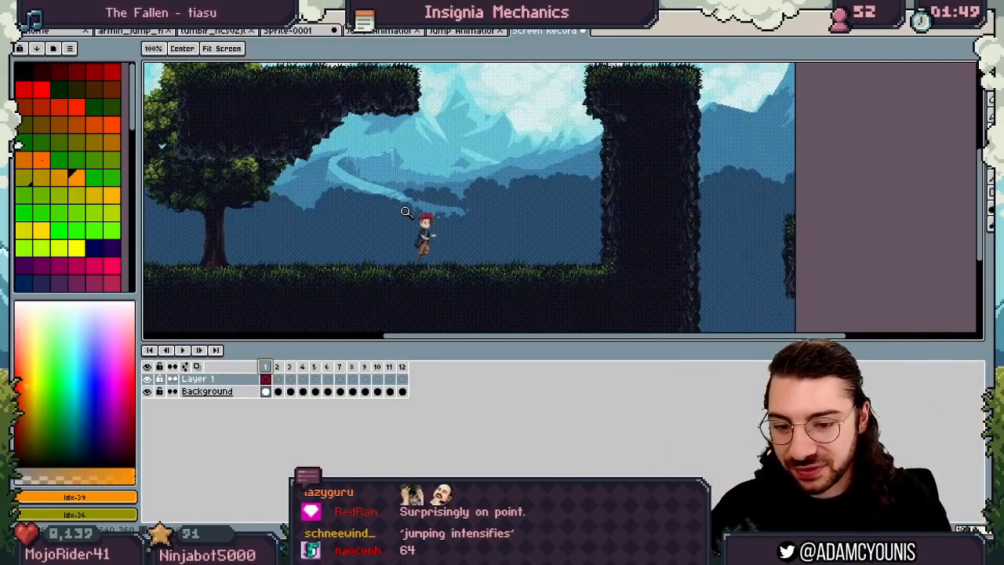
{"action": "key", "text": "Return"}
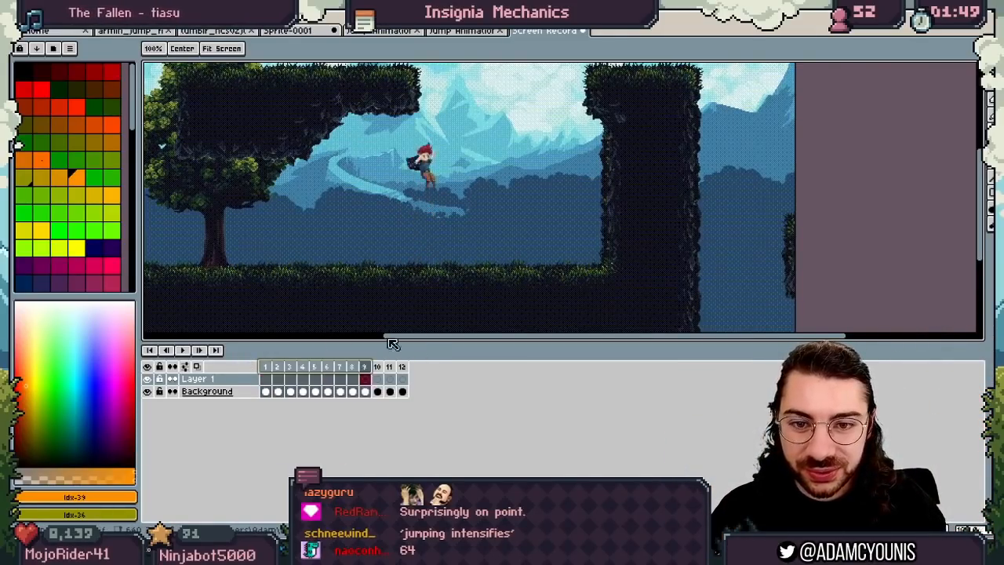
Crop the sprite with Canvas Size to a narrow area around the jumping character and the ground.
{"action": "left_click", "coordinate": [102, 19]}
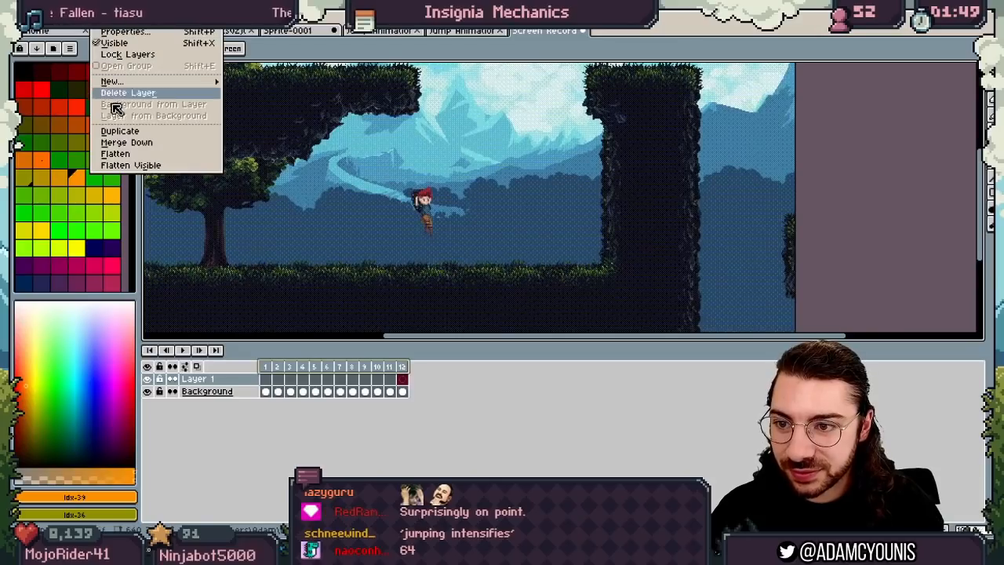
{"action": "mouse_move", "coordinate": [71, 20]}
{"action": "left_click", "coordinate": [87, 87]}
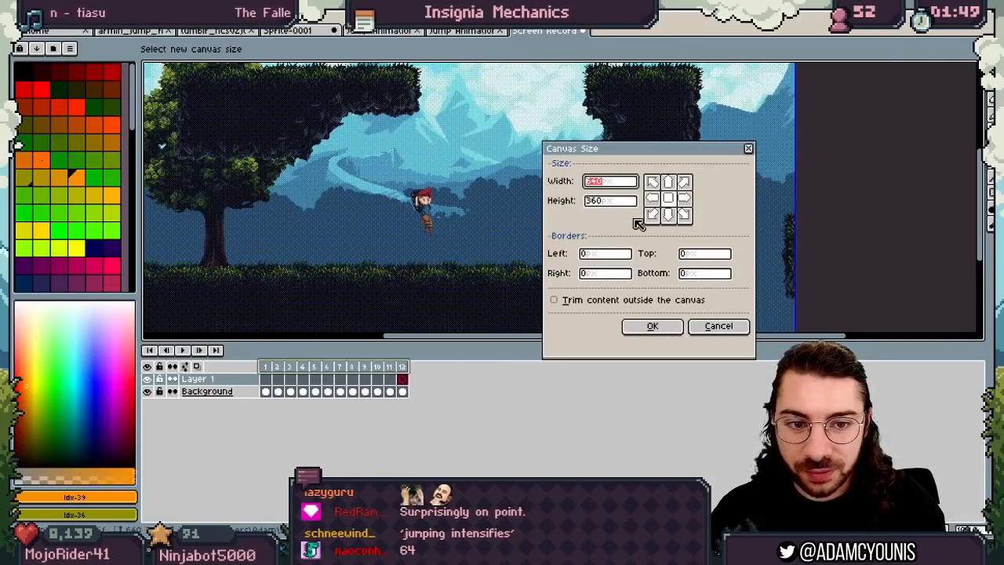
{"action": "scroll", "coordinate": [474, 196], "scroll_direction": "down", "scroll_amount": 3}
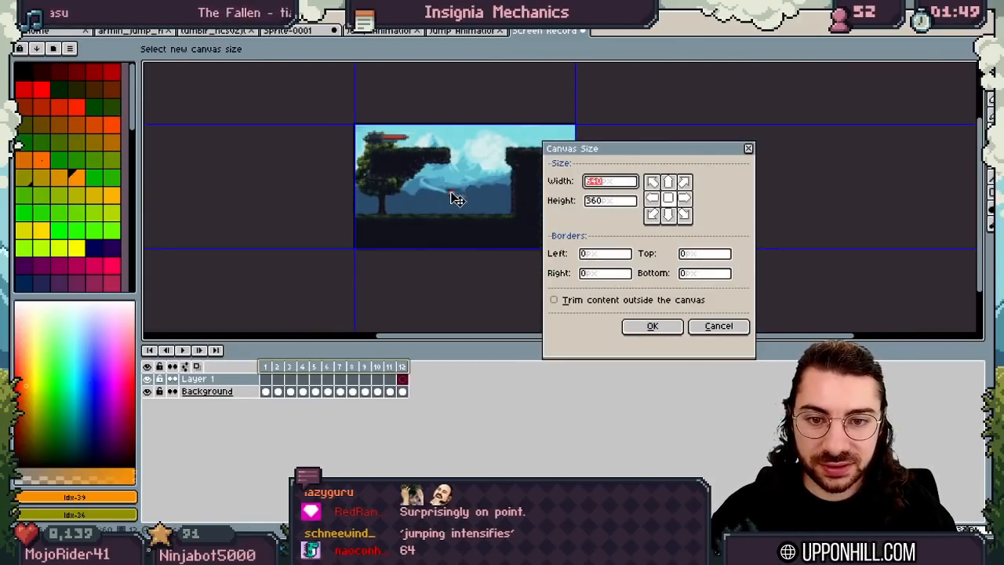
{"action": "left_click_drag", "start_coordinate": [322, 245], "coordinate": [423, 215]}
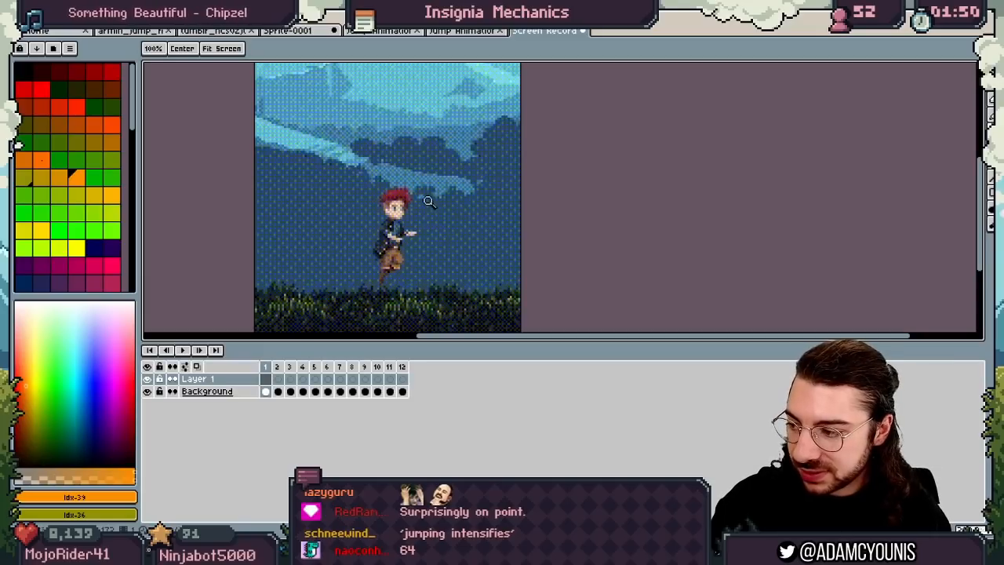
Enlarge the canvas area and draw a full-width filled rectangle over the grass strip on Layer 1 as green ground.
{"action": "left_click_drag", "start_coordinate": [408, 242], "coordinate": [451, 204]}
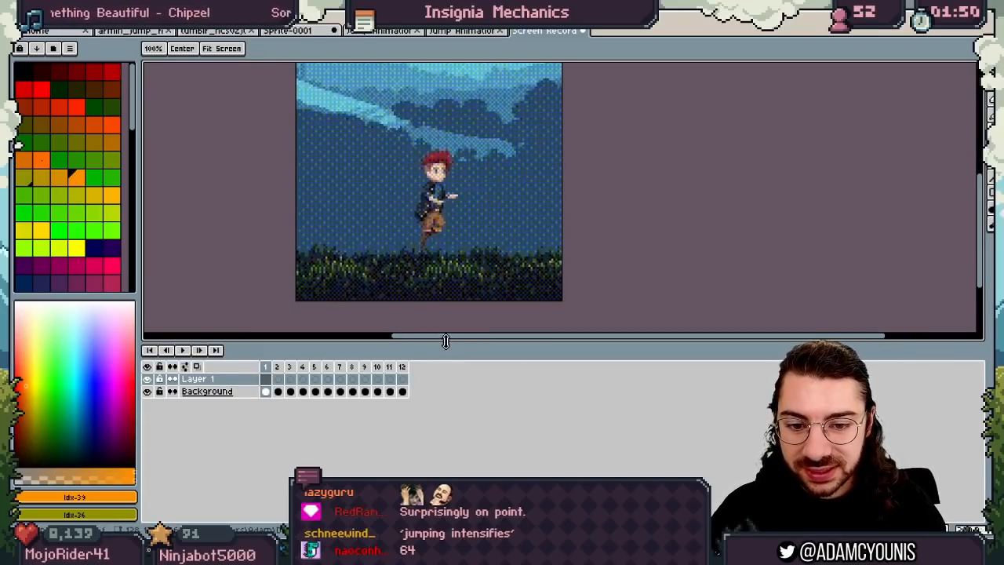
{"action": "left_click_drag", "start_coordinate": [446, 342], "coordinate": [446, 396]}
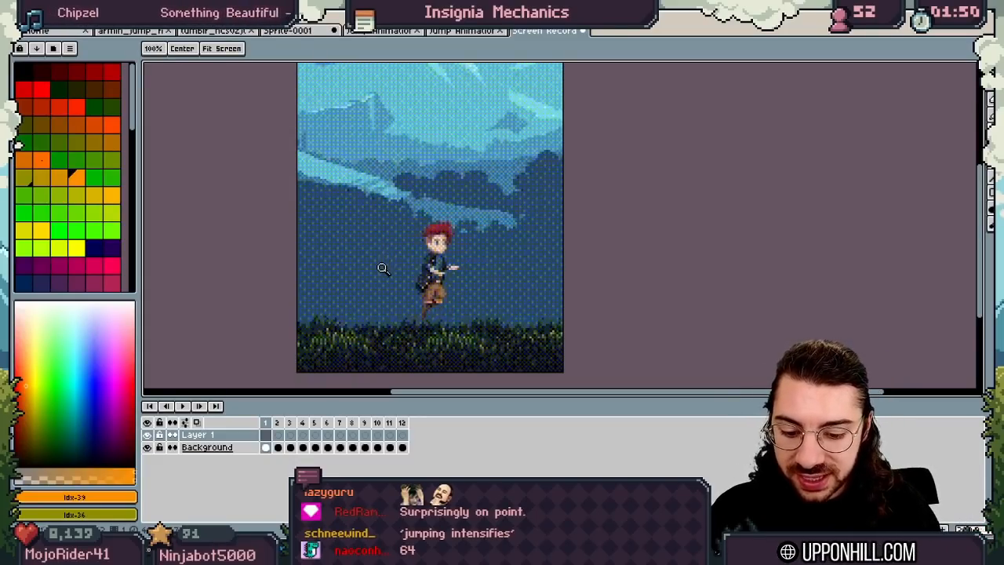
{"action": "key", "text": "u"}
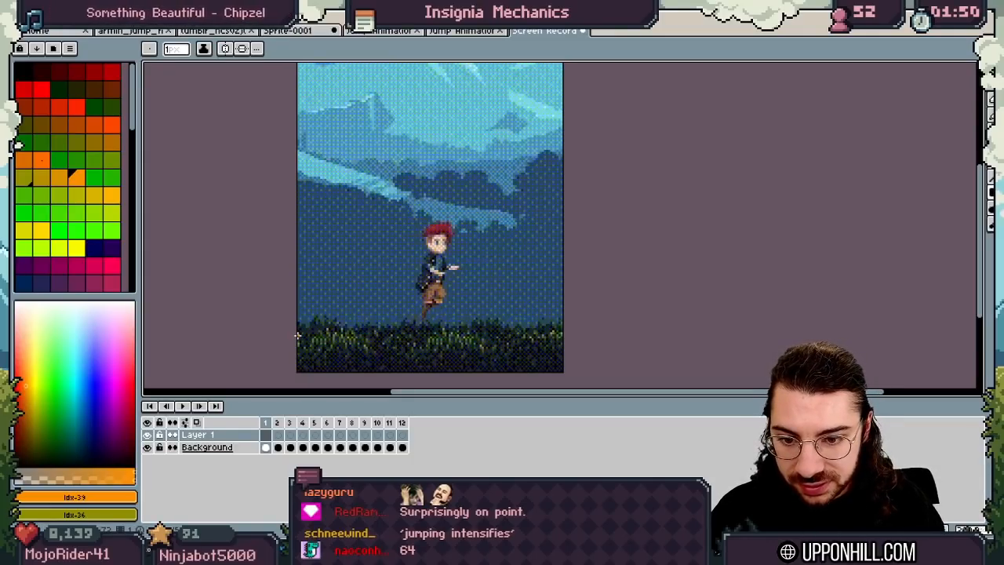
{"action": "left_click_drag", "start_coordinate": [297, 330], "coordinate": [568, 376]}
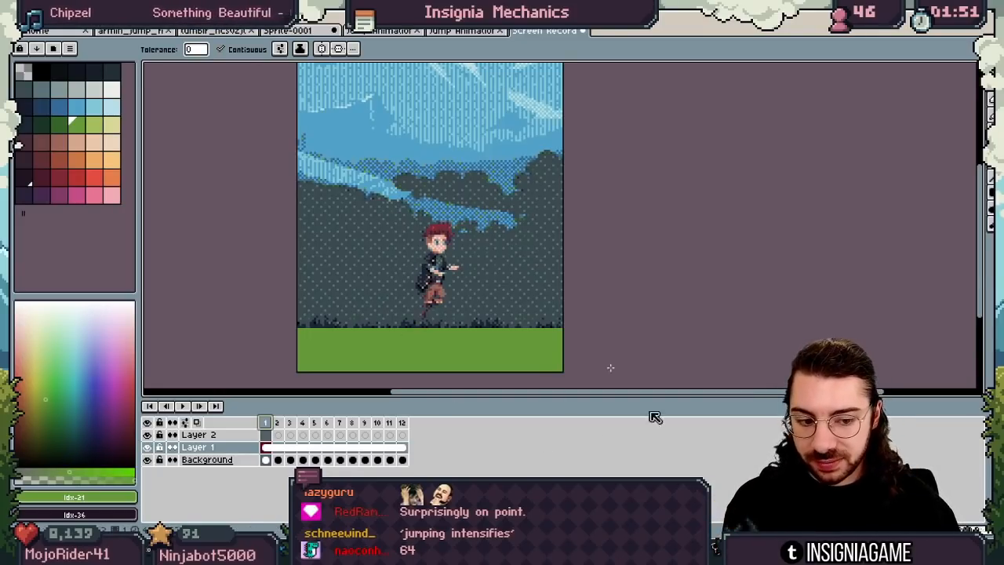
Mark the character's torso in frame 1 with a 10 px pink brush dot on Layer 2.
{"action": "scroll", "coordinate": [431, 288], "scroll_direction": "up", "scroll_amount": 1}
{"action": "key", "text": "b"}
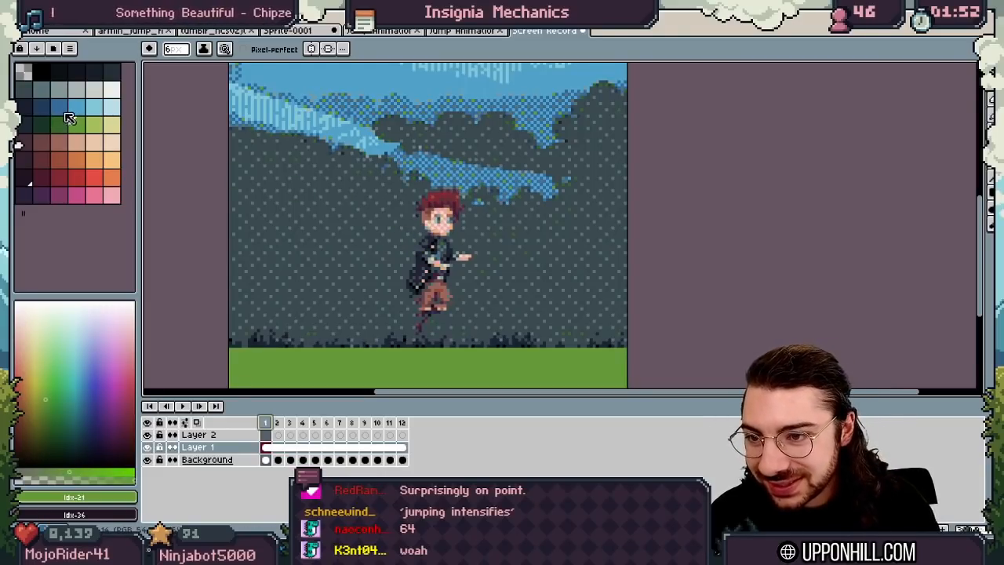
{"action": "left_click", "coordinate": [76, 194]}
{"action": "key", "text": "alt+Up"}
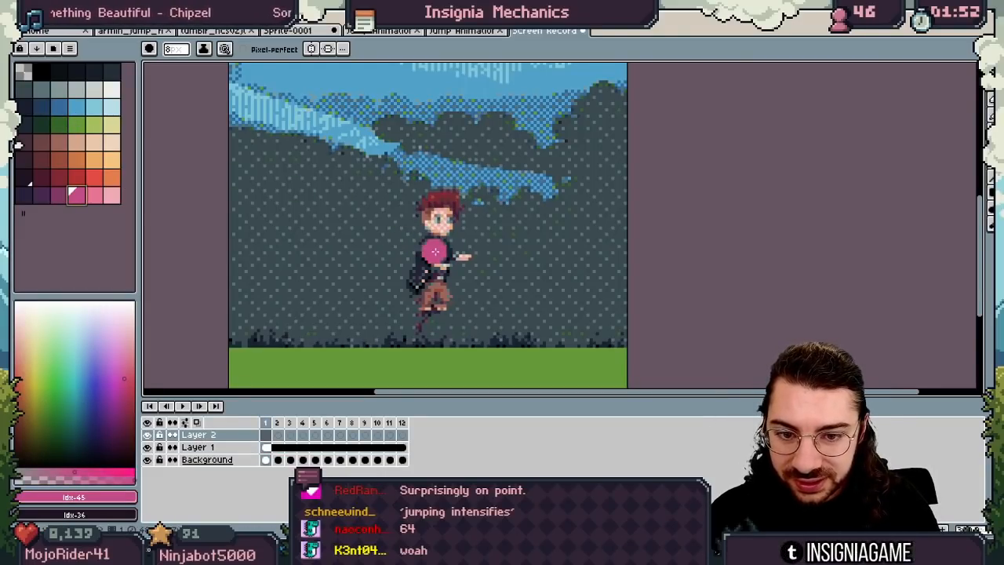
{"action": "key", "text": "plus"}
{"action": "key", "text": "plus"}
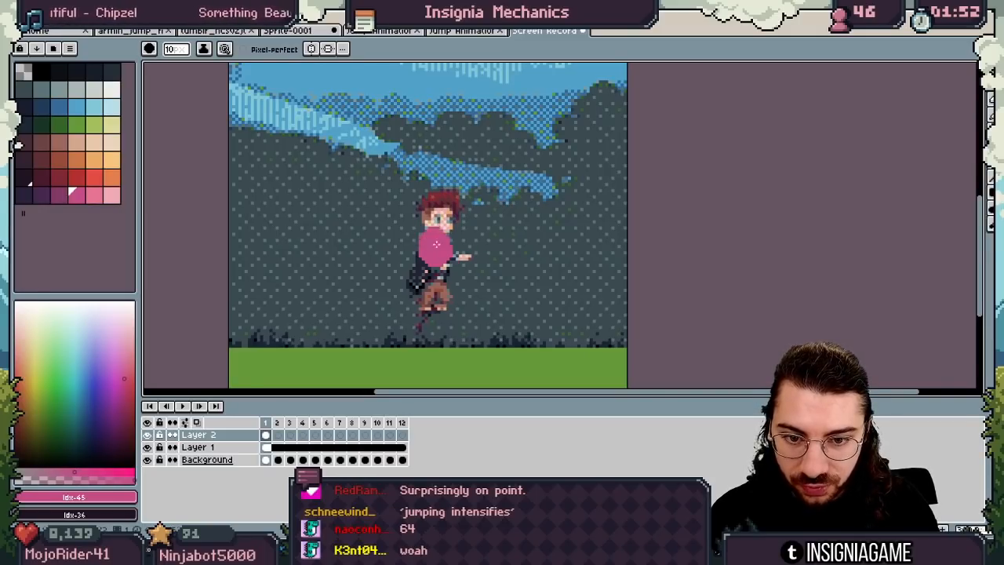
{"action": "left_click", "coordinate": [436, 246]}
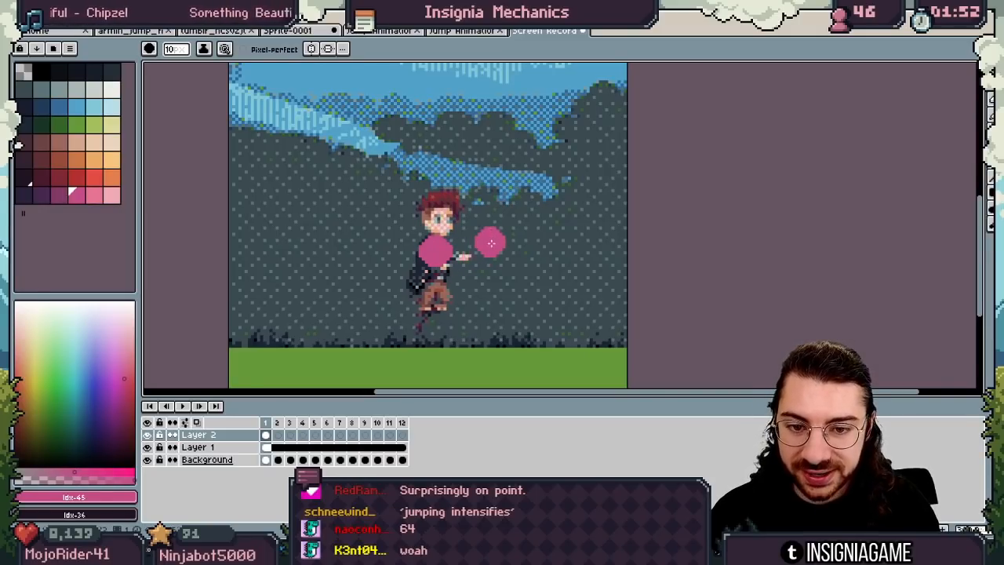
Place the same pink dot on the character's torso on Layer 2 in each frame from 2 to 12.
{"action": "left_click", "coordinate": [277, 423]}
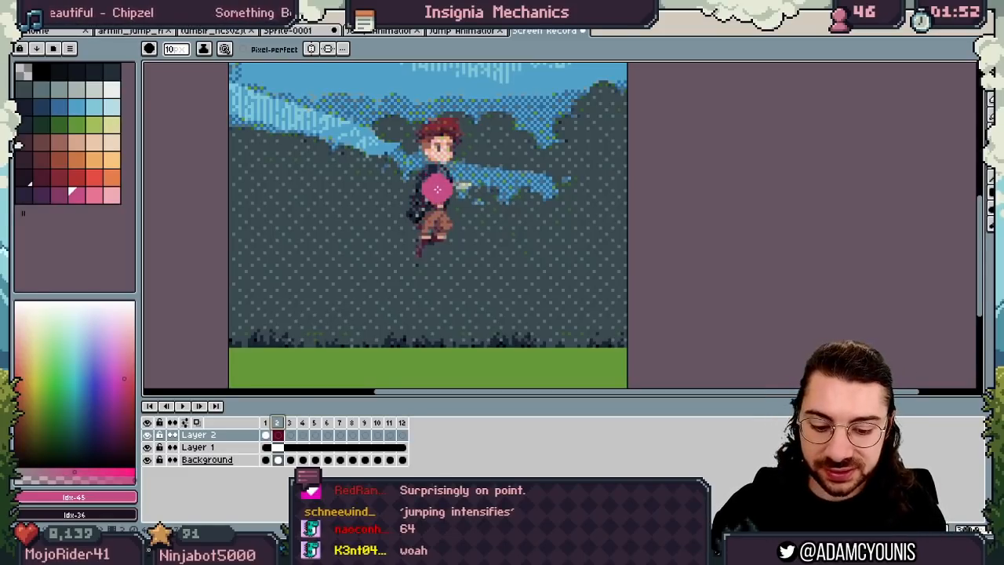
{"action": "key", "text": "Left"}
{"action": "key", "text": "Right"}
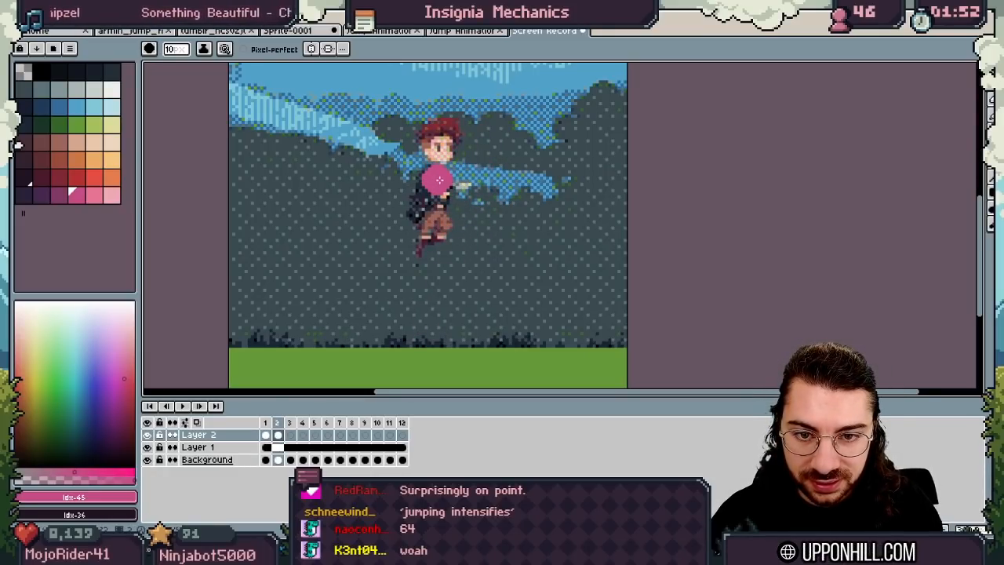
{"action": "key", "text": "Right"}
{"action": "key", "text": "Right"}
{"action": "key", "text": "Right"}
{"action": "key", "text": "Right"}
{"action": "key", "text": "Right"}
{"action": "key", "text": "Right"}
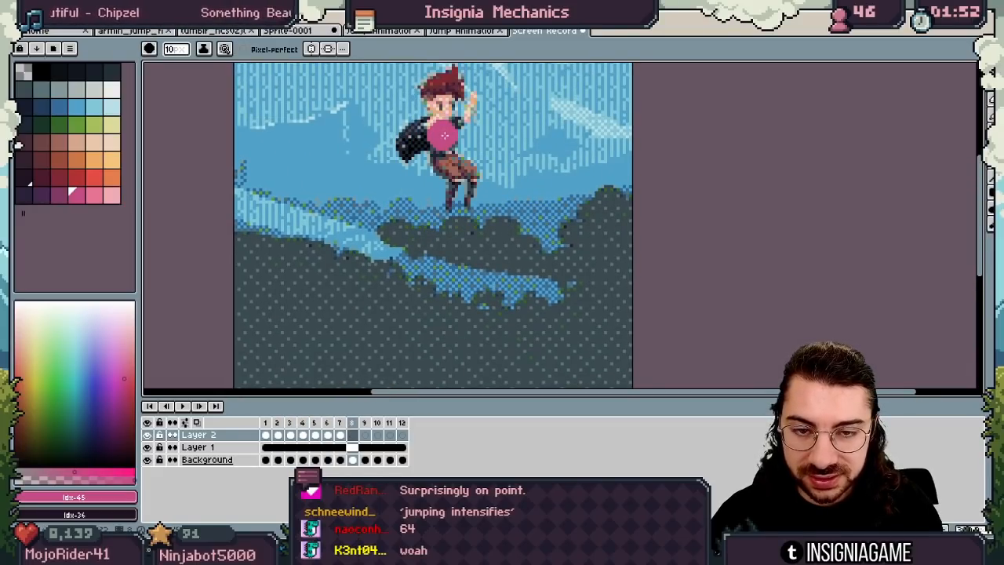
{"action": "key", "text": "Right"}
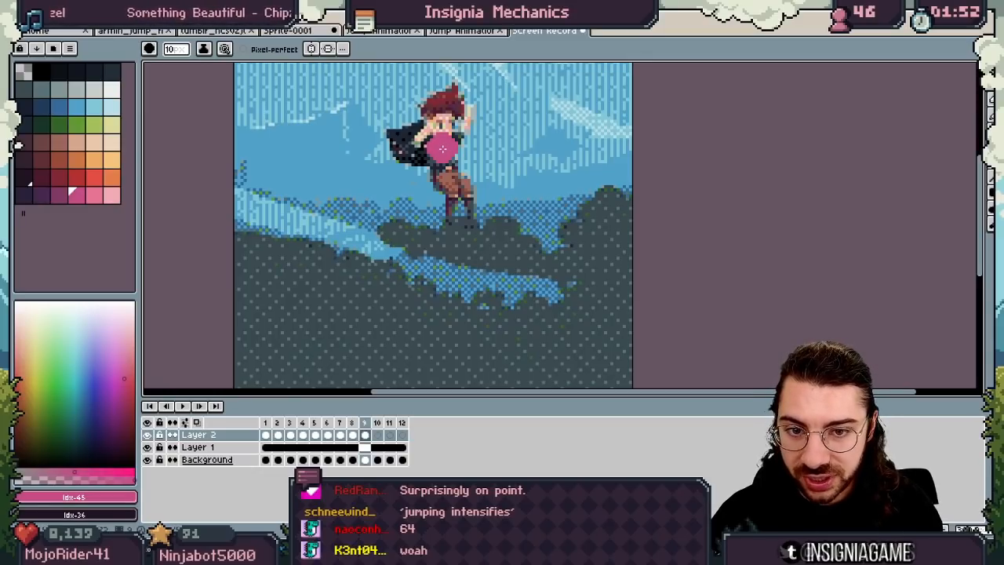
{"action": "key", "text": "Right"}
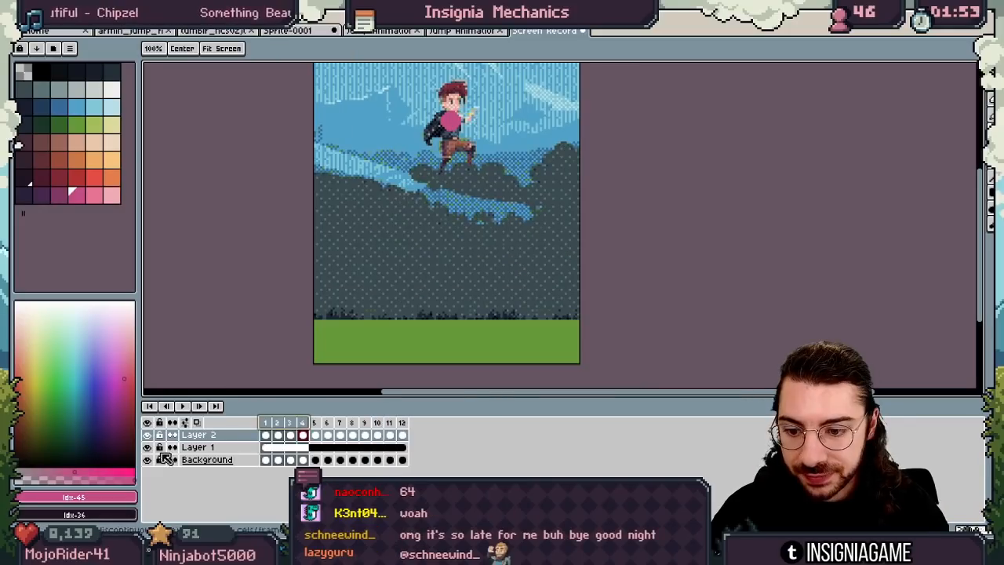
Hide the Background layer, and play and scrub through the pink dot's rise and fall above the ground.
{"action": "left_click", "coordinate": [148, 461]}
{"action": "scroll", "coordinate": [448, 284], "scroll_direction": "down", "scroll_amount": 1}
{"action": "scroll", "coordinate": [421, 296], "scroll_direction": "up", "scroll_amount": 1}
{"action": "left_click_drag", "start_coordinate": [447, 277], "coordinate": [422, 313]}
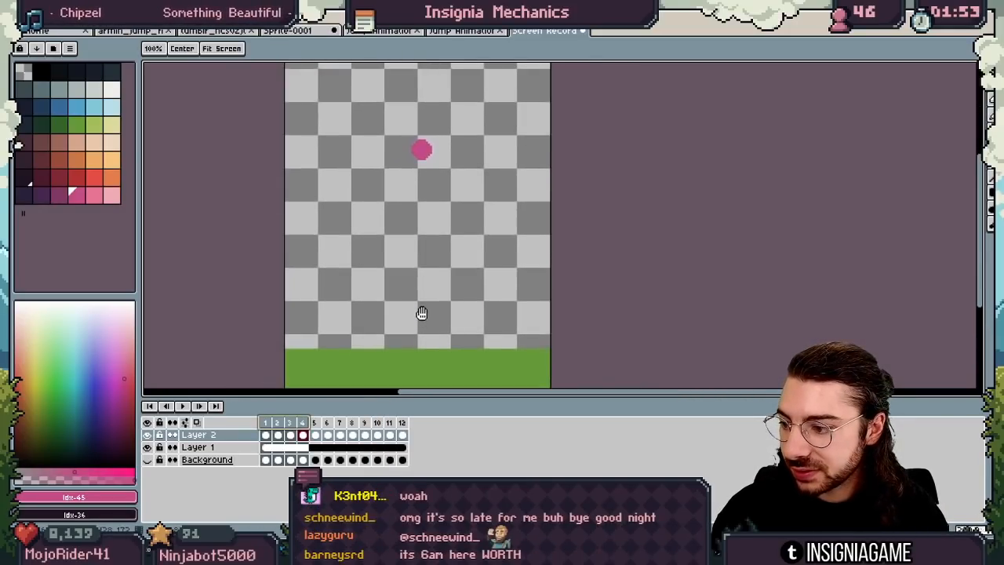
{"action": "key", "text": "Return"}
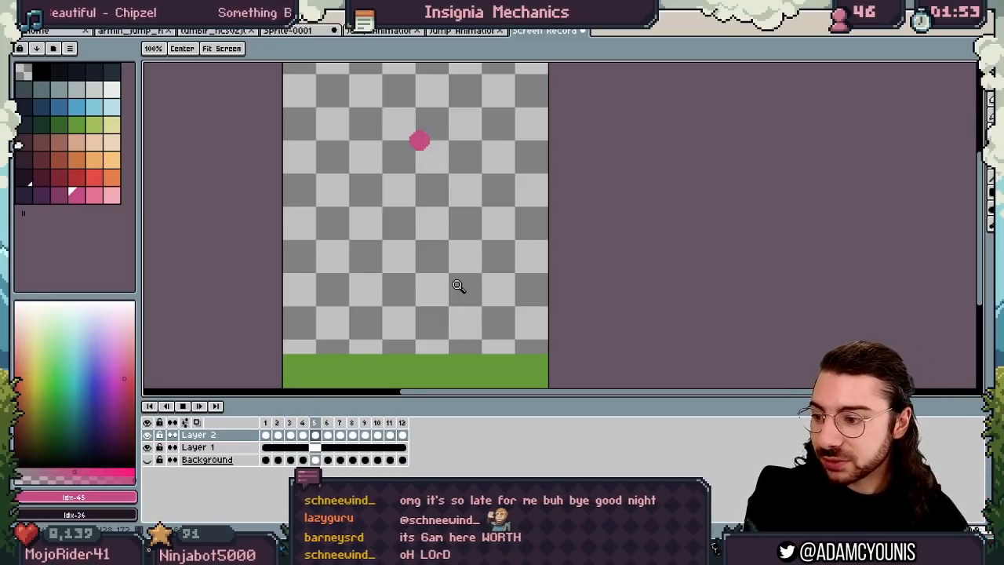
{"action": "left_click_drag", "start_coordinate": [458, 286], "coordinate": [516, 295]}
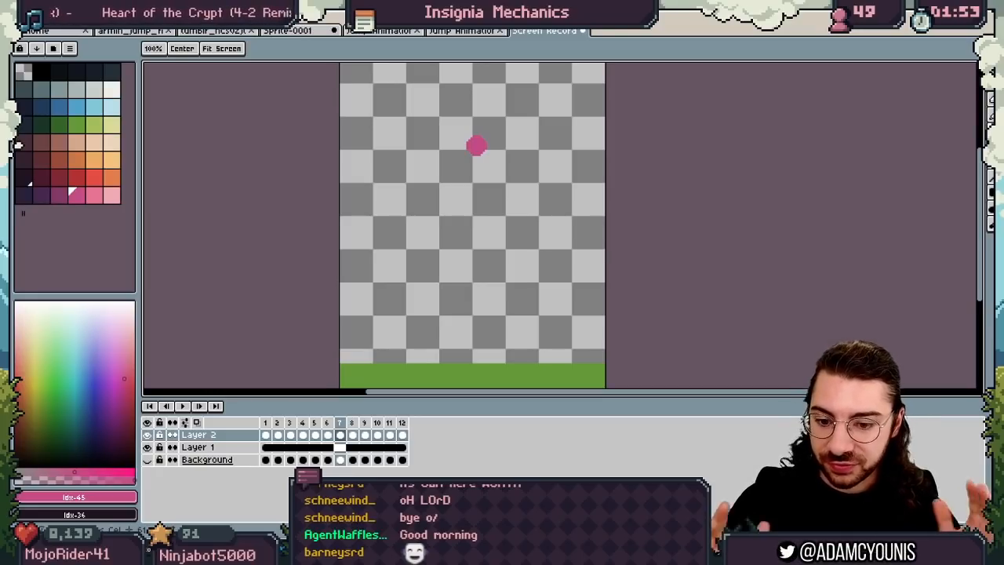
{"action": "left_click_drag", "start_coordinate": [267, 423], "coordinate": [342, 423]}
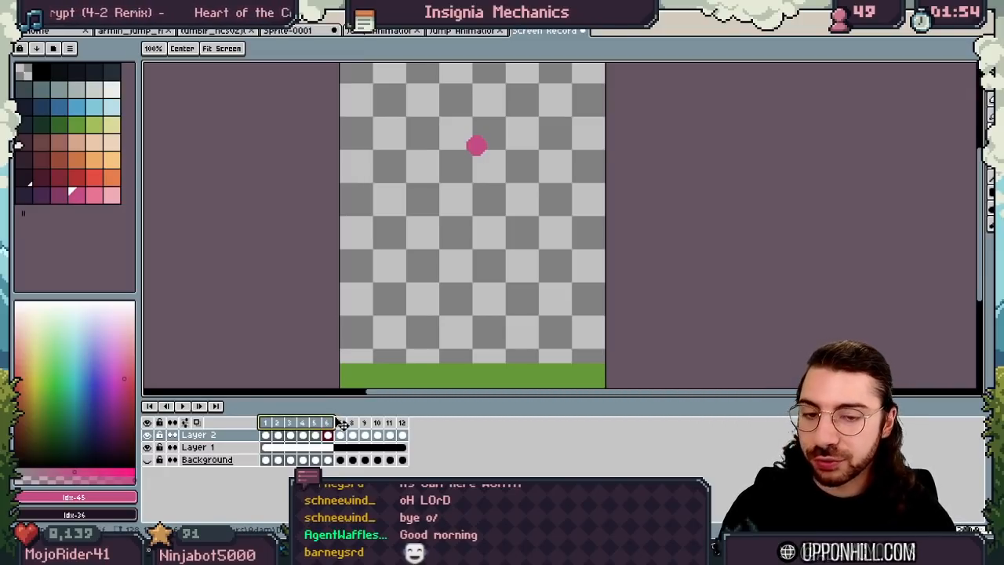
{"action": "left_click_drag", "start_coordinate": [340, 423], "coordinate": [399, 426]}
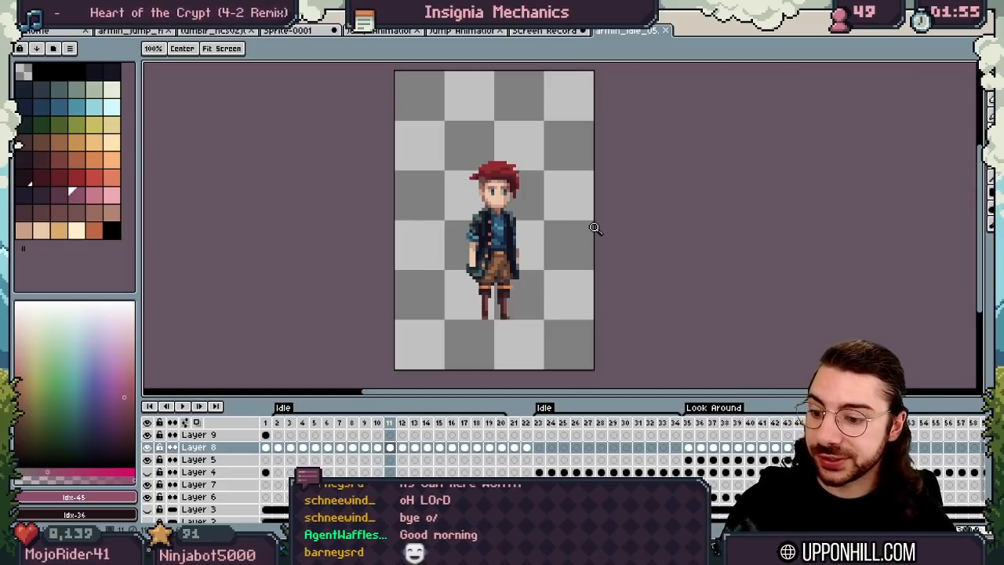
Undo a trial move of the idle character on Layer 8 of the armin_idle_05 file, and save the file.
{"action": "key", "text": "m"}
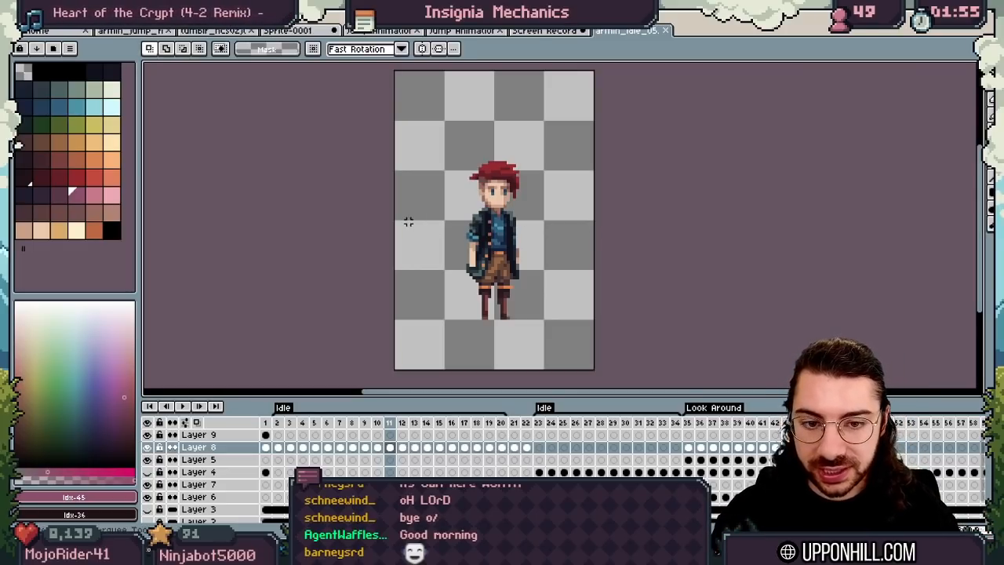
{"action": "key", "text": "v"}
{"action": "left_click_drag", "start_coordinate": [498, 235], "coordinate": [503, 236]}
{"action": "key", "text": "ctrl+a"}
{"action": "key", "text": "ctrl+z"}
{"action": "key", "text": "ctrl+s"}
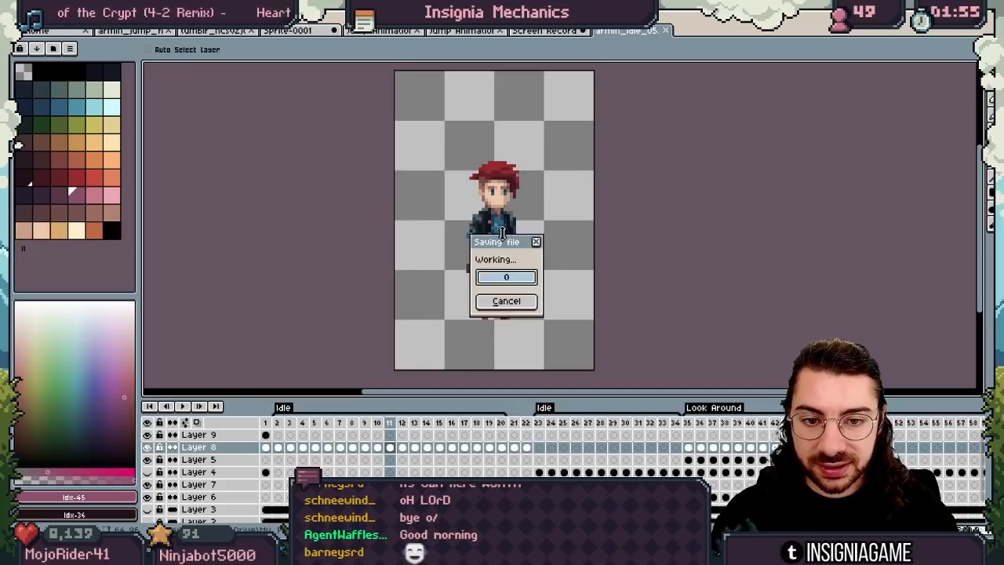
Close the idle file and paste the idle character on a new layer beneath Layer 2, standing on the ground beside the dot in all 12 frames.
{"action": "key", "text": "ctrl+z"}
{"action": "left_click", "coordinate": [666, 30]}
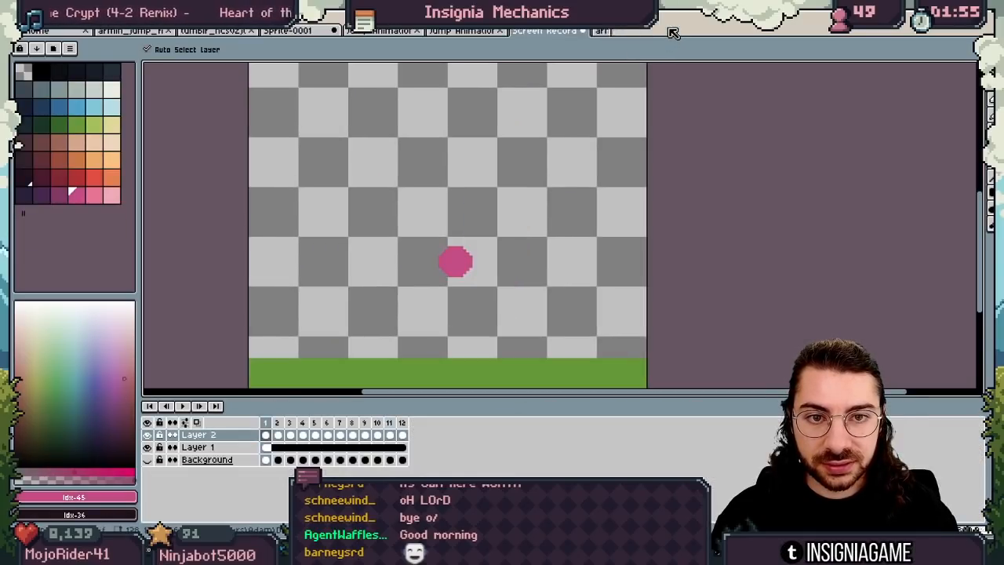
{"action": "key", "text": "shift+n"}
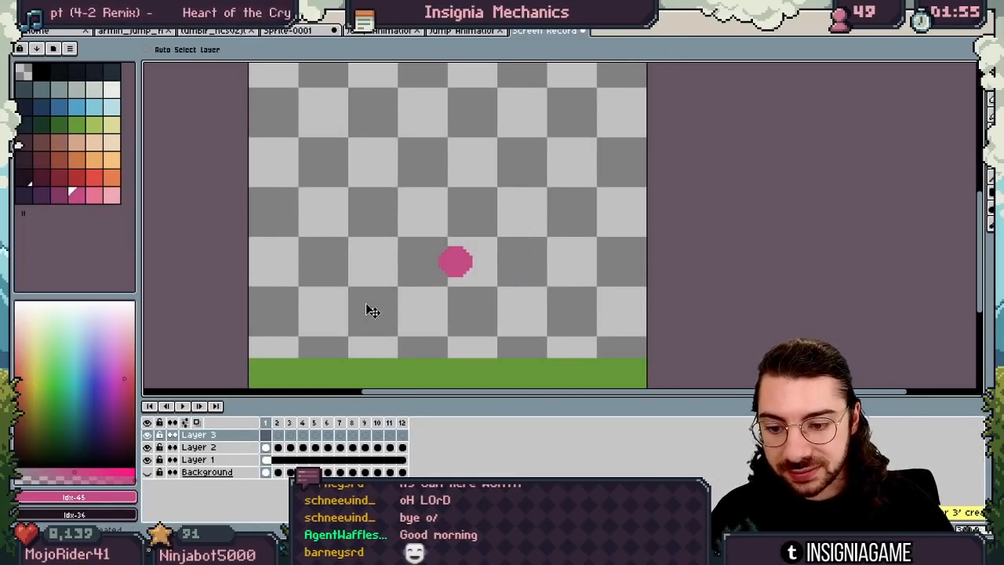
{"action": "key", "text": "ctrl+v"}
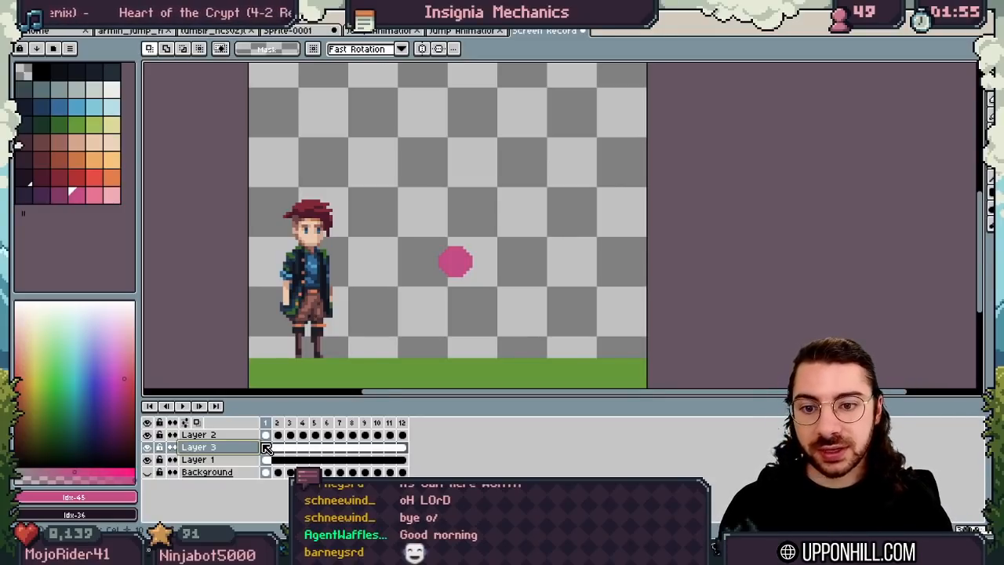
{"action": "left_click_drag", "start_coordinate": [431, 349], "coordinate": [416, 330]}
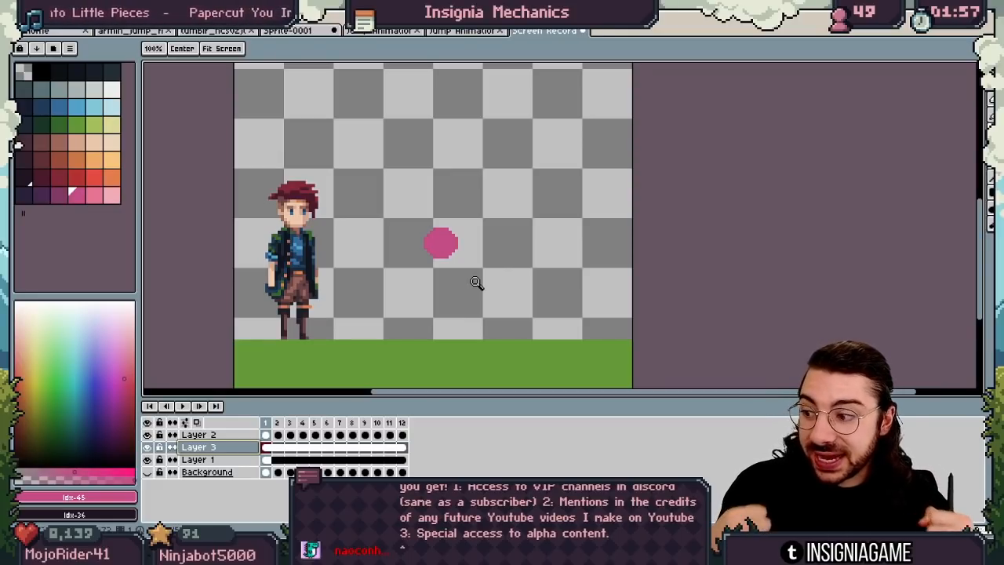
Rename the pink dot's layer, Layer 2, as Chest.
{"action": "scroll", "coordinate": [475, 283], "scroll_direction": "up", "scroll_amount": 2}
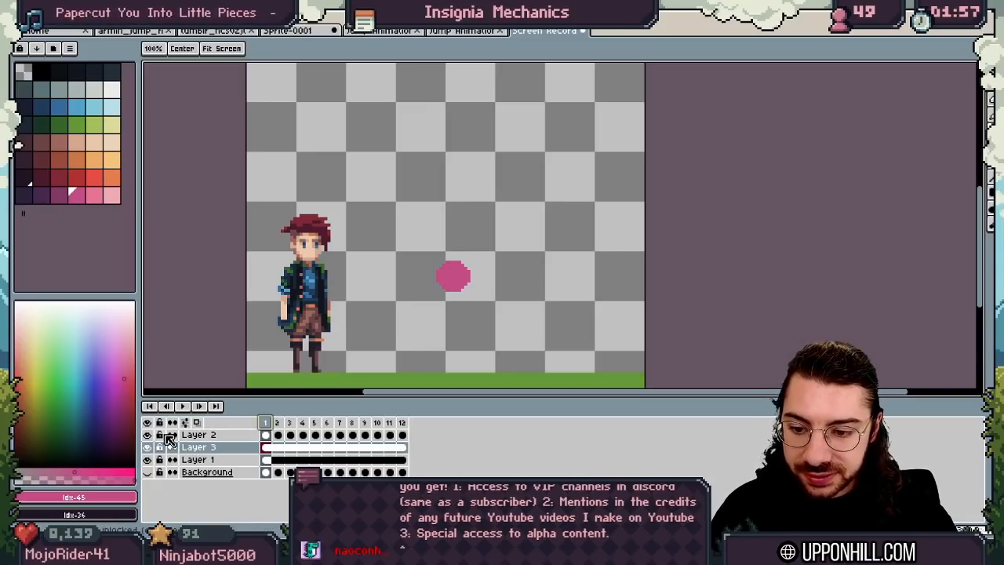
{"action": "double_click", "coordinate": [204, 434]}
{"action": "type", "text": "Chest"}
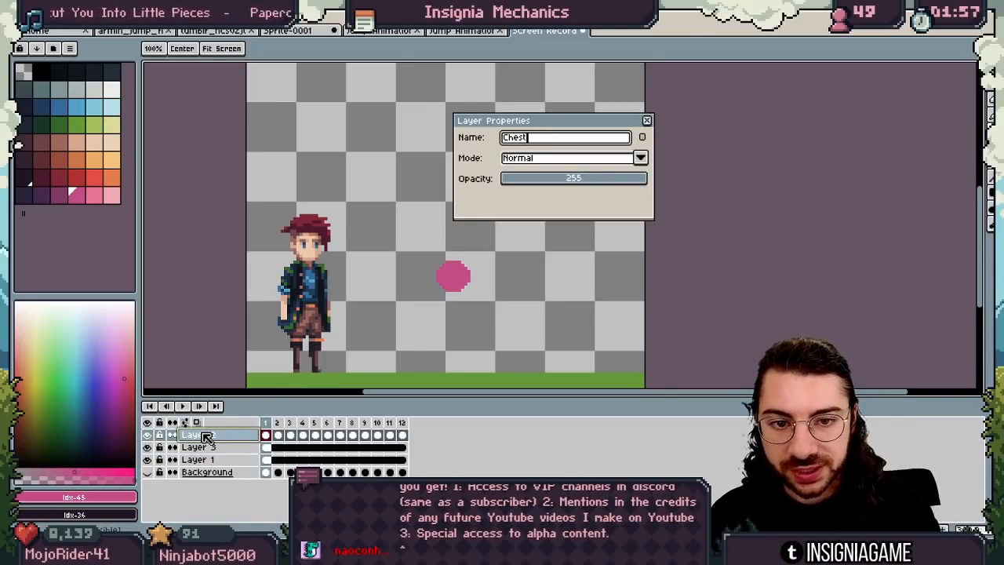
{"action": "key", "text": "Return"}
Add a new layer above Chest and name it Head.
{"action": "key", "text": "shift+n"}
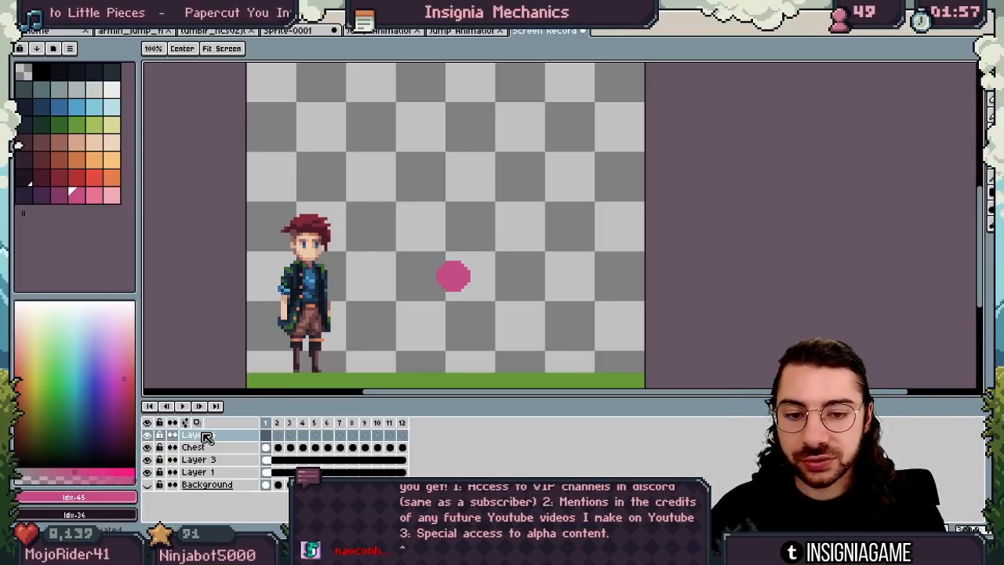
{"action": "scroll", "coordinate": [438, 170], "scroll_direction": "up", "scroll_amount": 1}
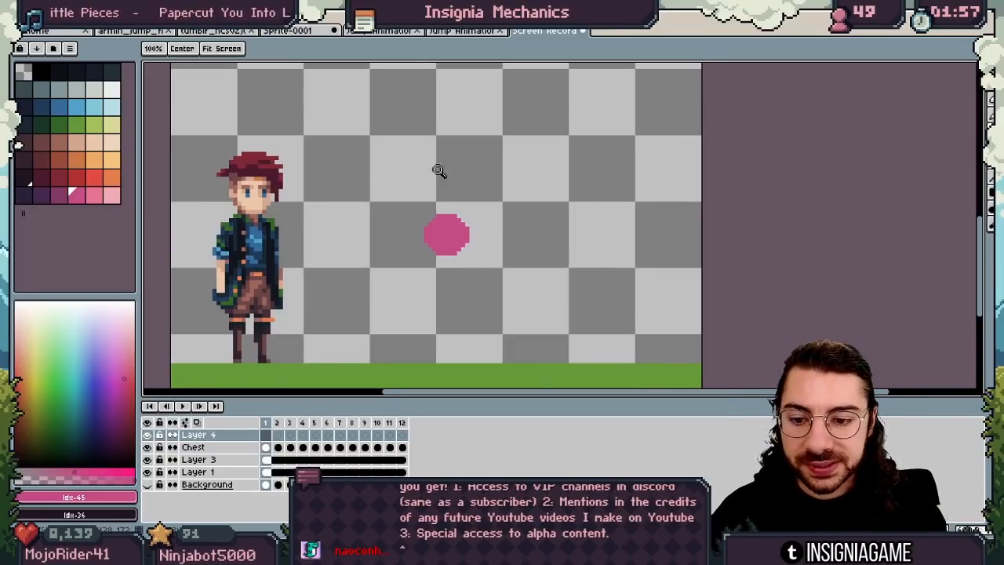
{"action": "double_click", "coordinate": [205, 434]}
{"action": "type", "text": "Head"}
{"action": "key", "text": "Return"}
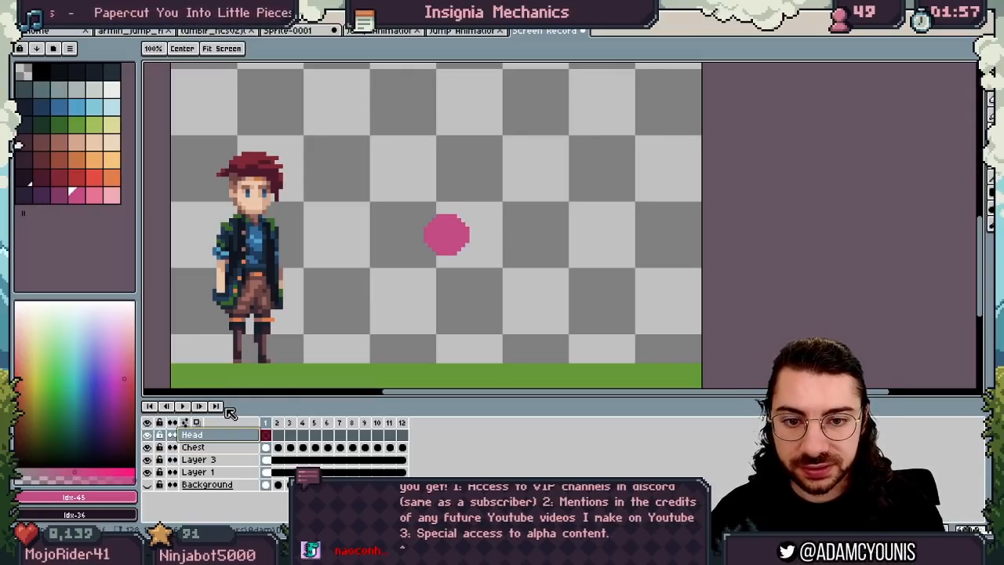
Place a blue 10 px brush dot directly above the pink dot on the Head layer in frame 1.
{"action": "left_click", "coordinate": [59, 107]}
{"action": "key", "text": "b"}
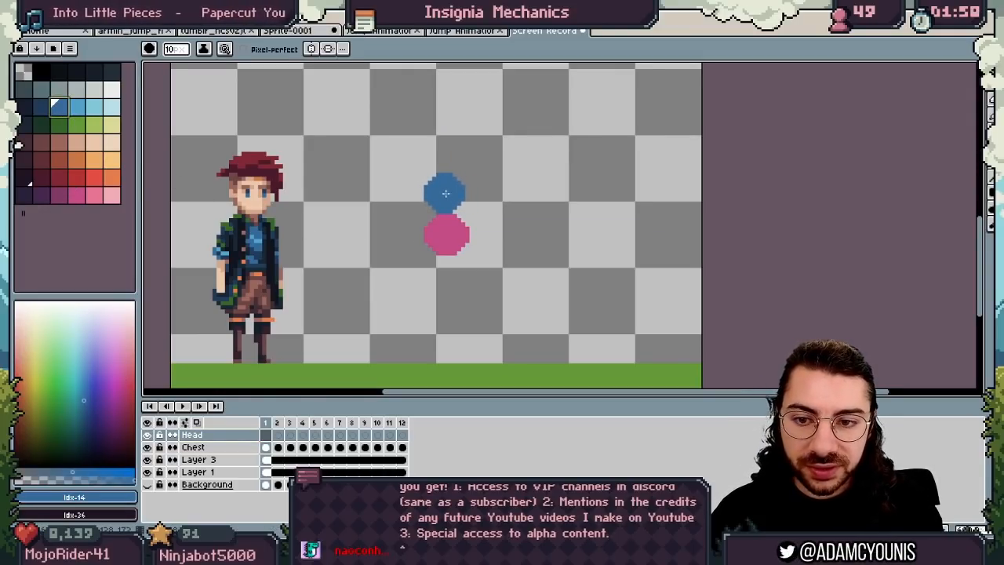
{"action": "left_click_drag", "start_coordinate": [448, 195], "coordinate": [455, 192]}
{"action": "left_click_drag", "start_coordinate": [455, 191], "coordinate": [446, 239]}
Place the same blue head dot directly above the pink chest dot in each frame from 2 to 5.
{"action": "key", "text": "Right"}
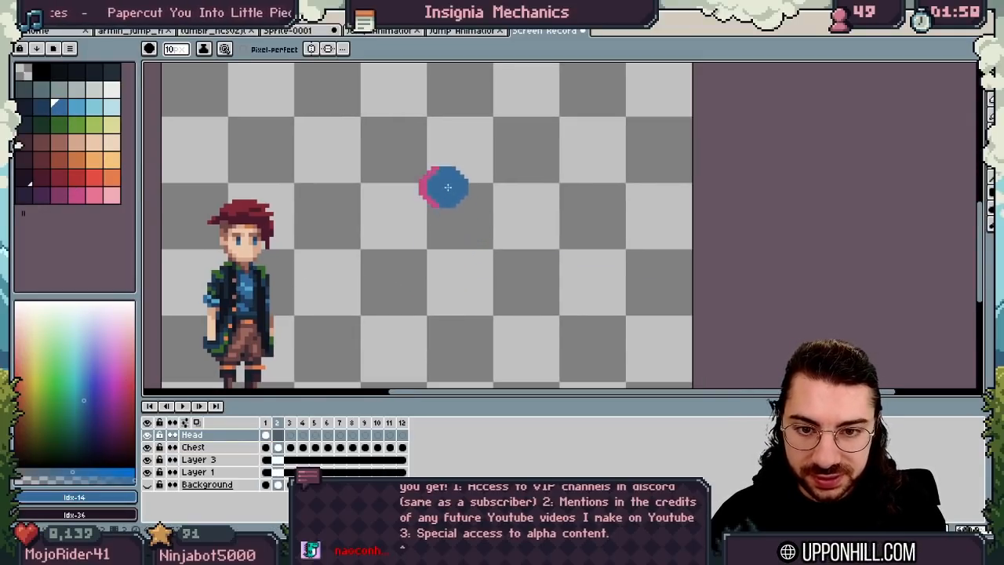
{"action": "left_click", "coordinate": [441, 149]}
{"action": "key", "text": "space"}
{"action": "left_click_drag", "start_coordinate": [473, 125], "coordinate": [490, 243]}
{"action": "key", "text": "Right"}
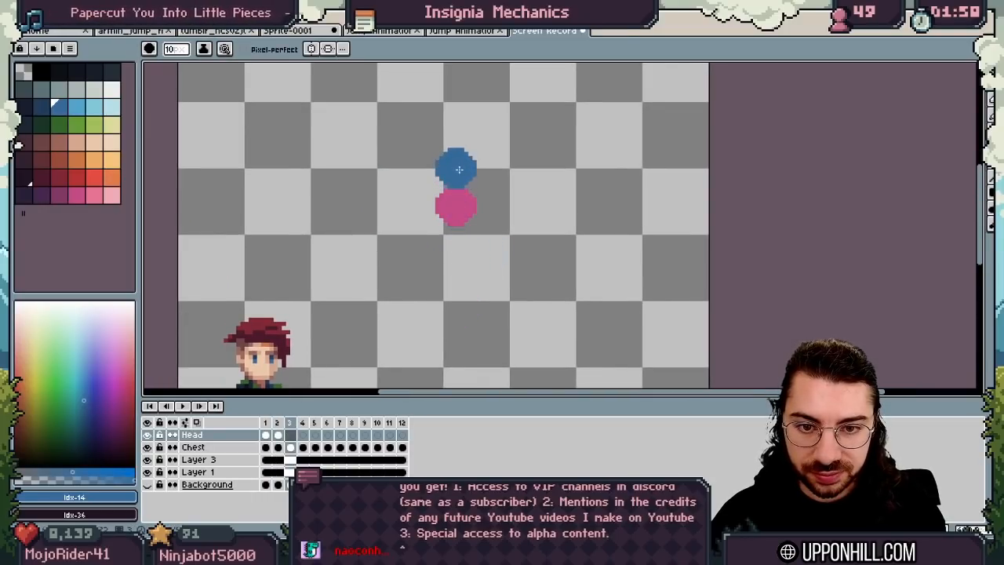
{"action": "left_click", "coordinate": [459, 165]}
{"action": "key", "text": "Right"}
{"action": "left_click", "coordinate": [453, 91]}
{"action": "key", "text": "Right"}
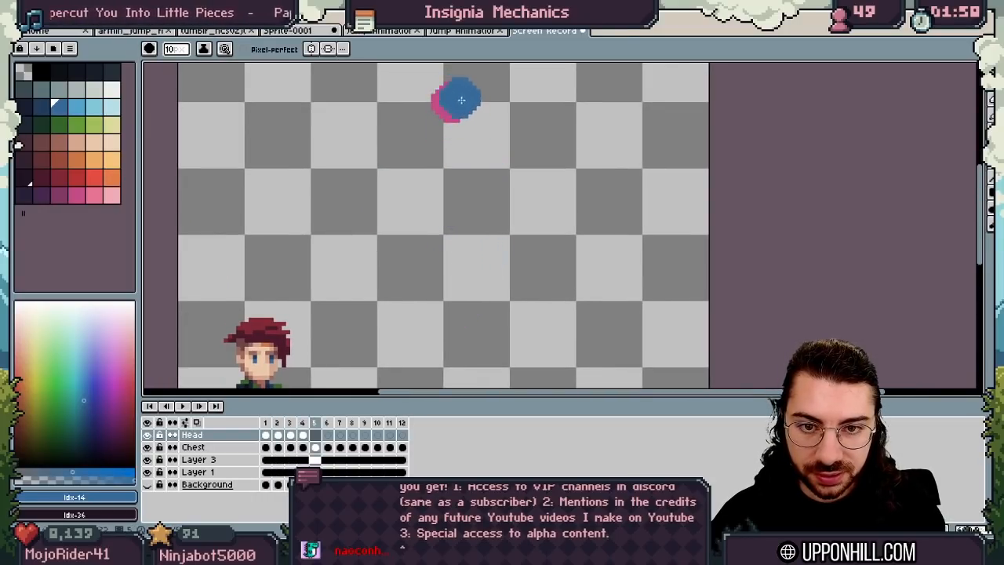
{"action": "left_click", "coordinate": [454, 72]}
{"action": "key", "text": "ctrl+z"}
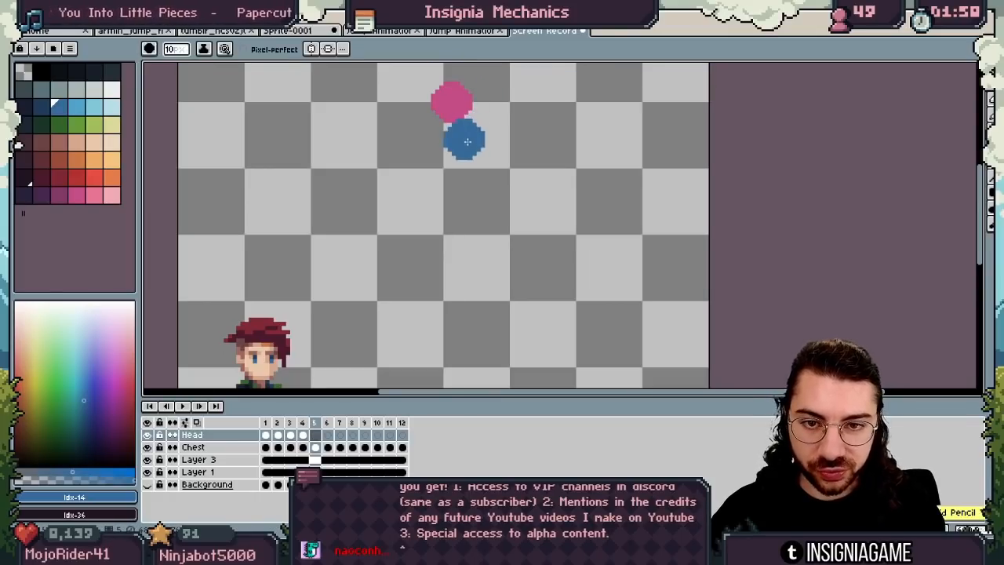
{"action": "key", "text": "space"}
{"action": "left_click_drag", "start_coordinate": [463, 139], "coordinate": [466, 164]}
{"action": "left_click", "coordinate": [455, 87]}
Place the blue head dot above the chest dot in each frame from 6 to 12, and play back the animation.
{"action": "key", "text": "Right"}
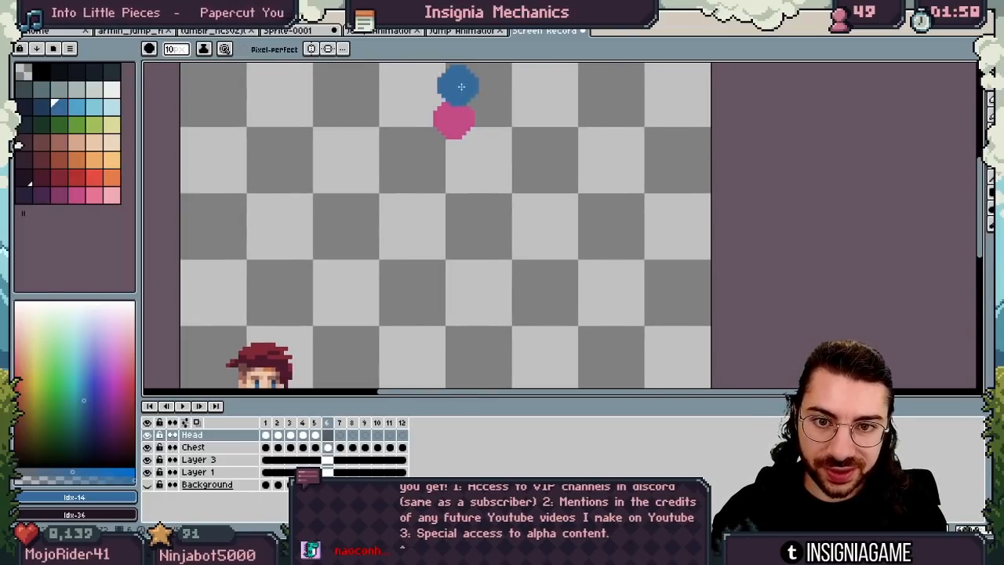
{"action": "left_click", "coordinate": [458, 81]}
{"action": "key", "text": "Right"}
{"action": "left_click", "coordinate": [455, 83]}
{"action": "key", "text": "Right"}
{"action": "left_click", "coordinate": [455, 86]}
{"action": "key", "text": "Right"}
{"action": "left_click", "coordinate": [456, 110]}
{"action": "key", "text": "Right"}
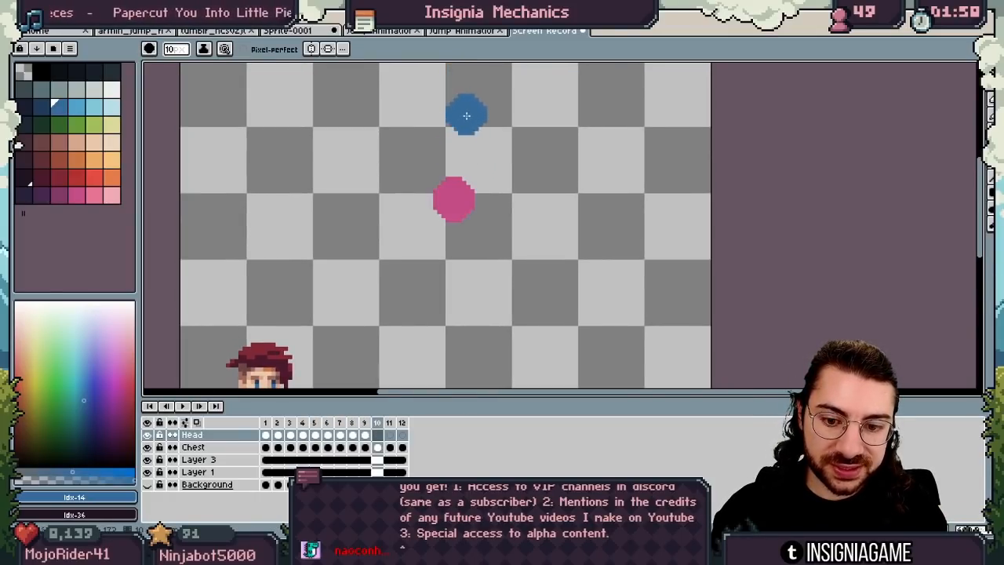
{"action": "left_click", "coordinate": [457, 152]}
{"action": "key", "text": "Right"}
{"action": "left_click", "coordinate": [450, 218]}
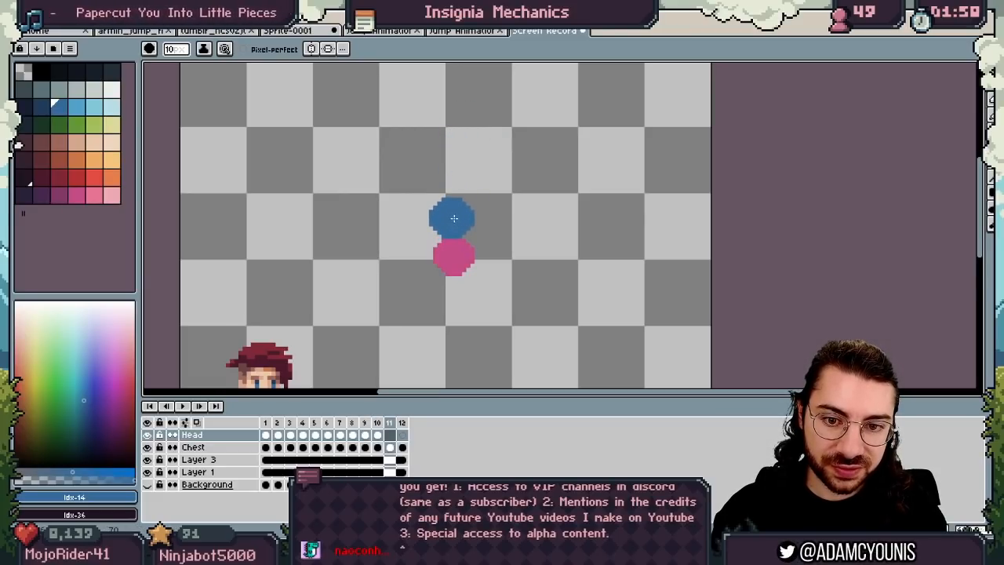
{"action": "key", "text": "ctrl+z"}
{"action": "left_click", "coordinate": [454, 213]}
{"action": "key", "text": "Right"}
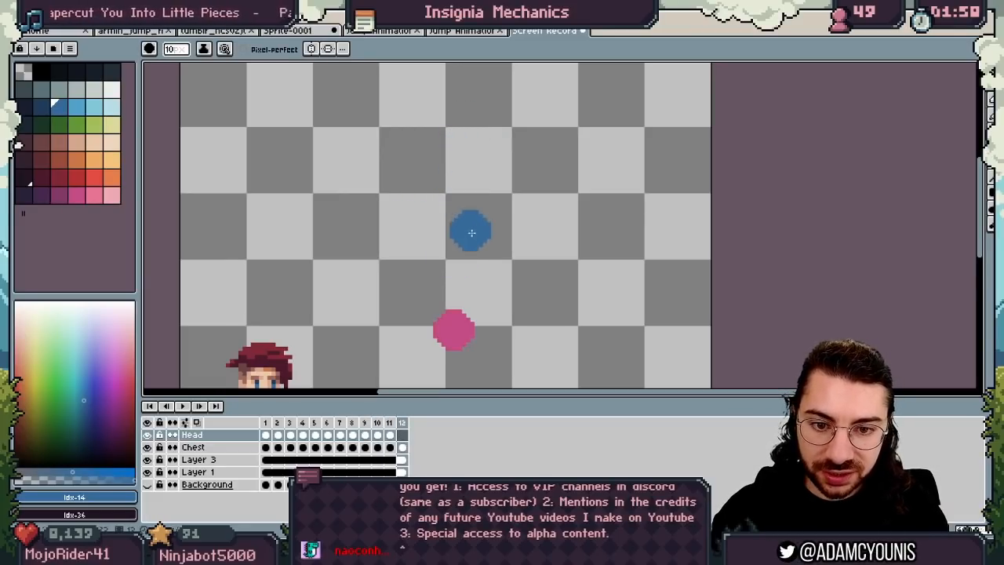
{"action": "left_click", "coordinate": [453, 284]}
{"action": "left_click_drag", "start_coordinate": [499, 184], "coordinate": [518, 125]}
{"action": "key", "text": "Return"}
{"action": "key", "text": "z"}
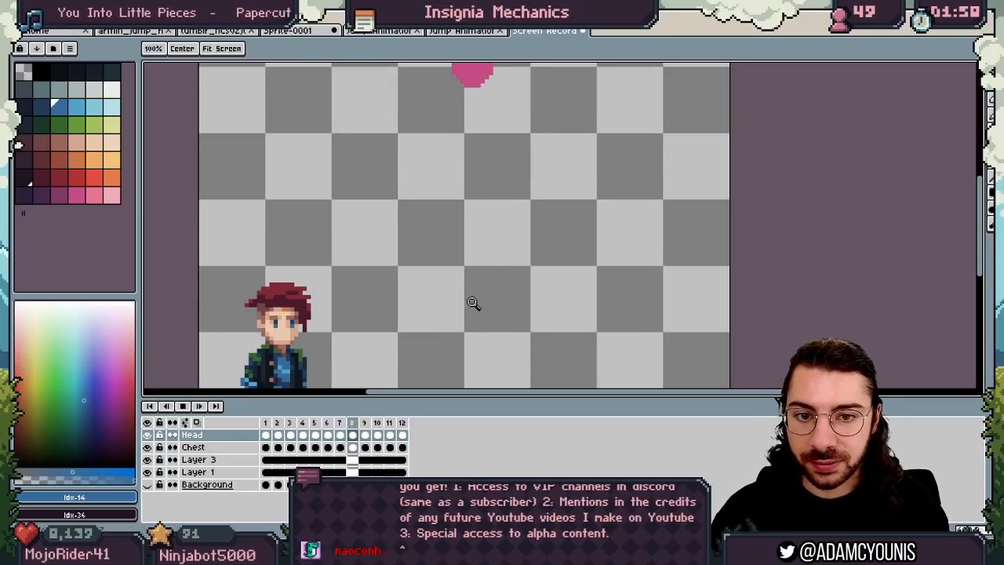
{"action": "scroll", "coordinate": [494, 287], "scroll_direction": "down", "scroll_amount": 2}
{"action": "left_click_drag", "start_coordinate": [494, 290], "coordinate": [473, 268]}
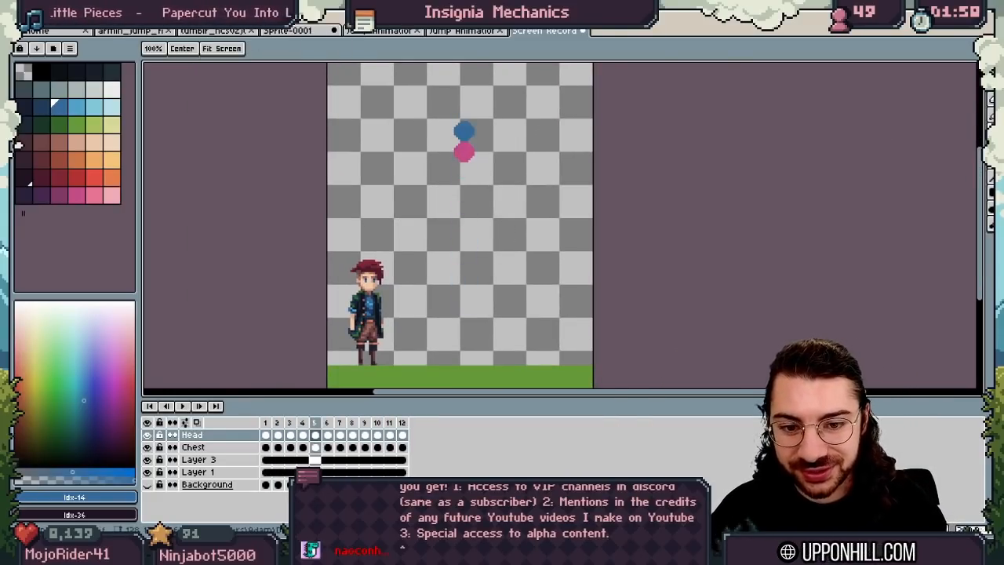
{"action": "key", "text": "Return"}
Add a new layer above Head and name it Front Leg.
{"action": "key", "text": "shift+n"}
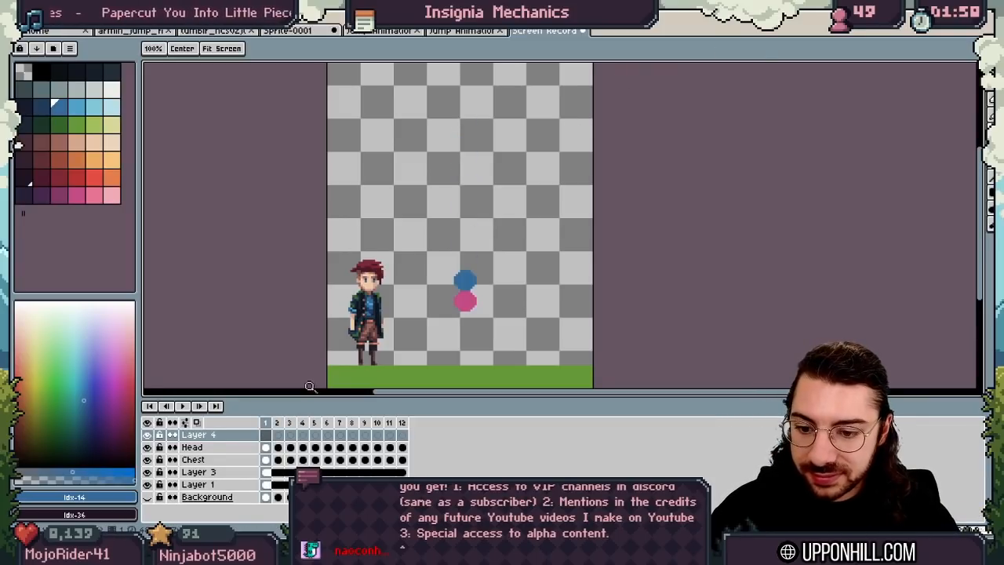
{"action": "double_click", "coordinate": [205, 435]}
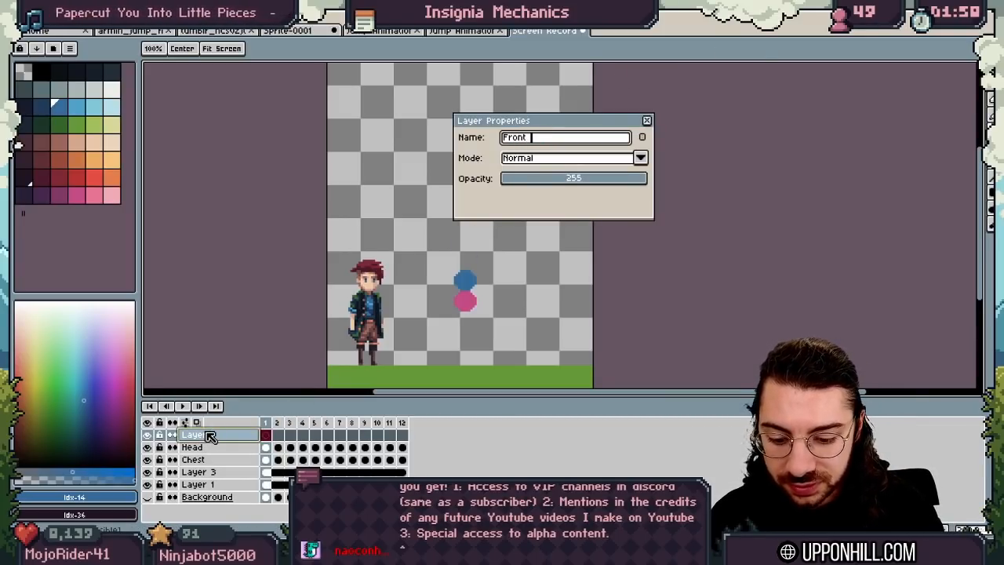
{"action": "key", "text": "Return"}
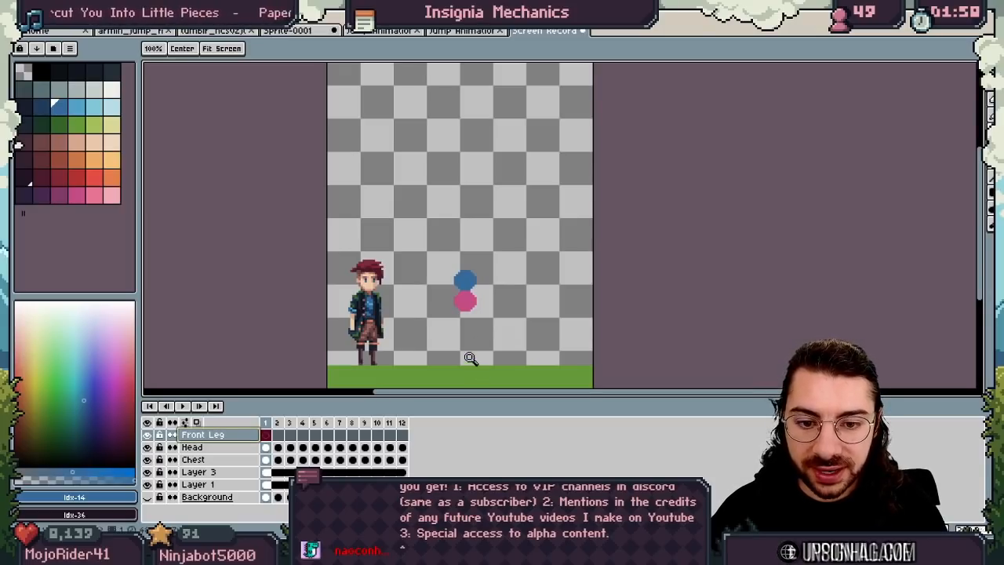
Draw the lower leg as a short red 3 px brush stroke below the chest dot on the Front Leg Lower layer in frames 1 to 12.
{"action": "scroll", "coordinate": [475, 336], "scroll_direction": "up", "scroll_amount": 2}
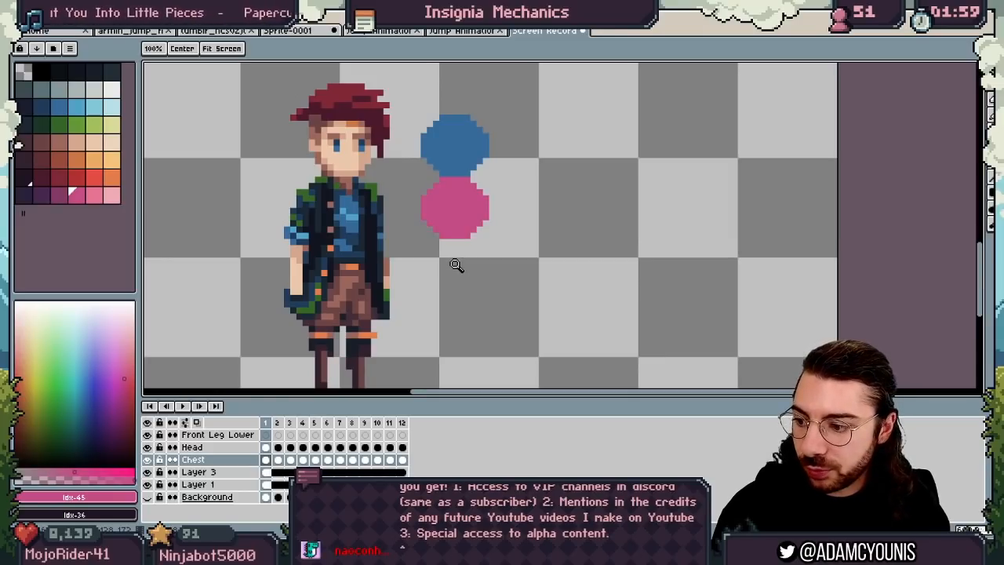
{"action": "scroll", "coordinate": [461, 261], "scroll_direction": "down", "scroll_amount": 3}
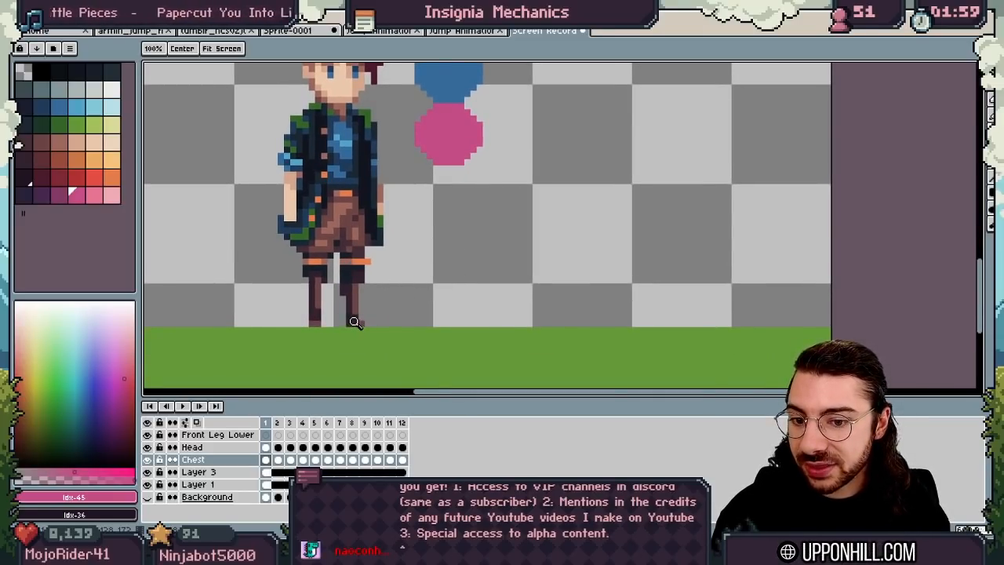
{"action": "left_click", "coordinate": [231, 434]}
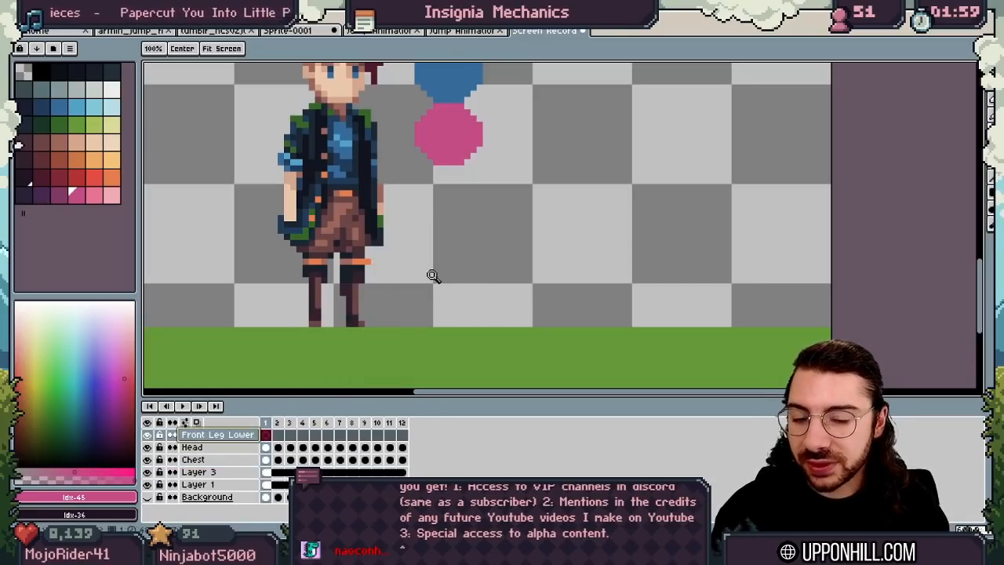
{"action": "key", "text": "b"}
{"action": "left_click", "coordinate": [75, 175]}
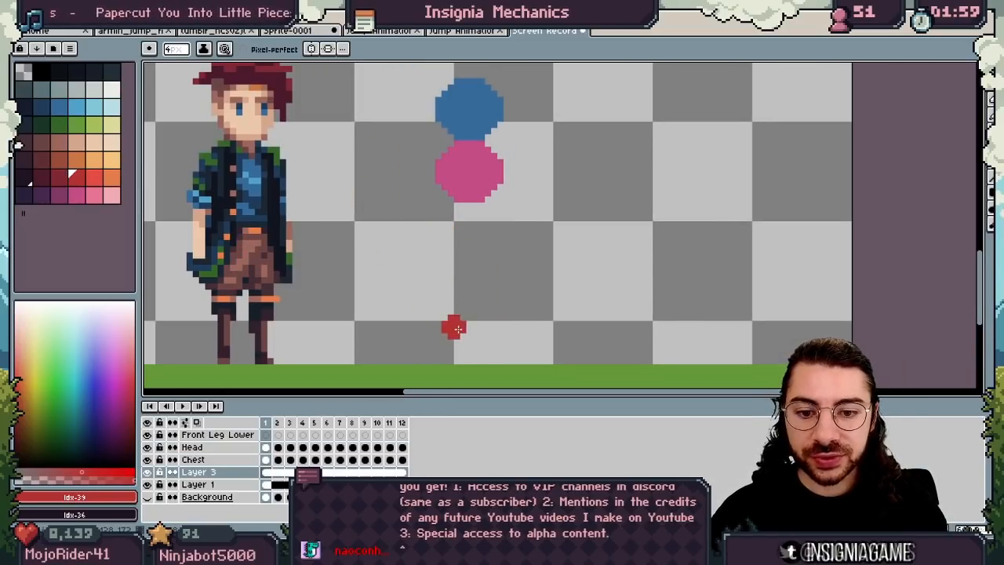
{"action": "key", "text": "minus"}
{"action": "left_click", "coordinate": [267, 435]}
{"action": "left_click", "coordinate": [457, 312]}
{"action": "key", "text": "ctrl+z"}
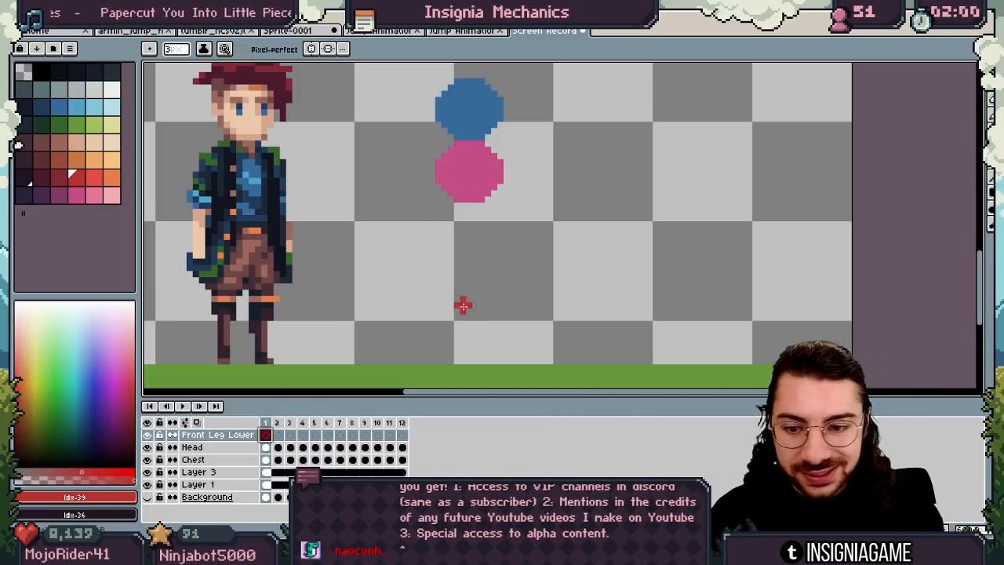
{"action": "left_click", "coordinate": [458, 299]}
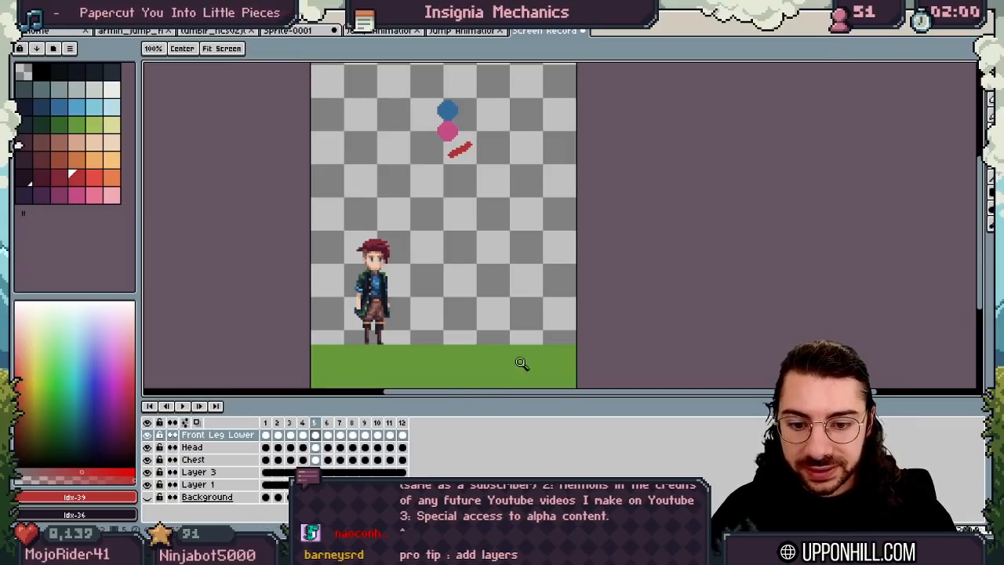
Open the frame properties for all 12 frames and apply the frame duration.
{"action": "right_click", "coordinate": [298, 428]}
{"action": "left_click", "coordinate": [298, 430]}
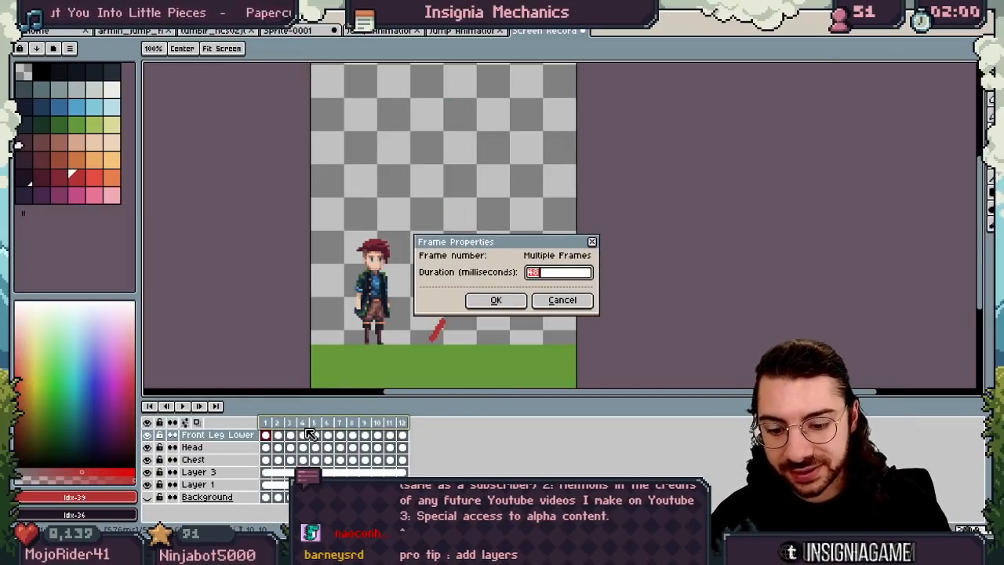
{"action": "key", "text": "Return"}
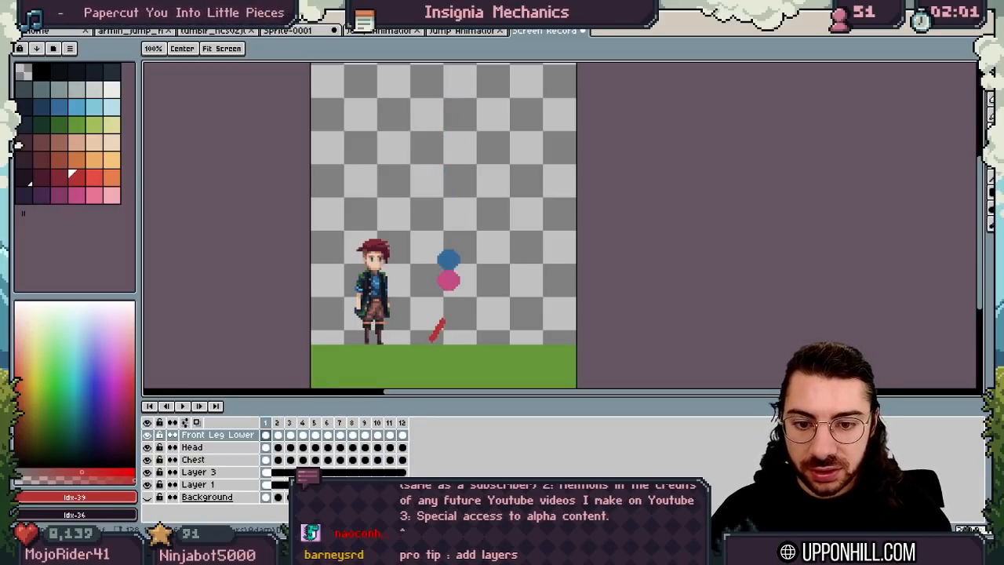
Shift the red lower leg stroke down, farther from the chest dot, in each frame from 1 to 4.
{"action": "left_click_drag", "start_coordinate": [477, 321], "coordinate": [502, 321]}
{"action": "key", "text": "v"}
{"action": "left_click_drag", "start_coordinate": [420, 329], "coordinate": [414, 334]}
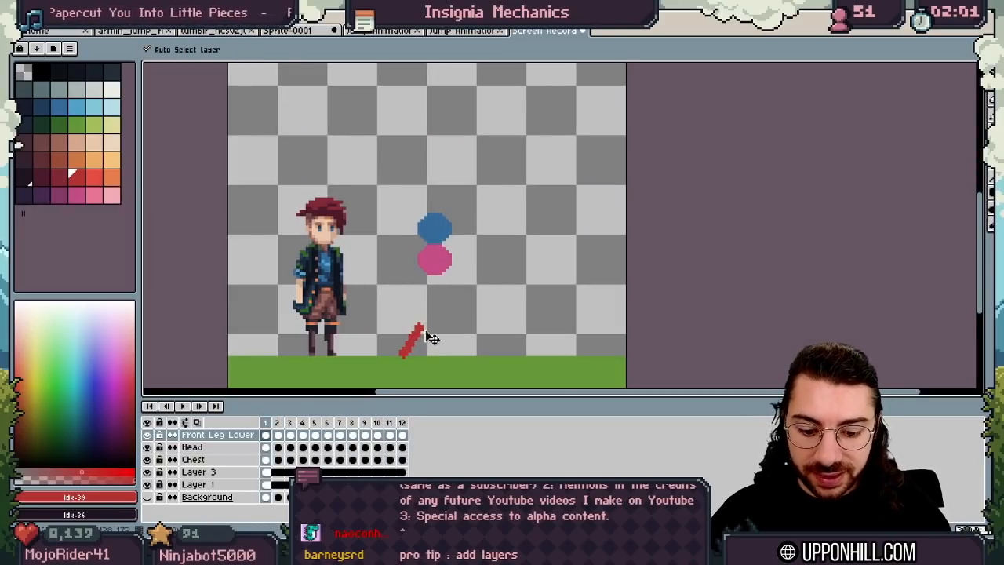
{"action": "key", "text": "Right"}
{"action": "left_click_drag", "start_coordinate": [430, 259], "coordinate": [418, 273]}
{"action": "key", "text": "Right"}
{"action": "left_click_drag", "start_coordinate": [467, 217], "coordinate": [468, 249]}
{"action": "key", "text": "Right"}
{"action": "left_click_drag", "start_coordinate": [491, 160], "coordinate": [479, 184]}
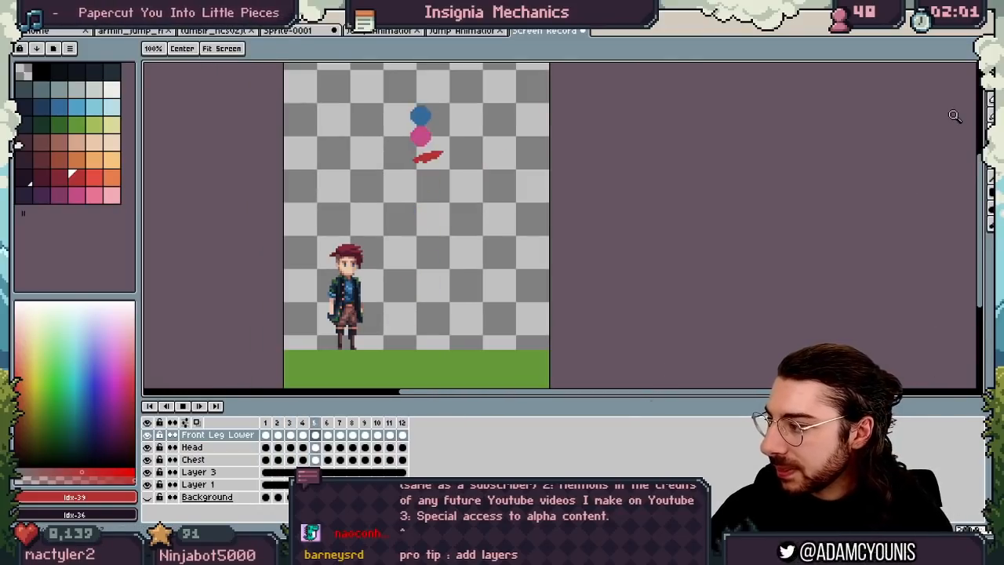
Step back and forth through the early jump frames to examine the lower leg's position relative to the chest and head dots.
{"action": "key", "text": "Right"}
{"action": "key", "text": "Right"}
{"action": "key", "text": "Left"}
{"action": "key", "text": "Left"}
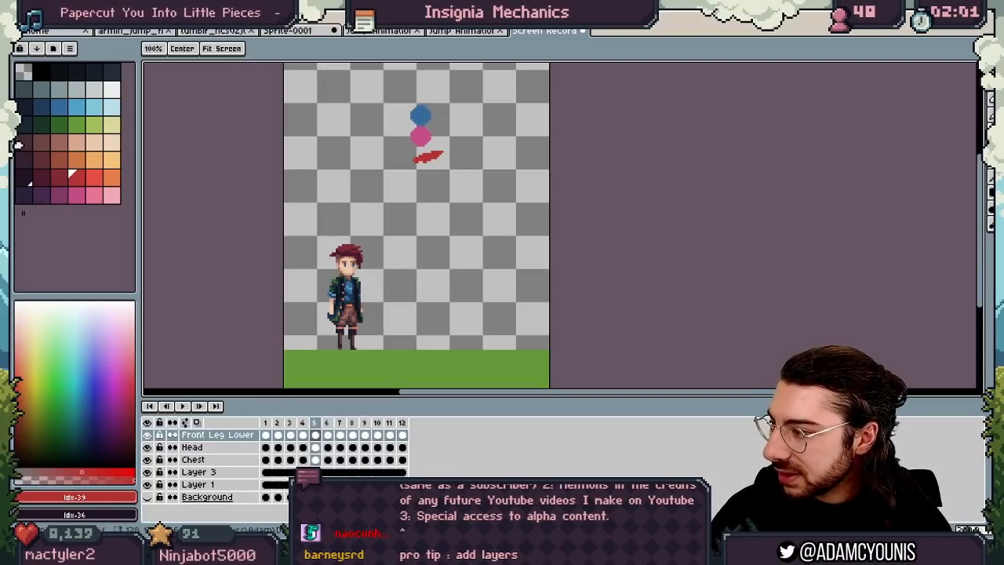
{"action": "key", "text": "Left"}
{"action": "key", "text": "Left"}
{"action": "key", "text": "Left"}
{"action": "key", "text": "Right"}
{"action": "key", "text": "Right"}
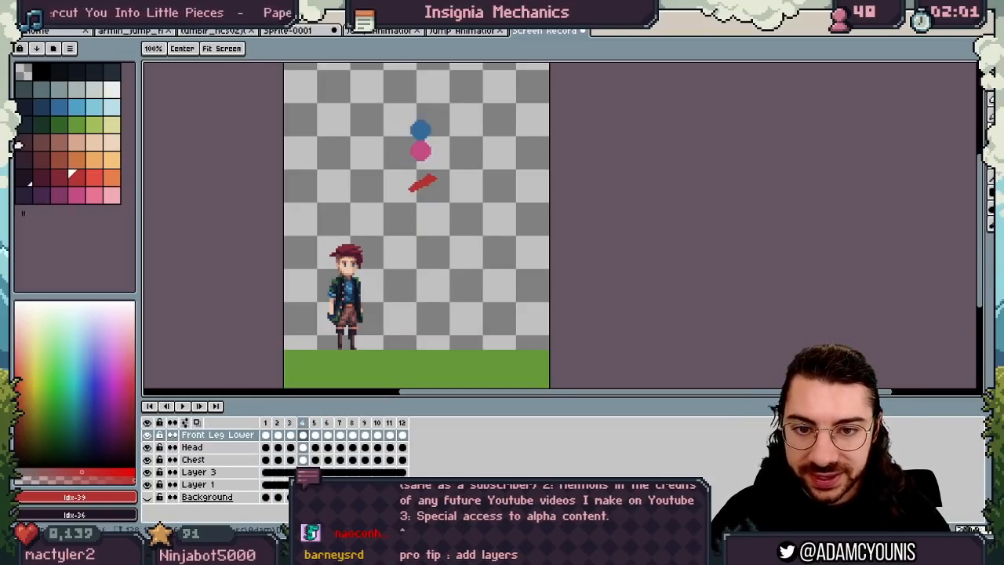
Repaint the lower leg stroke below the chest dot in frame 5 with the 3 px brush and erase its left end.
{"action": "key", "text": "Right"}
{"action": "key", "text": "b"}
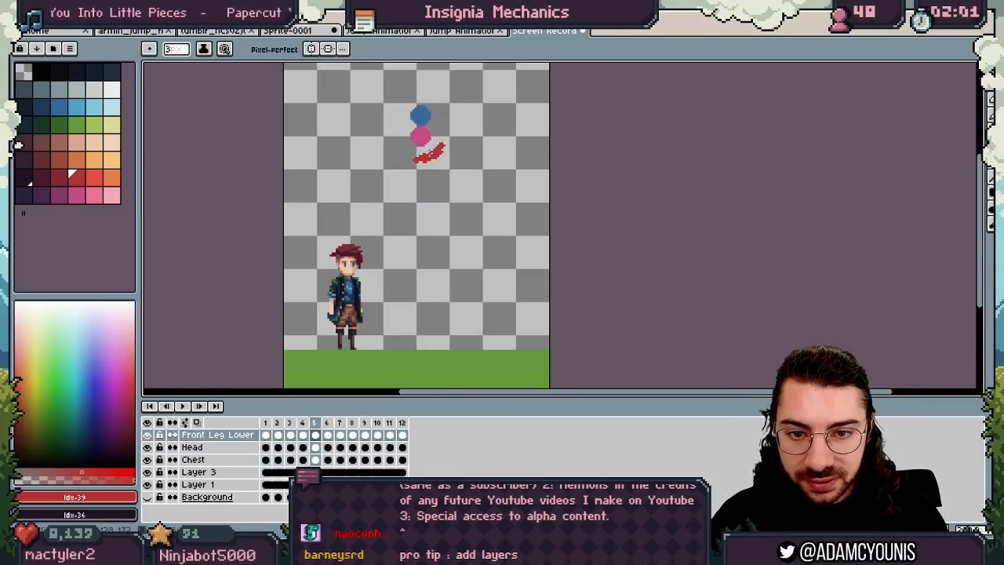
{"action": "key", "text": "e"}
{"action": "left_click", "coordinate": [417, 160]}
Step through frames 5 to 10 and play the jump animation to check the lower leg's motion.
{"action": "key", "text": "v"}
{"action": "key", "text": "Right"}
{"action": "key", "text": "Right"}
{"action": "key", "text": "Right"}
{"action": "key", "text": "Right"}
{"action": "key", "text": "Right"}
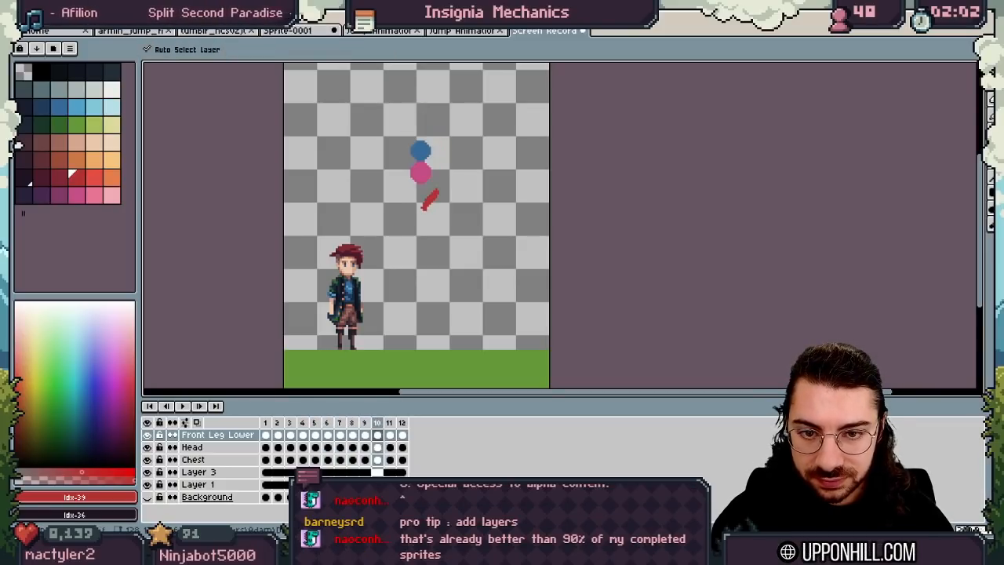
{"action": "key", "text": "Return"}
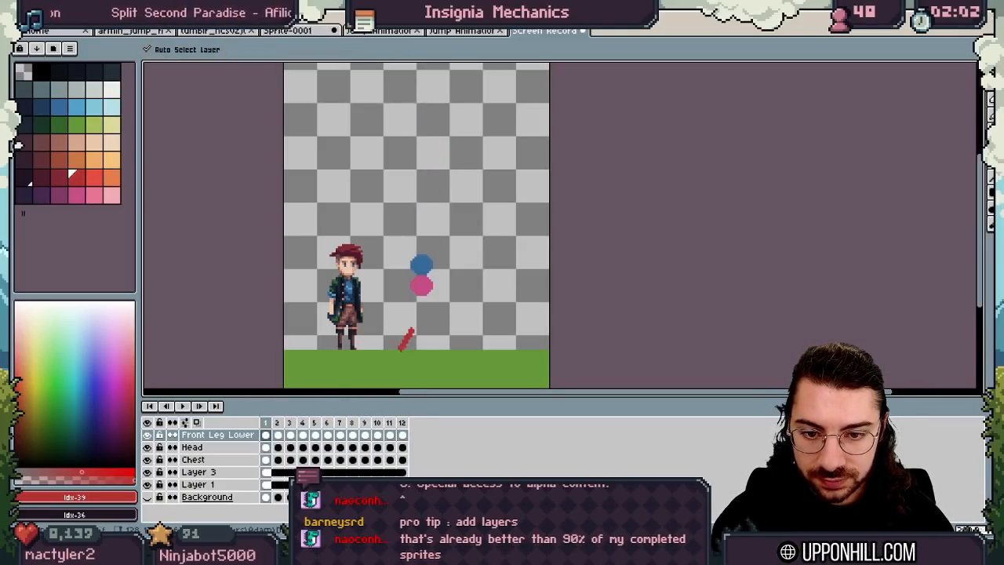
{"action": "key", "text": "Left"}
{"action": "key", "text": "Right"}
{"action": "key", "text": "Right"}
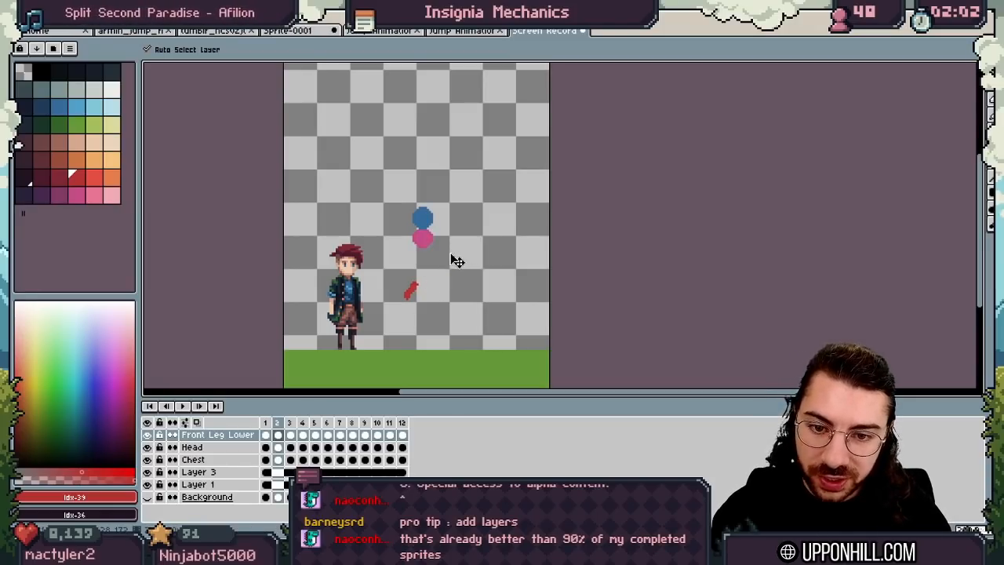
Erase the lower leg stroke in frame 1 and repaint it as a diagonal stroke farther right, more directly beneath the chest dot.
{"action": "key", "text": "z"}
{"action": "left_click", "coordinate": [410, 292]}
{"action": "key", "text": "v"}
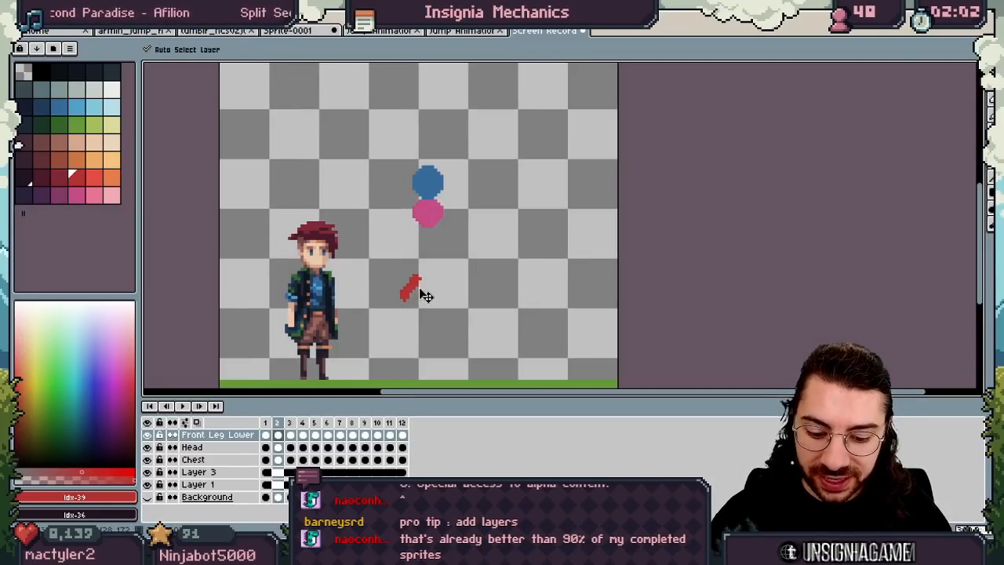
{"action": "key", "text": "Left"}
{"action": "key", "text": "Right"}
{"action": "key", "text": "Left"}
{"action": "key", "text": "e"}
{"action": "left_click_drag", "start_coordinate": [410, 353], "coordinate": [400, 371]}
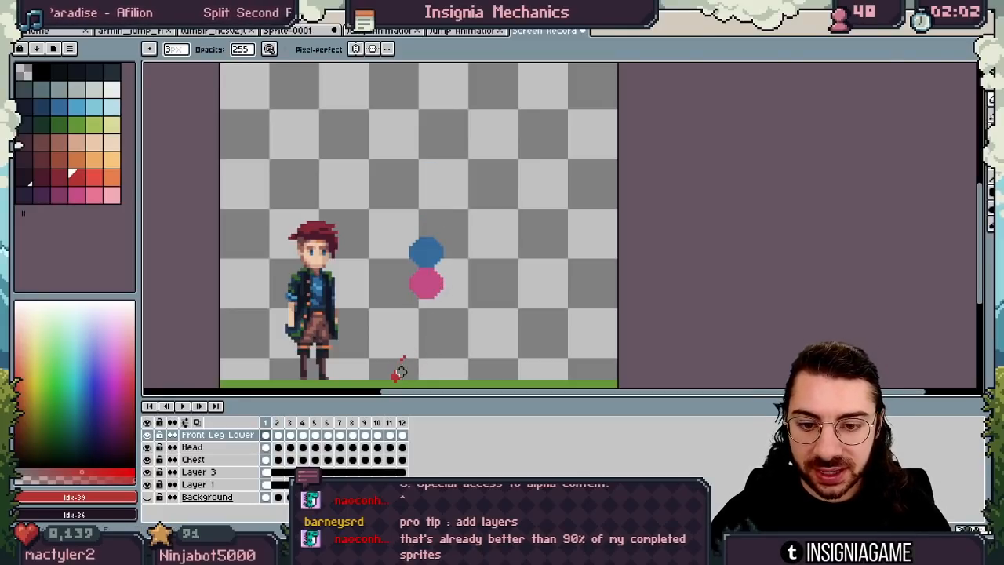
{"action": "key", "text": "b"}
{"action": "key", "text": "e"}
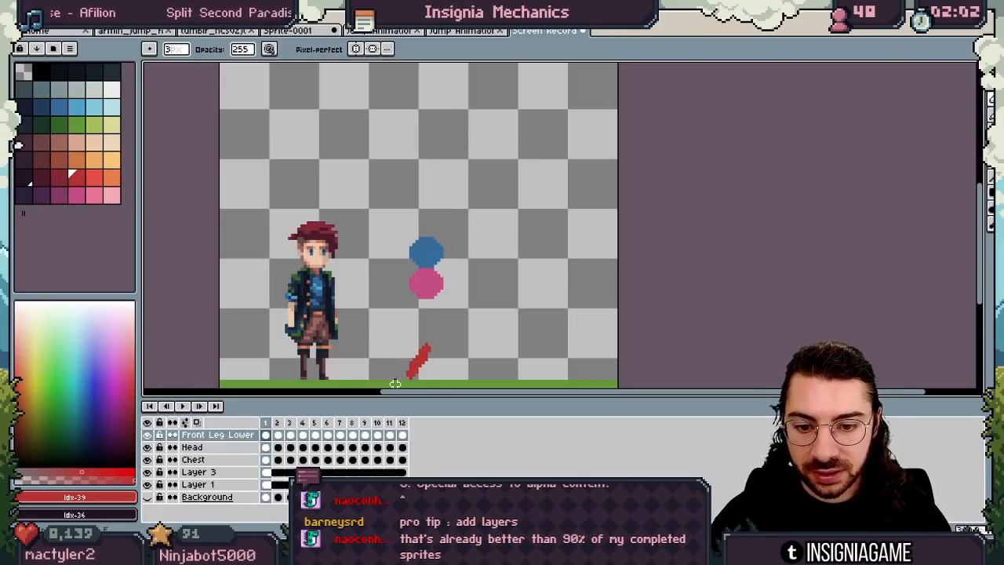
{"action": "key", "text": "b"}
{"action": "key", "text": "Right"}
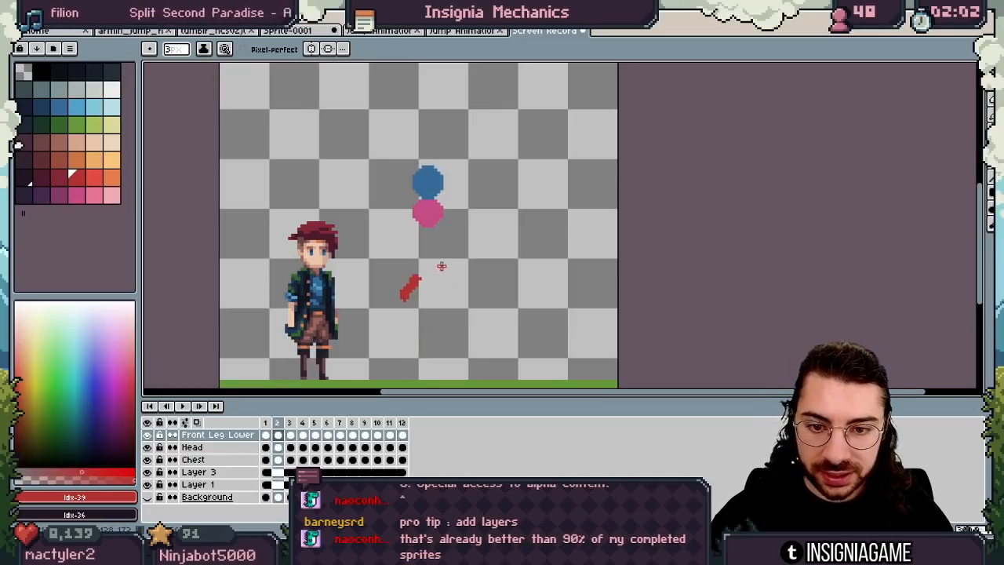
Shift the red lower leg stroke left in frames 3 and 4 so it trails behind the chest dot.
{"action": "key", "text": "v"}
{"action": "key", "text": "Right"}
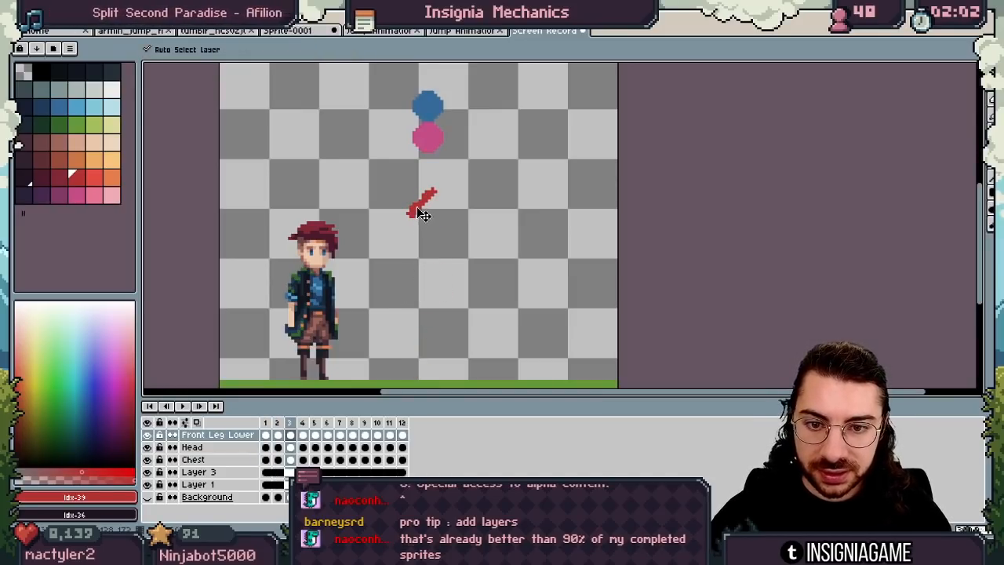
{"action": "left_click_drag", "start_coordinate": [418, 209], "coordinate": [405, 210]}
{"action": "key", "text": "Right"}
{"action": "mouse_move", "coordinate": [411, 156]}
{"action": "left_mouse_down"}
{"action": "mouse_move", "coordinate": [443, 250]}
{"action": "mouse_move", "coordinate": [454, 230]}
{"action": "mouse_move", "coordinate": [441, 231]}
{"action": "left_mouse_up"}
Extend the frame 5 lower leg with a flatter stroke to the left beneath the chest dot and erase the old right part.
{"action": "key", "text": "Right"}
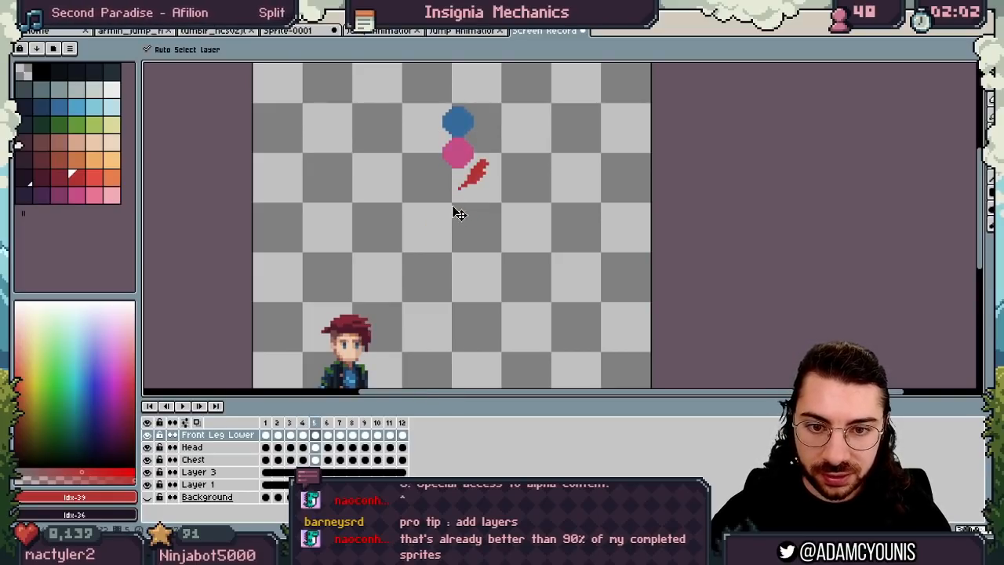
{"action": "key", "text": "b"}
{"action": "key", "text": "e"}
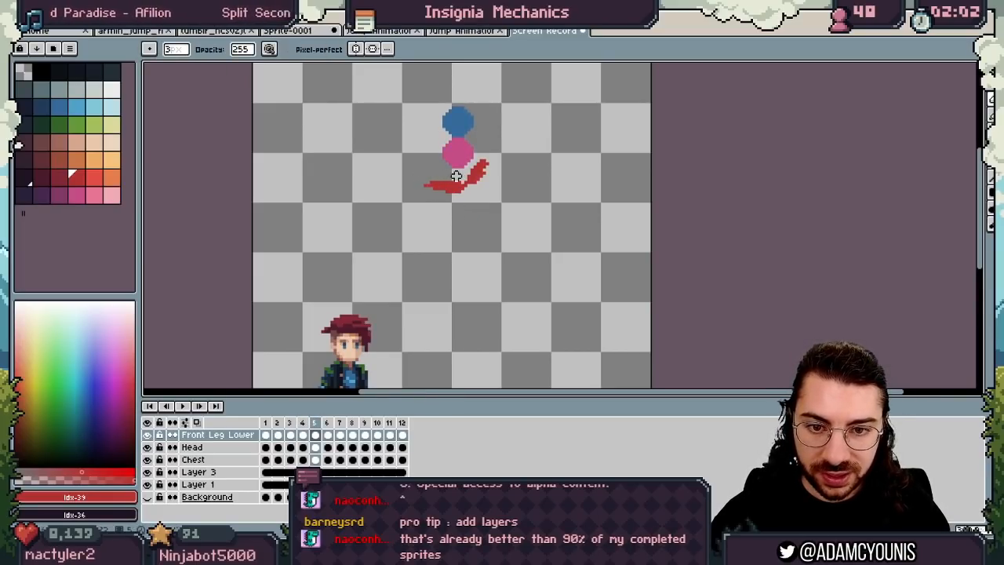
{"action": "left_click_drag", "start_coordinate": [469, 182], "coordinate": [470, 161]}
{"action": "key", "text": "Right"}
{"action": "key", "text": "Right"}
{"action": "key", "text": "Right"}
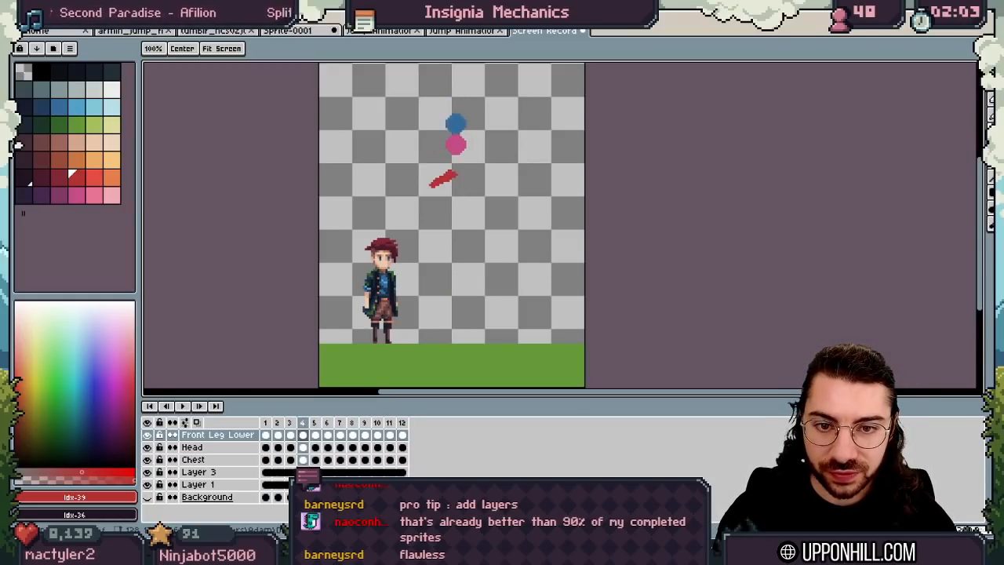
Play the animation and reshape the frame 10 lower leg into a steeper stroke, trimming its edges with the Eraser.
{"action": "key", "text": "Return"}
{"action": "key", "text": "b"}
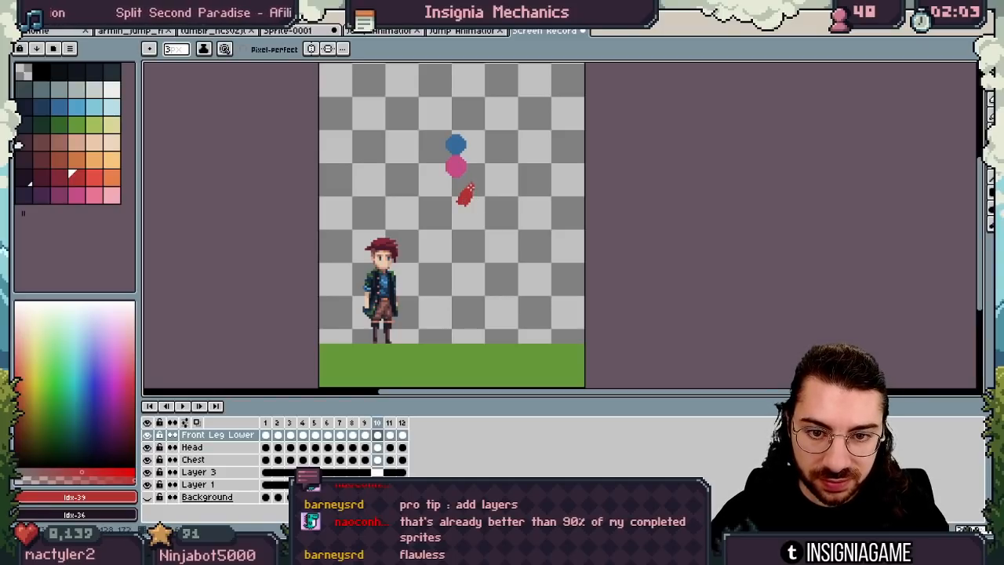
{"action": "key", "text": "e"}
{"action": "key", "text": "z"}
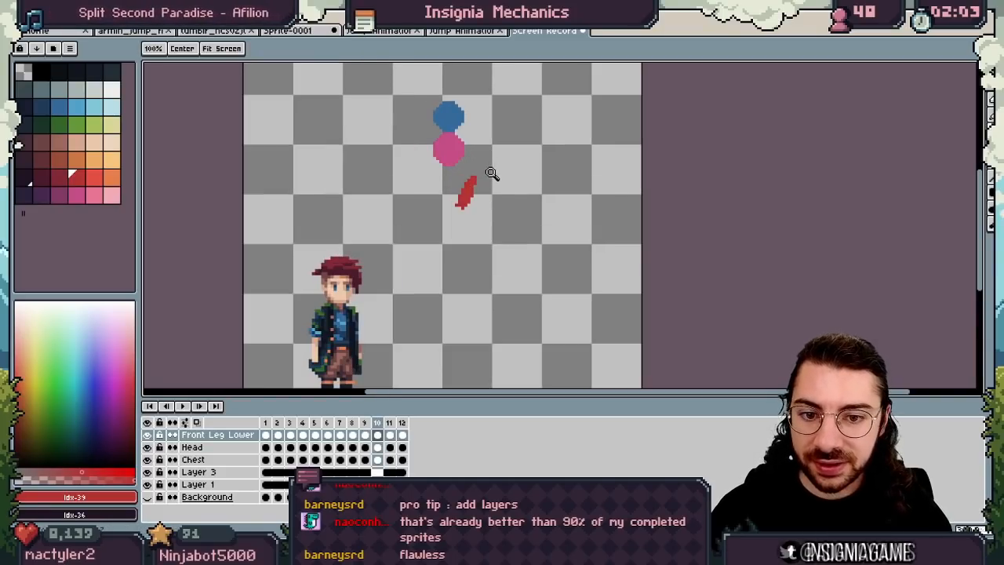
{"action": "left_click", "coordinate": [470, 235]}
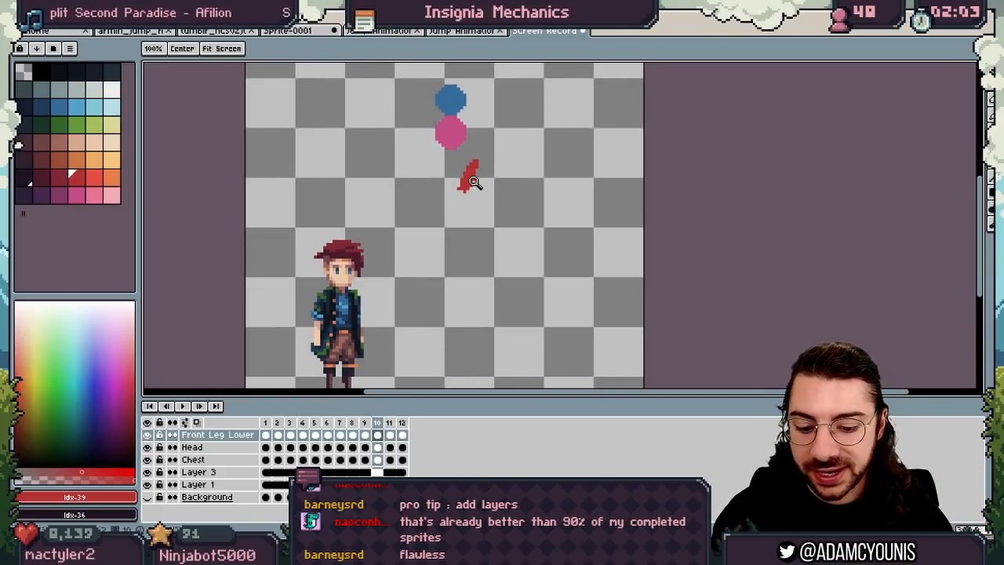
{"action": "key", "text": "v"}
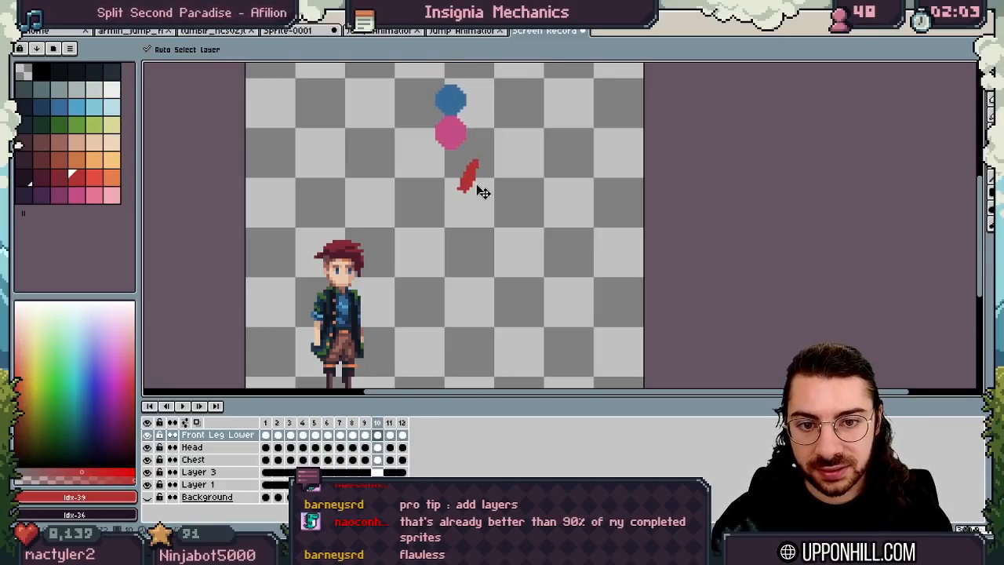
{"action": "key", "text": "Right"}
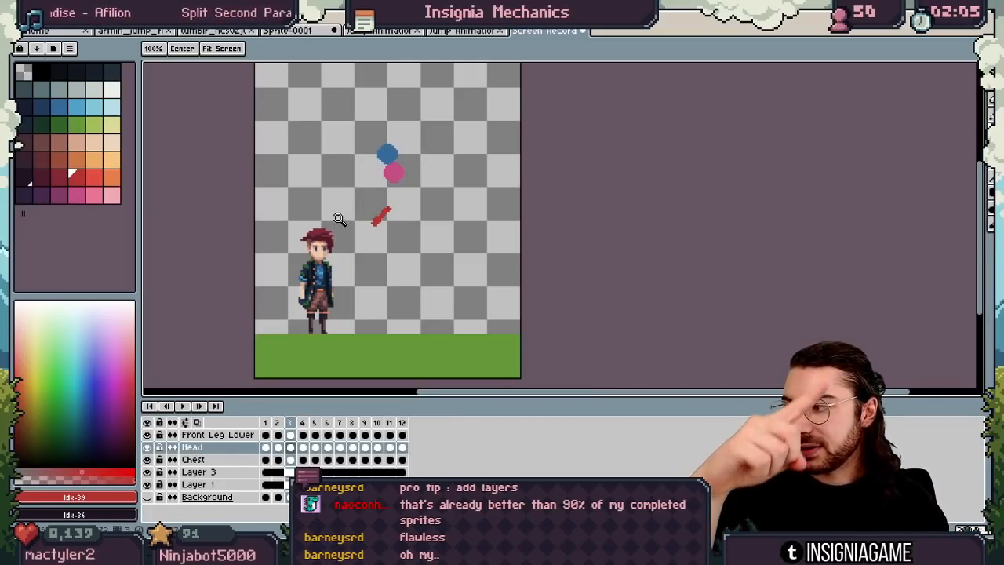
{"action": "key", "text": "b"}
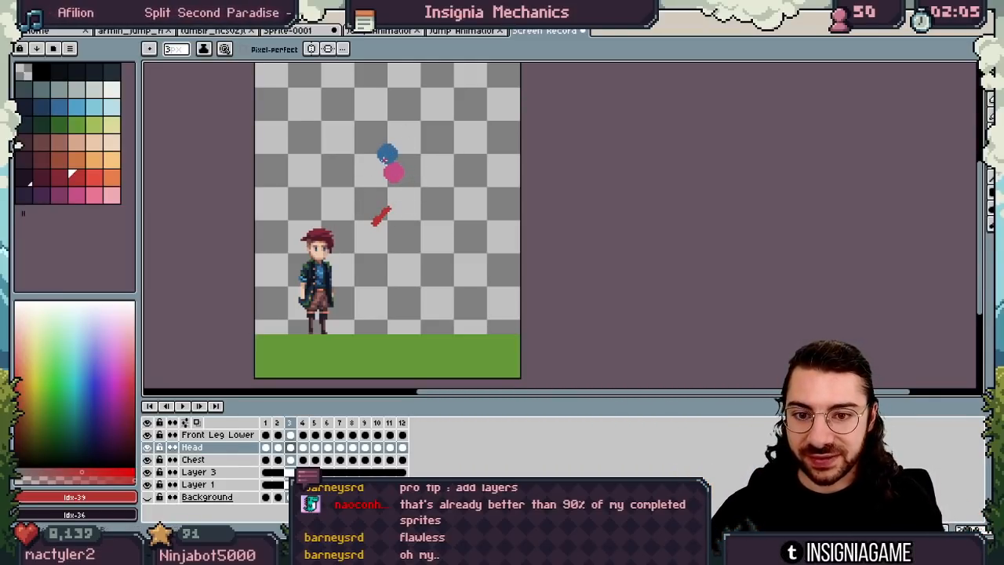
{"action": "mouse_move", "coordinate": [314, 154]}
{"action": "left_mouse_down"}
{"action": "mouse_move", "coordinate": [271, 214]}
{"action": "mouse_move", "coordinate": [340, 201]}
{"action": "left_mouse_up"}
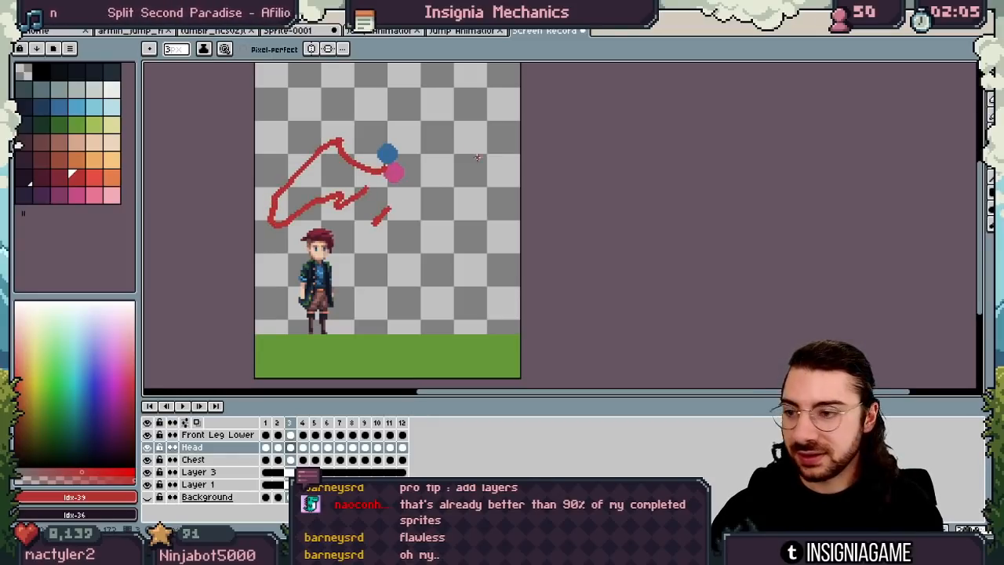
{"action": "key", "text": "ctrl+z"}
{"action": "key", "text": "ctrl+z"}
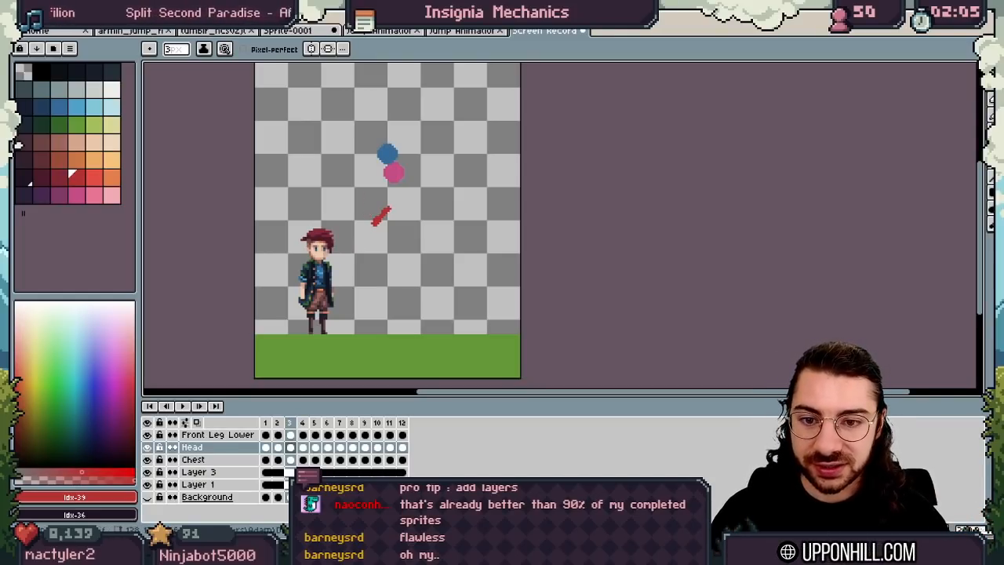
Return to frame 1 and select frames 1 to 7 to examine the rising half of the jump.
{"action": "key", "text": "Left"}
{"action": "key", "text": "Left"}
{"action": "scroll", "coordinate": [373, 240], "scroll_direction": "up", "scroll_amount": 1}
{"action": "key", "text": "v"}
{"action": "left_click", "coordinate": [278, 423]}
{"action": "left_click", "coordinate": [269, 423]}
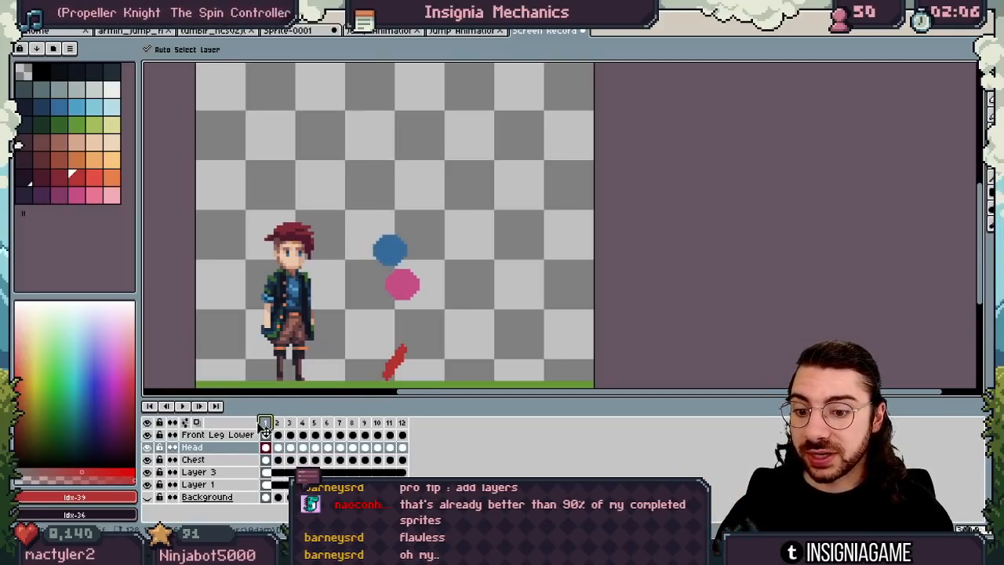
{"action": "left_click_drag", "start_coordinate": [268, 421], "coordinate": [341, 398]}
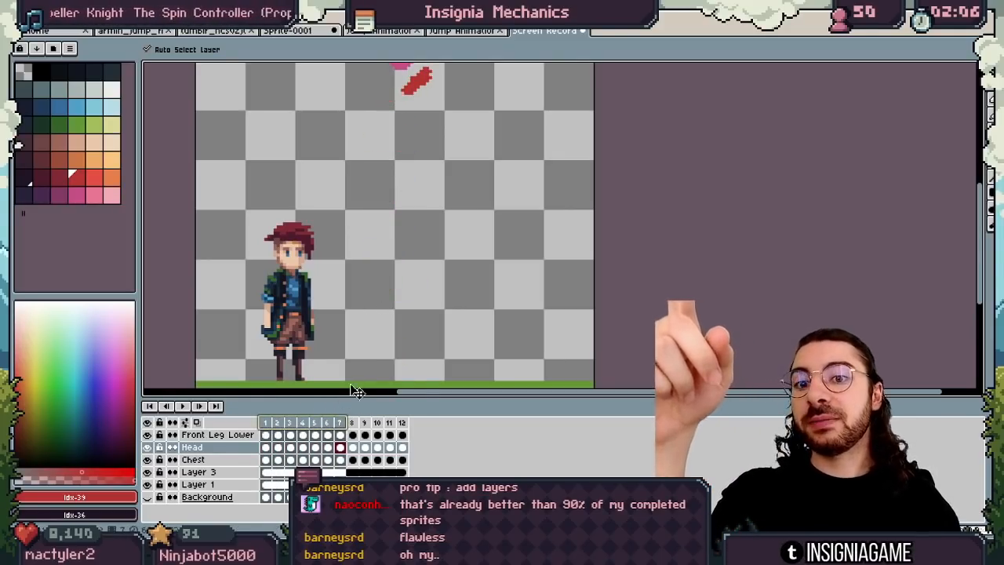
Select frames 7 to 12 to examine the falling half of the jump and play the animation.
{"action": "key", "text": "space"}
{"action": "left_click_drag", "start_coordinate": [404, 137], "coordinate": [434, 251]}
{"action": "key", "text": "z"}
{"action": "left_click_drag", "start_coordinate": [447, 208], "coordinate": [426, 255]}
{"action": "left_click_drag", "start_coordinate": [426, 255], "coordinate": [415, 244]}
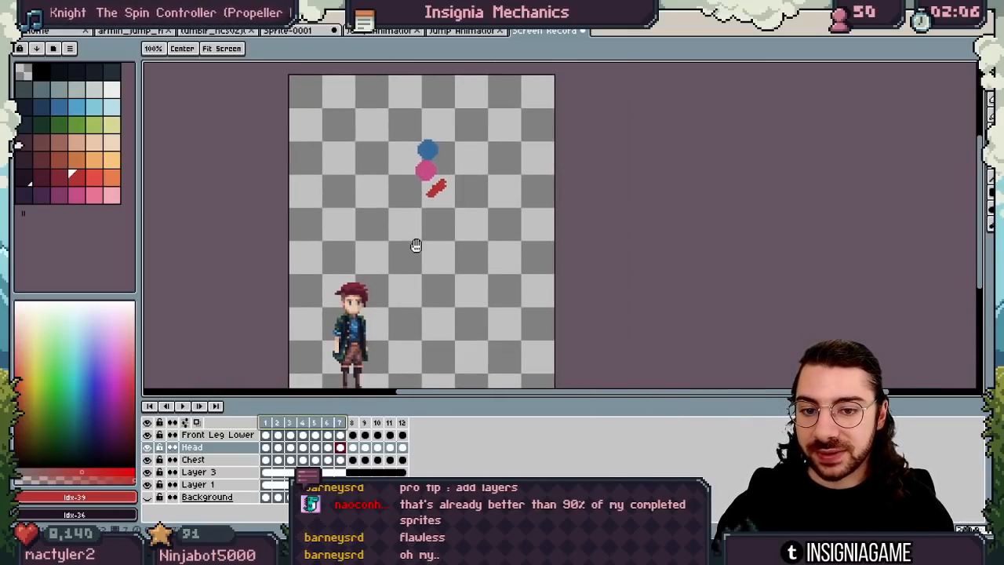
{"action": "left_click_drag", "start_coordinate": [342, 424], "coordinate": [411, 405]}
{"action": "key", "text": "Return"}
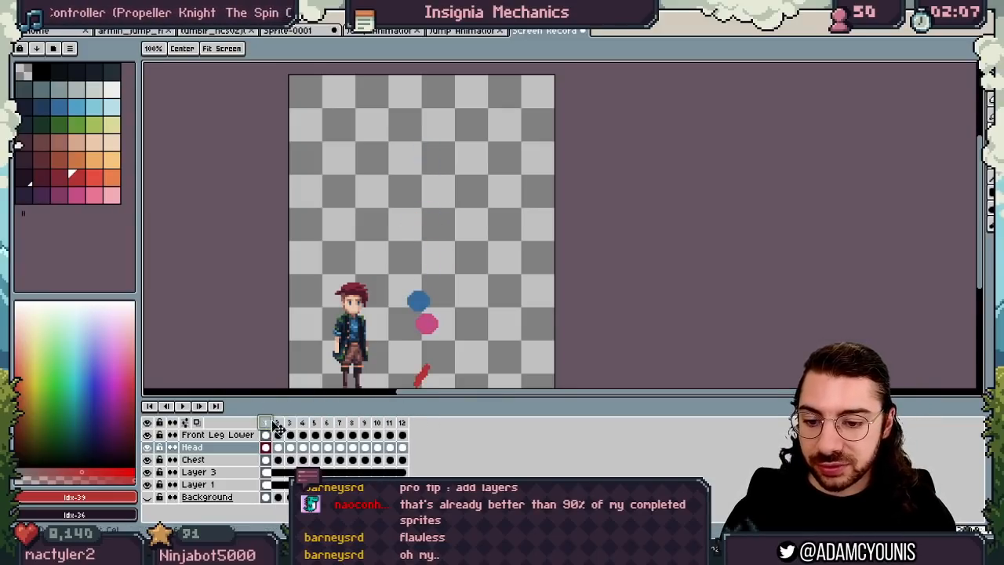
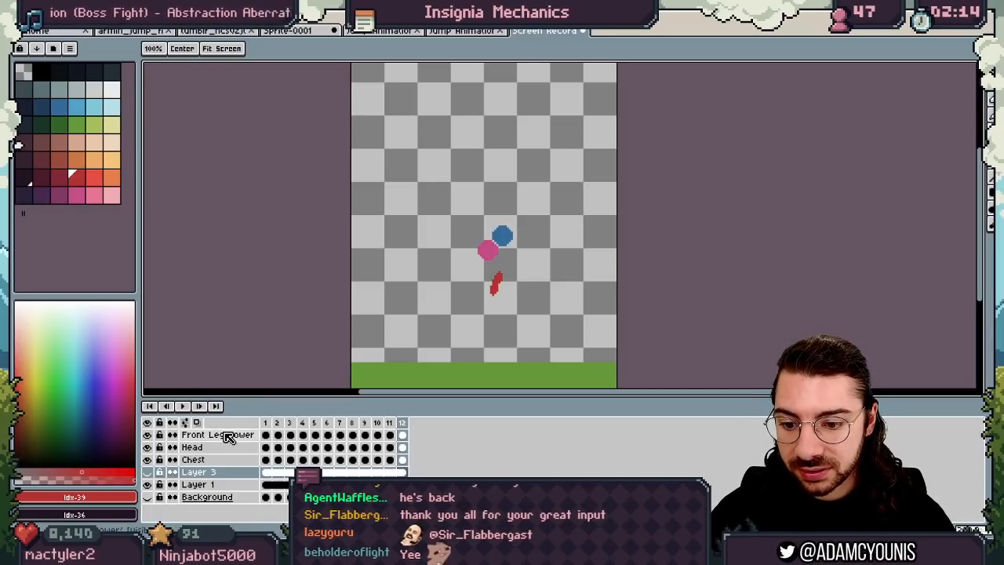
Put all six layers, from Front Leg Lower to Background, into a new group and copy the group.
{"action": "left_click_drag", "start_coordinate": [226, 437], "coordinate": [208, 497]}
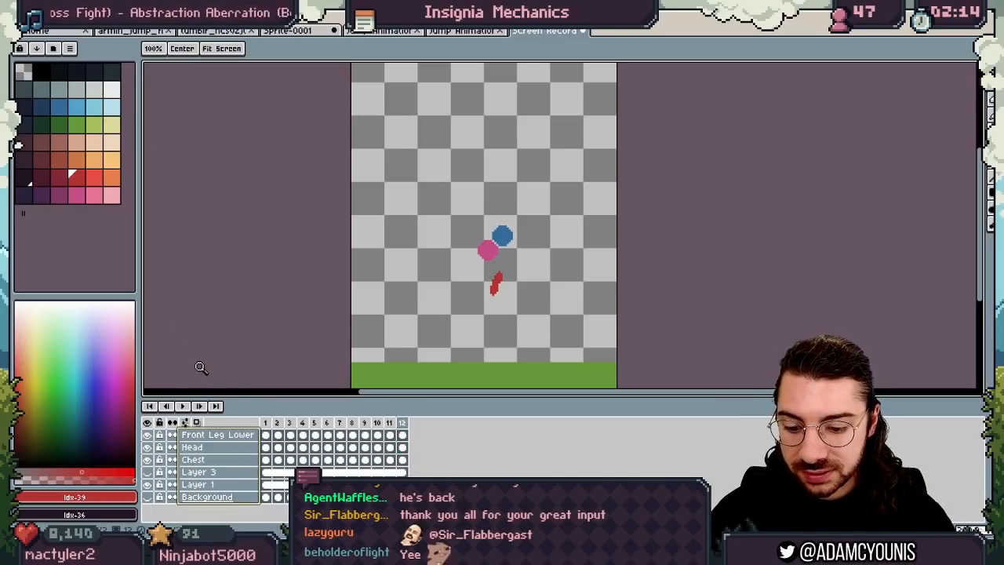
{"action": "key", "text": "v"}
{"action": "right_click", "coordinate": [206, 447]}
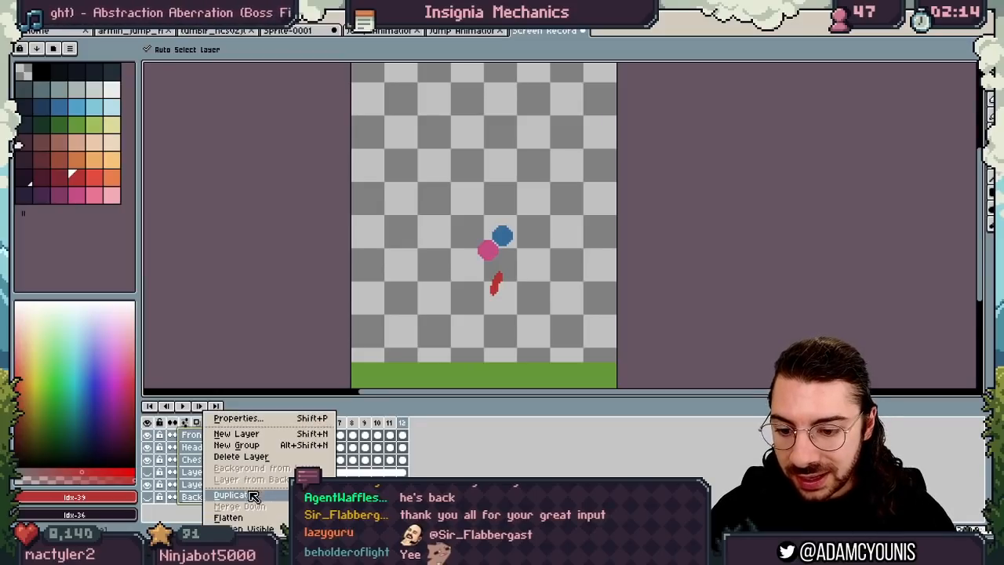
{"action": "left_click", "coordinate": [263, 450]}
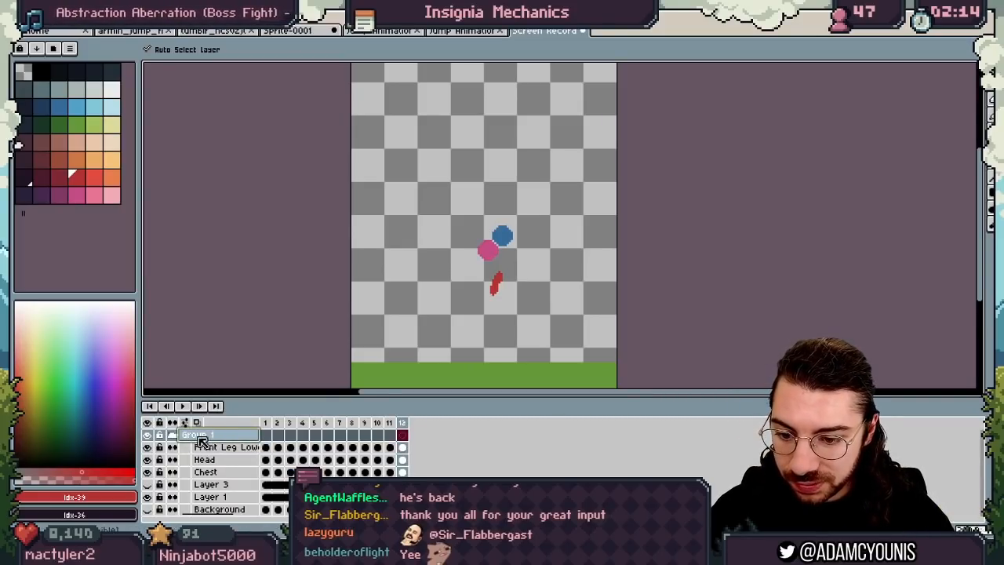
{"action": "key", "text": "ctrl+c"}
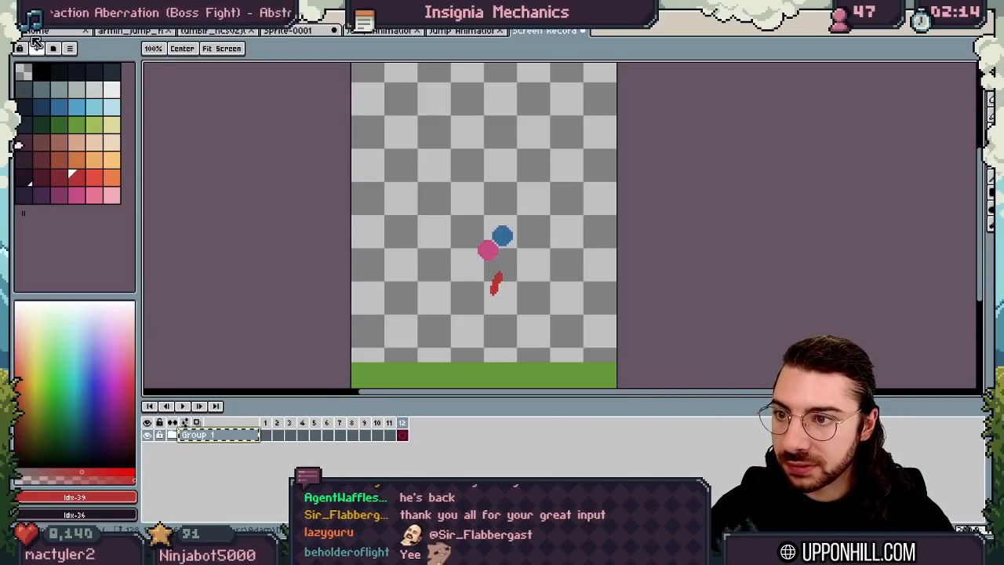
Create a new blank 256 × 256 px sprite and undo the extra layer added to it.
{"action": "left_click", "coordinate": [23, 17]}
{"action": "left_click", "coordinate": [33, 32]}
{"action": "left_click", "coordinate": [475, 385]}
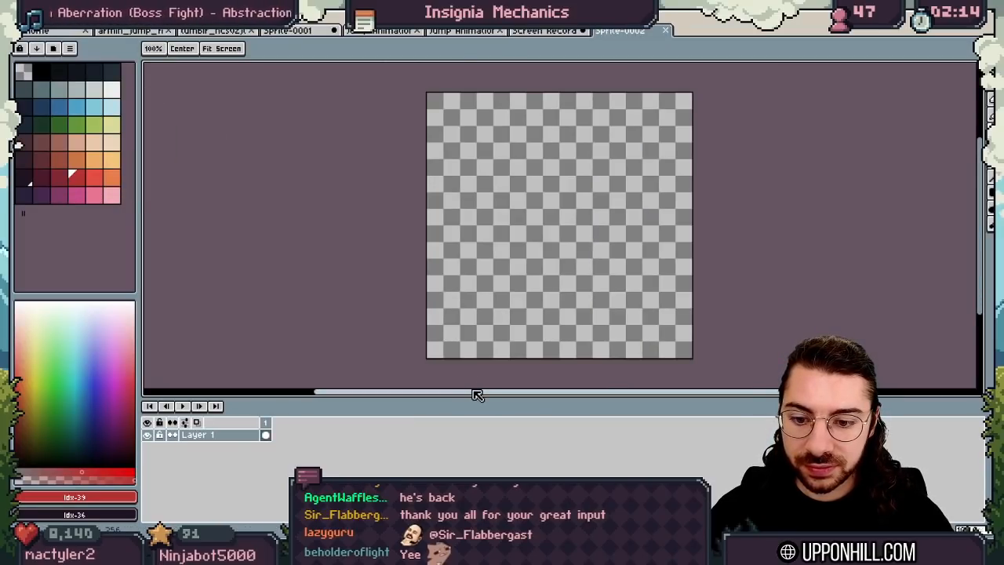
{"action": "key", "text": "shift+n"}
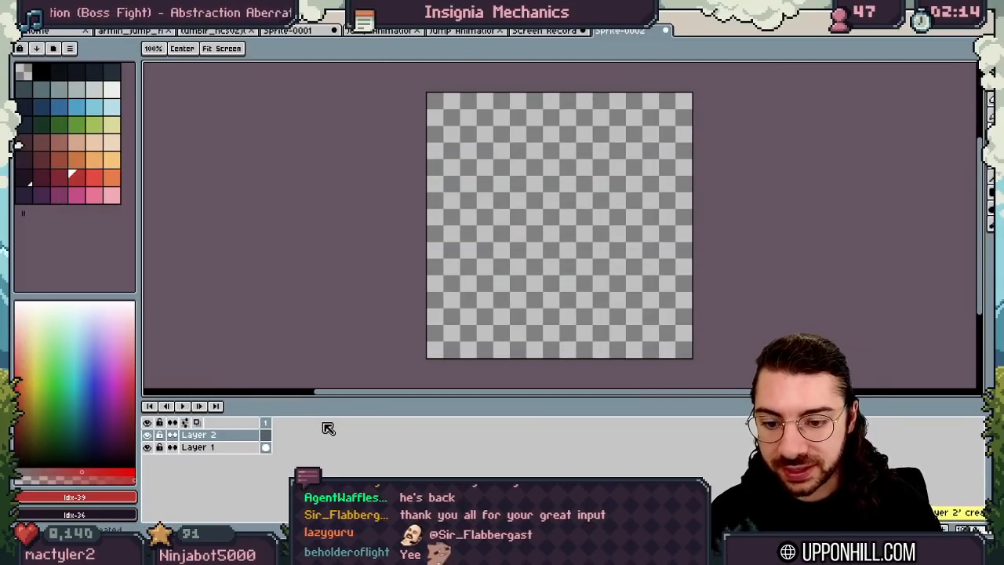
{"action": "key", "text": "ctrl+z"}
Add eleven frames to the new sprite, giving 12 in total, and try to paste the copied layer group.
{"action": "key", "text": "alt+n"}
{"action": "key", "text": "alt+n"}
{"action": "key", "text": "alt+n"}
{"action": "key", "text": "alt+n"}
{"action": "key", "text": "alt+n"}
{"action": "key", "text": "alt+n"}
{"action": "key", "text": "alt+n"}
{"action": "key", "text": "alt+n"}
{"action": "key", "text": "alt+n"}
{"action": "key", "text": "alt+n"}
{"action": "key", "text": "alt+n"}
{"action": "key", "text": "ctrl+v"}
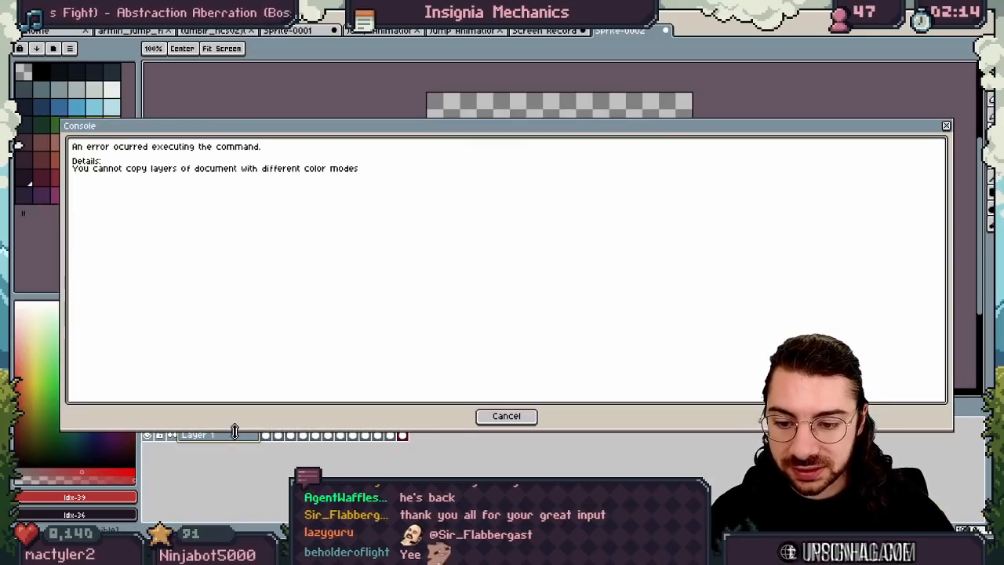
{"action": "left_click", "coordinate": [499, 415]}
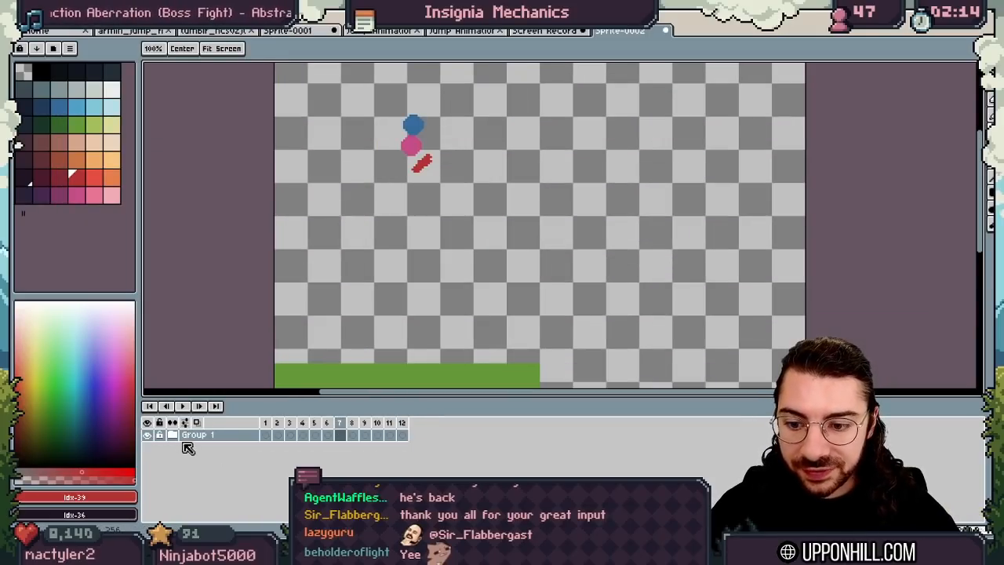
Flatten the jump group into a single layer and crop the canvas around the figure to 114 × 176 px.
{"action": "left_click", "coordinate": [173, 435]}
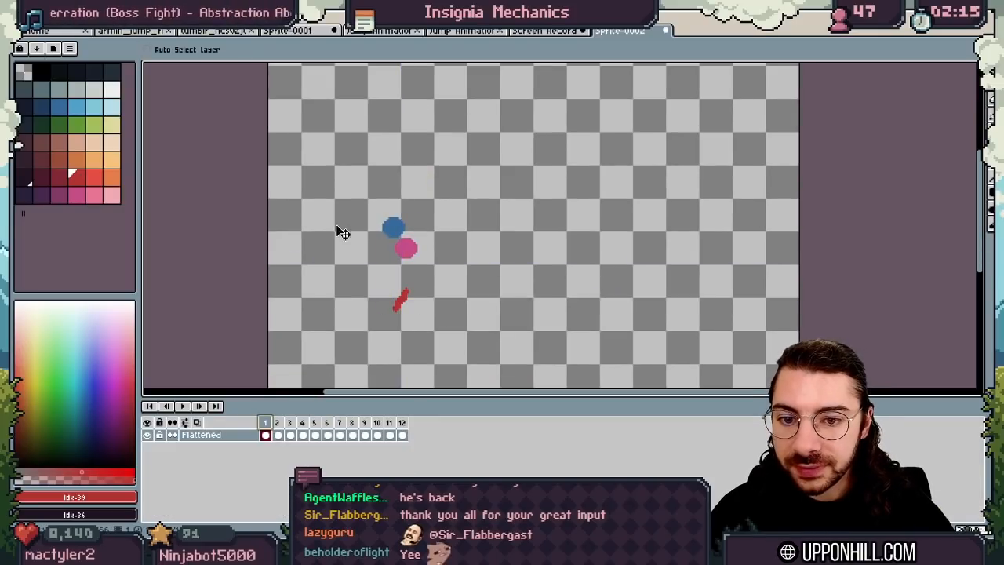
{"action": "scroll", "coordinate": [337, 231], "scroll_direction": "down", "scroll_amount": 3}
{"action": "left_click", "coordinate": [72, 18]}
{"action": "left_click", "coordinate": [97, 85]}
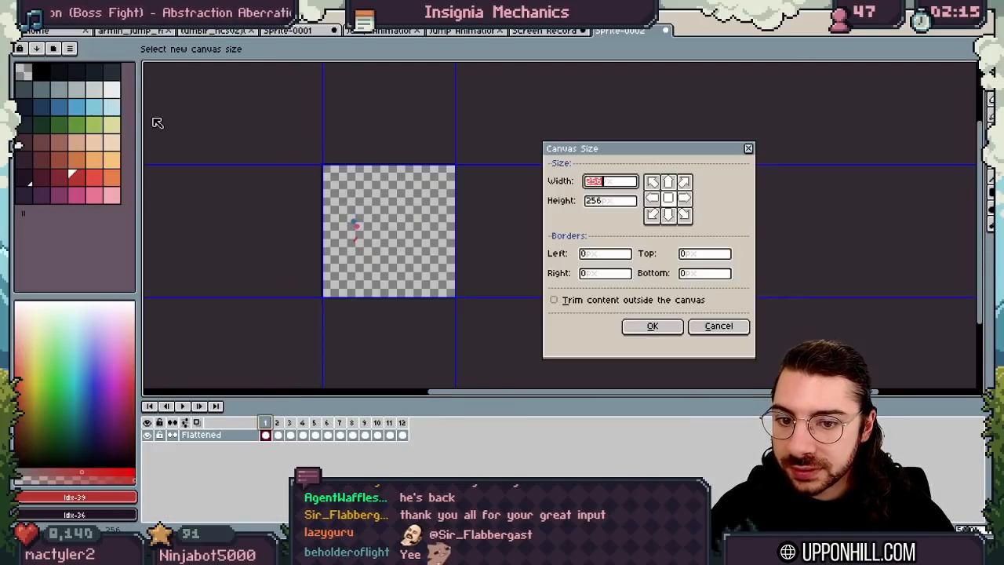
{"action": "mouse_move", "coordinate": [454, 296]}
{"action": "left_mouse_down"}
{"action": "mouse_move", "coordinate": [382, 256]}
{"action": "mouse_move", "coordinate": [433, 292]}
{"action": "mouse_move", "coordinate": [366, 149]}
{"action": "left_mouse_up"}
{"action": "left_click", "coordinate": [654, 326]}
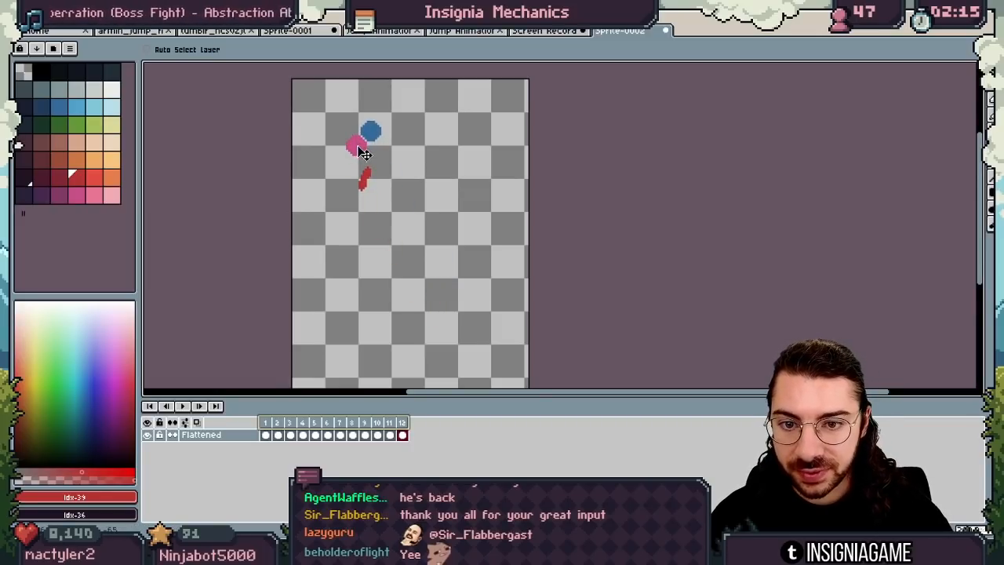
Reposition the shapes so the pink chest sits at the same point in all 12 frames, and play the animation.
{"action": "scroll", "coordinate": [366, 152], "scroll_direction": "up", "scroll_amount": 2}
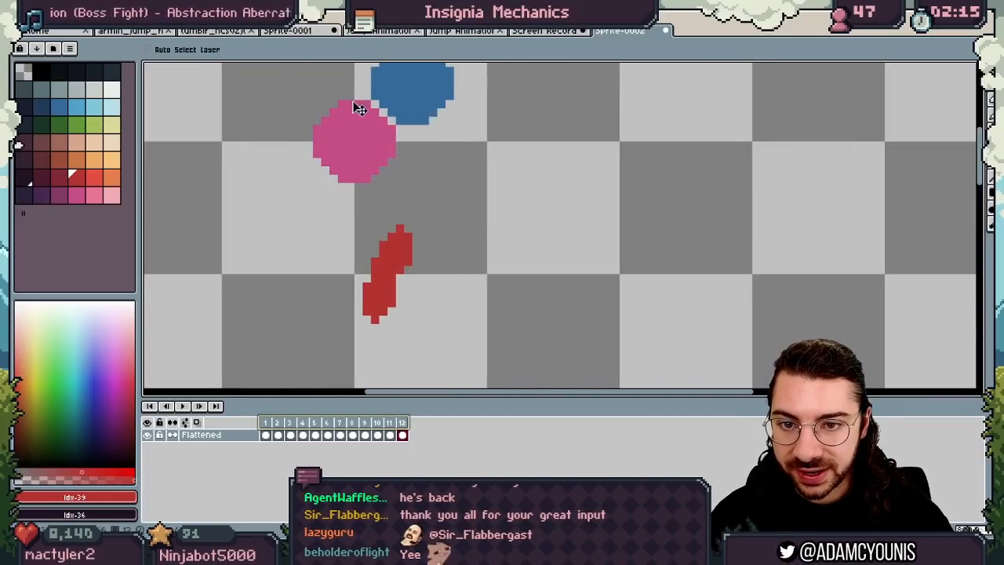
{"action": "scroll", "coordinate": [359, 108], "scroll_direction": "down", "scroll_amount": 4}
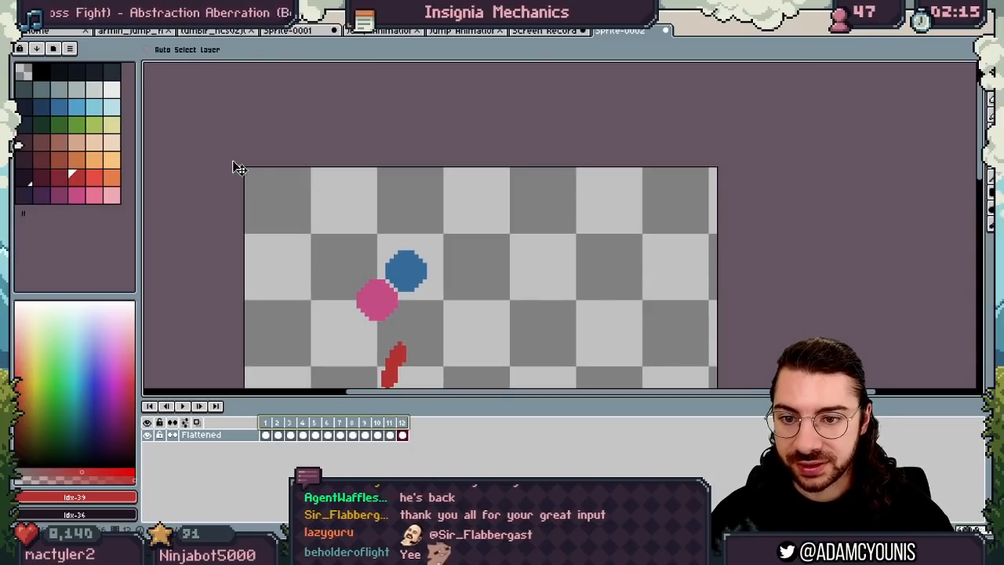
{"action": "scroll", "coordinate": [362, 295], "scroll_direction": "down", "scroll_amount": 2}
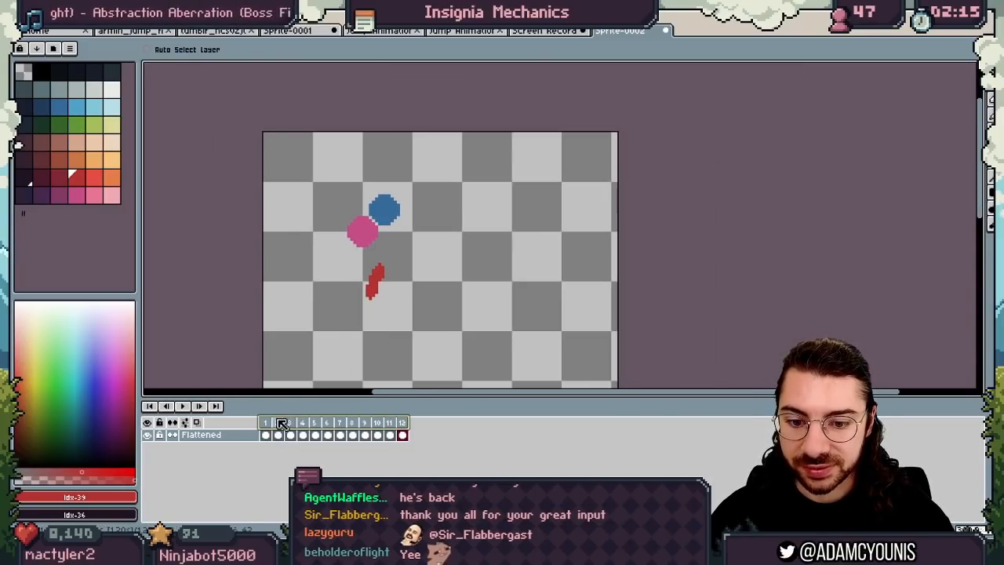
{"action": "left_click", "coordinate": [272, 422]}
{"action": "mouse_move", "coordinate": [362, 299]}
{"action": "left_mouse_down"}
{"action": "mouse_move", "coordinate": [353, 215]}
{"action": "mouse_move", "coordinate": [359, 231]}
{"action": "left_mouse_up"}
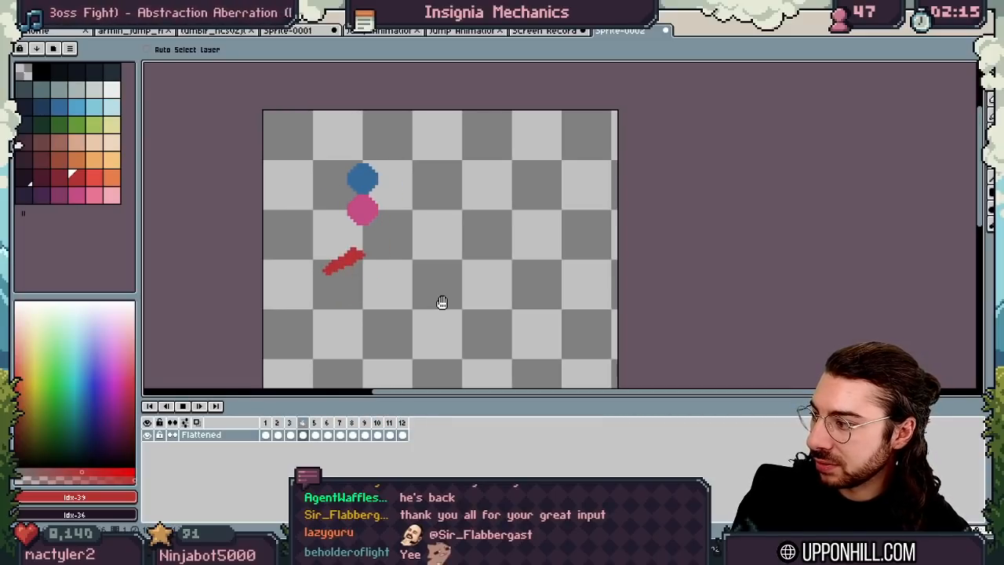
{"action": "scroll", "coordinate": [446, 224], "scroll_direction": "down", "scroll_amount": 1}
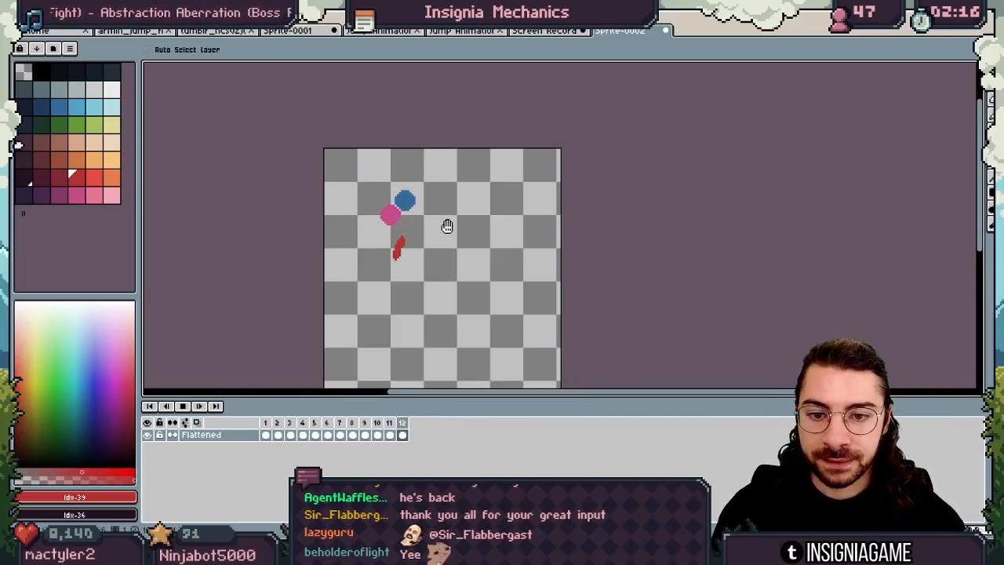
{"action": "key", "text": "F7"}
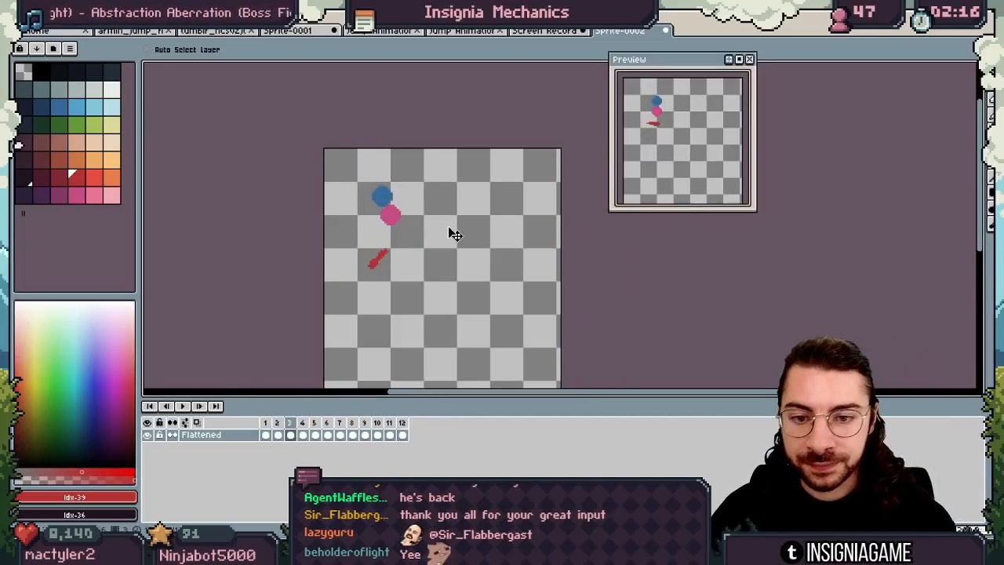
{"action": "left_click", "coordinate": [750, 60]}
Crop the canvas to 64 × 64 px with the pink chest at its centre.
{"action": "scroll", "coordinate": [369, 165], "scroll_direction": "down", "scroll_amount": 1}
{"action": "left_click", "coordinate": [72, 19]}
{"action": "left_click", "coordinate": [91, 87]}
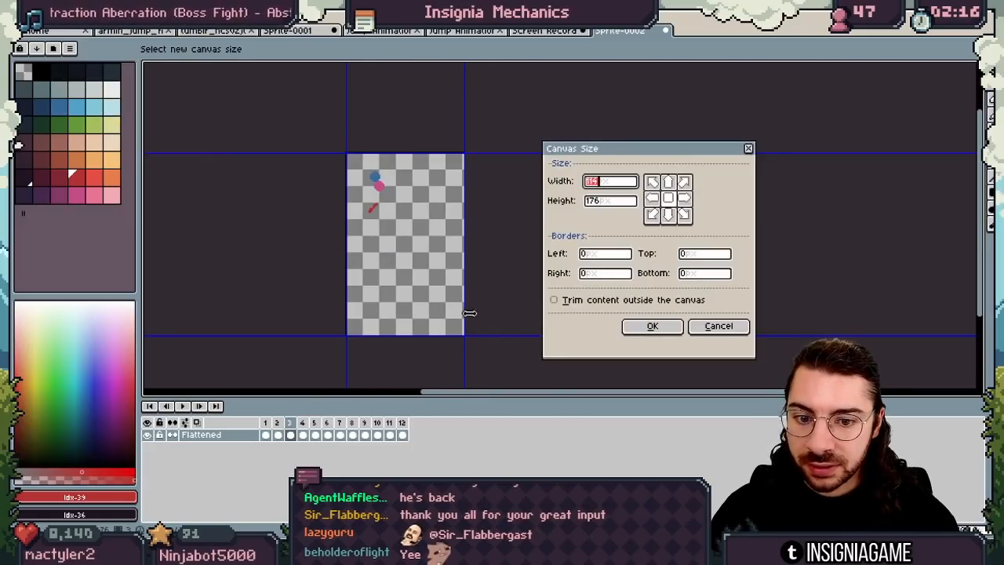
{"action": "left_click_drag", "start_coordinate": [463, 337], "coordinate": [411, 209]}
{"action": "scroll", "coordinate": [411, 221], "scroll_direction": "up", "scroll_amount": 2}
{"action": "left_click", "coordinate": [659, 325]}
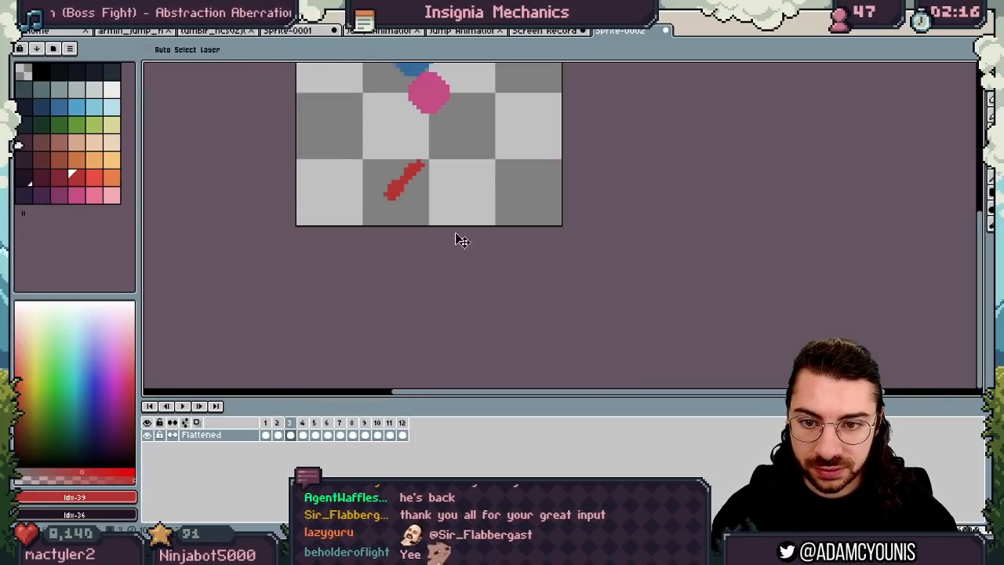
Save the sprite as Armin Jump 2 and export its 12 frames as a horizontal strip to Armin Jump 2.png.
{"action": "scroll", "coordinate": [459, 240], "scroll_direction": "down", "scroll_amount": 2}
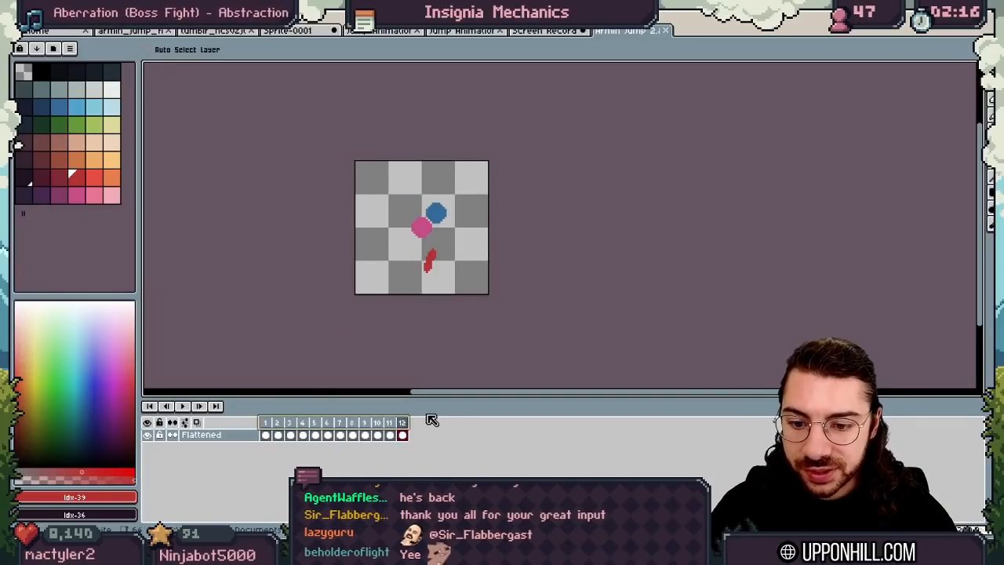
{"action": "key", "text": "ctrl+e"}
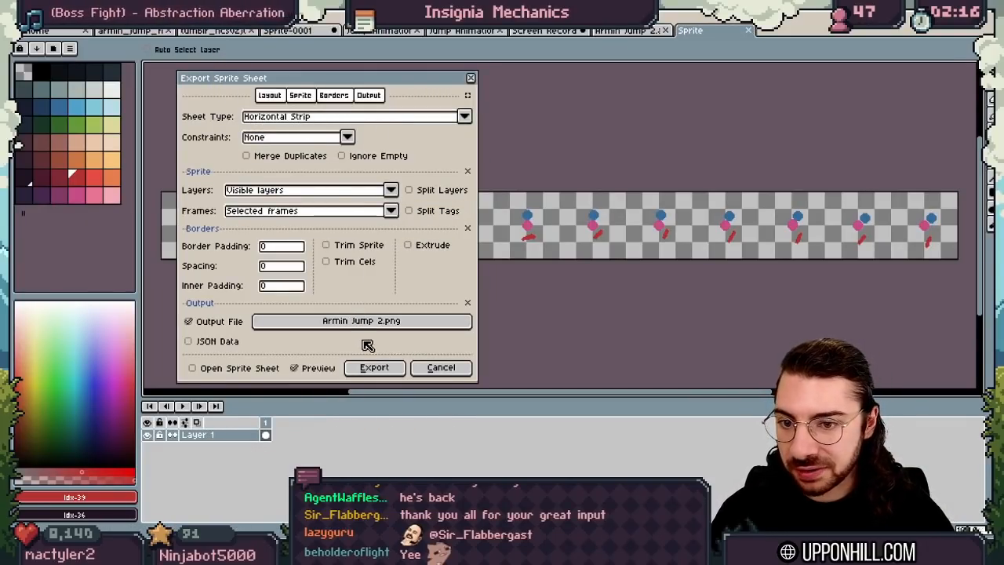
{"action": "left_click", "coordinate": [377, 368]}
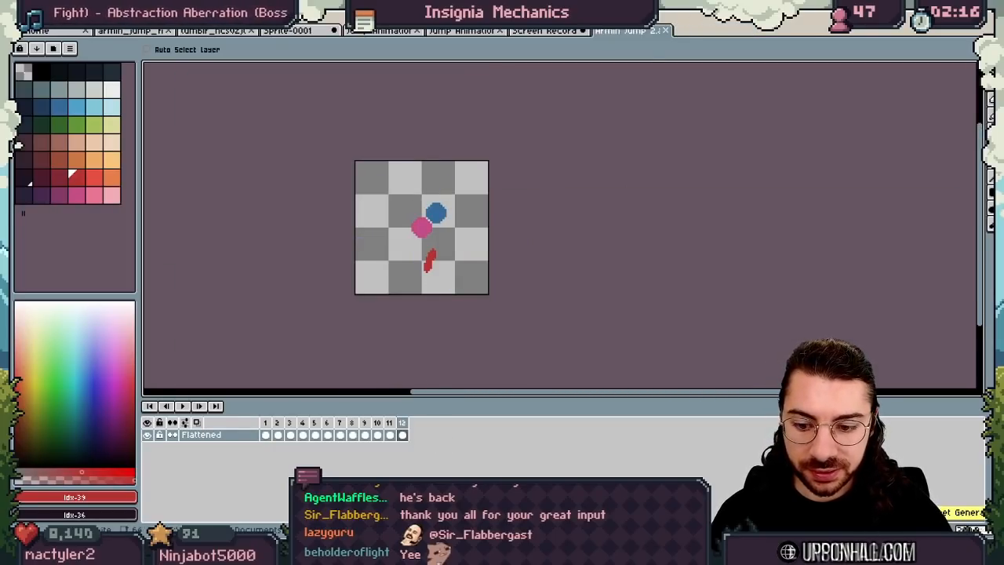
Switch to Unity, search the project assets for "jump 2" and open the Armin Jump 2 sprite in the Sprite Editor.
{"action": "key", "text": "alt+Tab"}
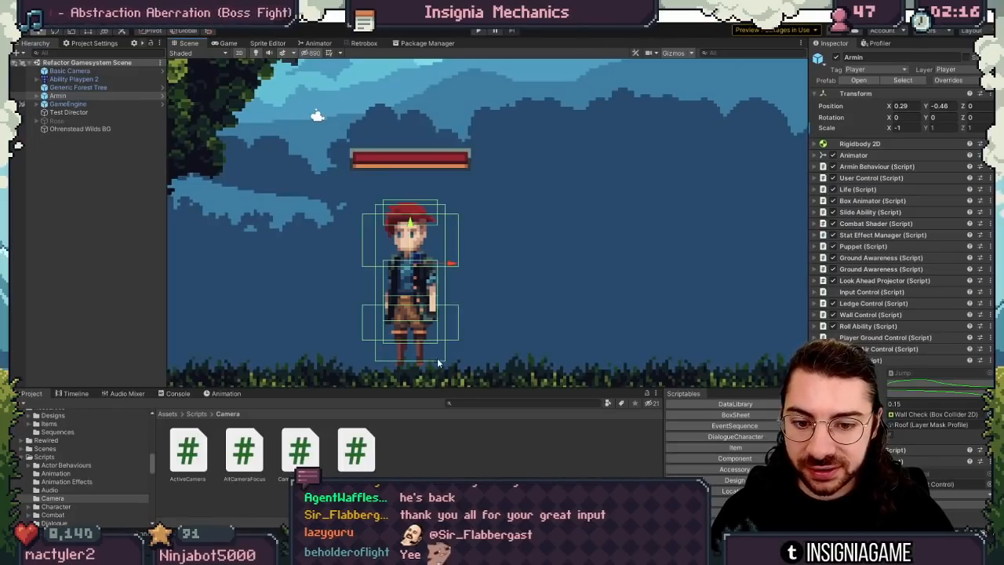
{"action": "left_click", "coordinate": [469, 401]}
{"action": "type", "text": "jump 2"}
{"action": "left_click_drag", "start_coordinate": [389, 390], "coordinate": [336, 281]}
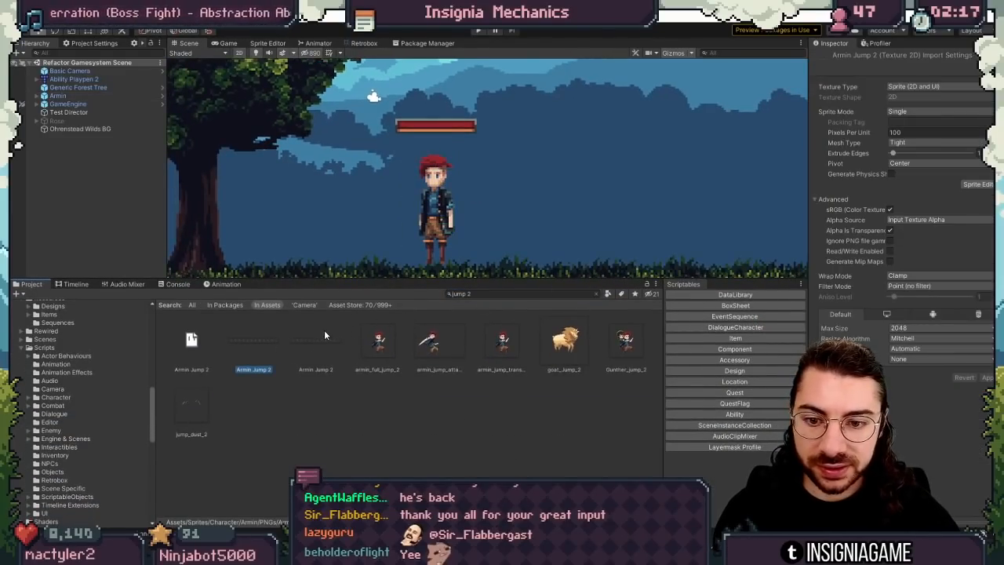
{"action": "left_click", "coordinate": [324, 336]}
{"action": "left_click", "coordinate": [279, 45]}
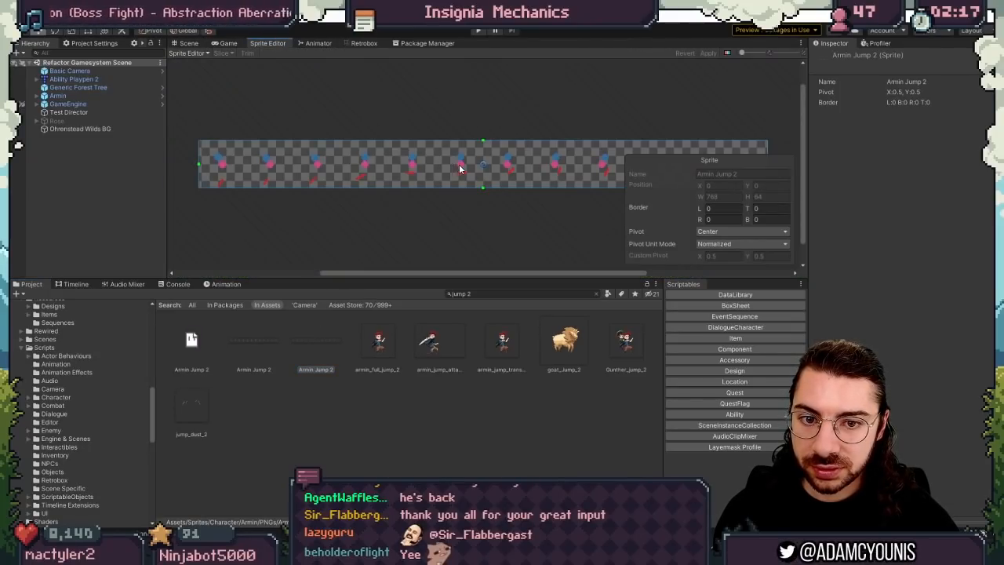
Set the Armin Jump 2 texture's sprite mode to Multiple, enable Read/Write and apply the import settings.
{"action": "left_click", "coordinate": [259, 345]}
{"action": "left_click", "coordinate": [925, 111]}
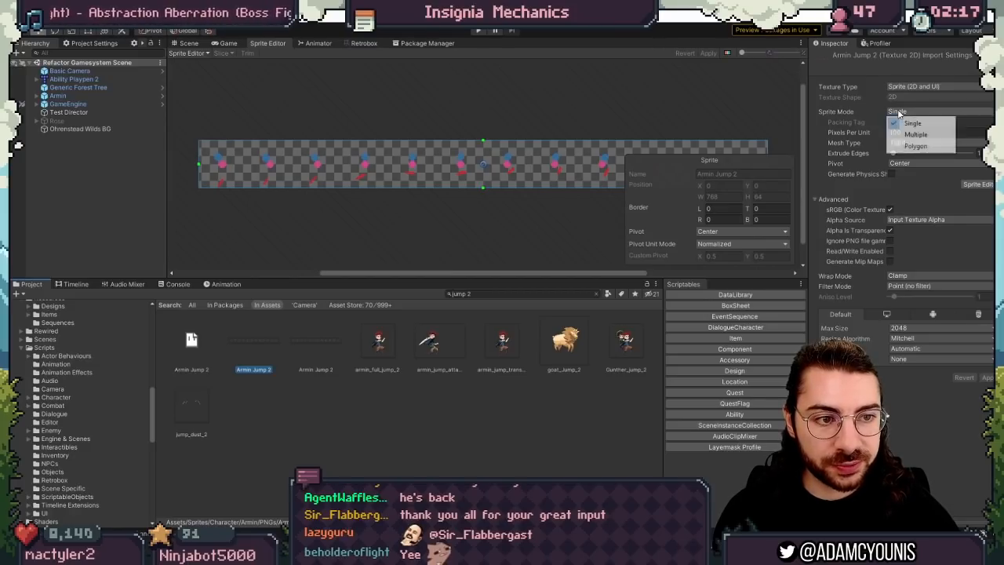
{"action": "left_click", "coordinate": [910, 128]}
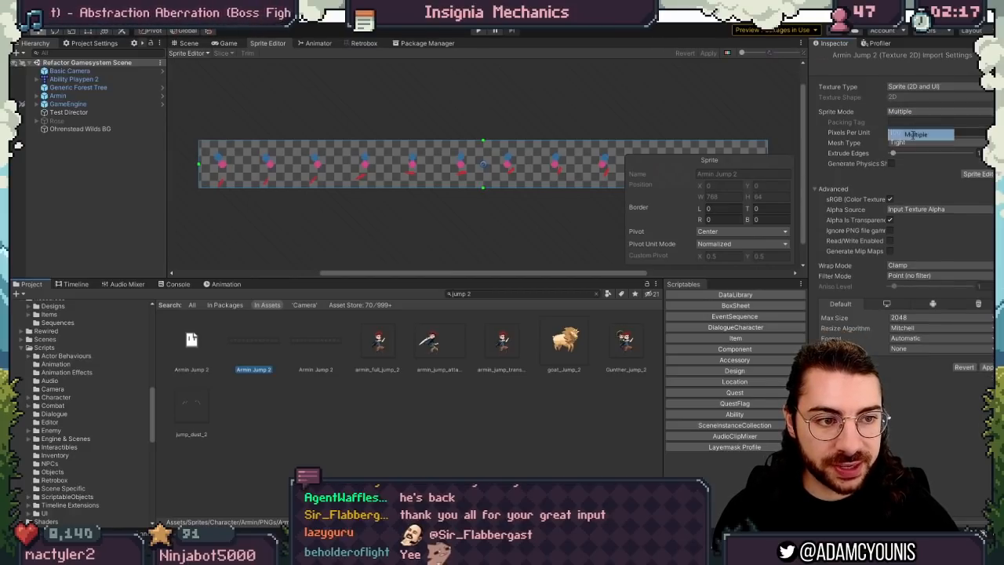
{"action": "left_click", "coordinate": [890, 241]}
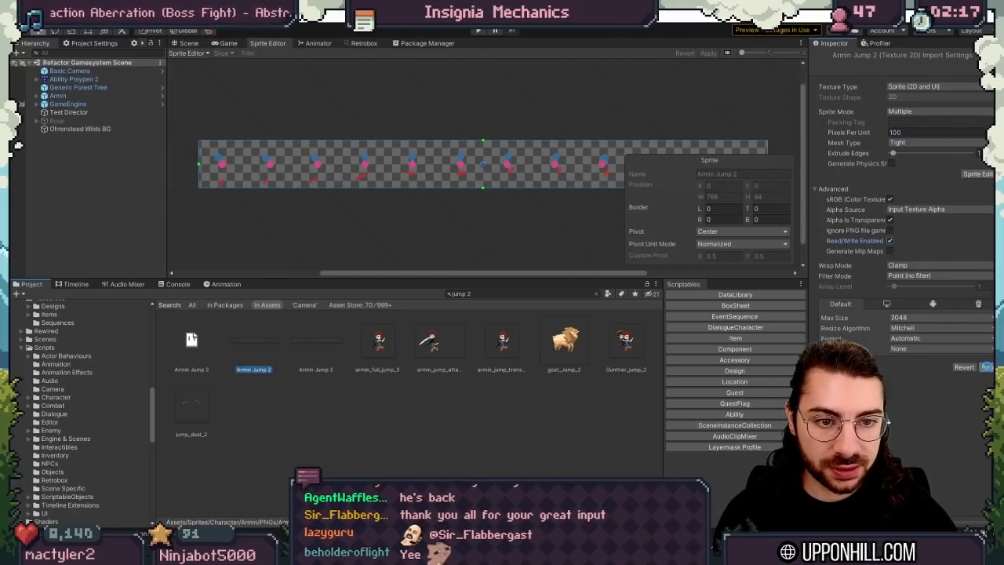
{"action": "left_click", "coordinate": [709, 53]}
Slice the Armin Jump 2 strip by cell size into 64 × 64 px sprites and apply the slicing.
{"action": "left_click", "coordinate": [221, 54]}
{"action": "left_click", "coordinate": [322, 63]}
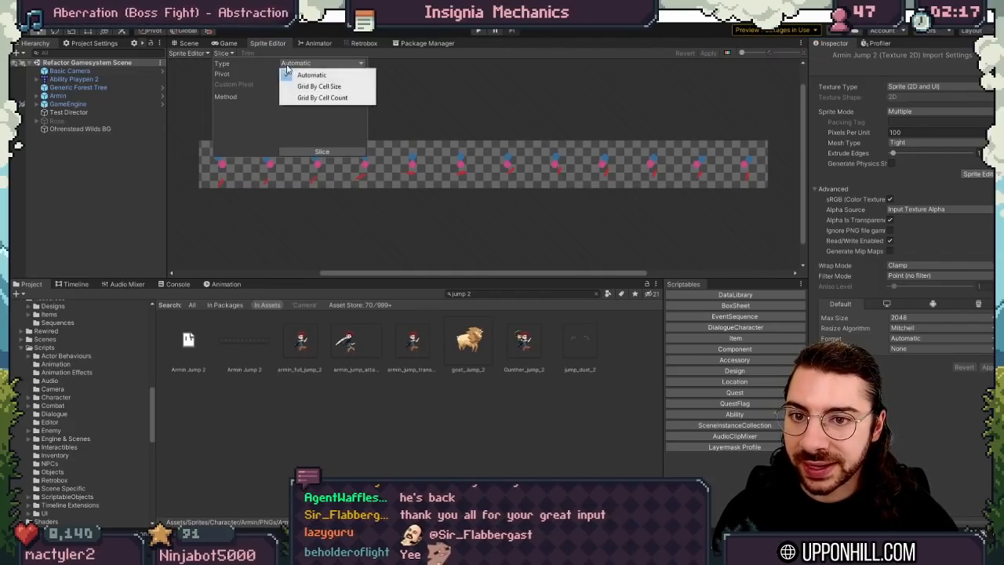
{"action": "left_click", "coordinate": [307, 86]}
{"action": "left_click", "coordinate": [330, 151]}
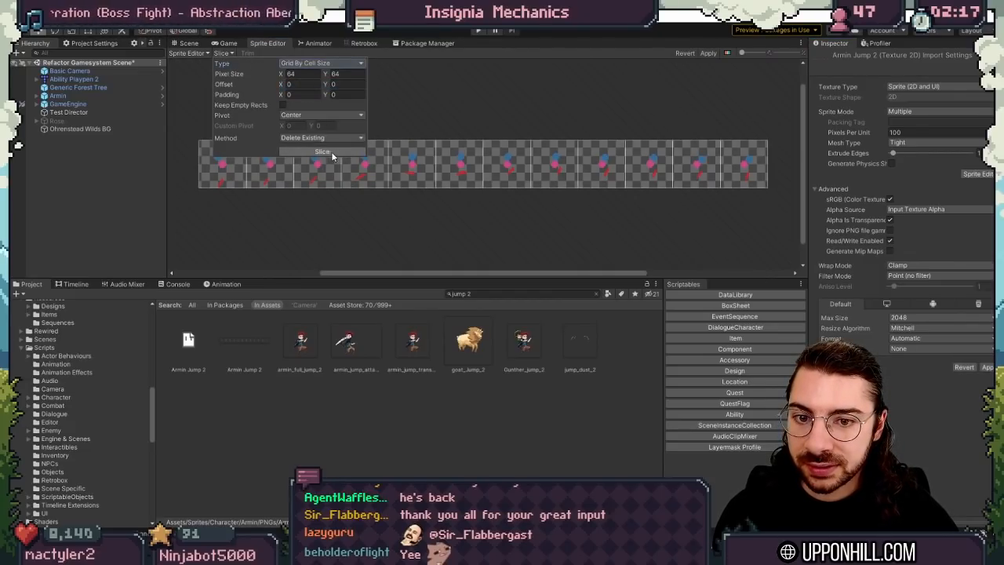
{"action": "left_click", "coordinate": [706, 52]}
Assign the Armin Jump 2 sheet to the Armin prefab's Player Air Control script, save the prefab and return to the scene.
{"action": "scroll", "coordinate": [259, 164], "scroll_direction": "up", "scroll_amount": 4}
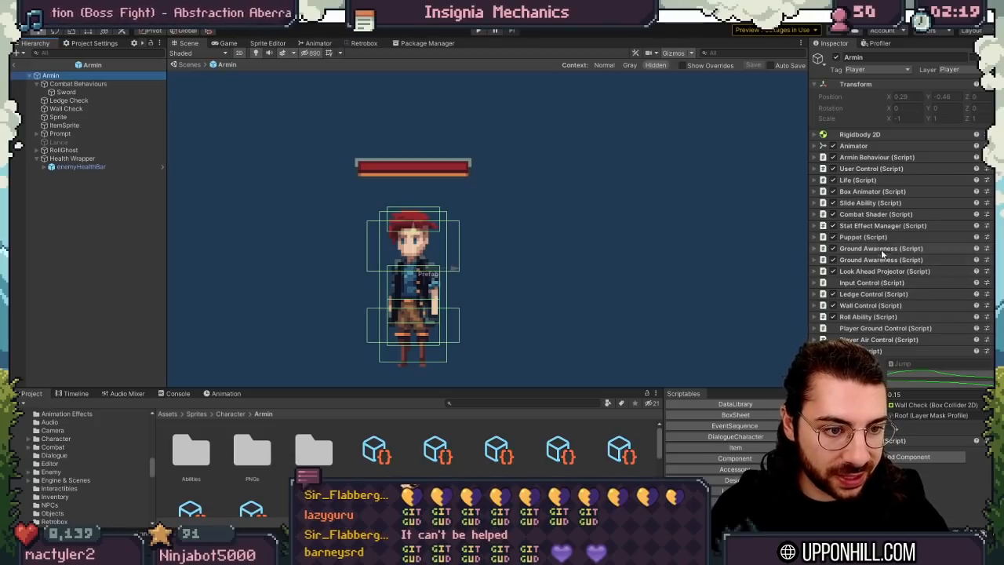
{"action": "left_click", "coordinate": [879, 340]}
{"action": "left_click", "coordinate": [994, 373]}
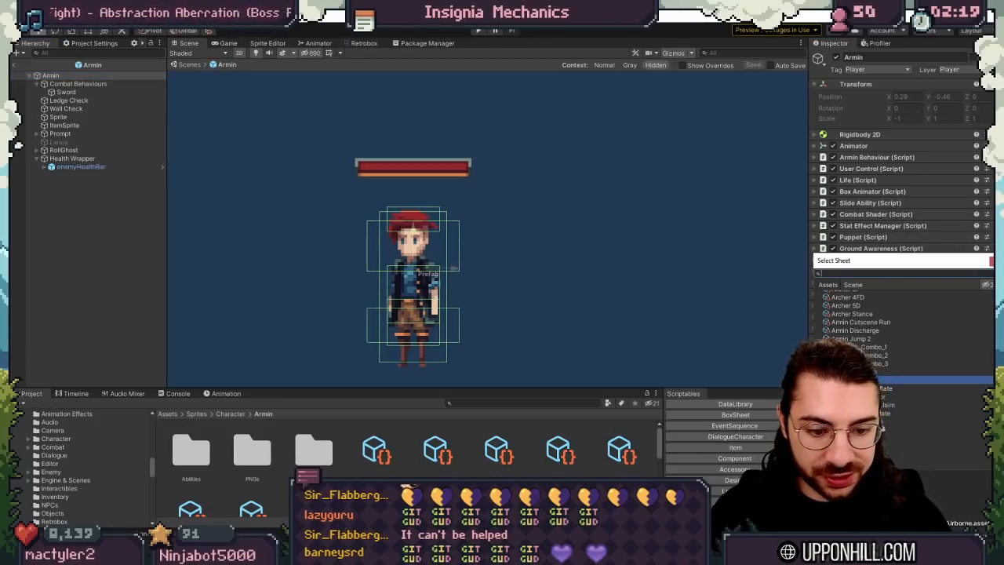
{"action": "type", "text": "jum"}
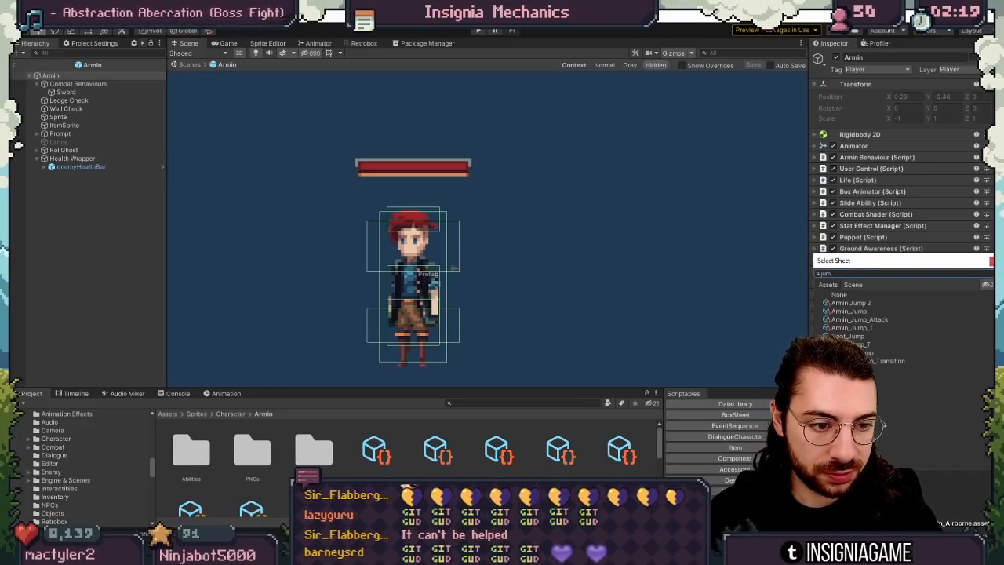
{"action": "double_click", "coordinate": [851, 303]}
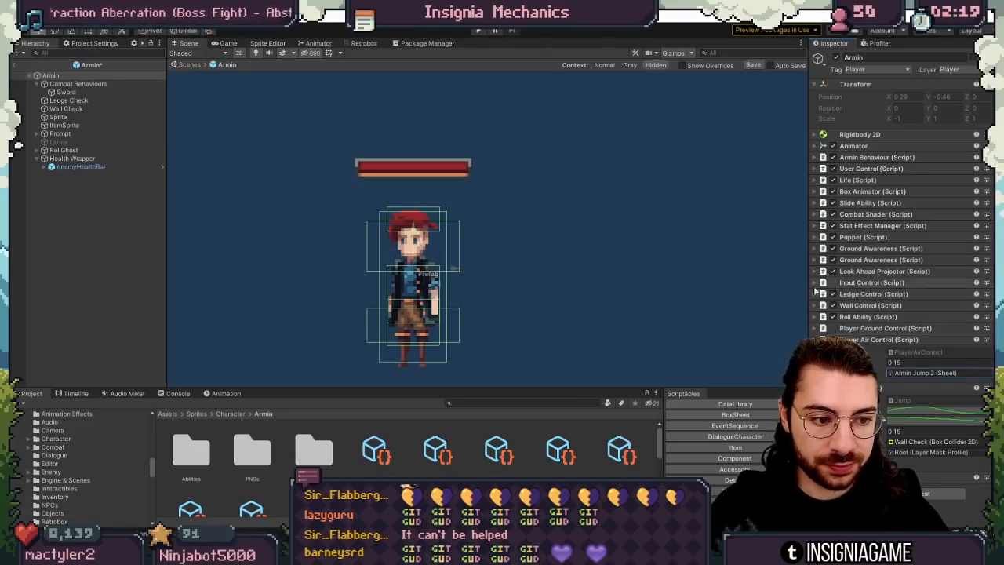
{"action": "key", "text": "ctrl+s"}
{"action": "left_click", "coordinate": [187, 65]}
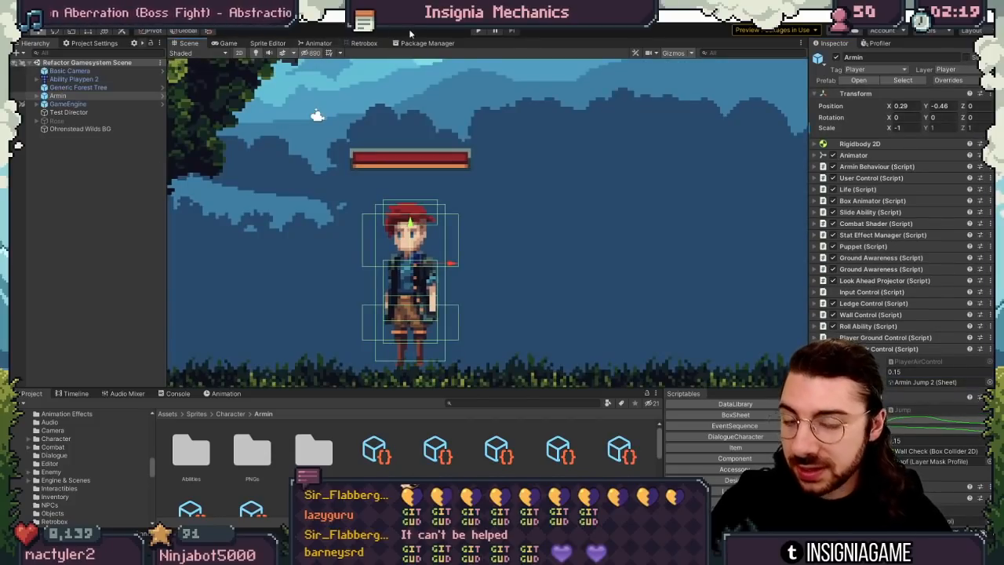
Run the game and make Armin move and jump to test the new jump animation.
{"action": "left_click", "coordinate": [476, 31]}
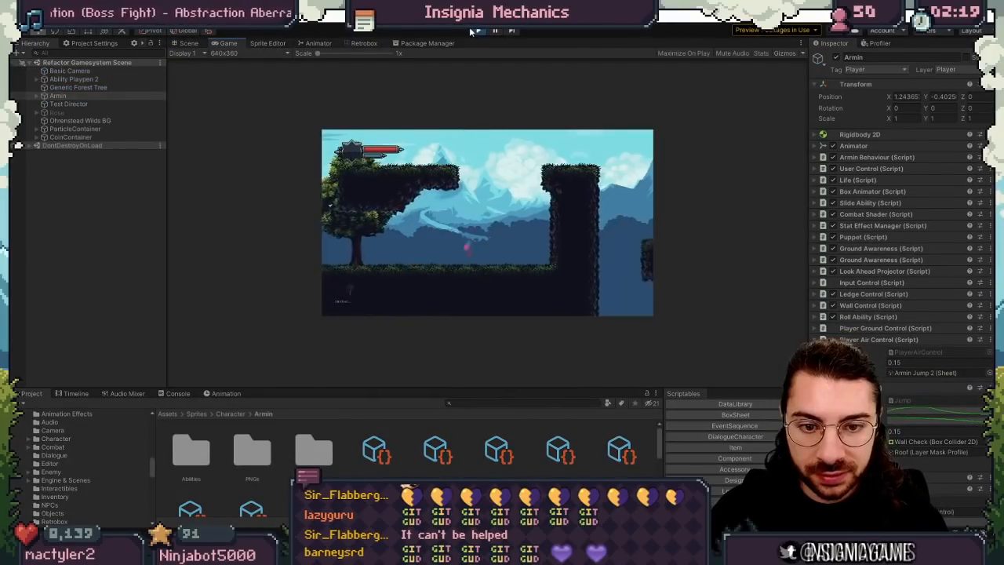
{"action": "key", "text": "Left"}
{"action": "key", "text": "space"}
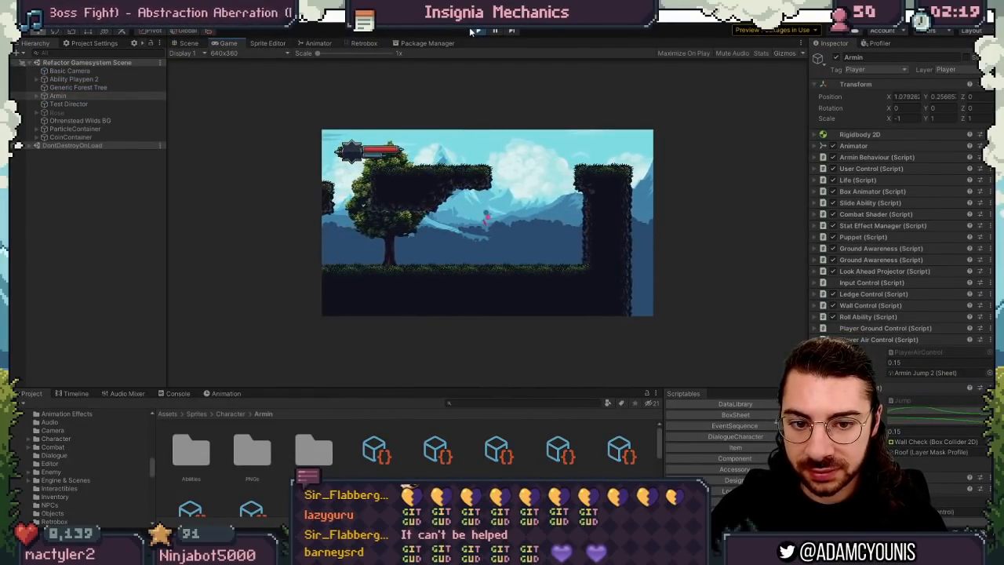
Playtest the placeholder jump animation in the enlarged game view by running and jumping across the level's platforms.
{"action": "key", "text": "shift+space"}
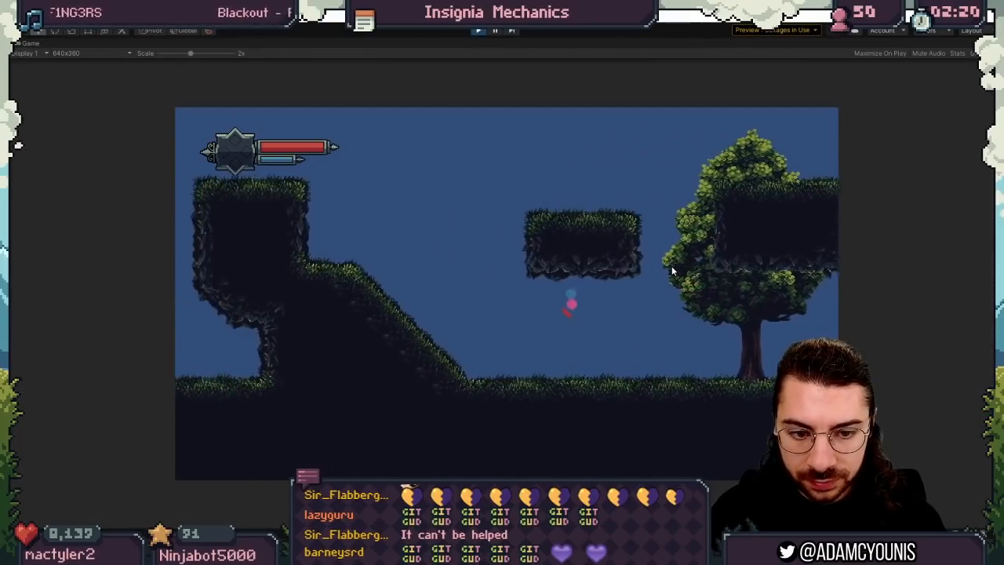
{"action": "key", "text": "Right"}
{"action": "key", "text": "space"}
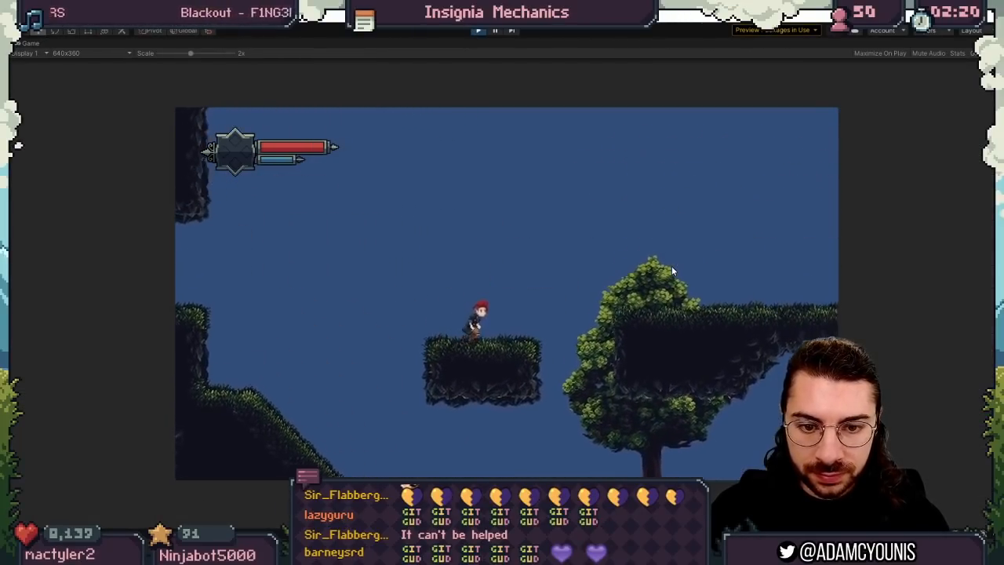
{"action": "key", "text": "space"}
{"action": "key", "text": "space"}
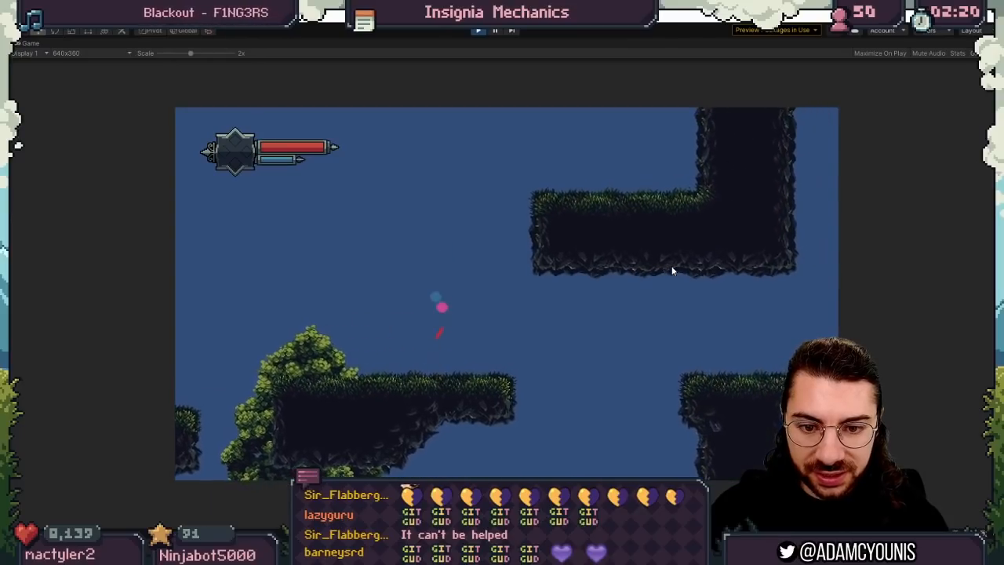
{"action": "key", "text": "space"}
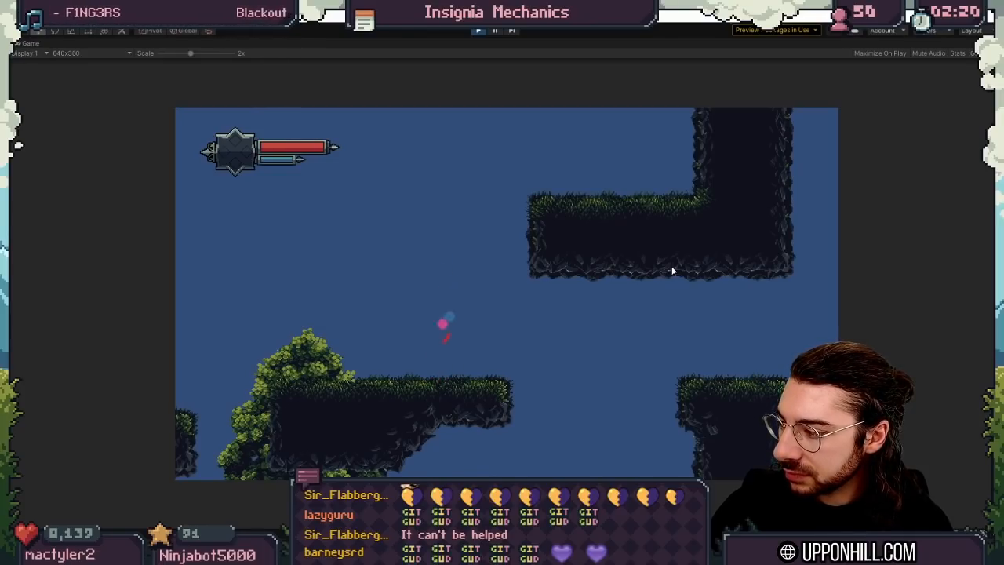
{"action": "key", "text": "d"}
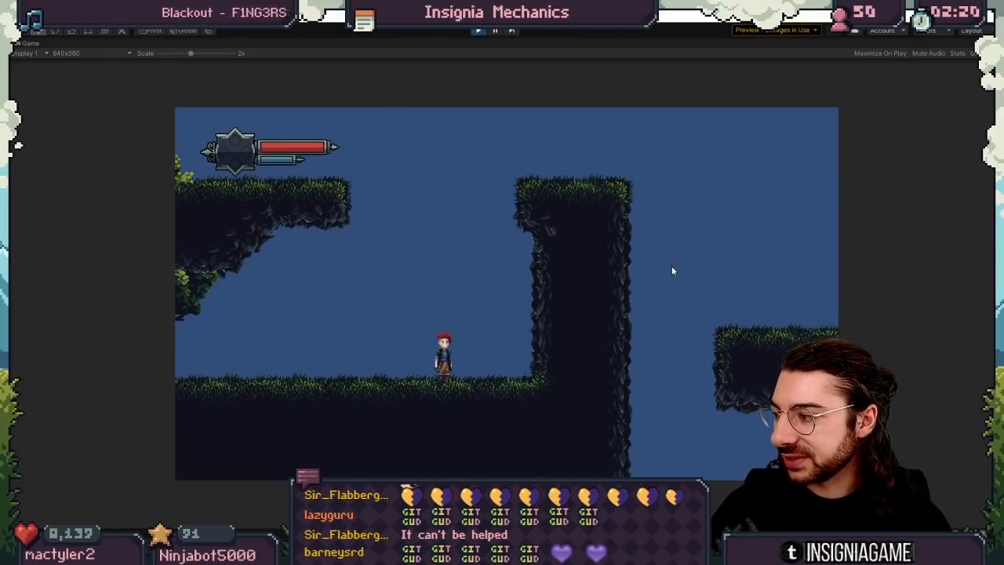
{"action": "key", "text": "d"}
{"action": "key", "text": "space"}
{"action": "key", "text": "a"}
{"action": "key", "text": "d"}
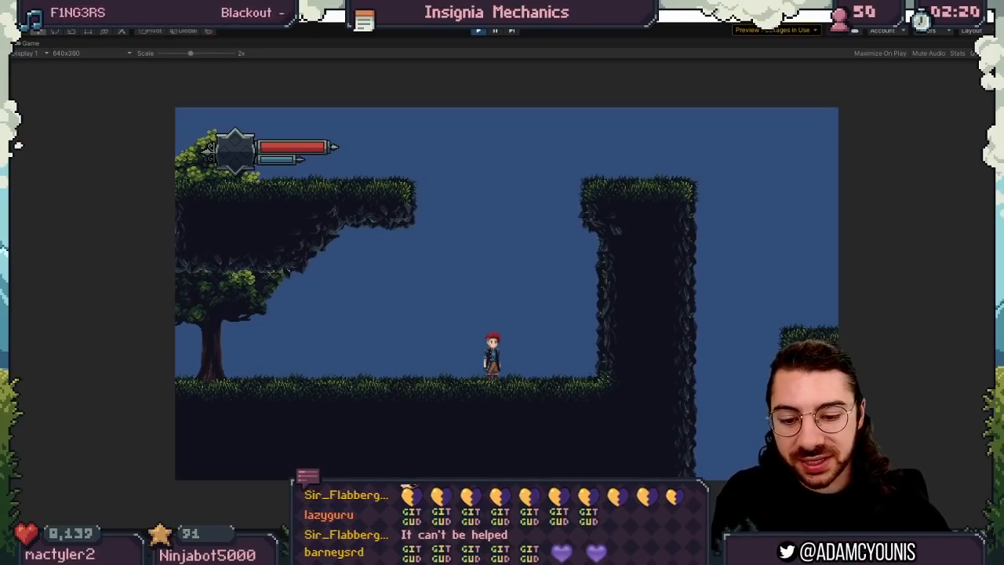
Switch to Aseprite and compare the Screen Record and Armin Jump 2 sprites with the running game.
{"action": "key", "text": "alt+Tab"}
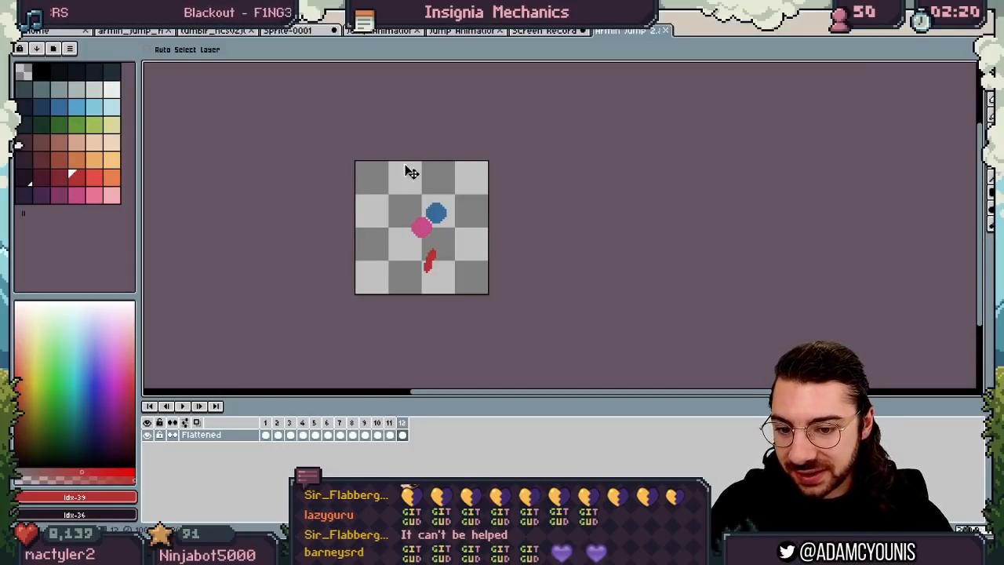
{"action": "left_click", "coordinate": [546, 31]}
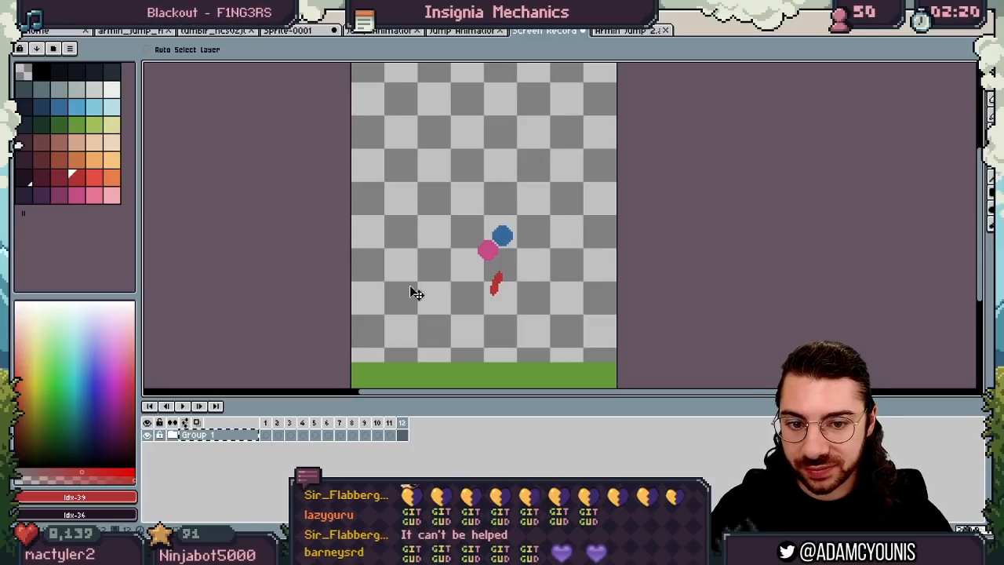
{"action": "left_click", "coordinate": [623, 32]}
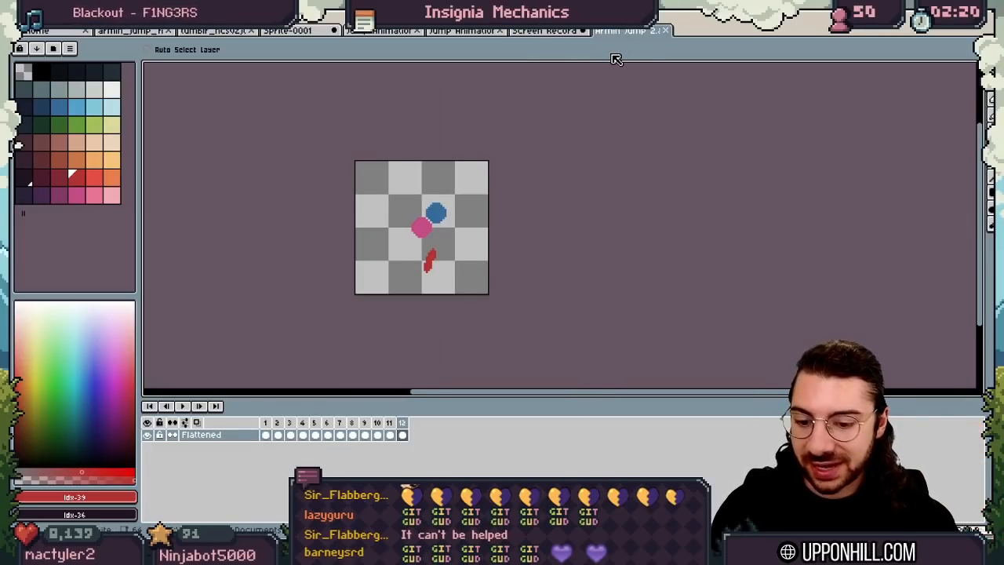
{"action": "key", "text": "alt+Tab"}
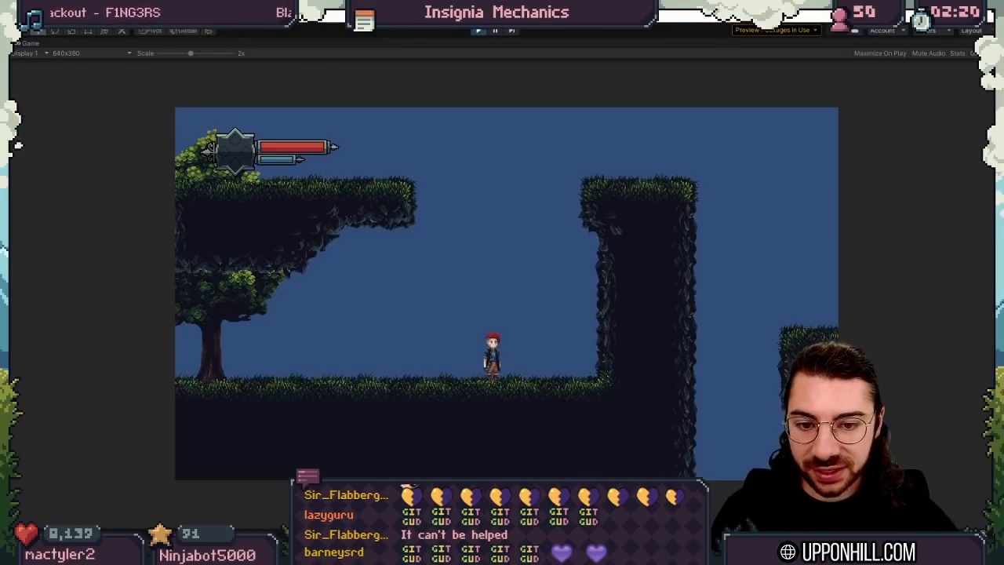
{"action": "key", "text": "alt+Tab"}
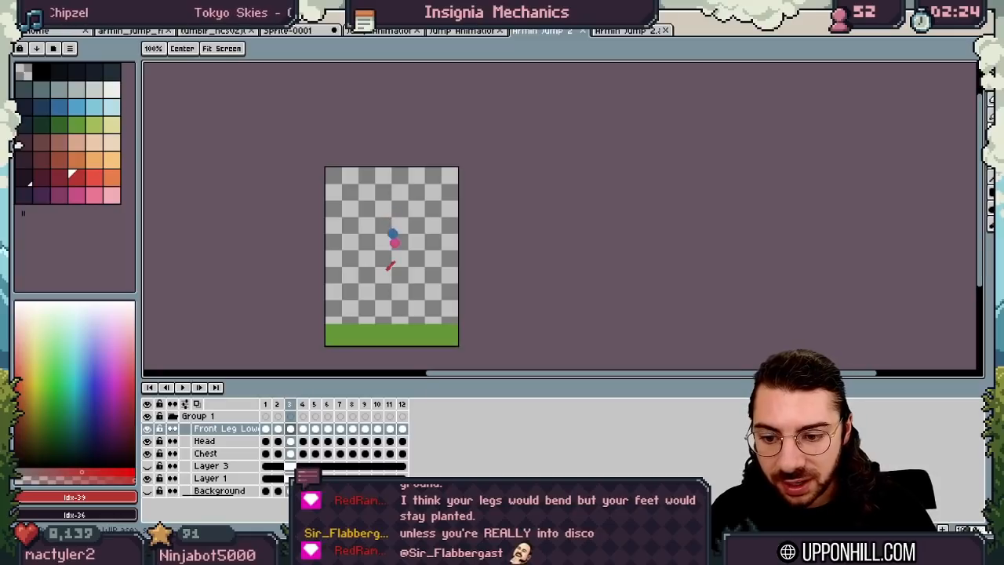
Paint the arm in light green on the Front Arm layer, frame by frame from frame 1 to frame 8.
{"action": "key", "text": "Left"}
{"action": "key", "text": "Left"}
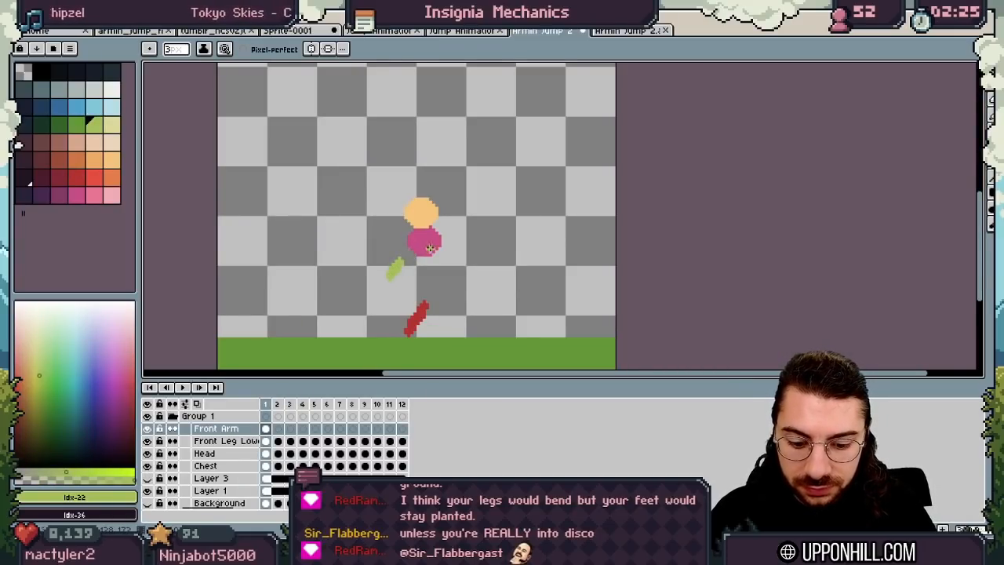
{"action": "key", "text": "Right"}
{"action": "key", "text": "Right"}
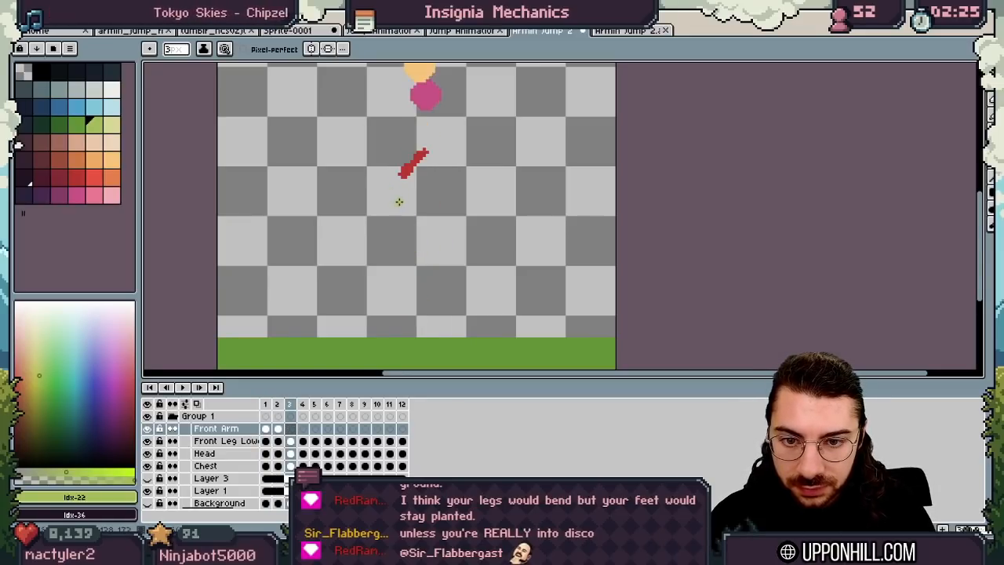
{"action": "key", "text": "Right"}
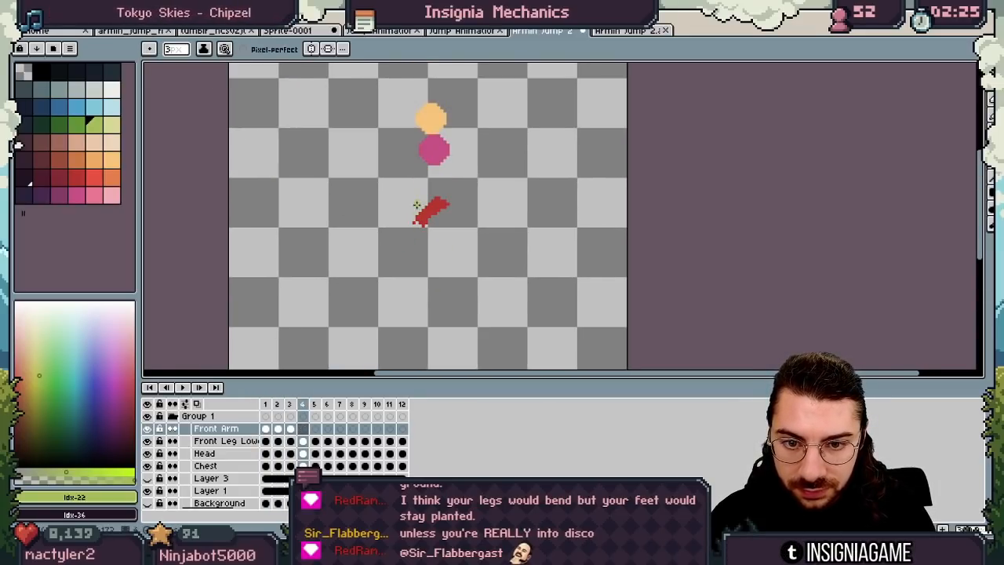
{"action": "left_click_drag", "start_coordinate": [405, 160], "coordinate": [398, 165]}
{"action": "key", "text": "Right"}
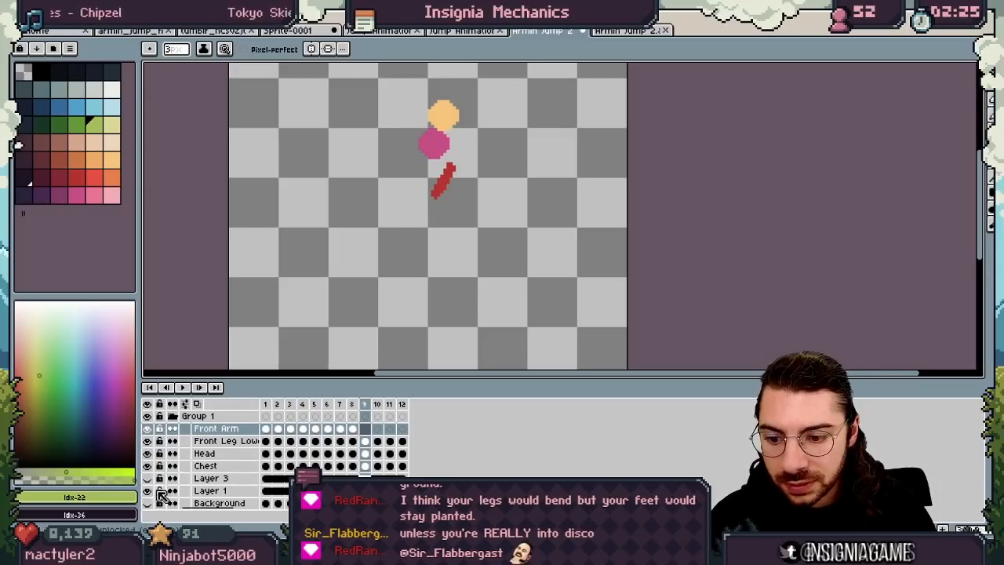
Add a new layer directly above Background and fill its first frame with dark navy.
{"action": "left_click", "coordinate": [147, 503]}
{"action": "left_click", "coordinate": [147, 504]}
{"action": "left_click", "coordinate": [212, 506]}
{"action": "key", "text": "shift+n"}
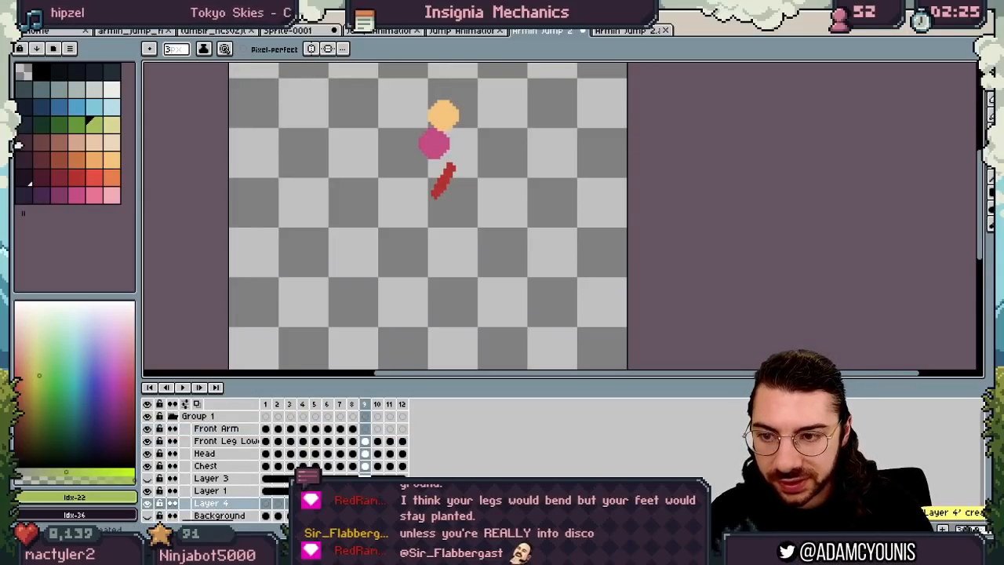
{"action": "left_click", "coordinate": [87, 69]}
{"action": "key", "text": "g"}
{"action": "left_click", "coordinate": [274, 169]}
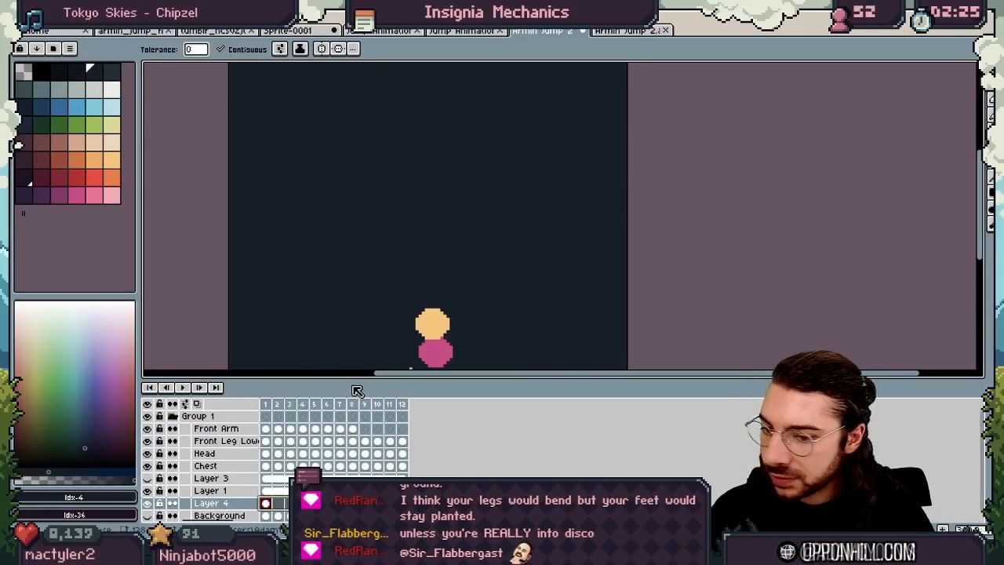
Link the cels of Layer 4 across frames 1 to 12 and play the animation from frame 1.
{"action": "left_click_drag", "start_coordinate": [346, 379], "coordinate": [350, 249]}
{"action": "left_click", "coordinate": [299, 375]}
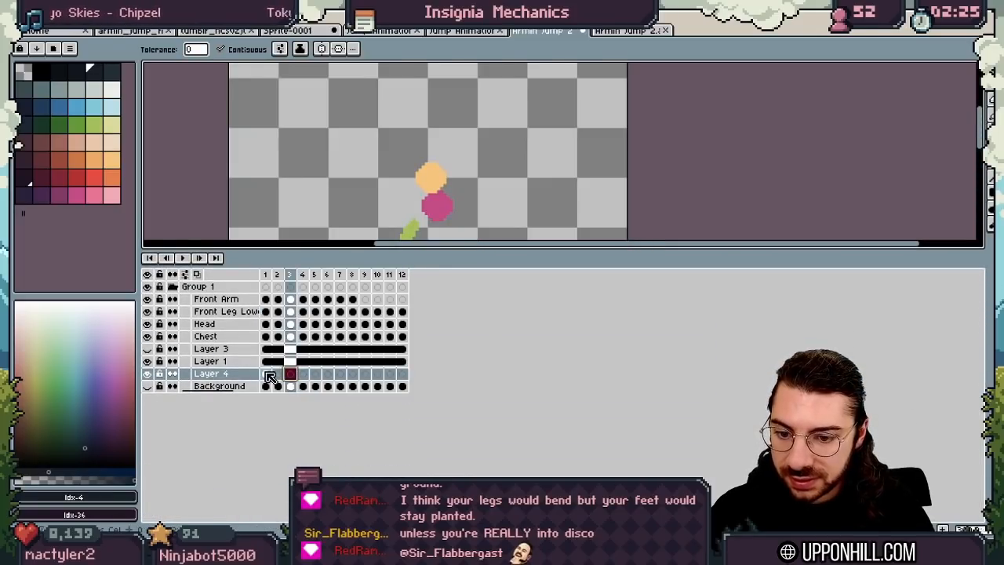
{"action": "left_click", "coordinate": [267, 375]}
{"action": "left_click_drag", "start_coordinate": [404, 376], "coordinate": [269, 375]}
{"action": "right_click", "coordinate": [268, 377]}
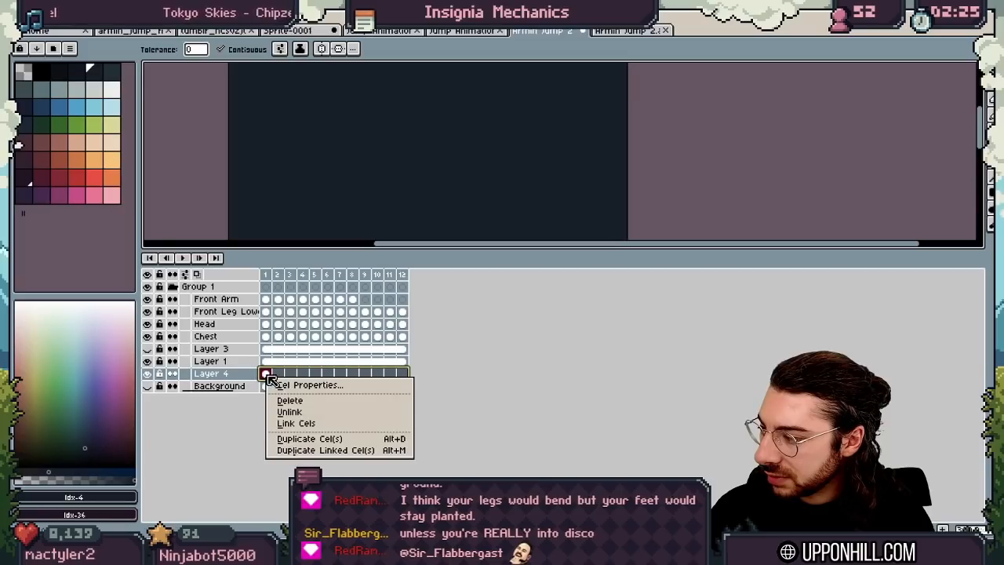
{"action": "left_click", "coordinate": [292, 423]}
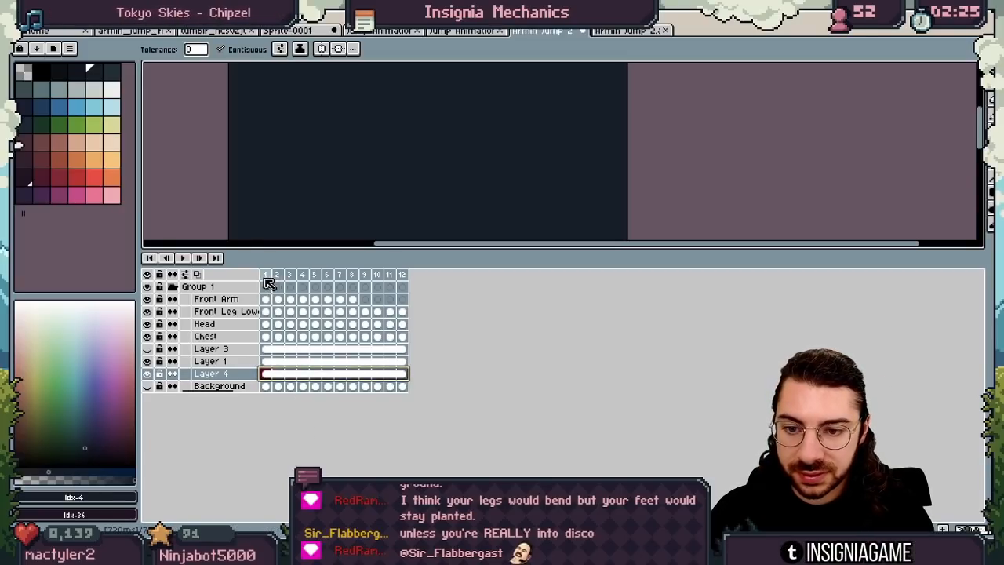
{"action": "left_click", "coordinate": [269, 284]}
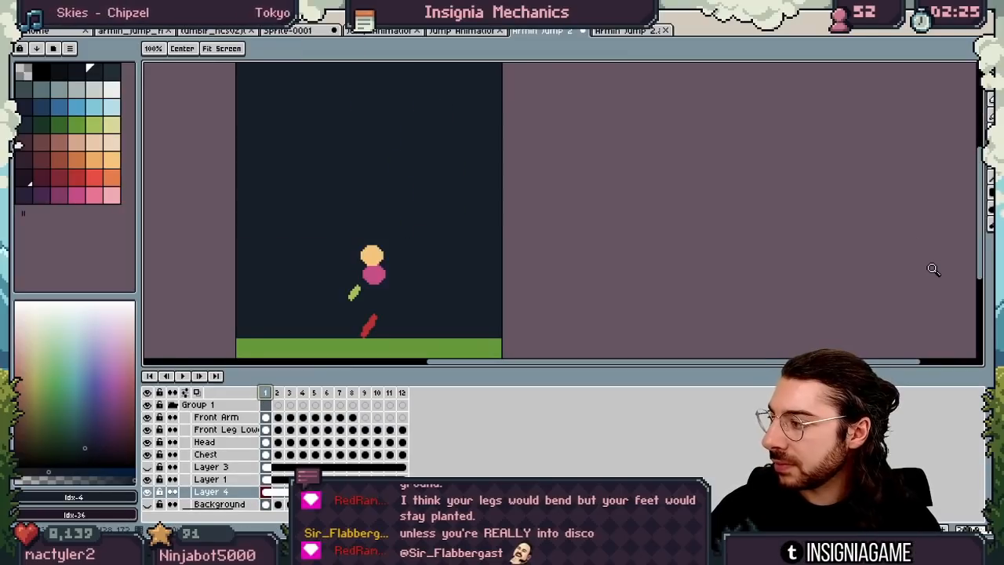
{"action": "key", "text": "Return"}
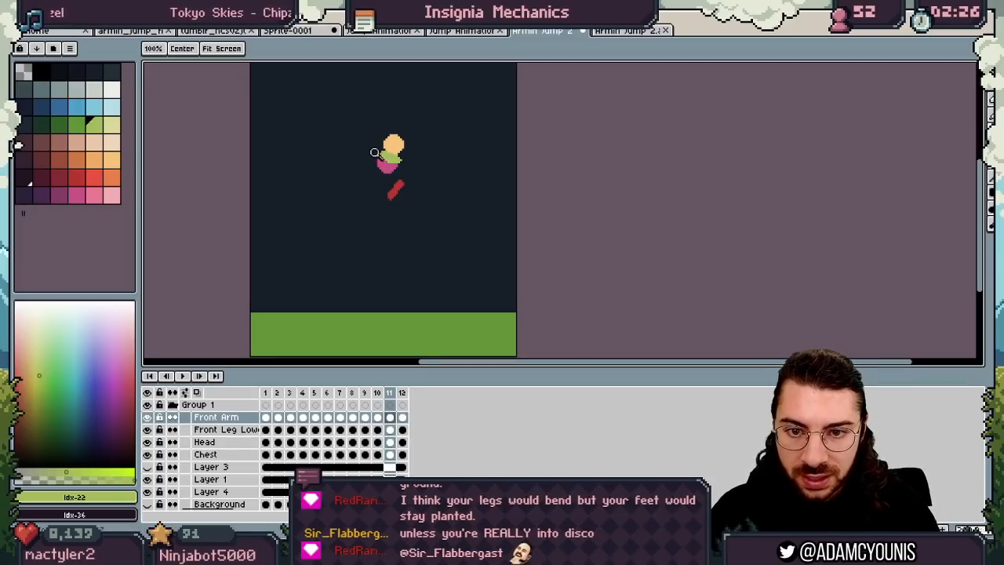
Redraw the green front arm on frame 11 as a raised stroke across the head and erase the old arm.
{"action": "left_click", "coordinate": [374, 151]}
{"action": "key", "text": "b"}
{"action": "left_click_drag", "start_coordinate": [380, 146], "coordinate": [421, 122]}
{"action": "key", "text": "e"}
{"action": "left_click_drag", "start_coordinate": [405, 162], "coordinate": [395, 167]}
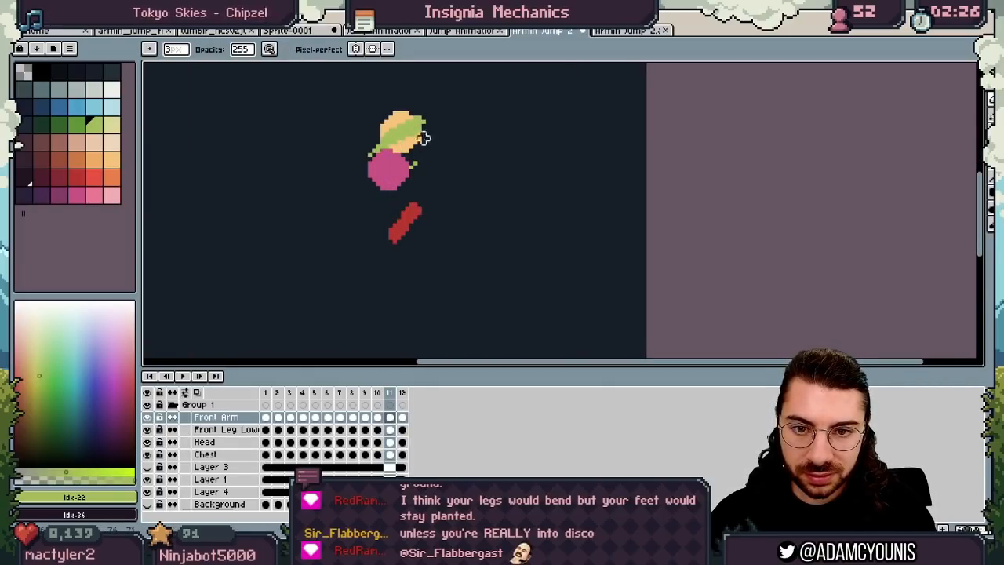
{"action": "key", "text": "b"}
Redraw the green front arm on frame 12 raised above the head, undoing the first stroke.
{"action": "key", "text": "Right"}
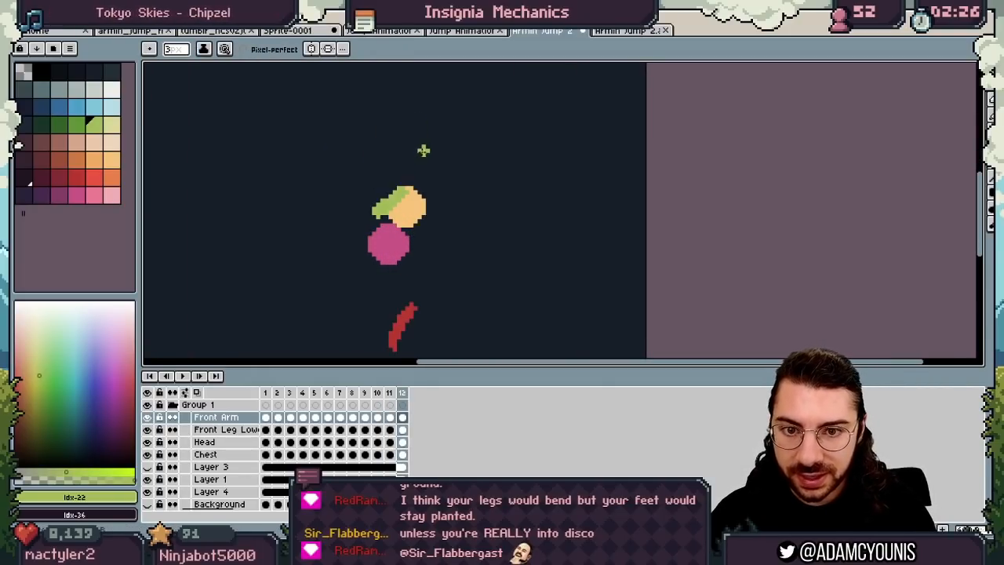
{"action": "key", "text": "b"}
{"action": "left_click_drag", "start_coordinate": [368, 188], "coordinate": [409, 173]}
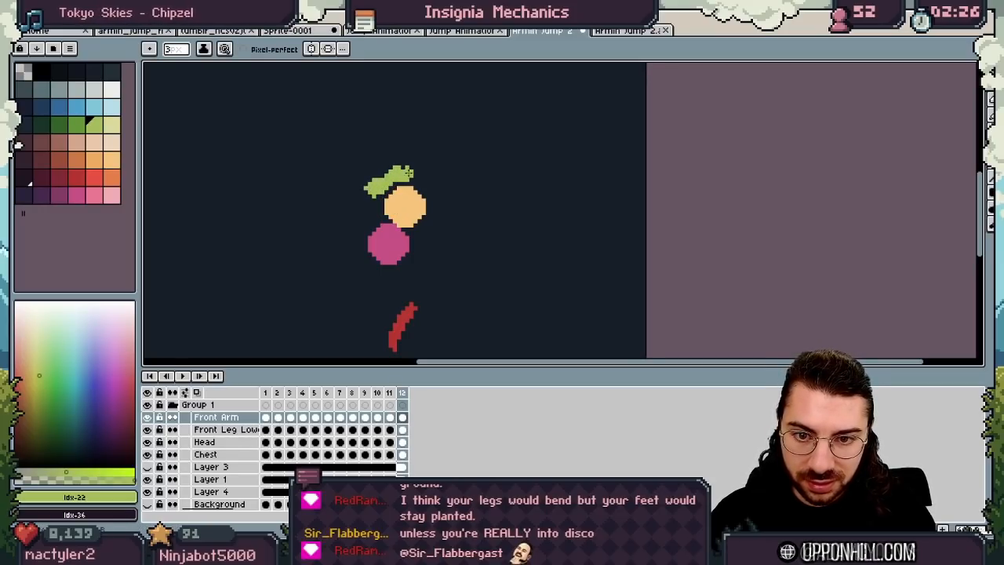
{"action": "key", "text": "ctrl+z"}
{"action": "left_click_drag", "start_coordinate": [420, 132], "coordinate": [428, 222]}
Play back the full jump animation with the finished front arm and save the sprite.
{"action": "scroll", "coordinate": [428, 222], "scroll_direction": "down", "scroll_amount": 3}
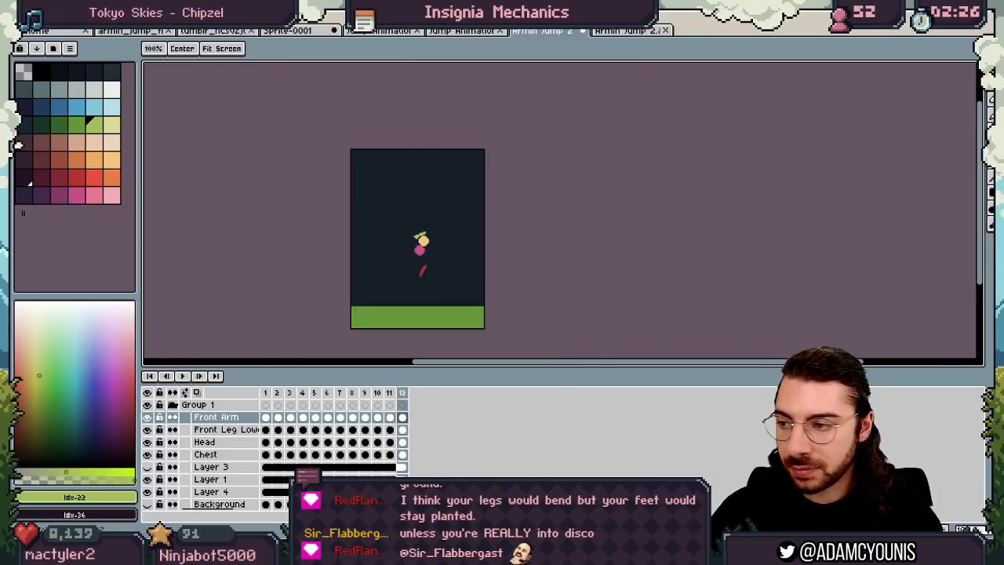
{"action": "key", "text": "Return"}
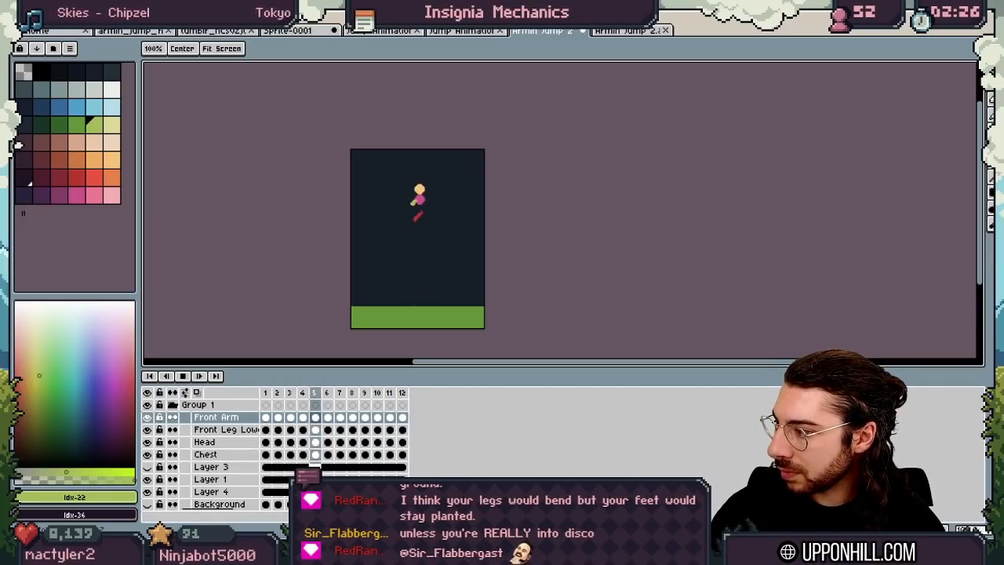
{"action": "key", "text": "ctrl+s"}
Show the standing character reference beside the jumping figure and select Layer 3.
{"action": "left_click", "coordinate": [414, 305]}
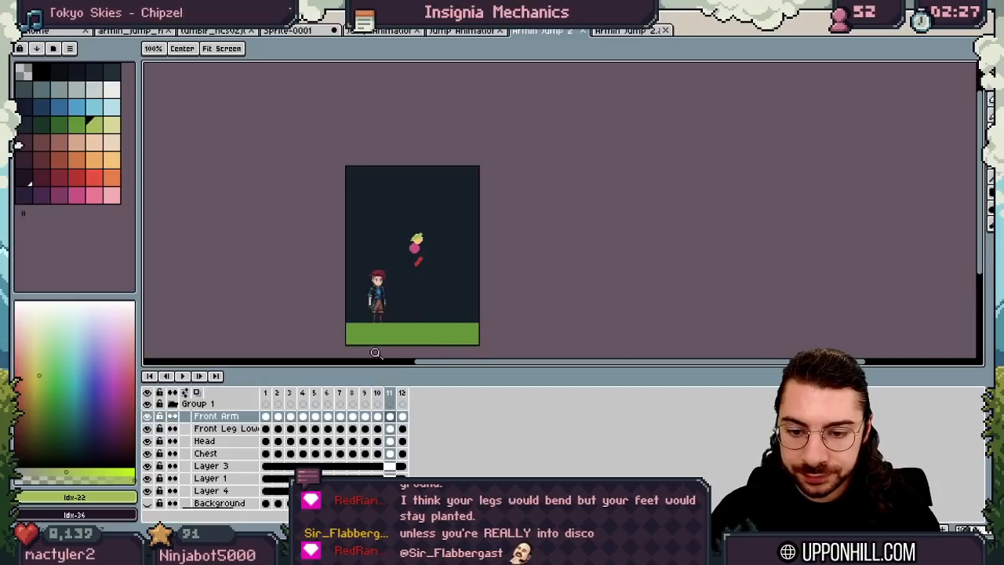
{"action": "left_click", "coordinate": [376, 353]}
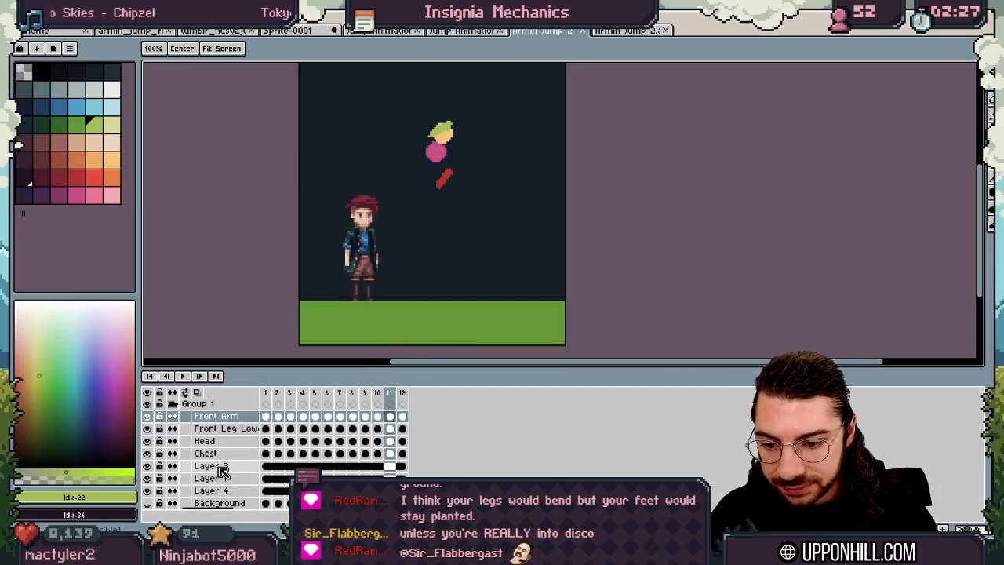
{"action": "left_click", "coordinate": [221, 466]}
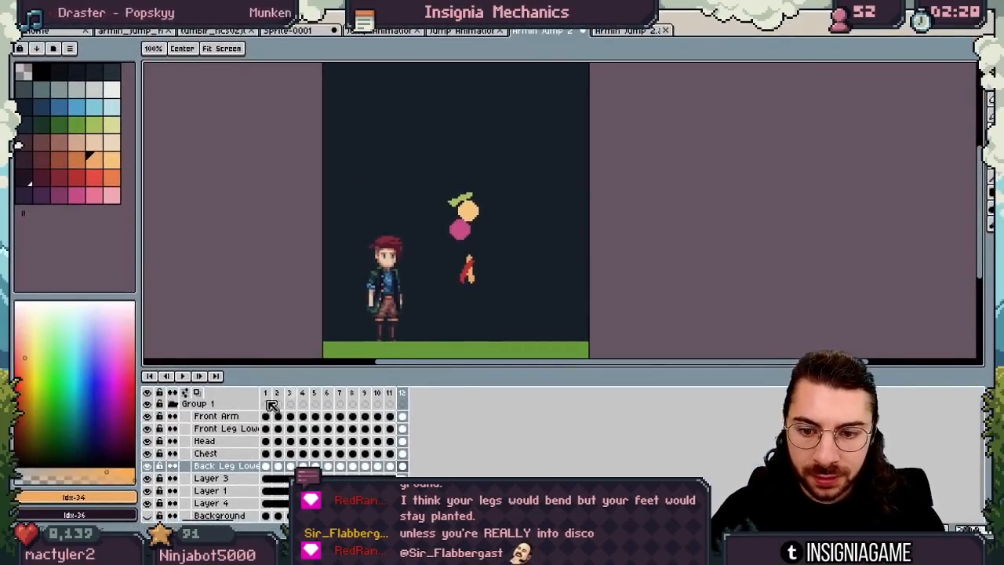
Redraw the orange lower back leg on frame 2 in a steeper, nearly vertical pose and replay the animation.
{"action": "mouse_move", "coordinate": [271, 405]}
{"action": "left_mouse_down"}
{"action": "mouse_move", "coordinate": [282, 394]}
{"action": "mouse_move", "coordinate": [417, 384]}
{"action": "mouse_move", "coordinate": [282, 391]}
{"action": "left_mouse_up"}
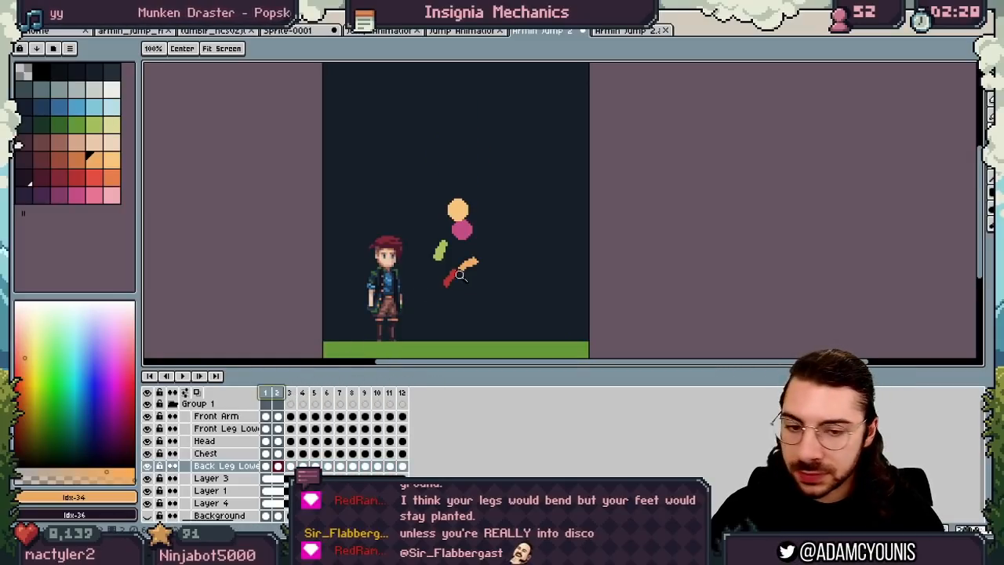
{"action": "scroll", "coordinate": [461, 267], "scroll_direction": "up", "scroll_amount": 1}
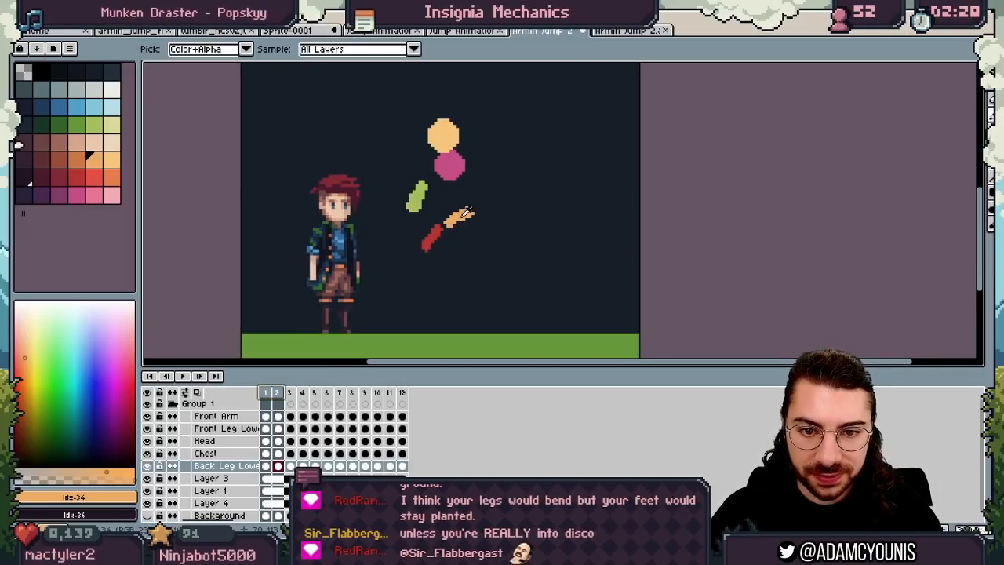
{"action": "key", "text": "e"}
{"action": "left_click_drag", "start_coordinate": [461, 222], "coordinate": [447, 222]}
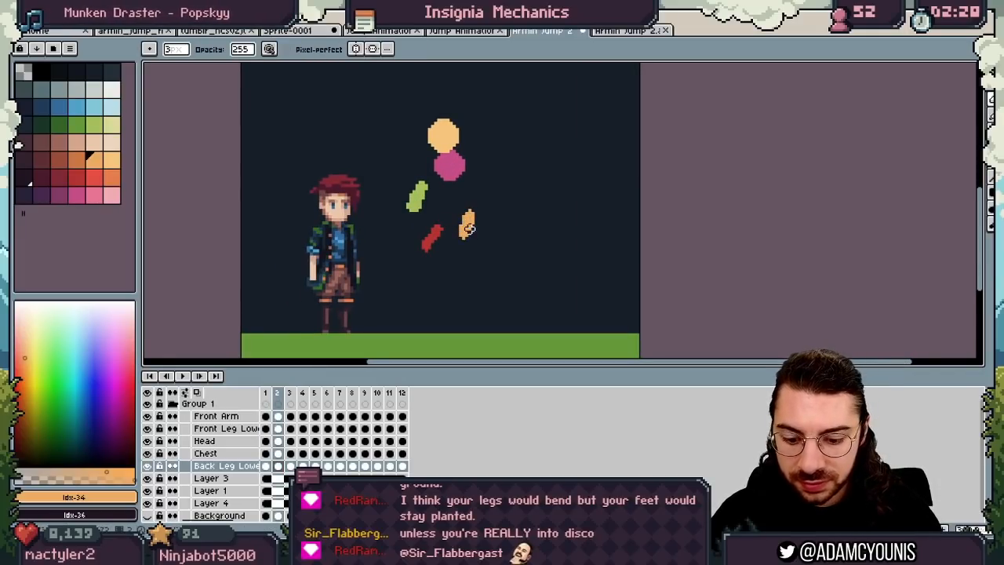
{"action": "scroll", "coordinate": [466, 224], "scroll_direction": "down", "scroll_amount": 2}
{"action": "key", "text": "Return"}
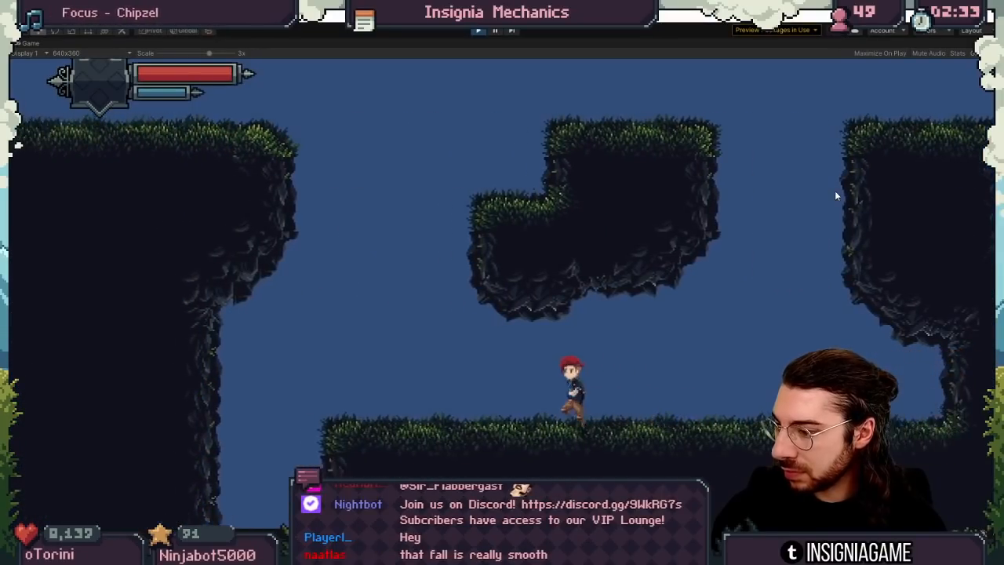
Test the jump animation in the running Unity game with running, vertical and wall jumps around the left cliff and central ledge.
{"action": "key", "text": "space"}
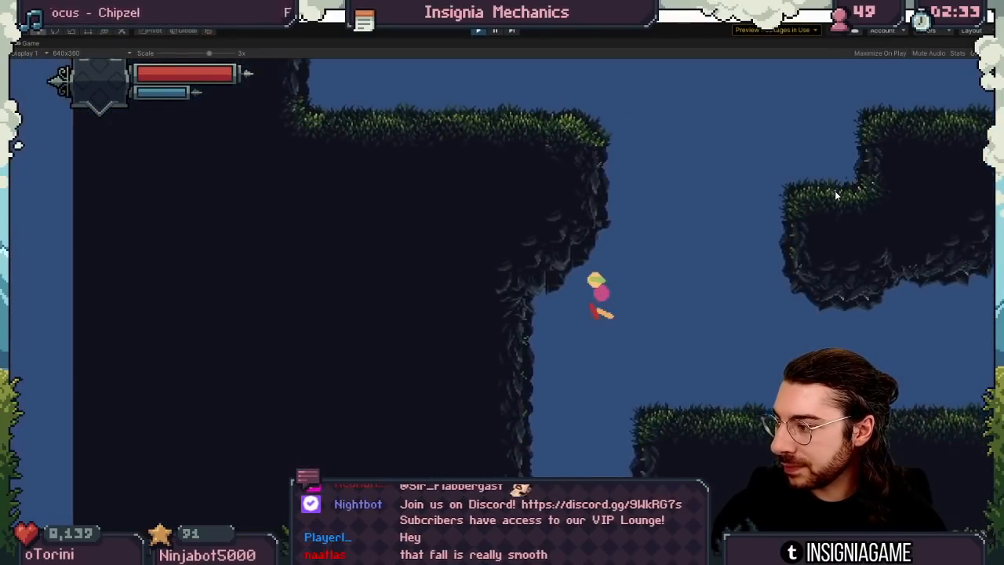
{"action": "key", "text": "space"}
{"action": "key", "text": "space"}
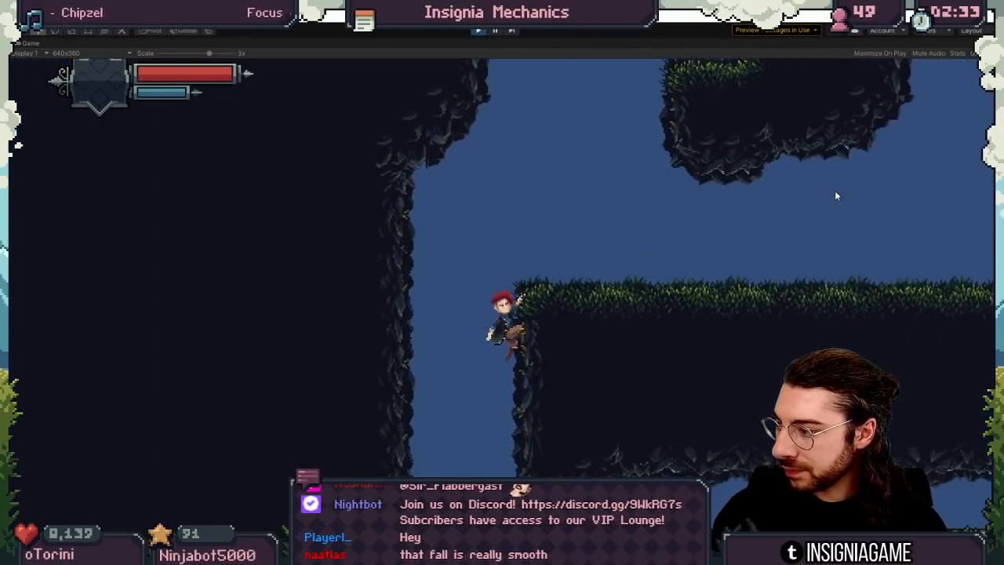
{"action": "key", "text": "Left"}
{"action": "key", "text": "space"}
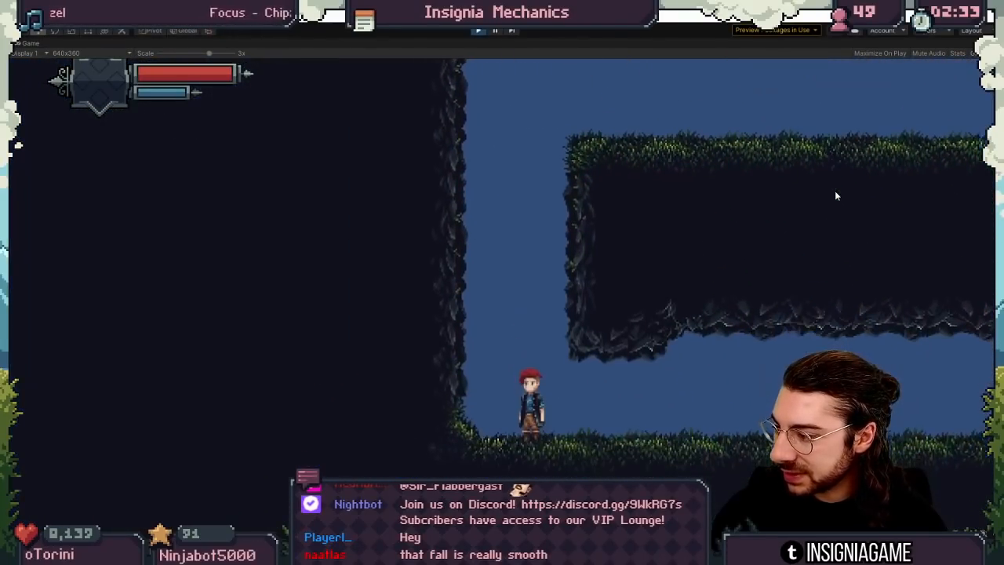
{"action": "key", "text": "Left"}
{"action": "key", "text": "space"}
{"action": "key", "text": "space"}
{"action": "key", "text": "Right"}
{"action": "key", "text": "Left"}
{"action": "key", "text": "space"}
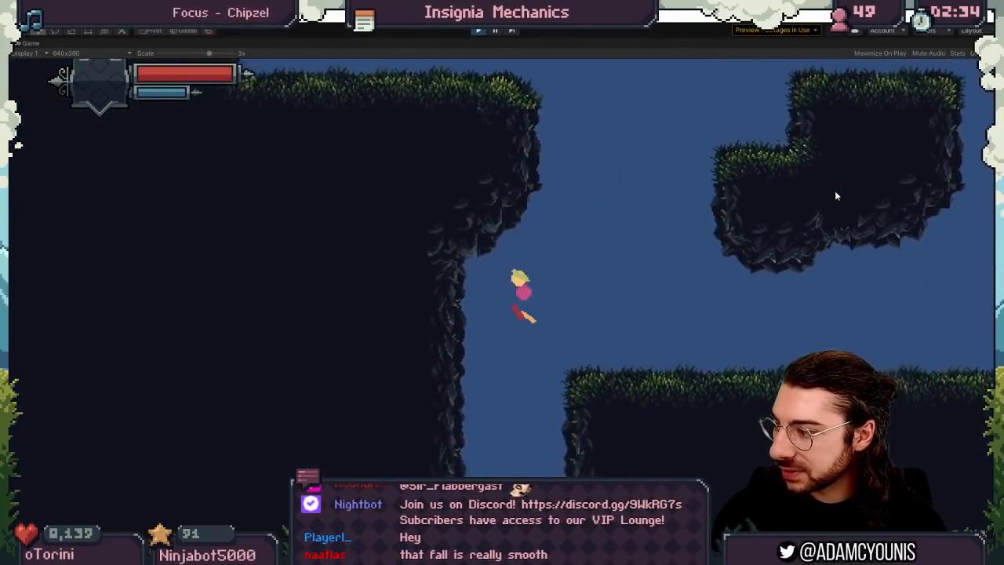
{"action": "key", "text": "space"}
{"action": "key", "text": "space"}
{"action": "key", "text": "Right"}
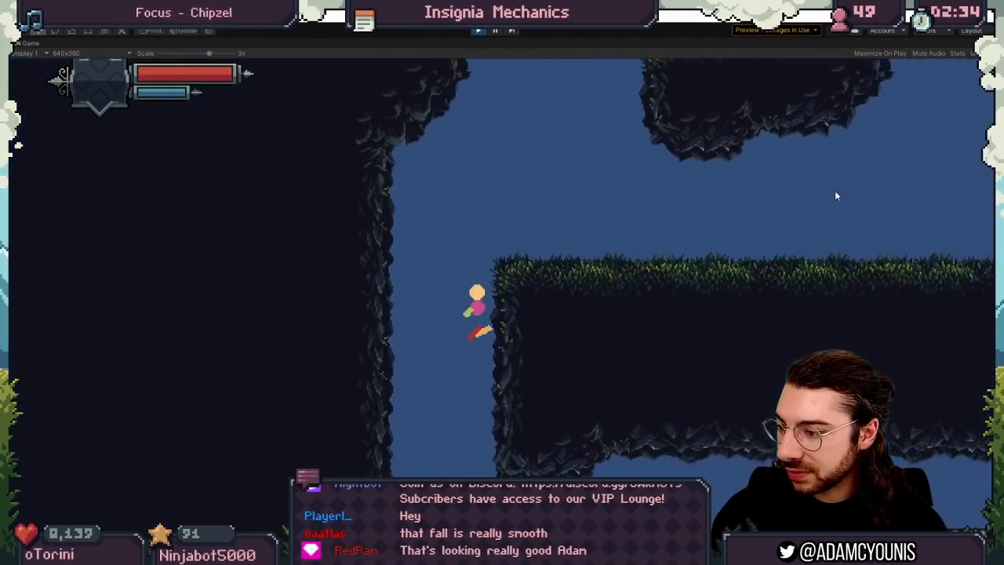
{"action": "key", "text": "space"}
{"action": "key", "text": "Right"}
{"action": "key", "text": "Left"}
{"action": "key", "text": "space"}
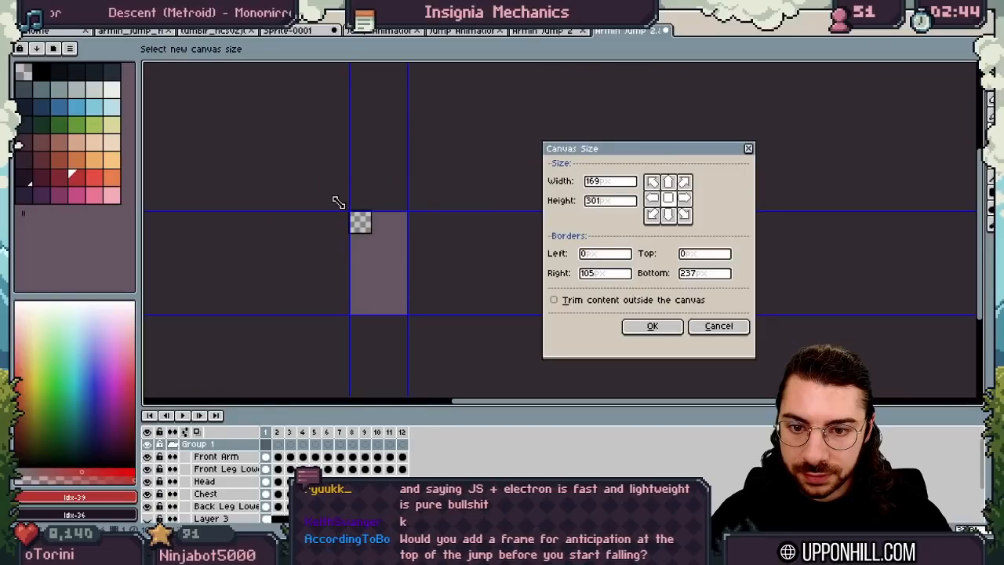
Enlarge the canvas of the jump sprite by extending its borders so the whole figure fits inside.
{"action": "left_click_drag", "start_coordinate": [336, 202], "coordinate": [311, 168]}
{"action": "left_click", "coordinate": [636, 327]}
{"action": "scroll", "coordinate": [314, 219], "scroll_direction": "up", "scroll_amount": 1}
{"action": "left_click_drag", "start_coordinate": [312, 219], "coordinate": [346, 283]}
{"action": "left_click_drag", "start_coordinate": [358, 217], "coordinate": [365, 239]}
{"action": "scroll", "coordinate": [377, 247], "scroll_direction": "up", "scroll_amount": 1}
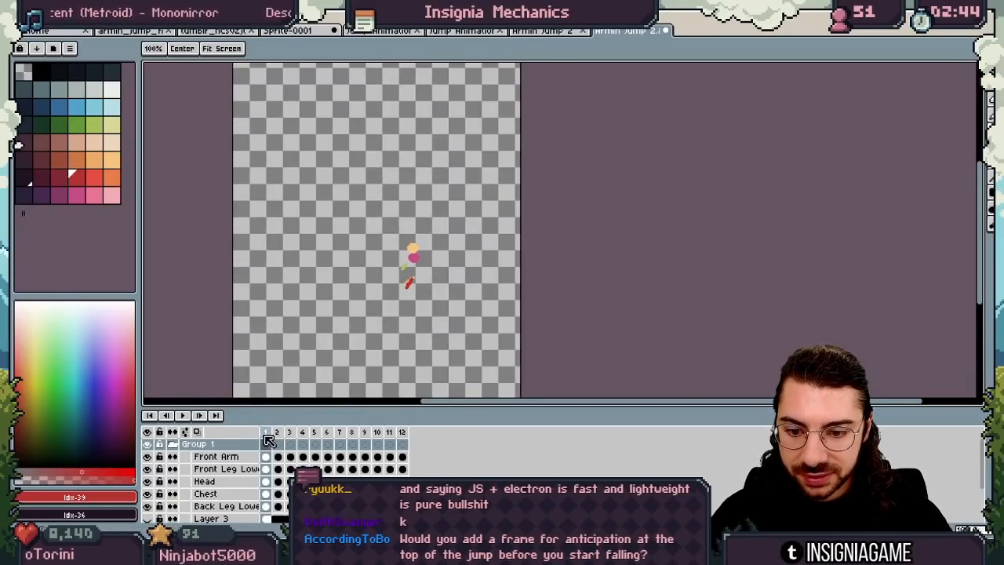
Flatten the artwork on frames 1 to 12 into a single layer and fit the figure within a small square canvas.
{"action": "left_click_drag", "start_coordinate": [267, 438], "coordinate": [402, 436]}
{"action": "left_click", "coordinate": [87, 12]}
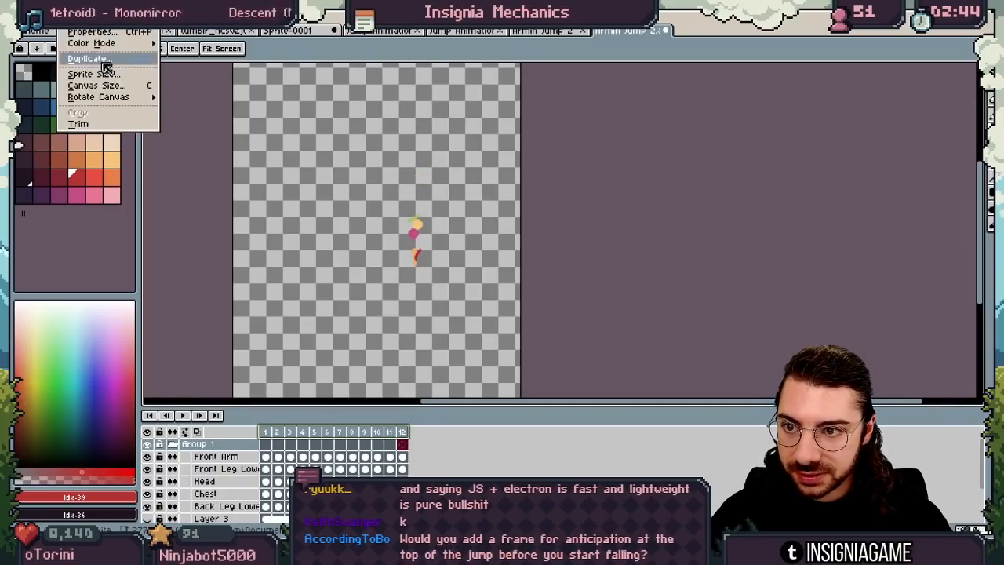
{"action": "left_click", "coordinate": [102, 69]}
{"action": "left_click_drag", "start_coordinate": [258, 251], "coordinate": [299, 220]}
{"action": "left_click_drag", "start_coordinate": [351, 109], "coordinate": [335, 157]}
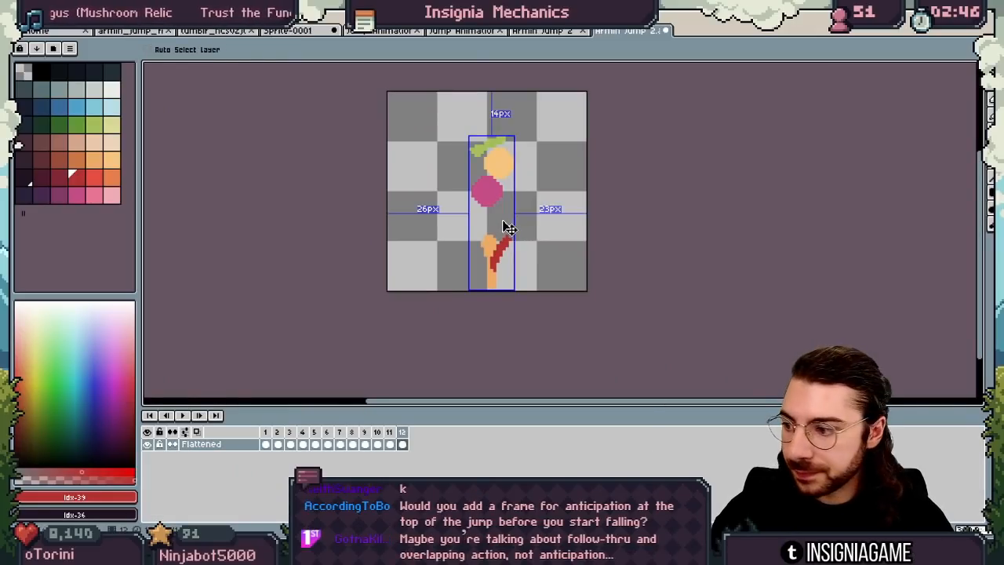
Save the sprite and export the selected frames 1 to 12 as the horizontal strip Armin Jump 2.png.
{"action": "key", "text": "ctrl+s"}
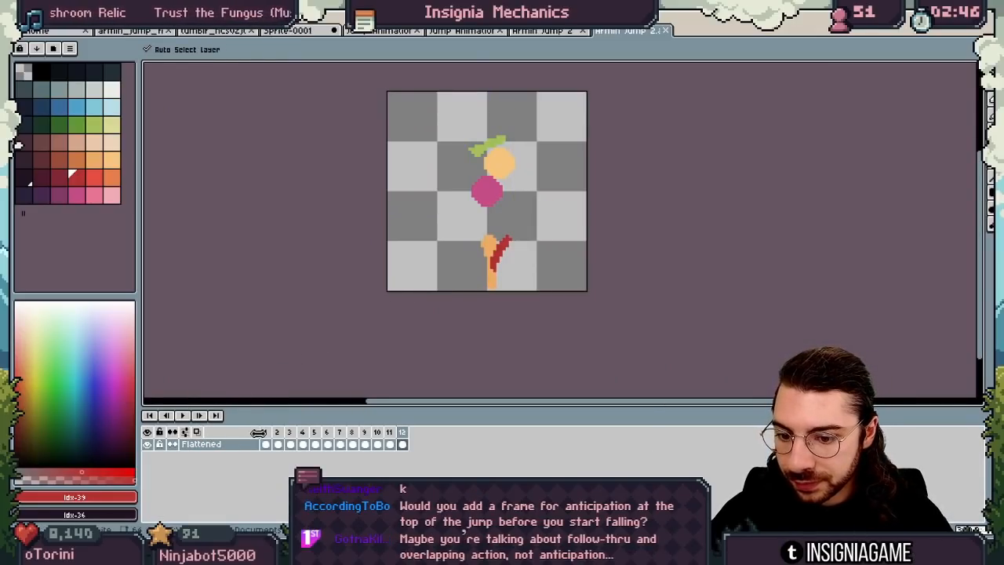
{"action": "left_click_drag", "start_coordinate": [258, 432], "coordinate": [526, 431]}
{"action": "key", "text": "ctrl+e"}
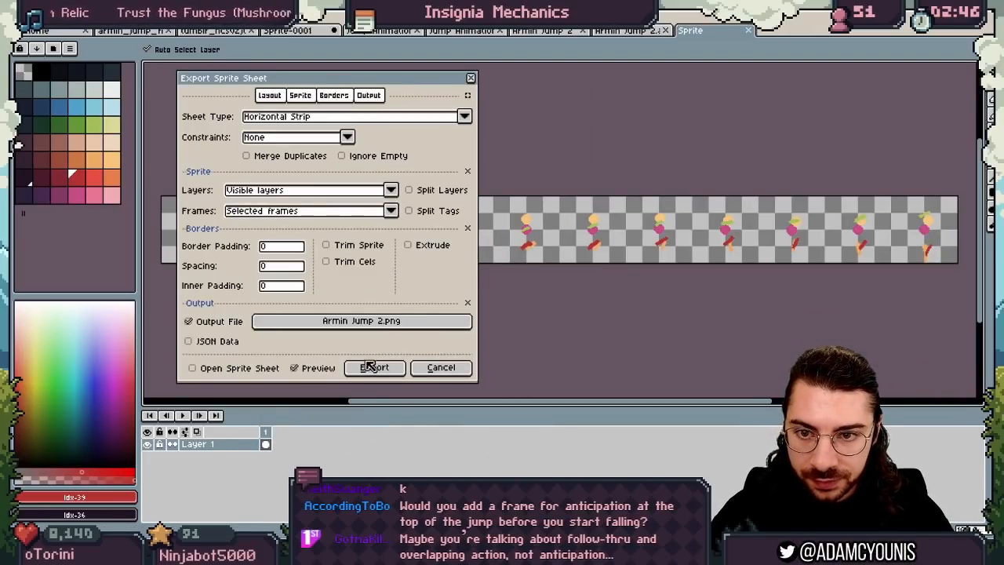
{"action": "left_click", "coordinate": [373, 368]}
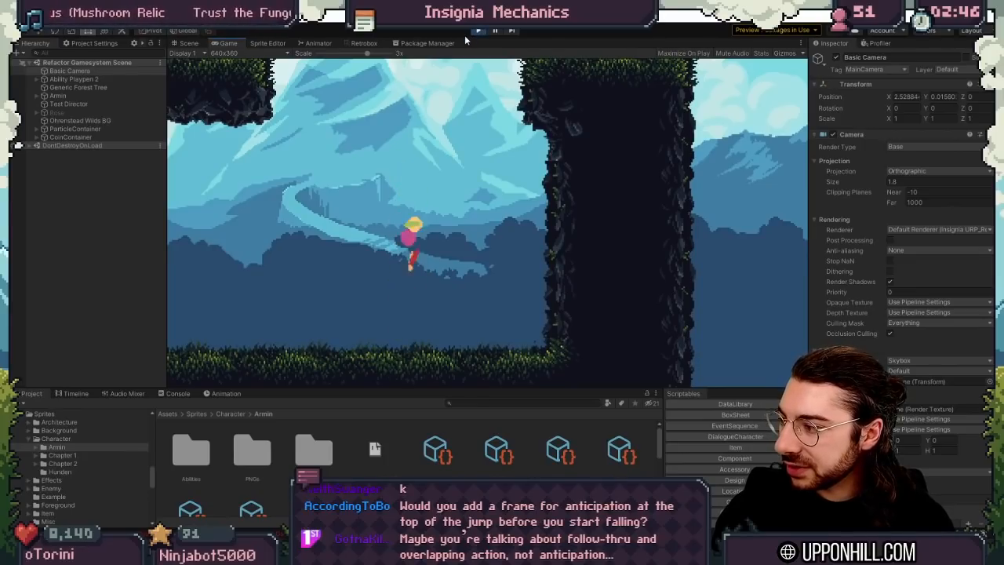
Switch to Unity and hide the Ohrenstead Wilds BG object so the level shows against a plain backdrop.
{"action": "left_click", "coordinate": [79, 113]}
{"action": "left_click", "coordinate": [79, 121]}
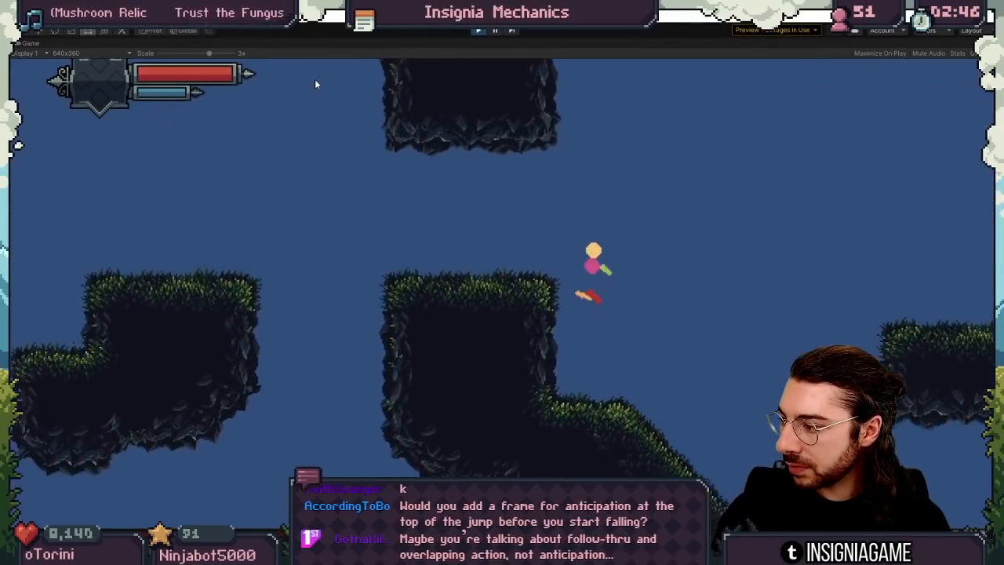
Playtest the re-exported jump by leaping left across the platforms, then wall-jumping between the cliff and ledge in both directions.
{"action": "key", "text": "Left"}
{"action": "key", "text": "space"}
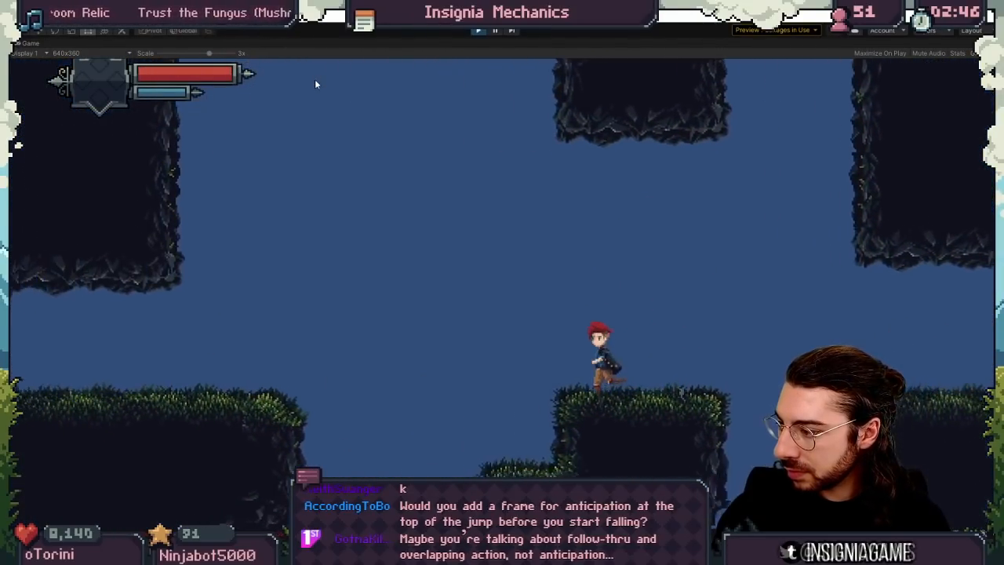
{"action": "key", "text": "Left"}
{"action": "key", "text": "space"}
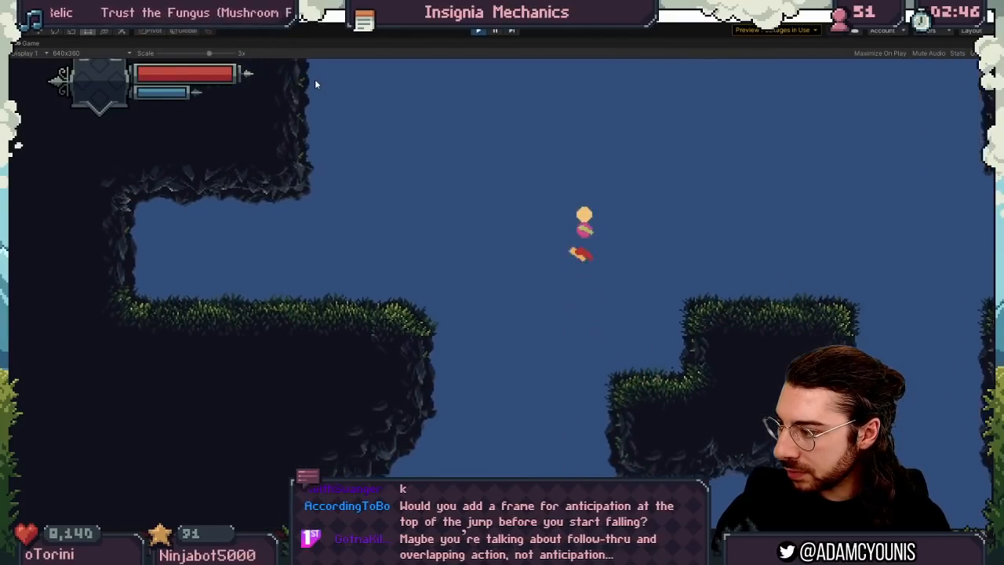
{"action": "key", "text": "Left"}
{"action": "key", "text": "space"}
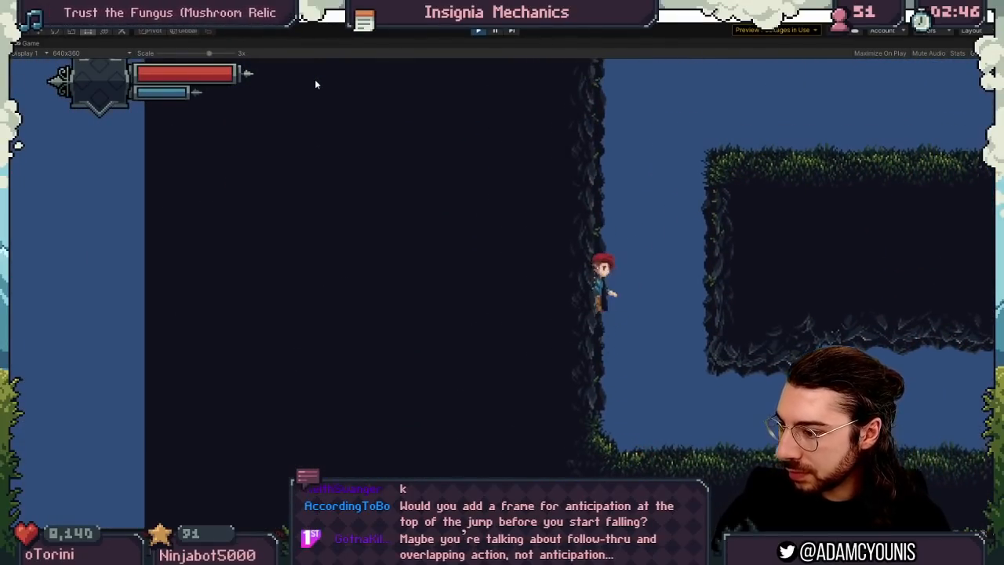
{"action": "key", "text": "space"}
{"action": "key", "text": "Right"}
{"action": "key", "text": "space"}
{"action": "key", "text": "Left"}
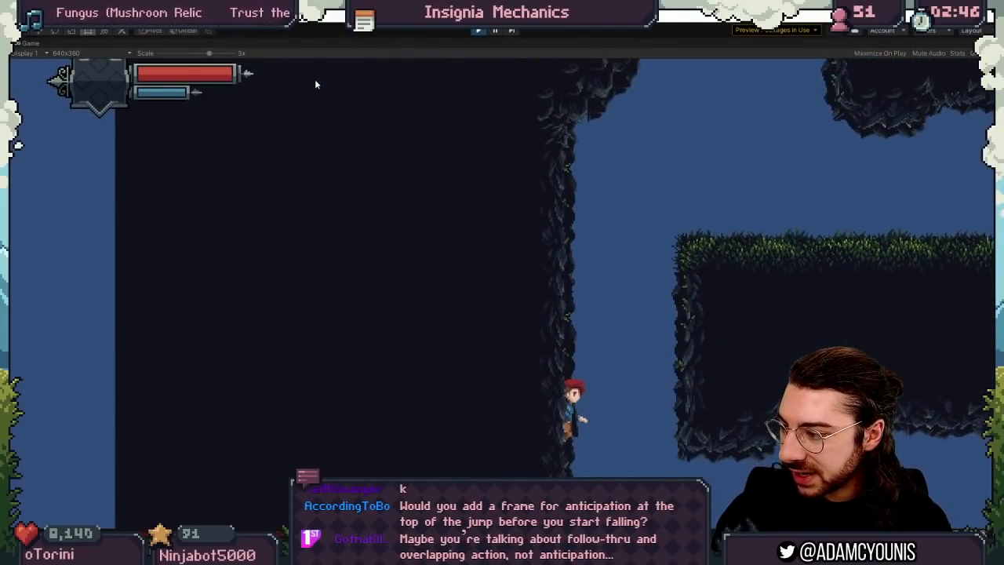
{"action": "key", "text": "space"}
{"action": "key", "text": "Left"}
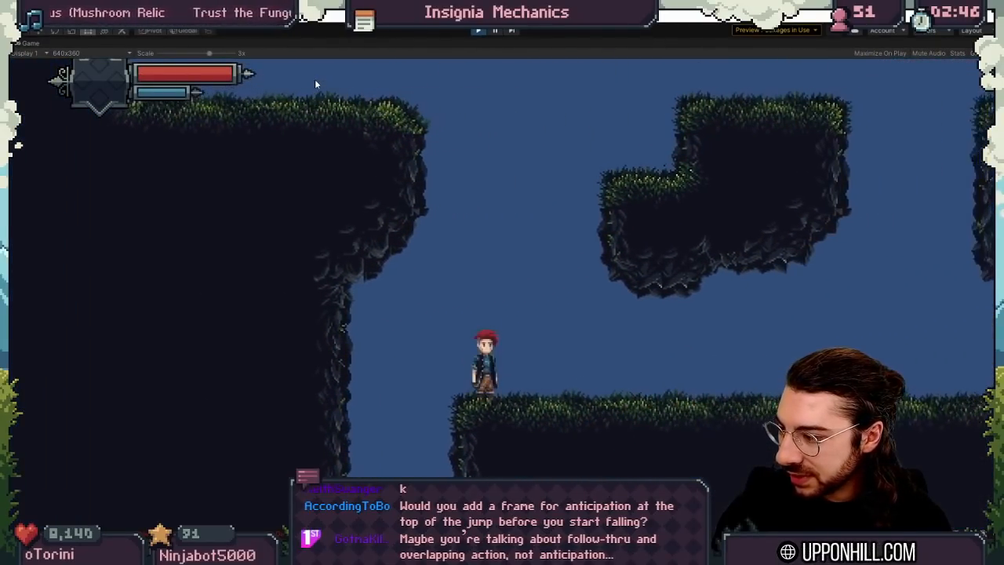
{"action": "key", "text": "space"}
{"action": "key", "text": "Right"}
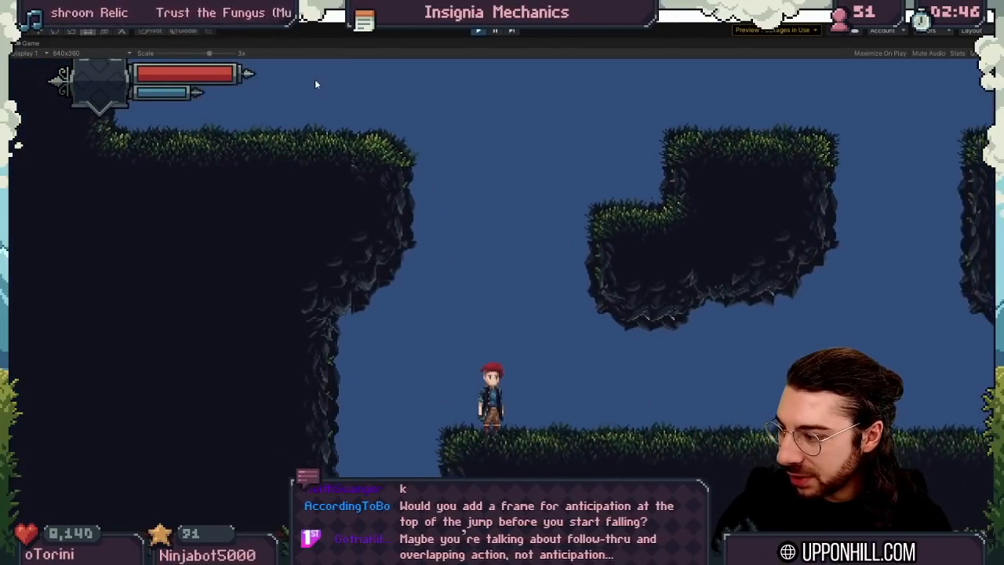
{"action": "key", "text": "space"}
{"action": "key", "text": "Right"}
{"action": "key", "text": "space"}
{"action": "key", "text": "Left"}
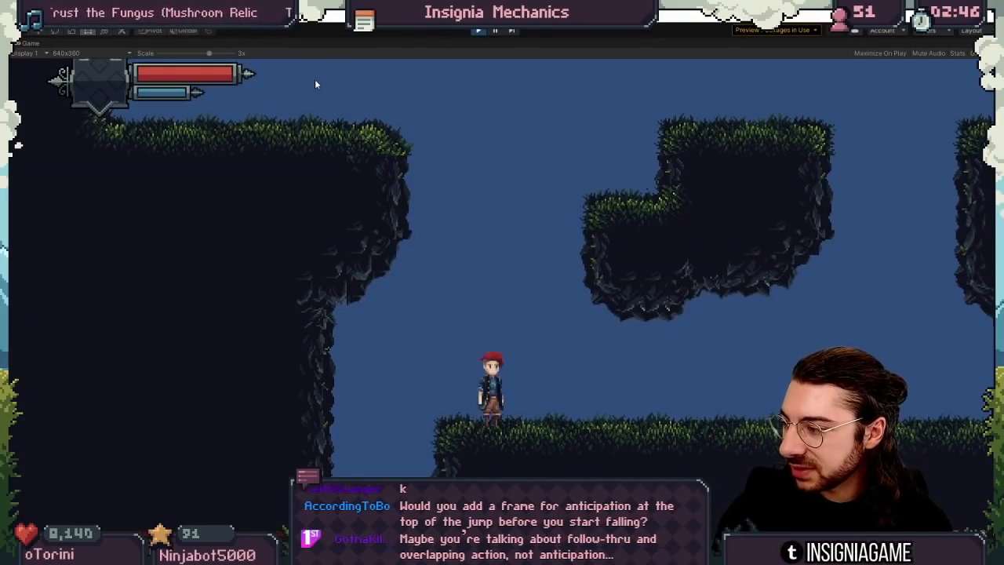
{"action": "key", "text": "space"}
{"action": "key", "text": "Right"}
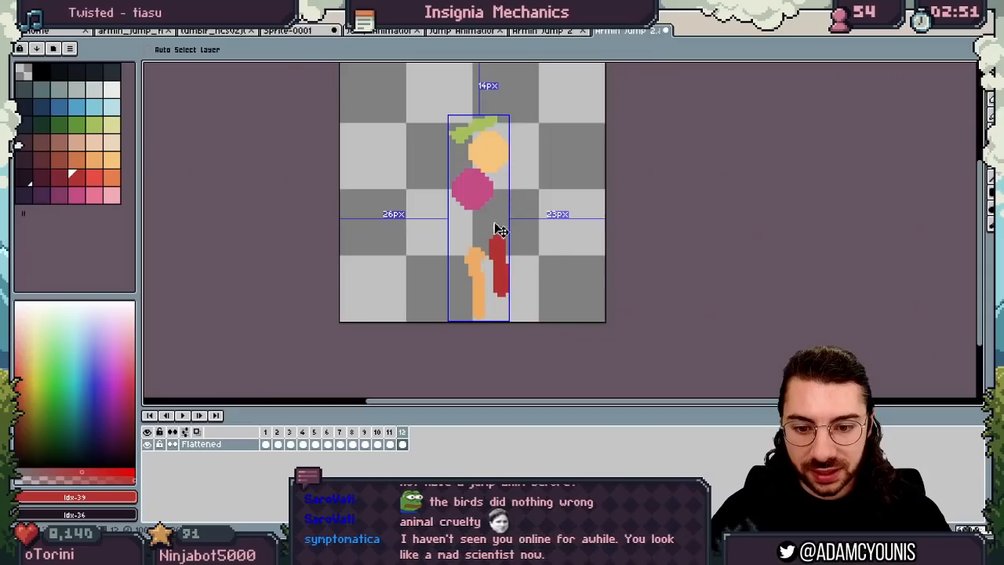
Re-export the jump sprite sheet with the revised leg, then run the game in Unity and check a standing jump.
{"action": "key", "text": "ctrl+e"}
{"action": "left_click", "coordinate": [375, 368]}
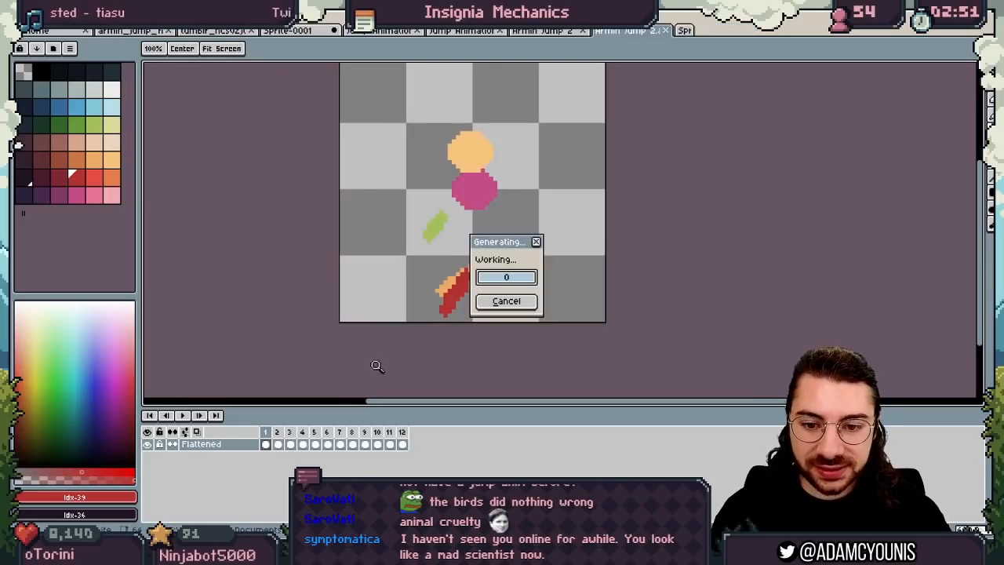
{"action": "key", "text": "alt+Tab"}
{"action": "left_click", "coordinate": [479, 30]}
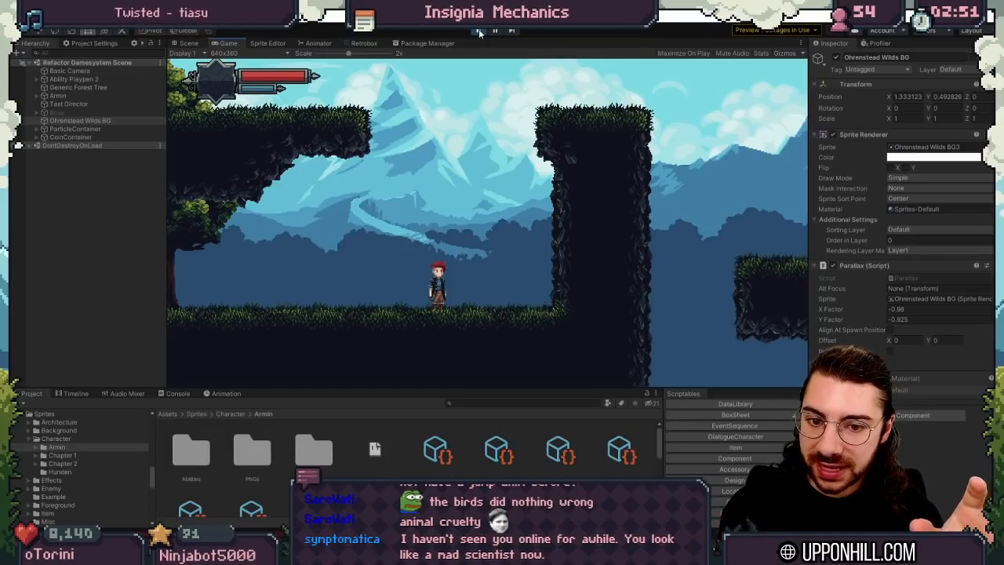
{"action": "key", "text": "space"}
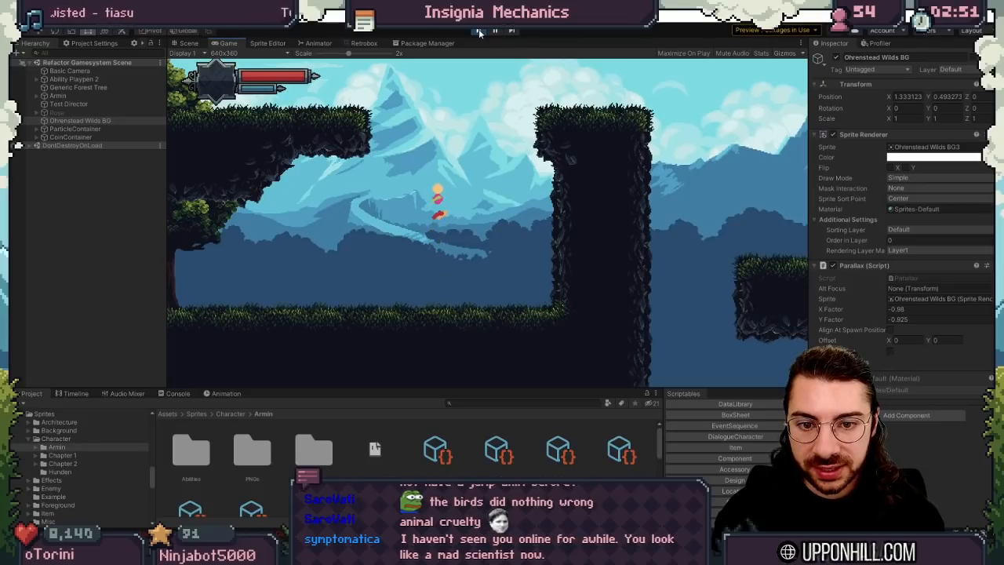
{"action": "key", "text": "space"}
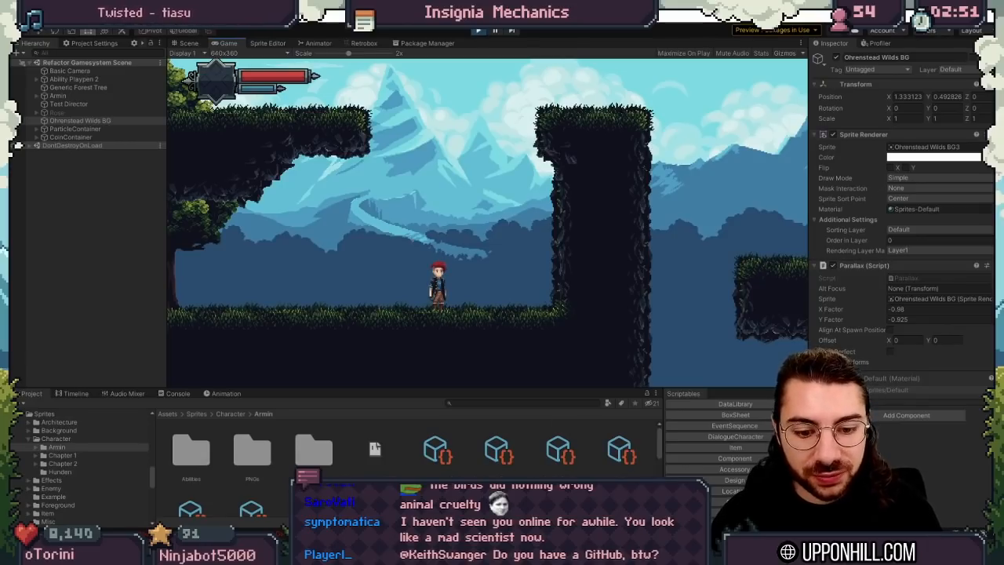
Switch to the layered Armin Jump 2 sprite in Aseprite and block in a light pink jacket on a Jacket layer in frame 1.
{"action": "key", "text": "alt+Tab"}
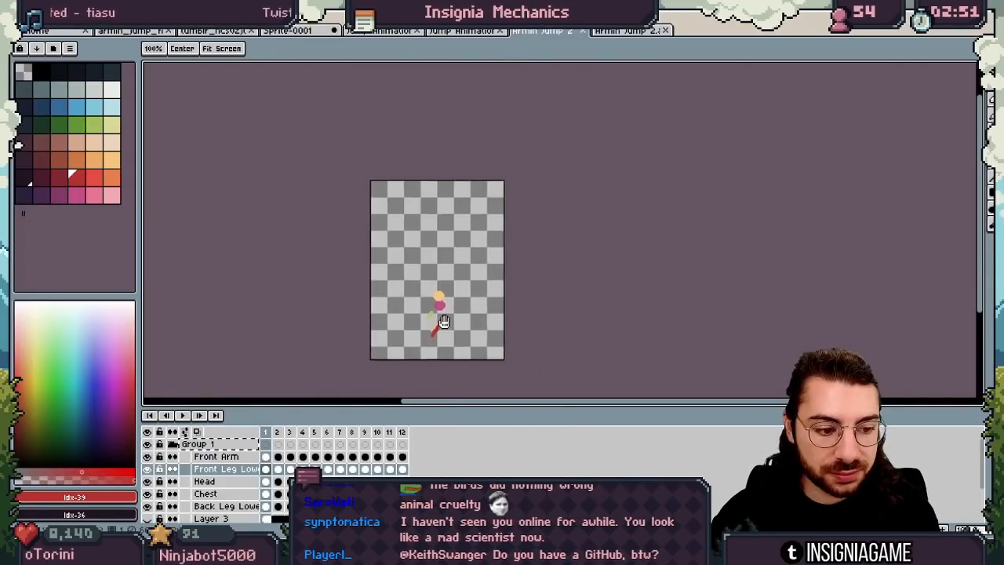
{"action": "scroll", "coordinate": [464, 320], "scroll_direction": "up", "scroll_amount": 2}
{"action": "left_click_drag", "start_coordinate": [440, 332], "coordinate": [444, 298]}
{"action": "scroll", "coordinate": [443, 298], "scroll_direction": "up", "scroll_amount": 2}
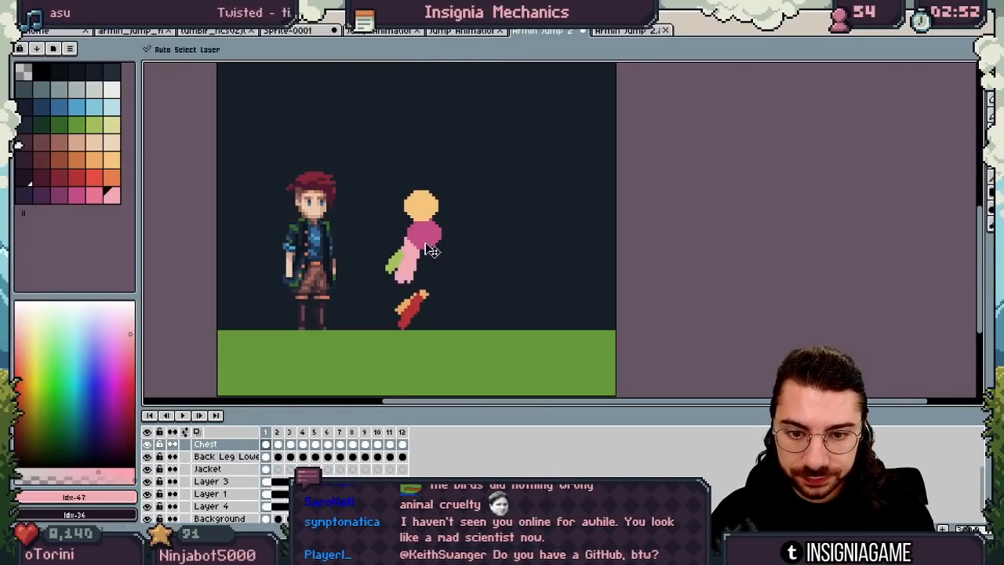
Add a Torso layer below Chest and paint a darker magenta torso beneath the chest across the jump frames.
{"action": "key", "text": "bracketleft"}
{"action": "key", "text": "bracketleft"}
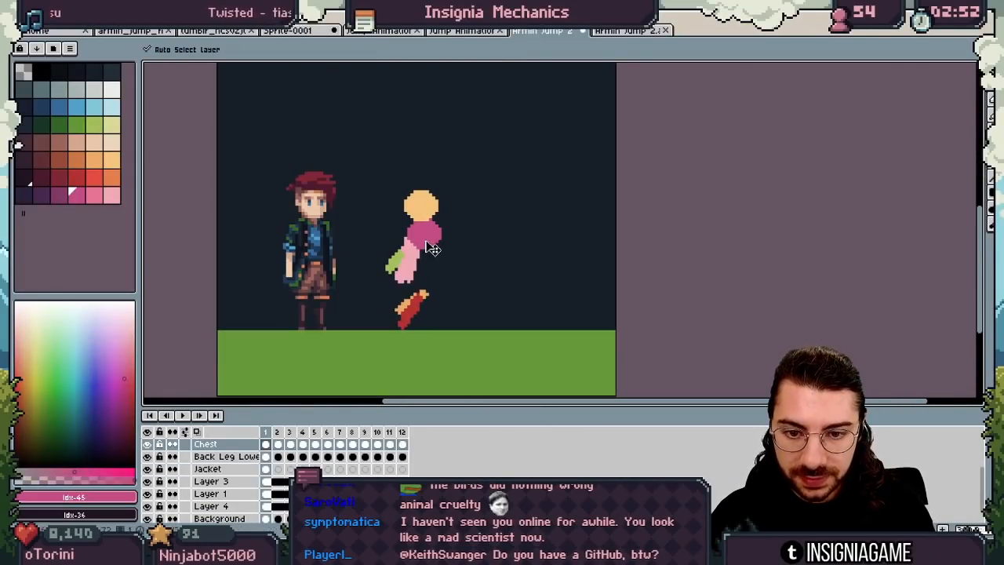
{"action": "scroll", "coordinate": [422, 241], "scroll_direction": "up", "scroll_amount": 1}
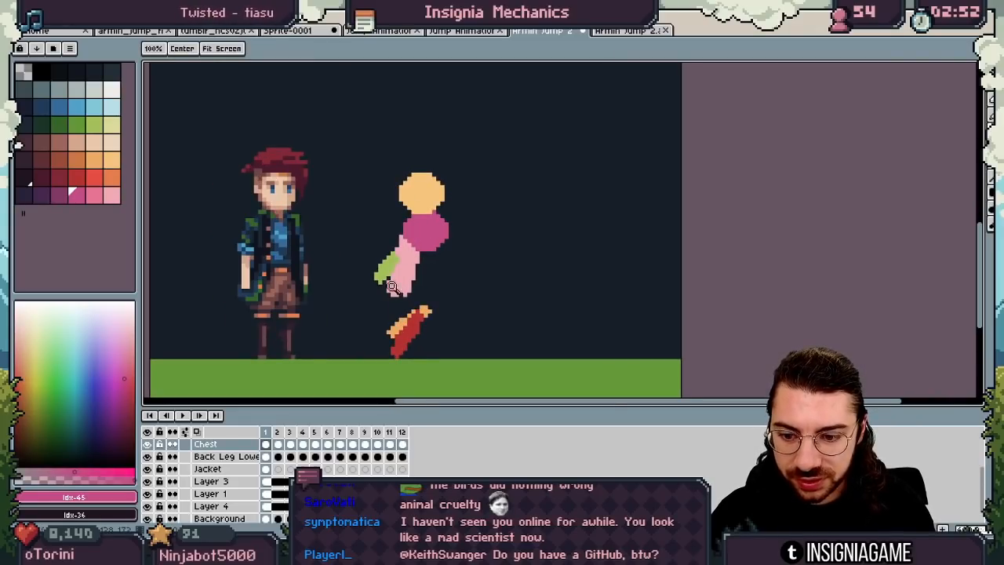
{"action": "left_click", "coordinate": [210, 460]}
{"action": "scroll", "coordinate": [210, 471], "scroll_direction": "up", "scroll_amount": 3}
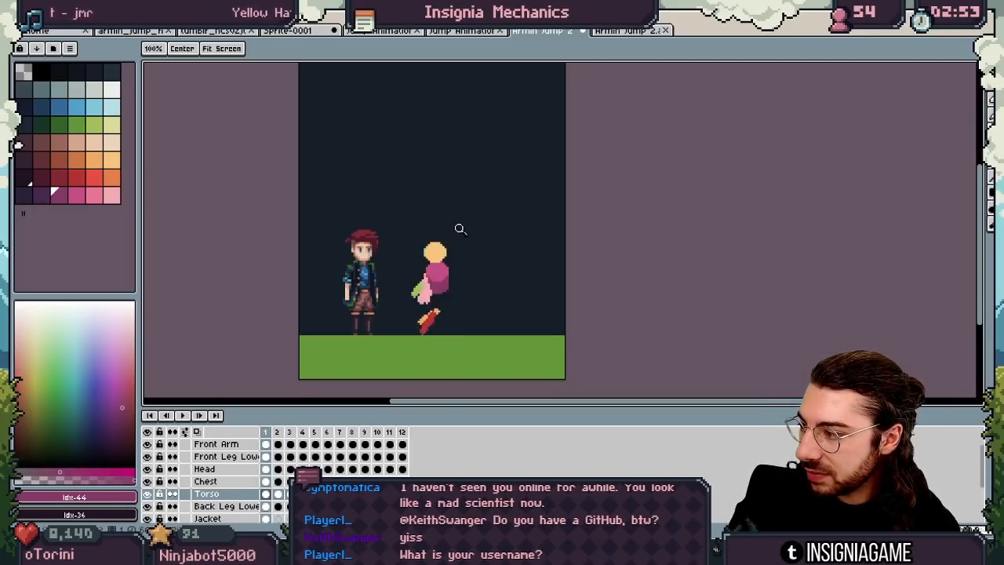
Step through the animation up to frame 12 to examine how the torso follows the chest.
{"action": "left_click", "coordinate": [458, 288]}
{"action": "key", "text": "b"}
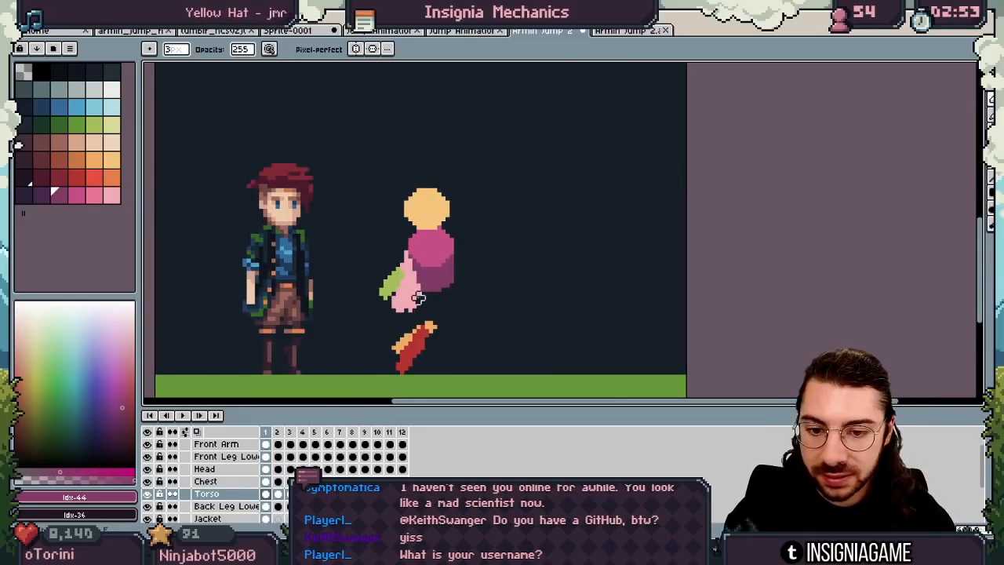
{"action": "key", "text": "Right"}
{"action": "key", "text": "b"}
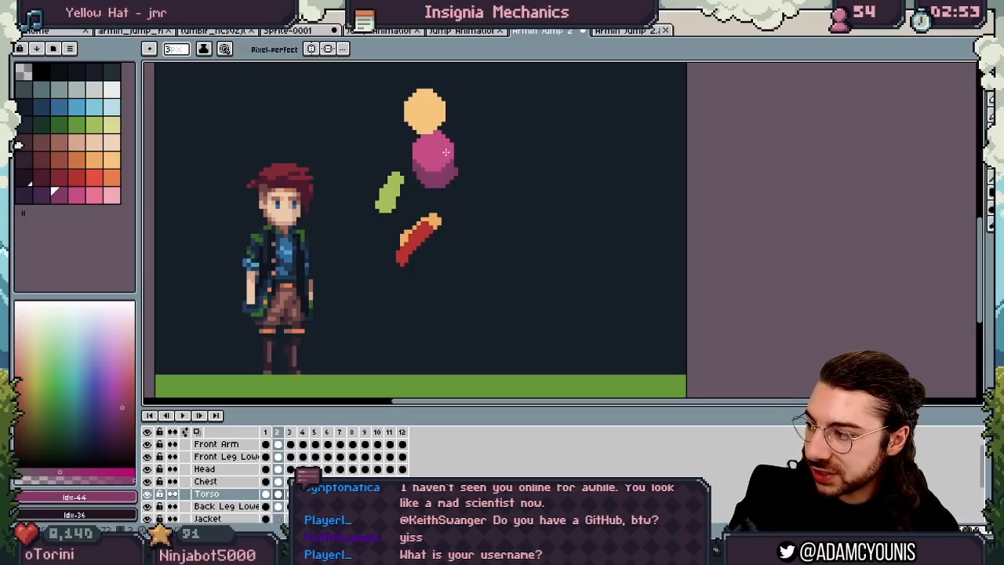
{"action": "key", "text": "Right"}
{"action": "key", "text": "Right"}
{"action": "key", "text": "Right"}
{"action": "key", "text": "Right"}
{"action": "key", "text": "Right"}
{"action": "key", "text": "Right"}
{"action": "key", "text": "Right"}
{"action": "key", "text": "Right"}
{"action": "key", "text": "Right"}
{"action": "key", "text": "Right"}
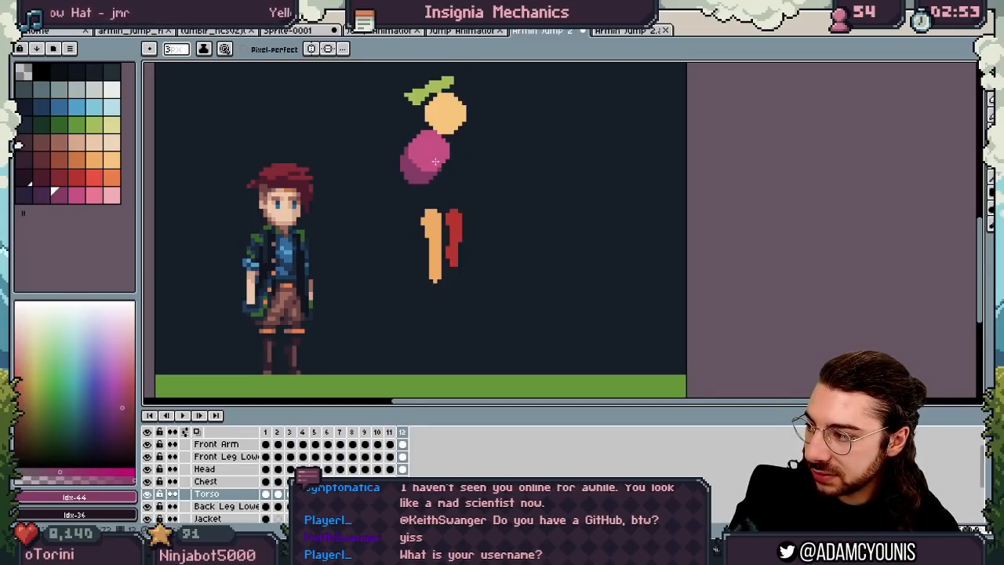
{"action": "key", "text": "Left"}
{"action": "key", "text": "Left"}
Move the Jacket layer up so it sits directly beneath the Front Arm layer.
{"action": "key", "text": "space"}
{"action": "left_click_drag", "start_coordinate": [444, 168], "coordinate": [480, 331]}
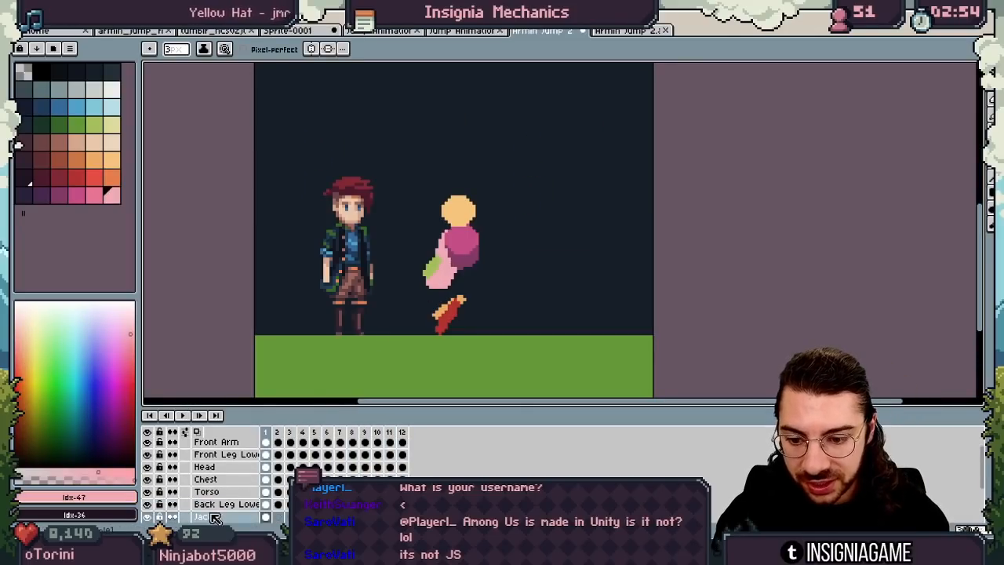
{"action": "left_click", "coordinate": [220, 515]}
{"action": "left_click_drag", "start_coordinate": [224, 515], "coordinate": [212, 449]}
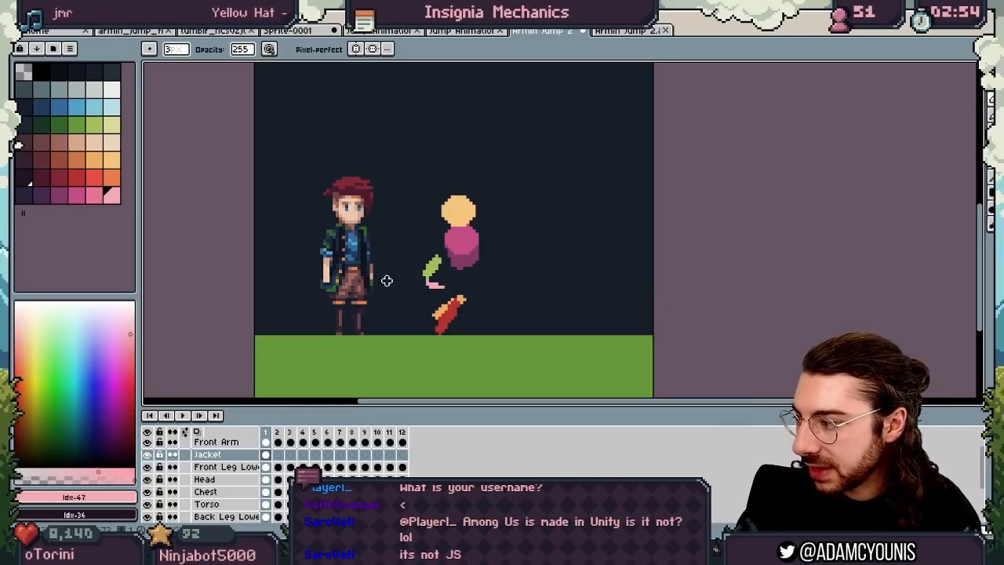
Paint small light pink jacket hem marks behind the character on the Jacket layer through frame 7.
{"action": "key", "text": "e"}
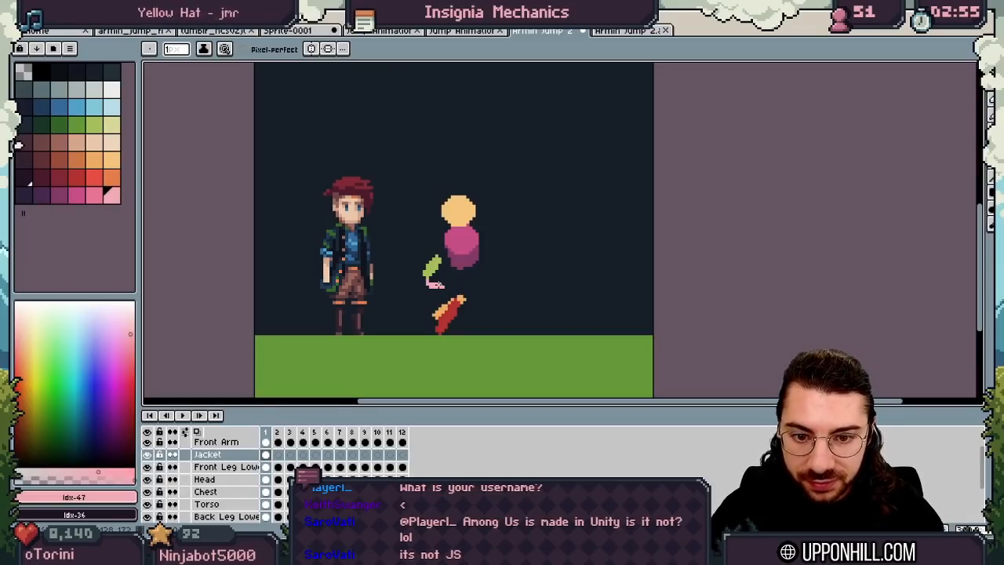
{"action": "left_click_drag", "start_coordinate": [466, 190], "coordinate": [475, 196]}
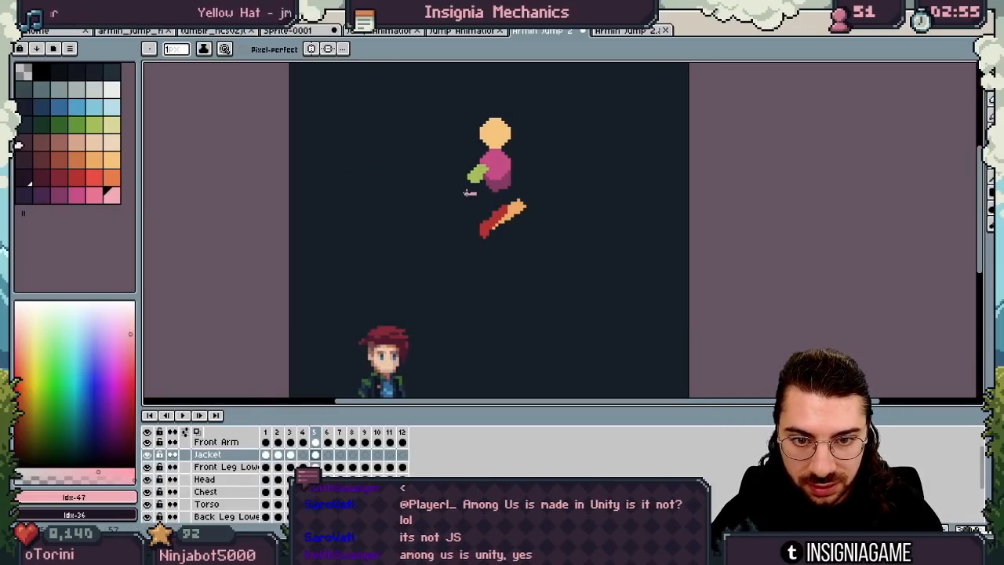
{"action": "key", "text": "Right"}
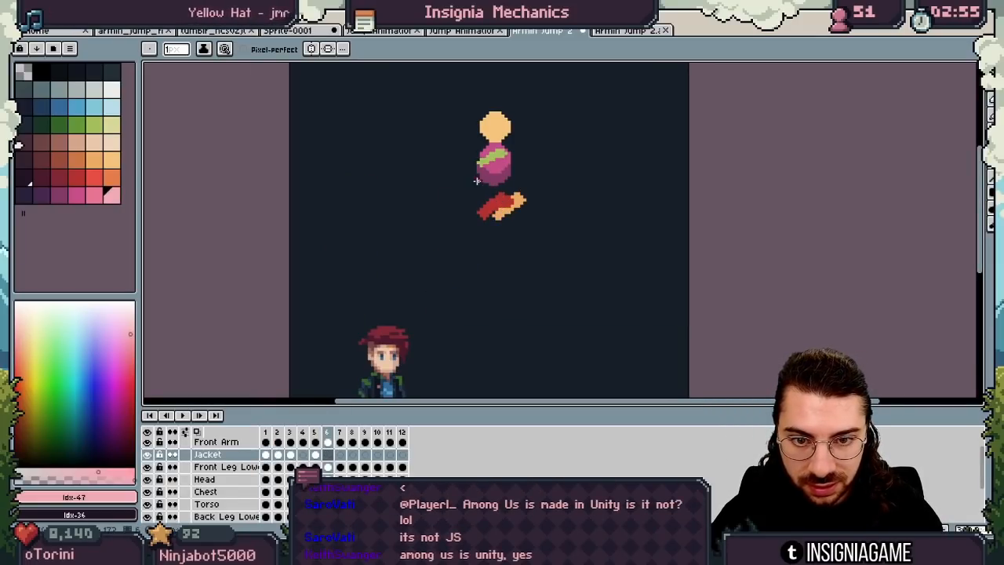
{"action": "left_click", "coordinate": [462, 178]}
{"action": "key", "text": "Right"}
{"action": "left_click", "coordinate": [467, 167]}
{"action": "key", "text": "Right"}
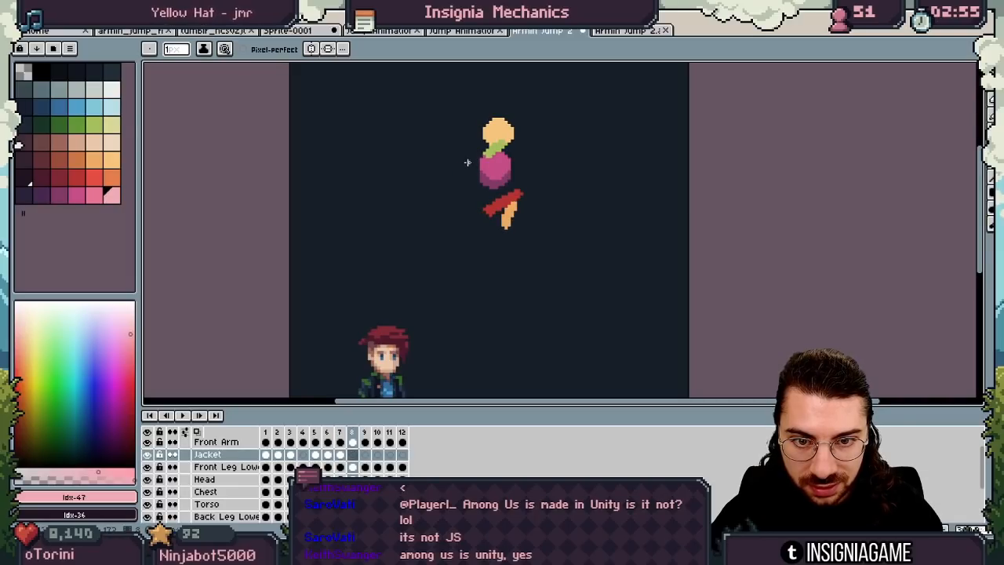
Continue the light pink jacket hem marks in frames 8 to 12, raising them above the head in frame 12.
{"action": "left_click", "coordinate": [465, 172]}
{"action": "key", "text": "Right"}
{"action": "left_click", "coordinate": [466, 189]}
{"action": "key", "text": "Right"}
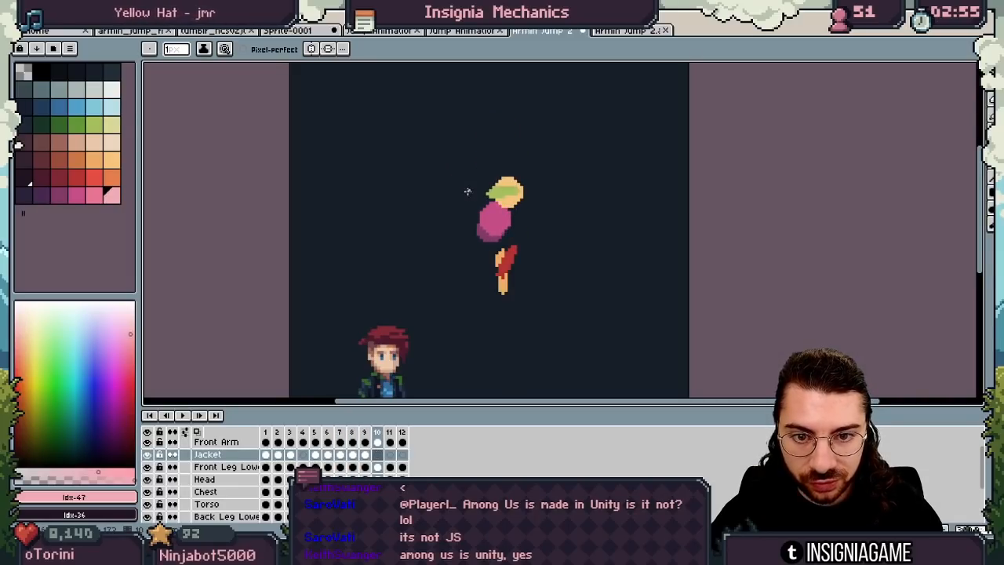
{"action": "left_click", "coordinate": [449, 204]}
{"action": "key", "text": "Right"}
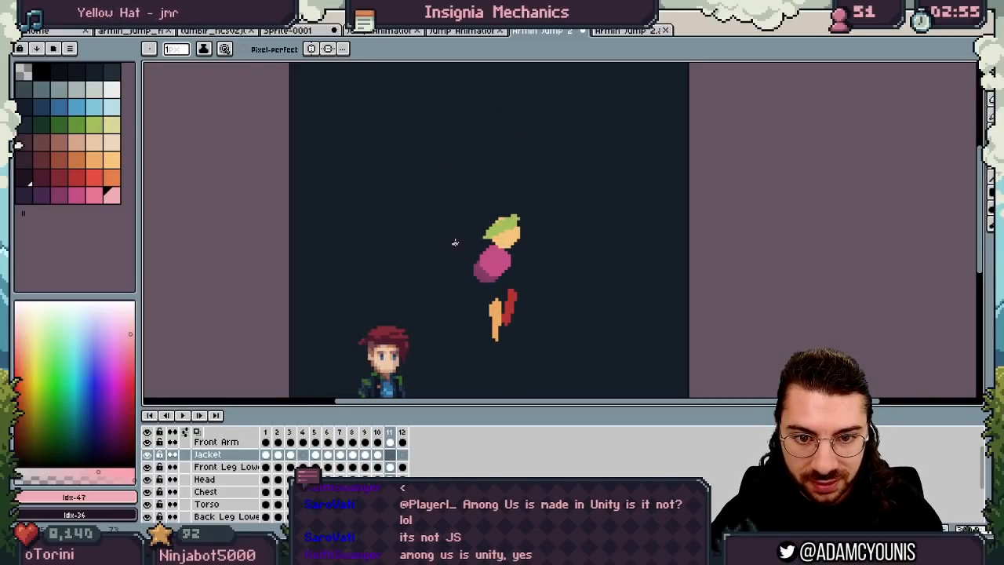
{"action": "key", "text": "space"}
{"action": "left_click_drag", "start_coordinate": [473, 246], "coordinate": [478, 192]}
{"action": "key", "text": "Right"}
{"action": "mouse_move", "coordinate": [461, 202]}
{"action": "left_mouse_down"}
{"action": "mouse_move", "coordinate": [469, 220]}
{"action": "mouse_move", "coordinate": [476, 213]}
{"action": "left_mouse_up"}
{"action": "key", "text": "e"}
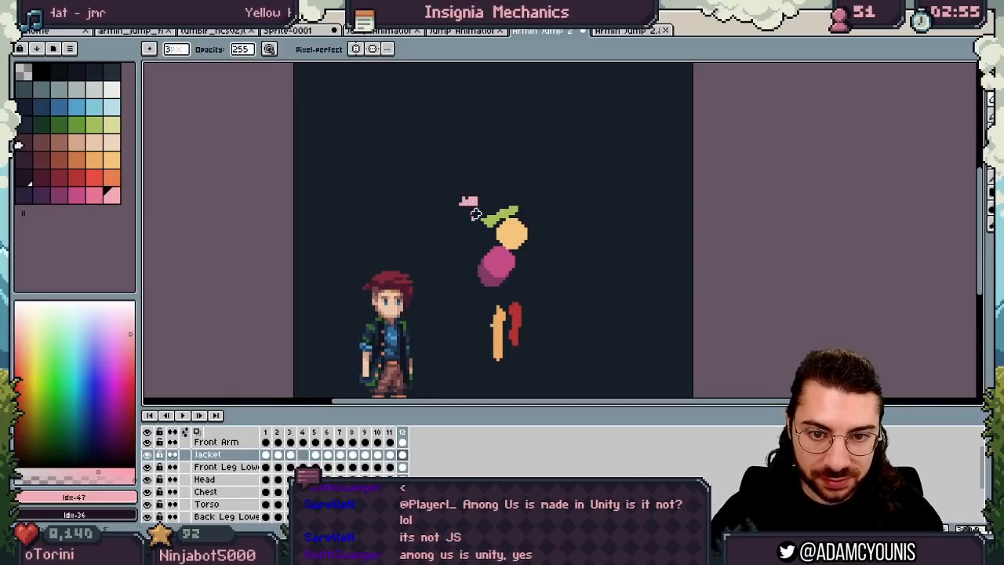
Play back the jump, raise the jacket mark beside the chest in frame 8, and check the frames up to 12.
{"action": "key", "text": "z"}
{"action": "scroll", "coordinate": [462, 247], "scroll_direction": "down", "scroll_amount": 1}
{"action": "key", "text": "Return"}
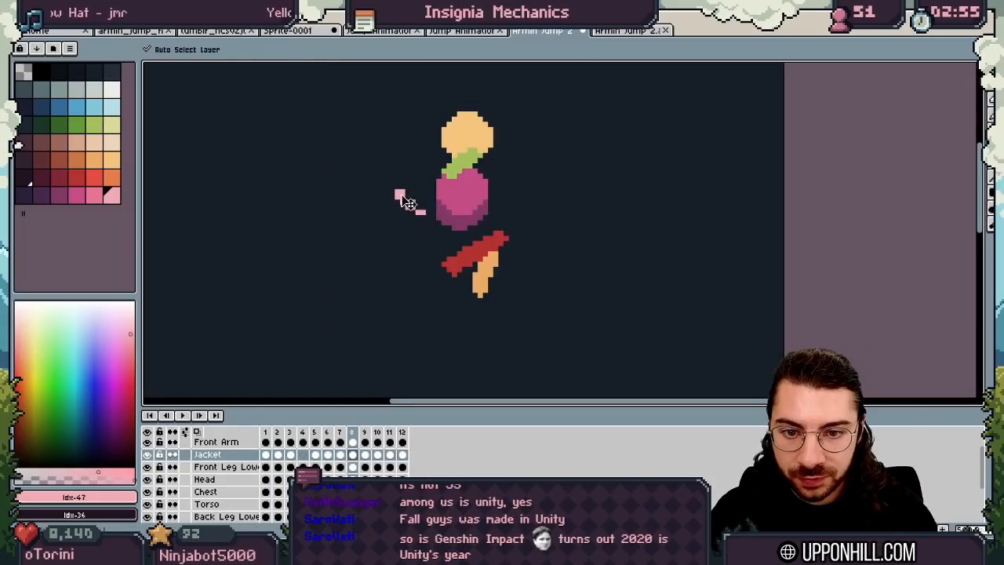
{"action": "left_click_drag", "start_coordinate": [402, 198], "coordinate": [400, 182]}
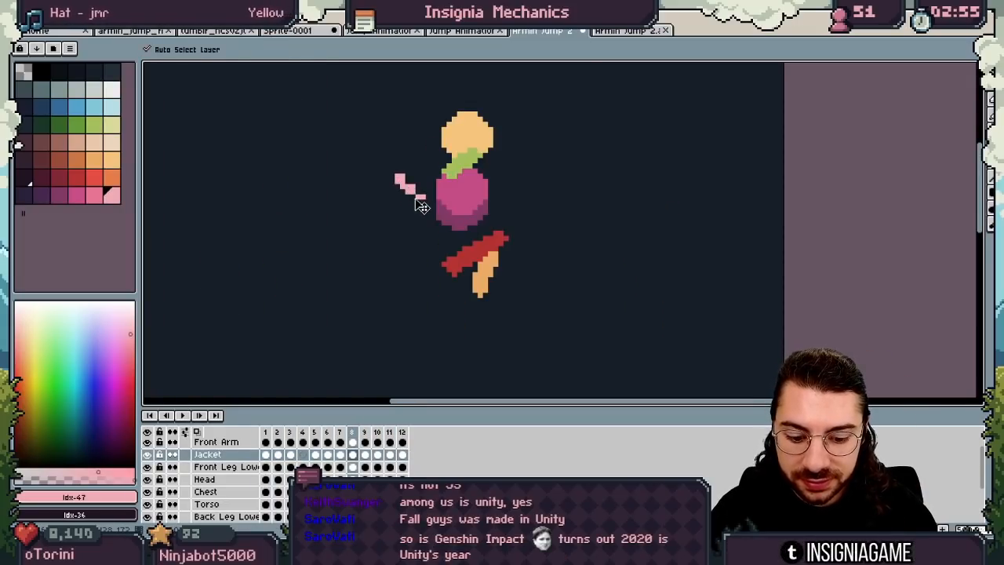
{"action": "key", "text": "Right"}
{"action": "key", "text": "Right"}
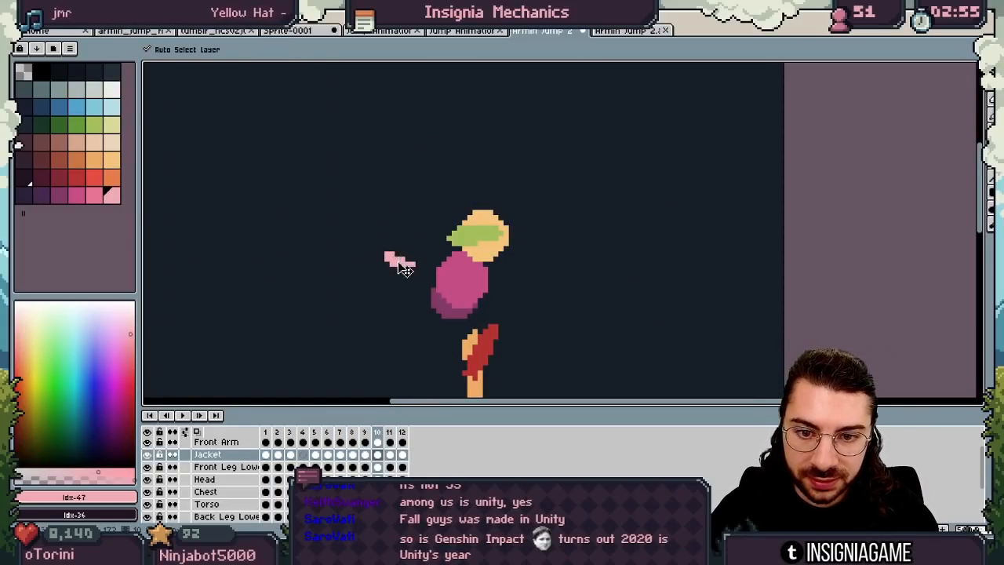
{"action": "key", "text": "Right"}
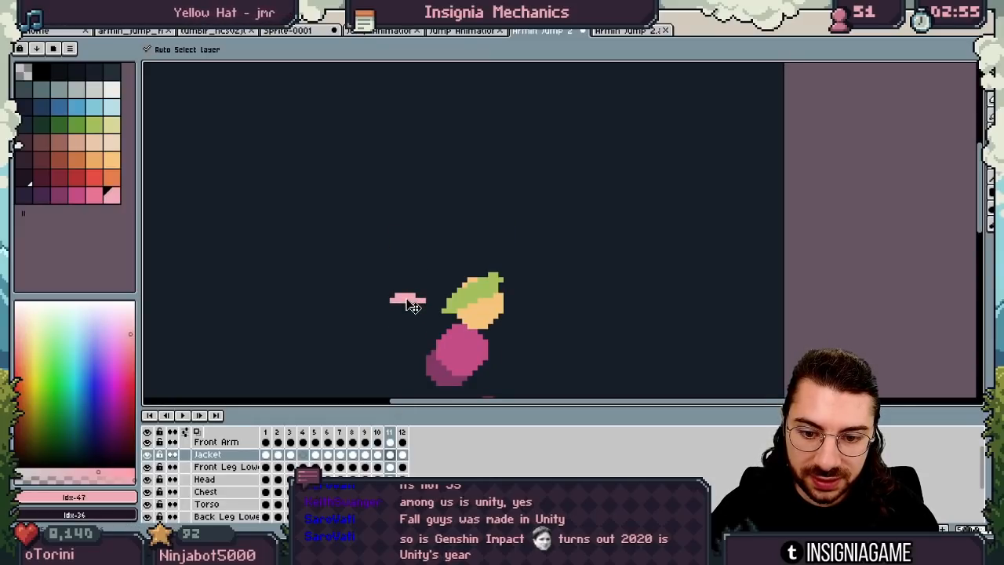
{"action": "key", "text": "Right"}
Replay the jump, add the missing light pink jacket mark in frame 4, and review the complete motion.
{"action": "key", "text": "z"}
{"action": "scroll", "coordinate": [452, 271], "scroll_direction": "down", "scroll_amount": 3}
{"action": "left_click_drag", "start_coordinate": [418, 277], "coordinate": [388, 201]}
{"action": "key", "text": "Return"}
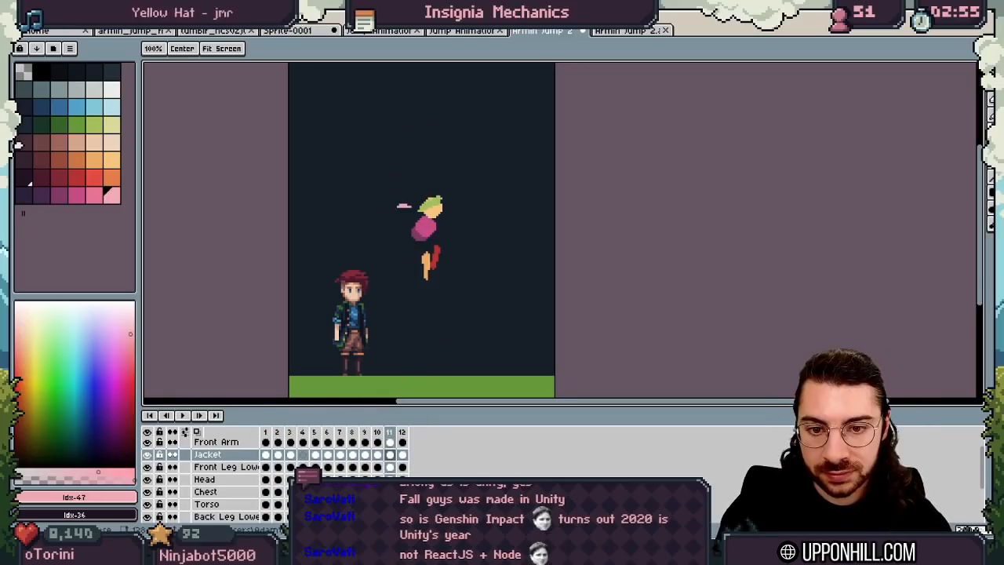
{"action": "left_click", "coordinate": [433, 191]}
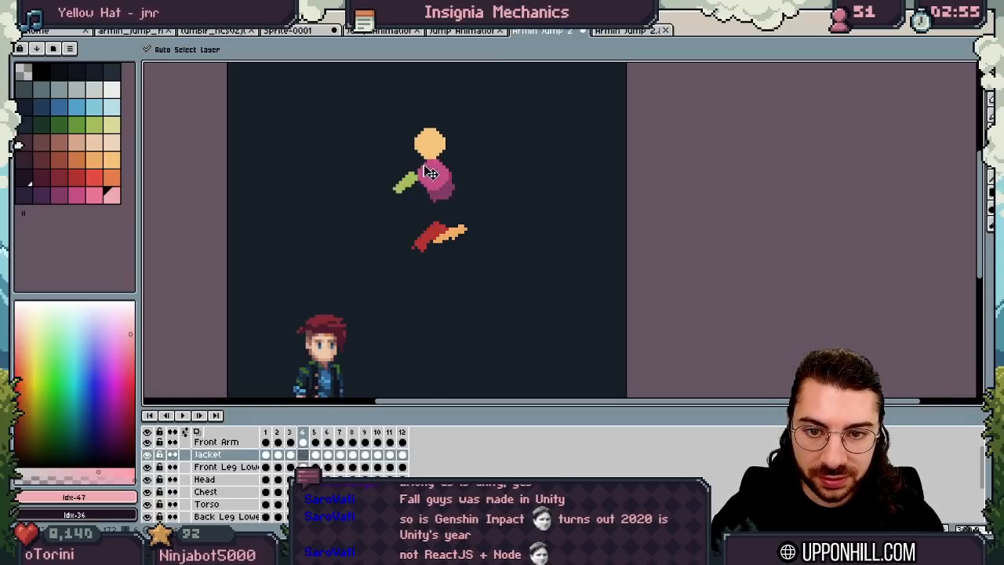
{"action": "key", "text": "b"}
{"action": "key", "text": "v"}
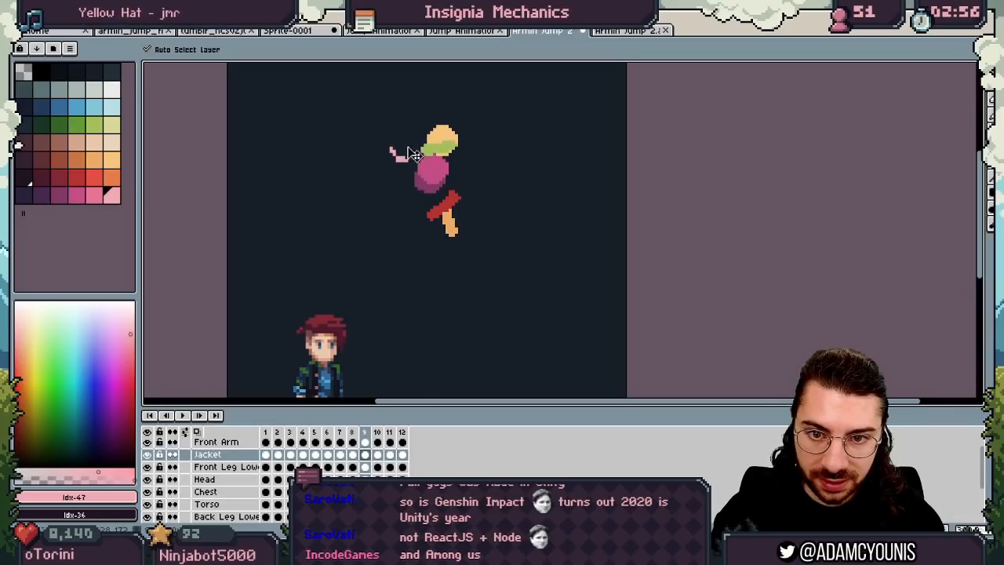
{"action": "key", "text": "Right"}
{"action": "key", "text": "Return"}
{"action": "key", "text": "z"}
{"action": "scroll", "coordinate": [406, 166], "scroll_direction": "down", "scroll_amount": 2}
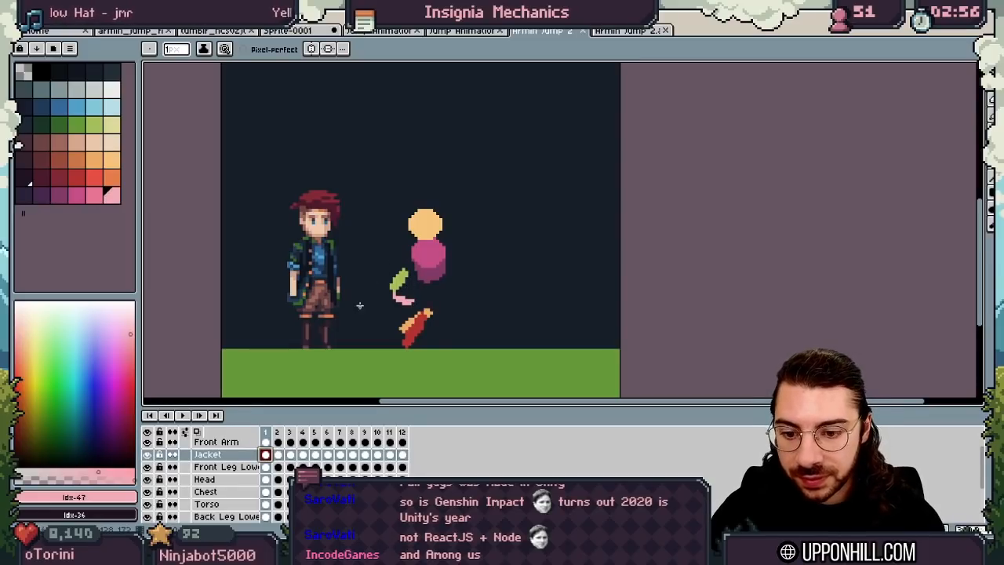
Add a layer beneath Jacket and paint a medium pink jacket body from the chest to the hem in frame 1.
{"action": "key", "text": "shift+n"}
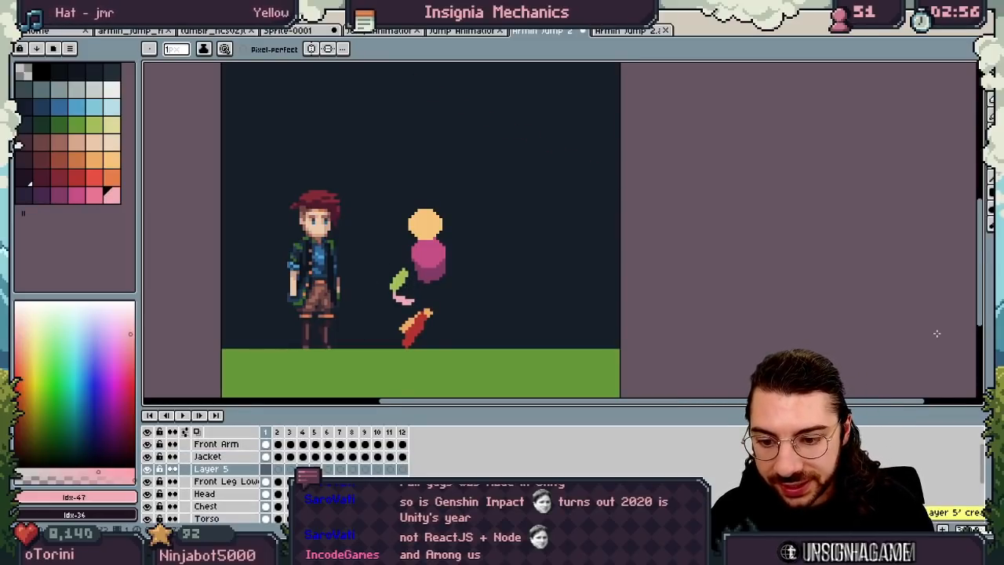
{"action": "left_click", "coordinate": [92, 195]}
{"action": "key", "text": "plus"}
{"action": "key", "text": "plus"}
{"action": "left_click_drag", "start_coordinate": [413, 255], "coordinate": [408, 295]}
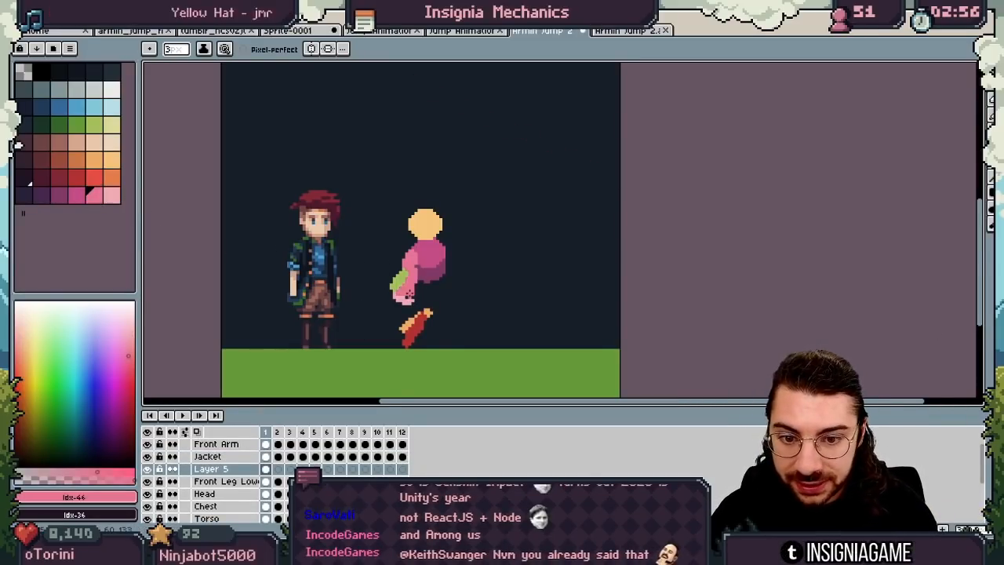
{"action": "key", "text": "e"}
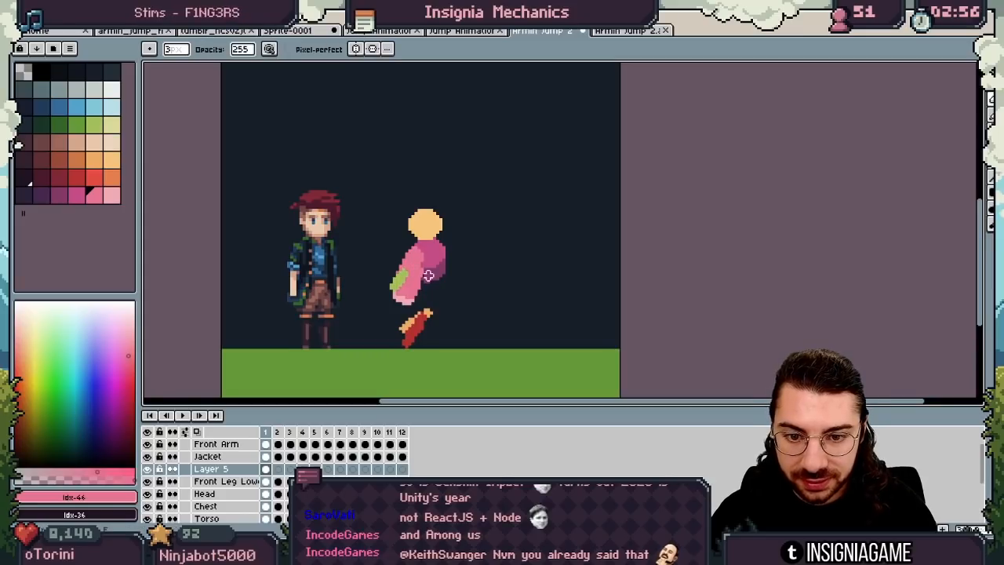
{"action": "key", "text": "b"}
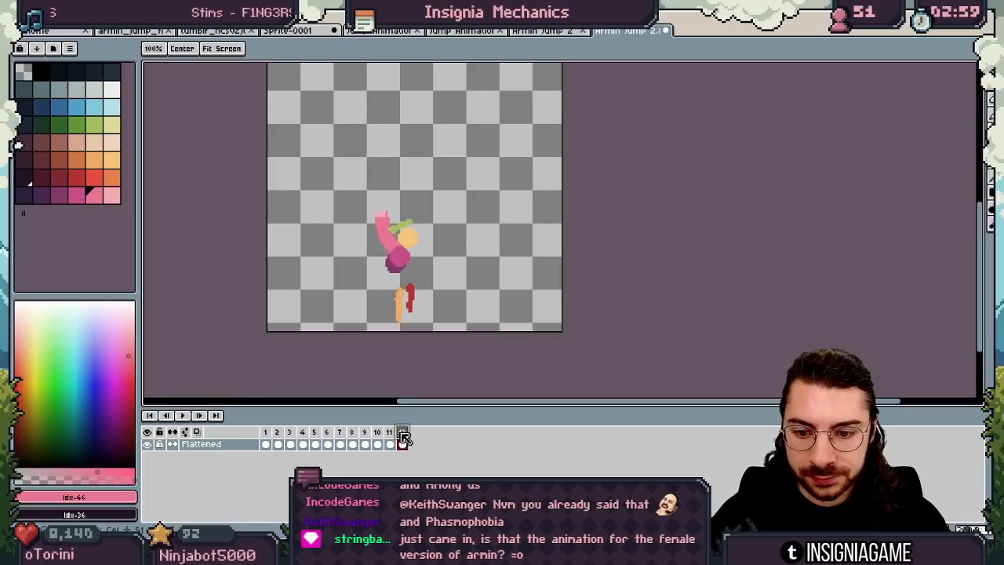
Switch to the running Unity game and jump Armin around the ledges and walls to test the updated jump animation.
{"action": "left_click_drag", "start_coordinate": [404, 431], "coordinate": [424, 419]}
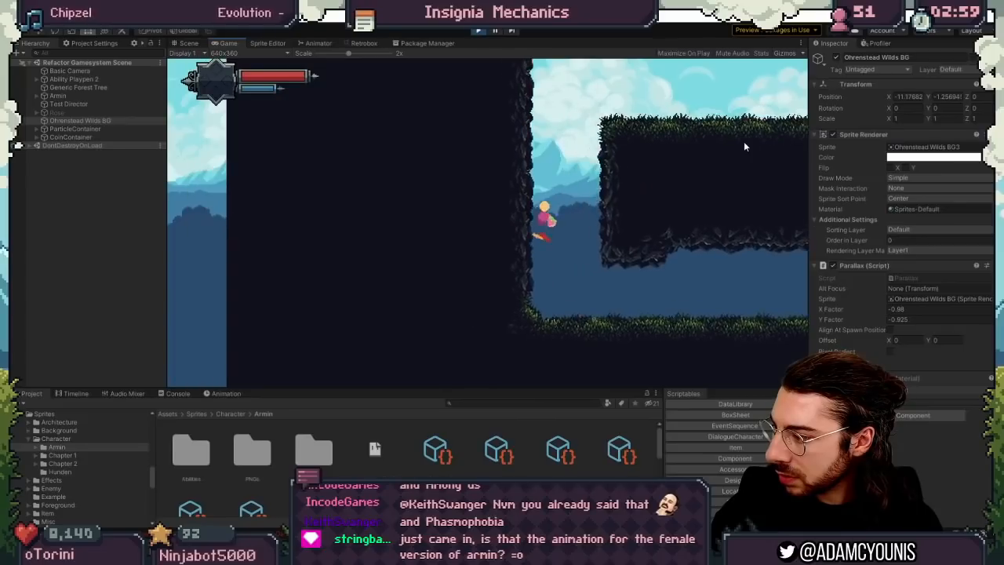
{"action": "key", "text": "Right"}
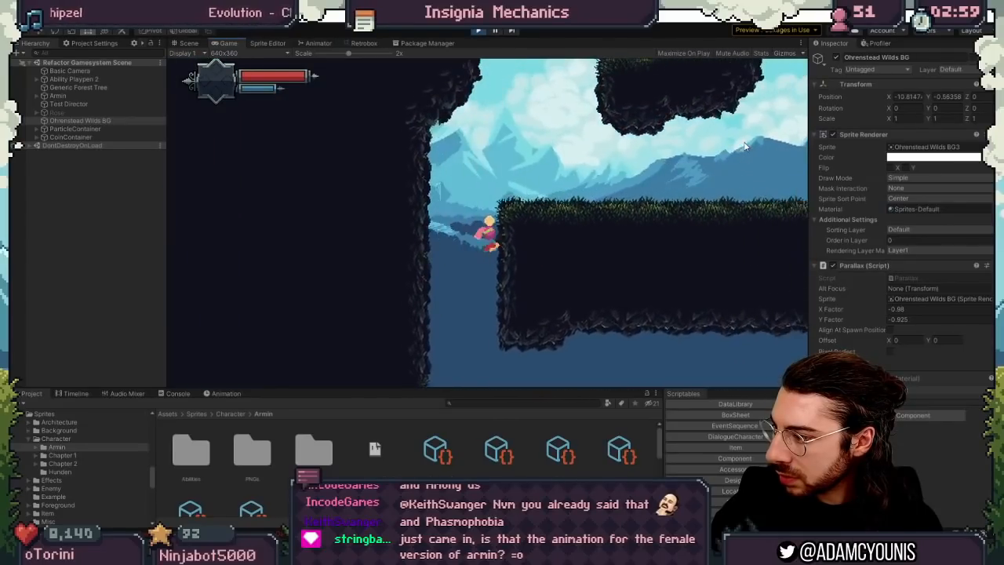
{"action": "key", "text": "space"}
{"action": "key", "text": "space"}
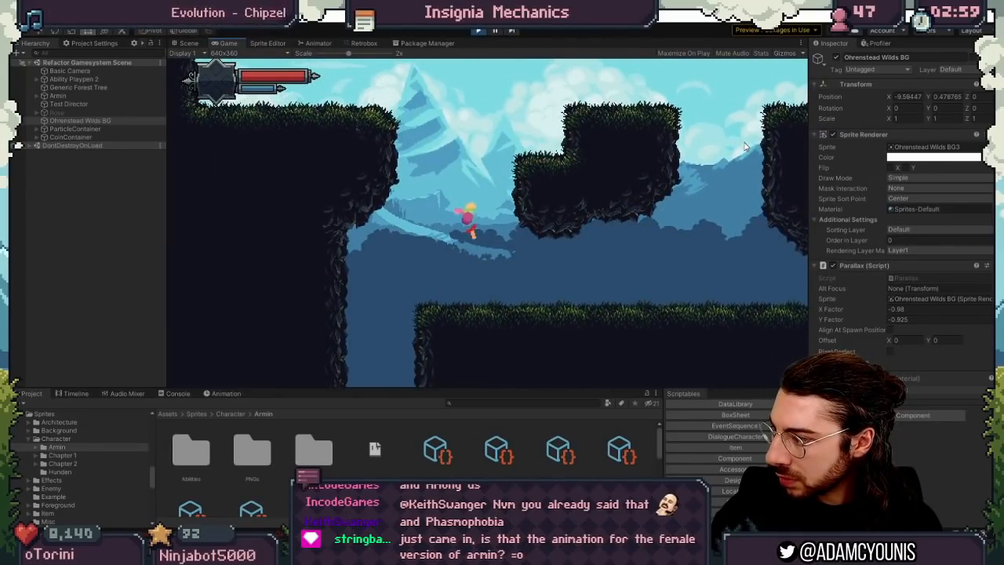
{"action": "key", "text": "Left"}
{"action": "key", "text": "space"}
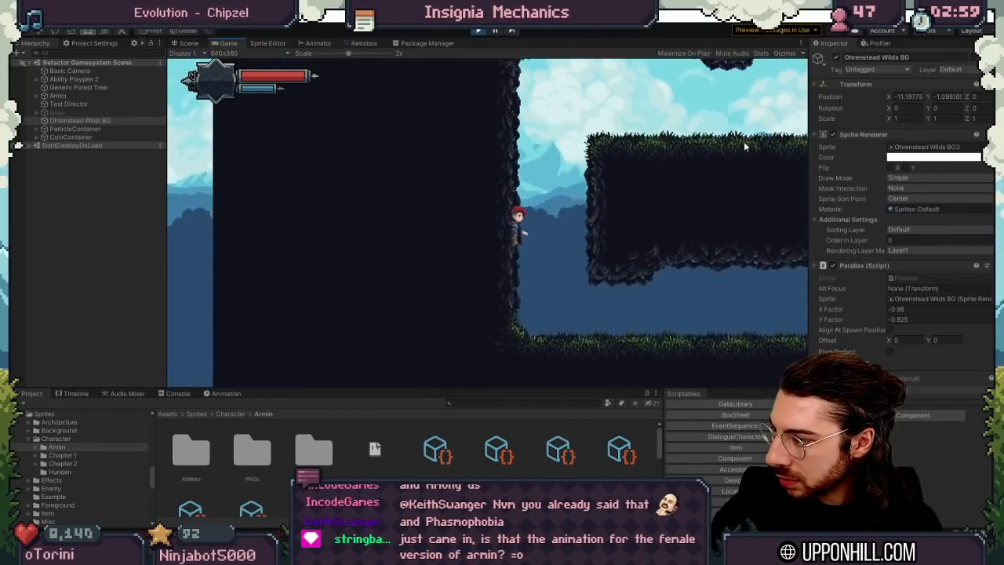
{"action": "key", "text": "space"}
{"action": "key", "text": "Right"}
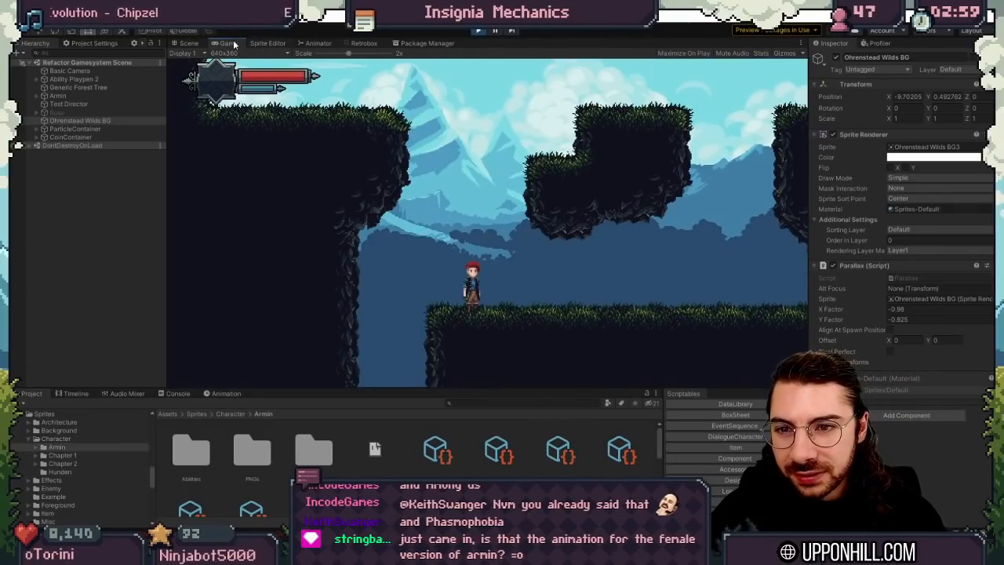
Disable the Ohrenstead Wilds BG object and maximize the game view.
{"action": "right_click", "coordinate": [234, 43]}
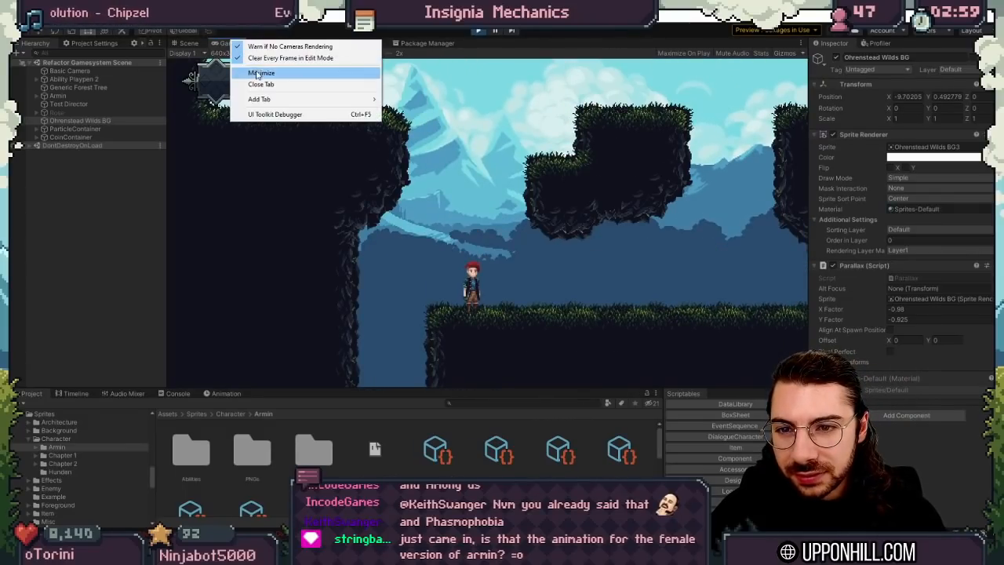
{"action": "left_click", "coordinate": [253, 69]}
{"action": "right_click", "coordinate": [48, 43]}
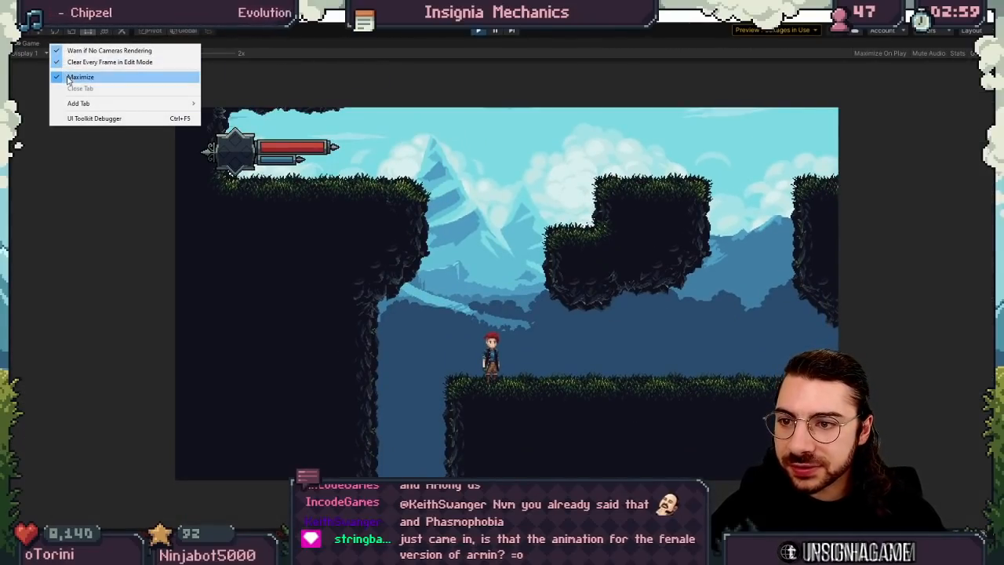
{"action": "left_click", "coordinate": [51, 73]}
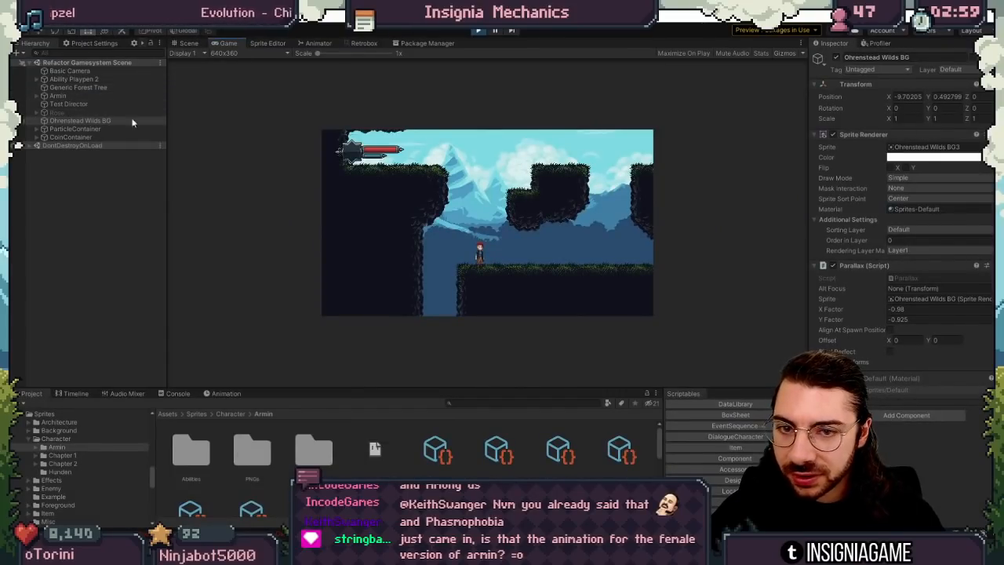
{"action": "left_click", "coordinate": [835, 58]}
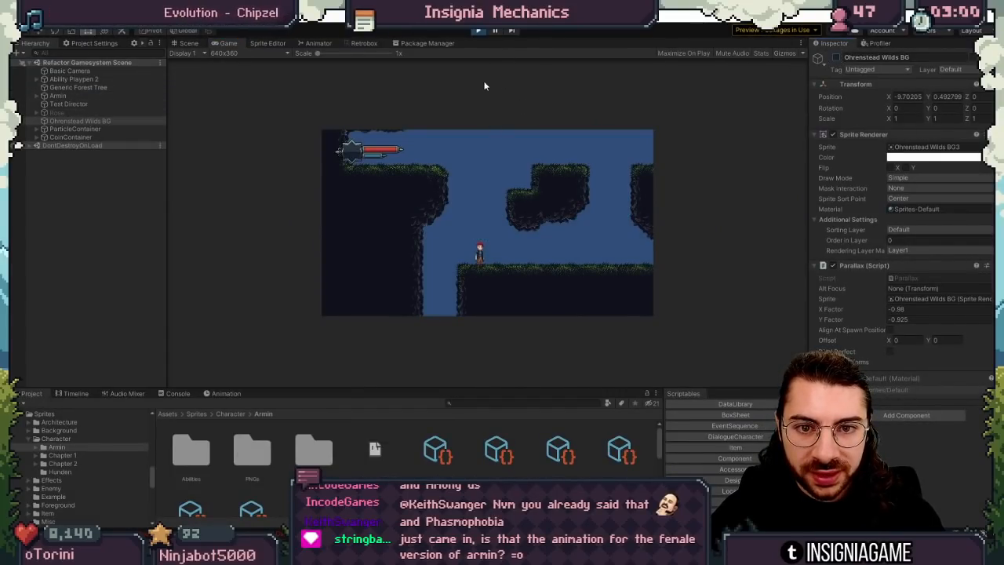
{"action": "right_click", "coordinate": [229, 44]}
{"action": "left_click", "coordinate": [253, 72]}
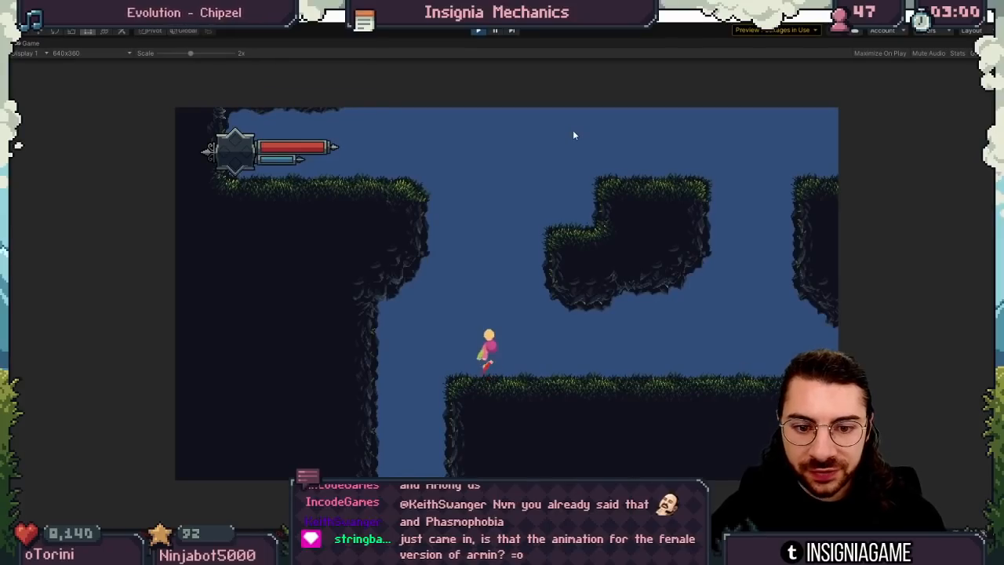
Run and jump Armin across the platforms in both directions to examine the jacket motion against the plain background.
{"action": "key", "text": "Left"}
{"action": "key", "text": "space"}
{"action": "key", "text": "Right"}
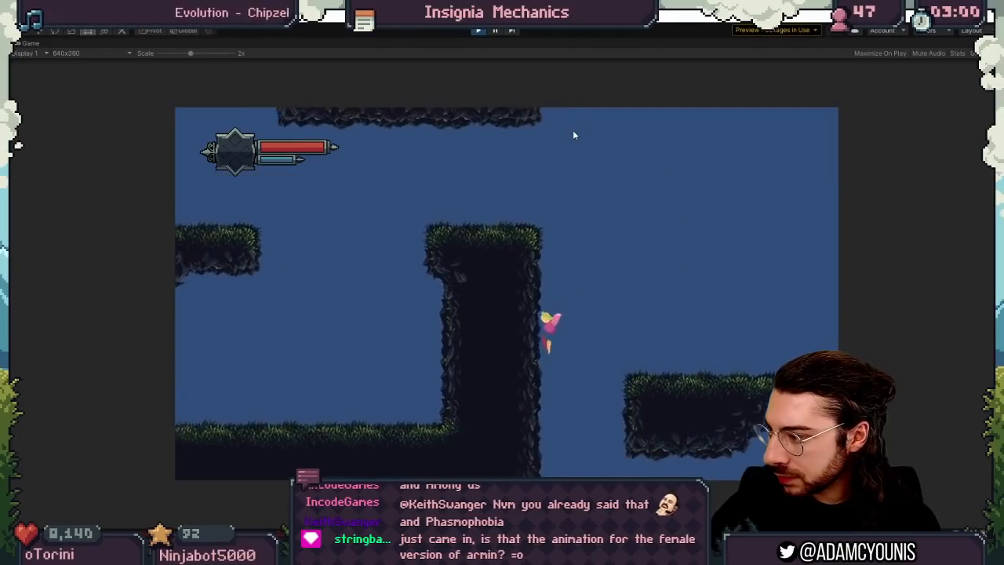
{"action": "key", "text": "space"}
{"action": "key", "text": "Right"}
{"action": "key", "text": "Left"}
{"action": "key", "text": "space"}
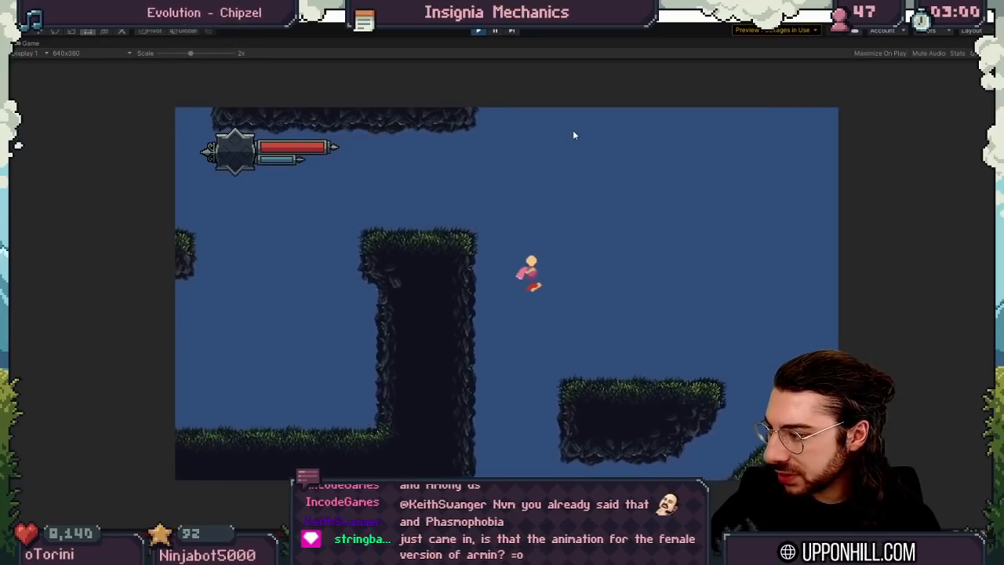
{"action": "key", "text": "space"}
{"action": "key", "text": "Right"}
{"action": "key", "text": "Left"}
{"action": "key", "text": "space"}
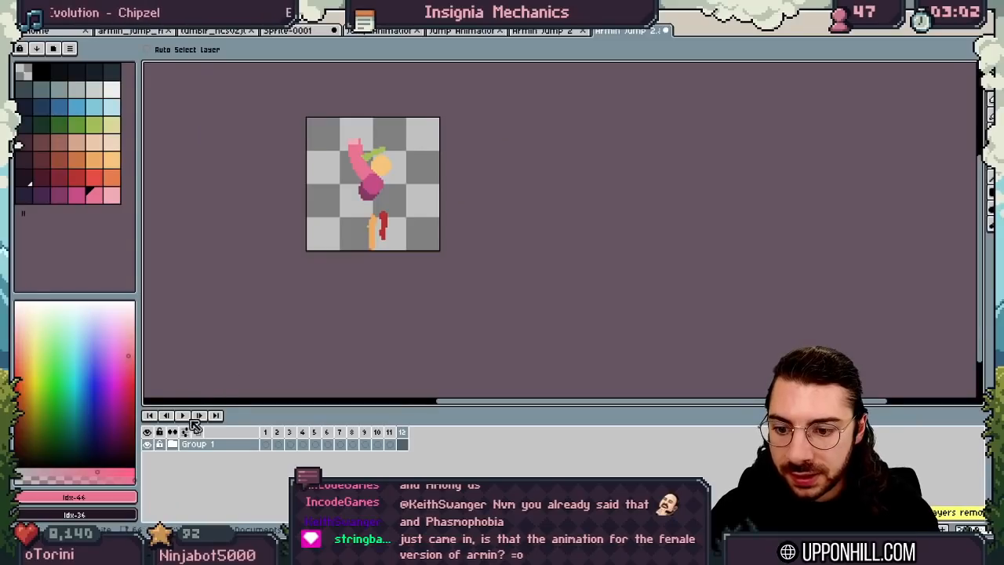
Switch back to the cropped jump sprite in Aseprite, expand the layers in Group 1, and save the file.
{"action": "left_click", "coordinate": [173, 444]}
{"action": "scroll", "coordinate": [359, 231], "scroll_direction": "up", "scroll_amount": 2}
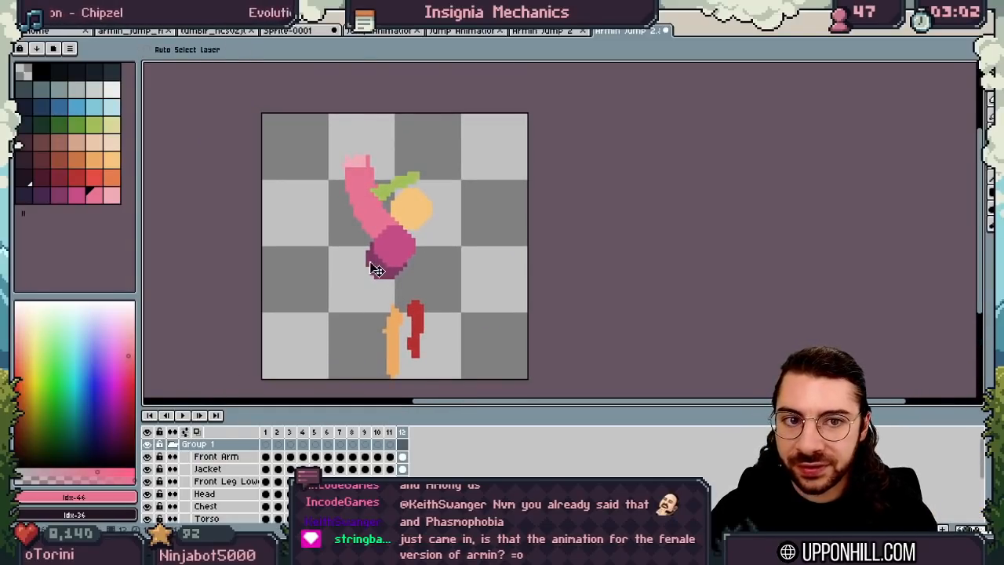
{"action": "key", "text": "ctrl+s"}
Play back the cropped jump animation and return to the full-size Armin Jump 2 sprite.
{"action": "key", "text": "z"}
{"action": "scroll", "coordinate": [411, 238], "scroll_direction": "down", "scroll_amount": 2}
{"action": "key", "text": "Return"}
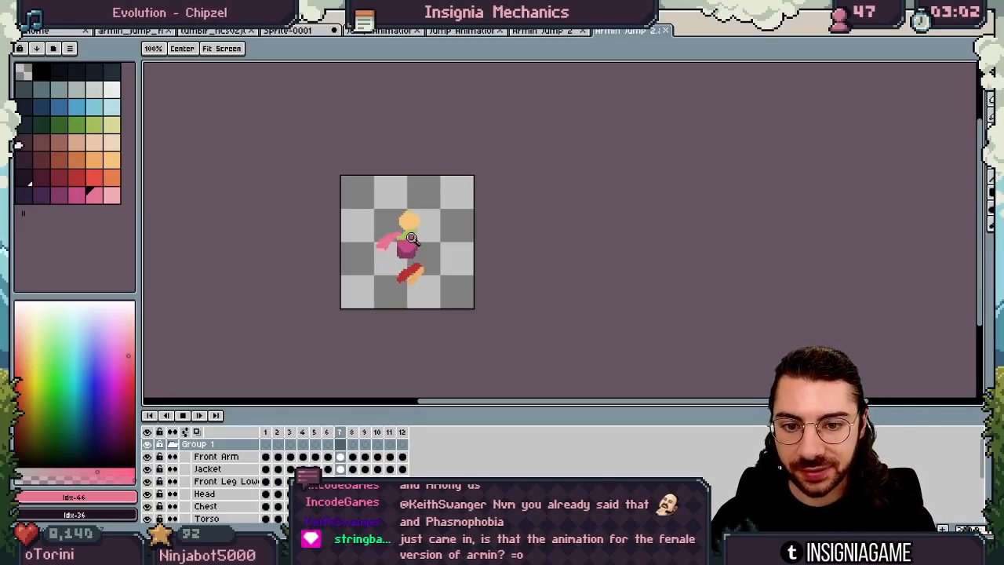
{"action": "left_click", "coordinate": [551, 34]}
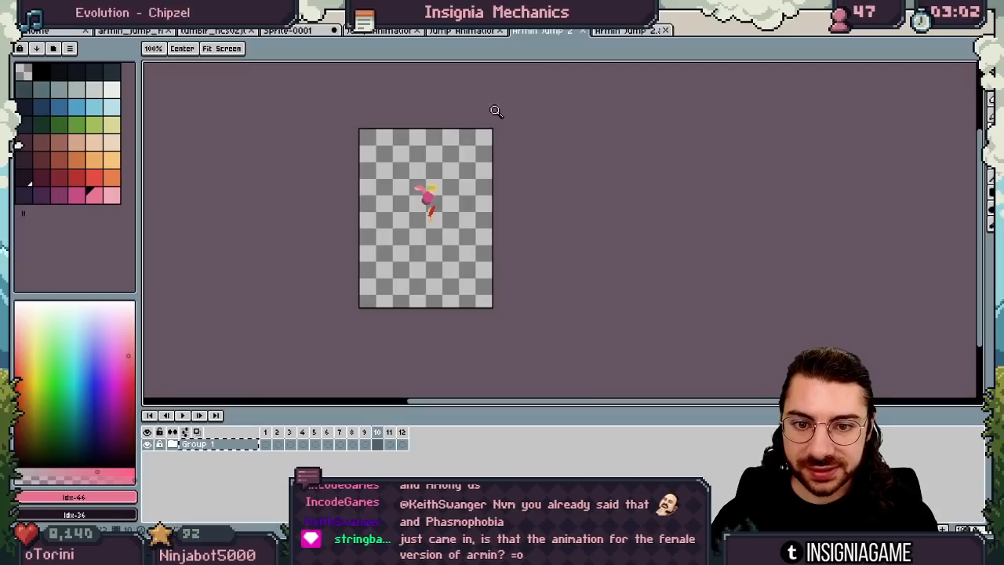
Switch to the cropped jump sprite, sample the jacket's light pink in frame 3, and undo the stroke painted on the Jacket layer.
{"action": "key", "text": "Return"}
{"action": "key", "text": "ctrl+Tab"}
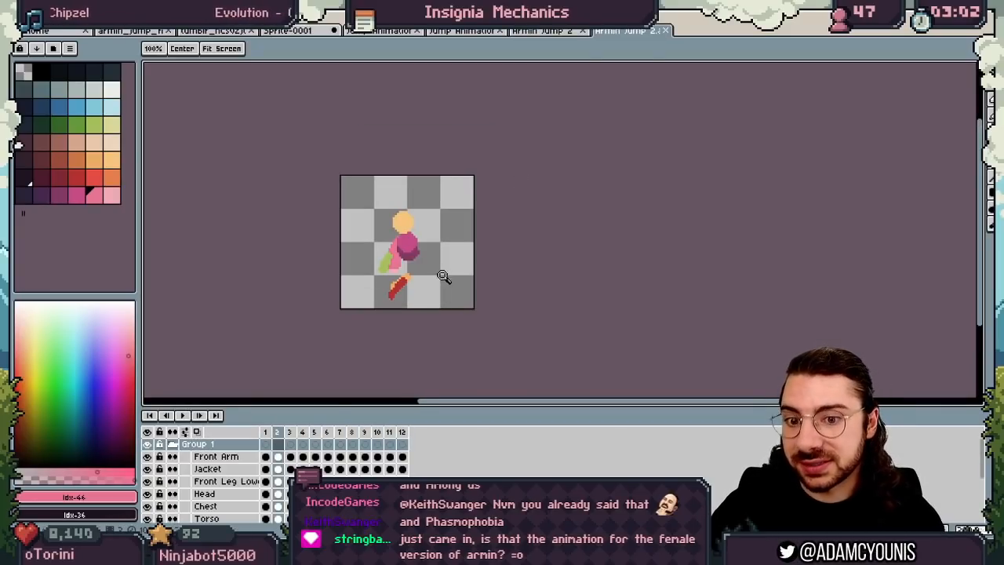
{"action": "left_click", "coordinate": [409, 271]}
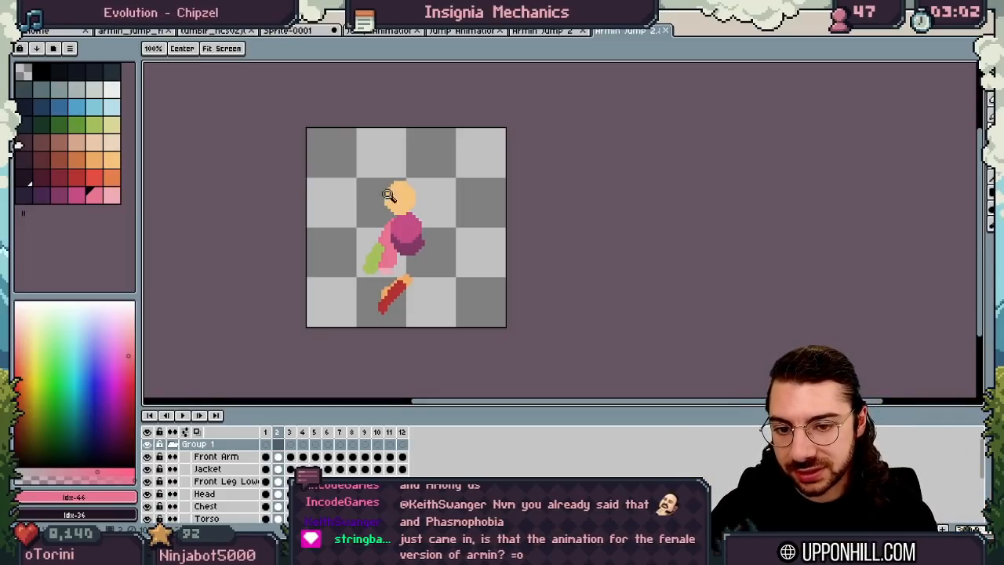
{"action": "left_click", "coordinate": [395, 239]}
{"action": "key", "text": "b"}
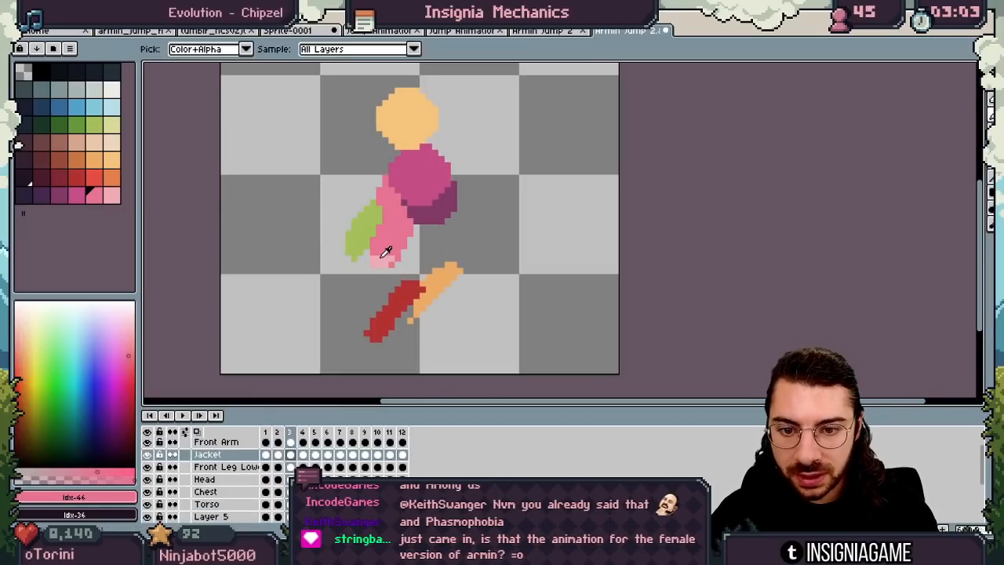
{"action": "left_click", "coordinate": [385, 258], "text": "alt"}
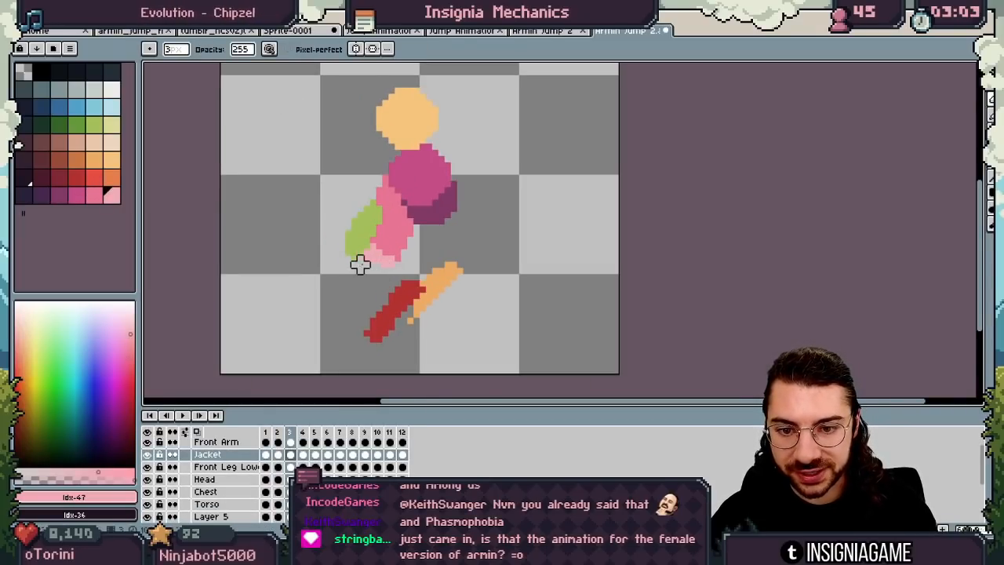
{"action": "key", "text": "ctrl+z"}
Select Layer 5 and touch up the jacket's light pink lower edge in frame 3, comparing it with the neighbouring frames.
{"action": "left_click", "coordinate": [396, 230], "text": "ctrl"}
{"action": "key", "text": "Left"}
{"action": "key", "text": "Right"}
{"action": "key", "text": "Right"}
{"action": "key", "text": "Left"}
{"action": "key", "text": "Left"}
{"action": "key", "text": "Right"}
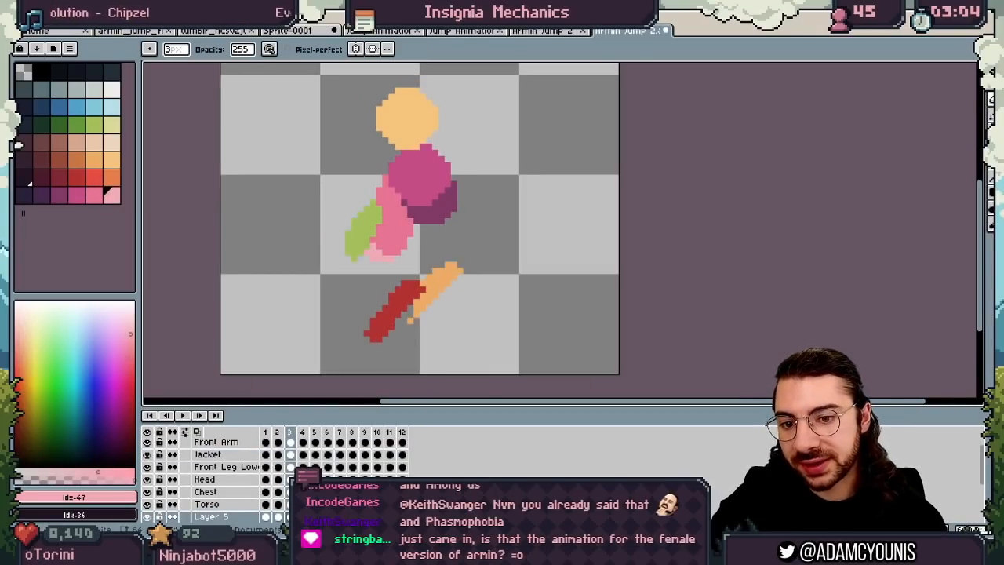
{"action": "key", "text": "Right"}
{"action": "key", "text": "Left"}
{"action": "key", "text": "Left"}
{"action": "key", "text": "super+Left"}
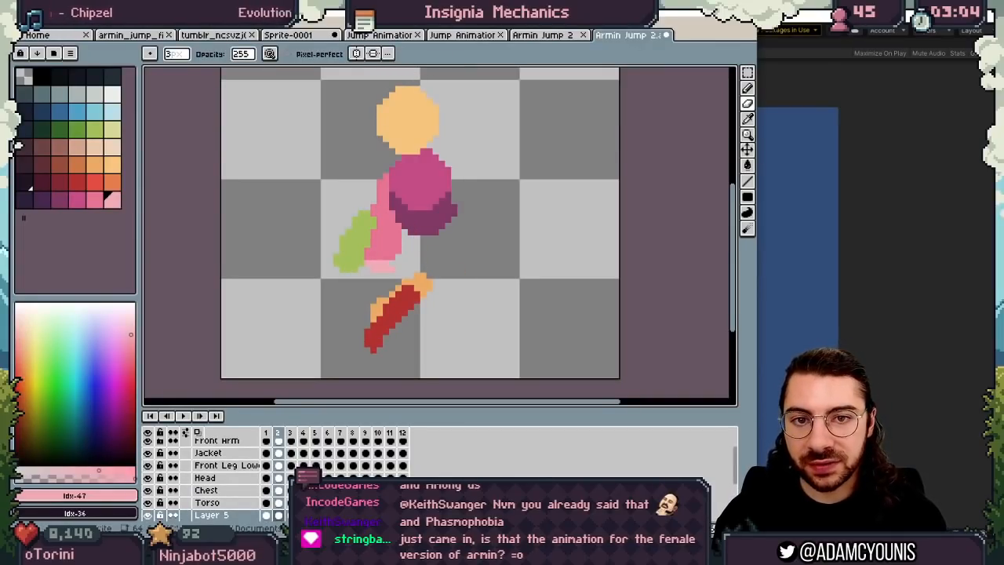
{"action": "key", "text": "super+Up"}
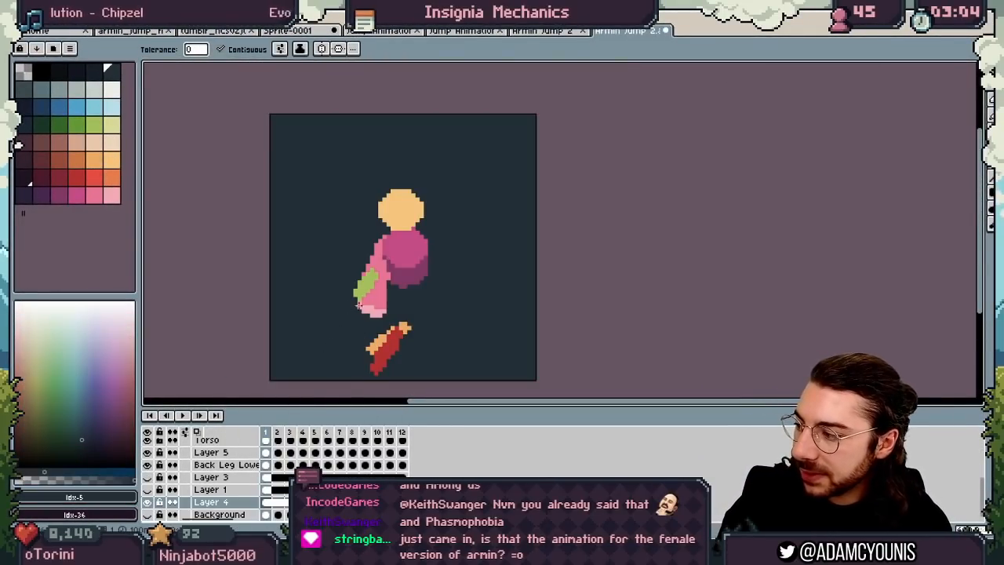
Select Layer 5 again and trim the jacket's light pink bottom edge in frame 3 against the dark background.
{"action": "key", "text": "z"}
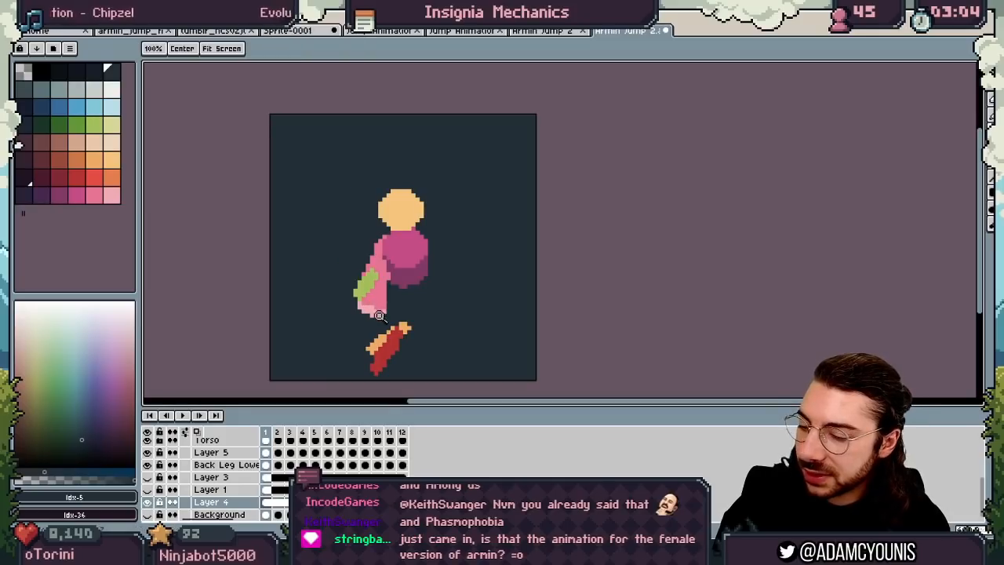
{"action": "left_click", "coordinate": [372, 285]}
{"action": "left_click_drag", "start_coordinate": [298, 436], "coordinate": [364, 433]}
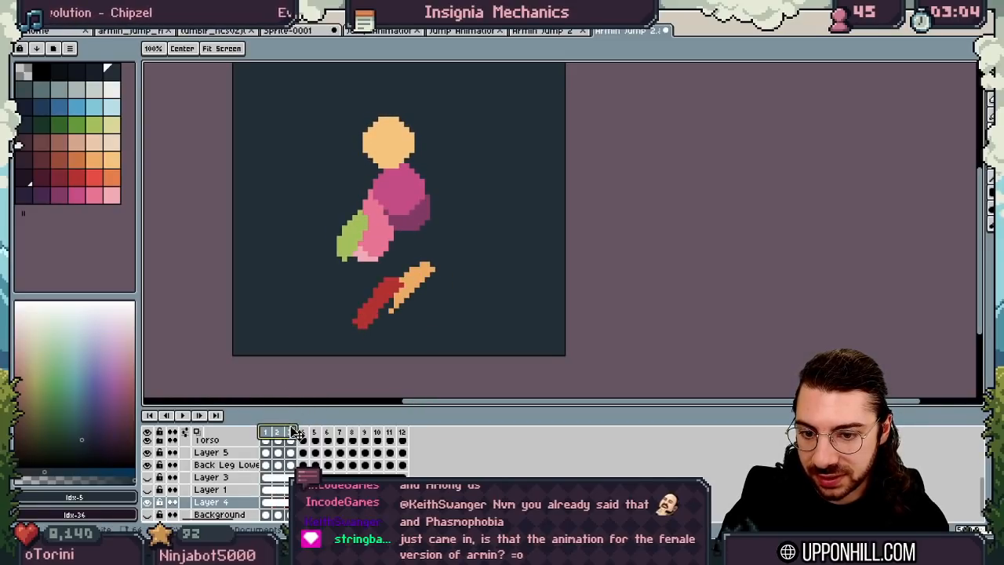
{"action": "left_click", "coordinate": [380, 259]}
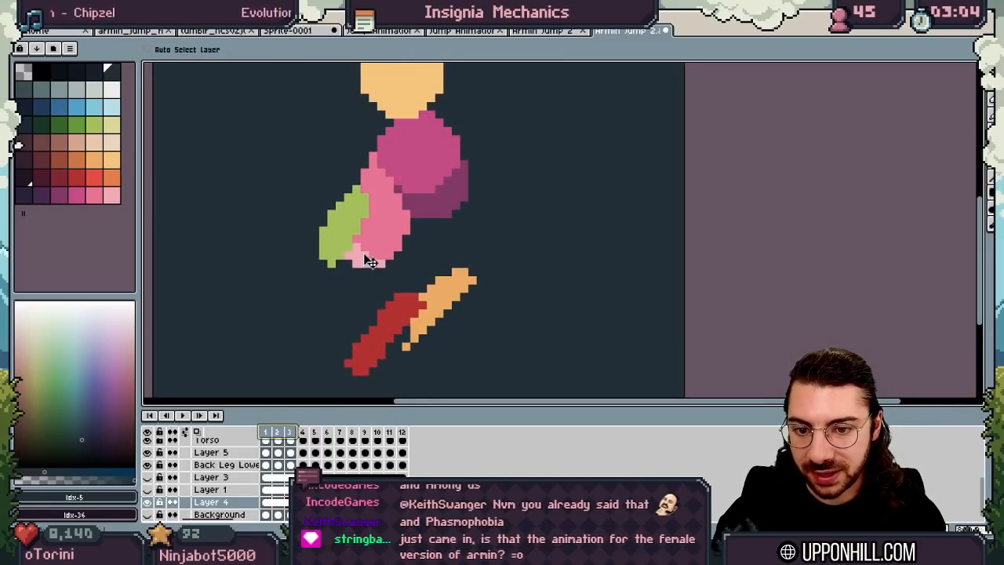
{"action": "left_click", "coordinate": [370, 262]}
{"action": "key", "text": "b"}
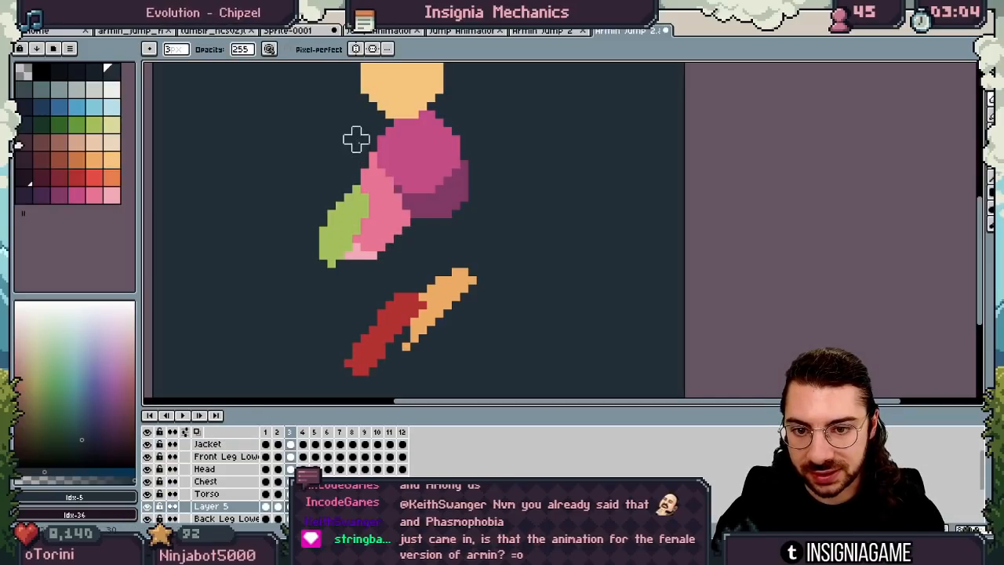
Play back the cropped jump animation at a small size to examine the jacket motion.
{"action": "key", "text": "z"}
{"action": "scroll", "coordinate": [385, 179], "scroll_direction": "down", "scroll_amount": 3}
{"action": "left_click", "coordinate": [386, 192], "text": "alt"}
{"action": "scroll", "coordinate": [469, 236], "scroll_direction": "down", "scroll_amount": 3}
{"action": "key", "text": "Return"}
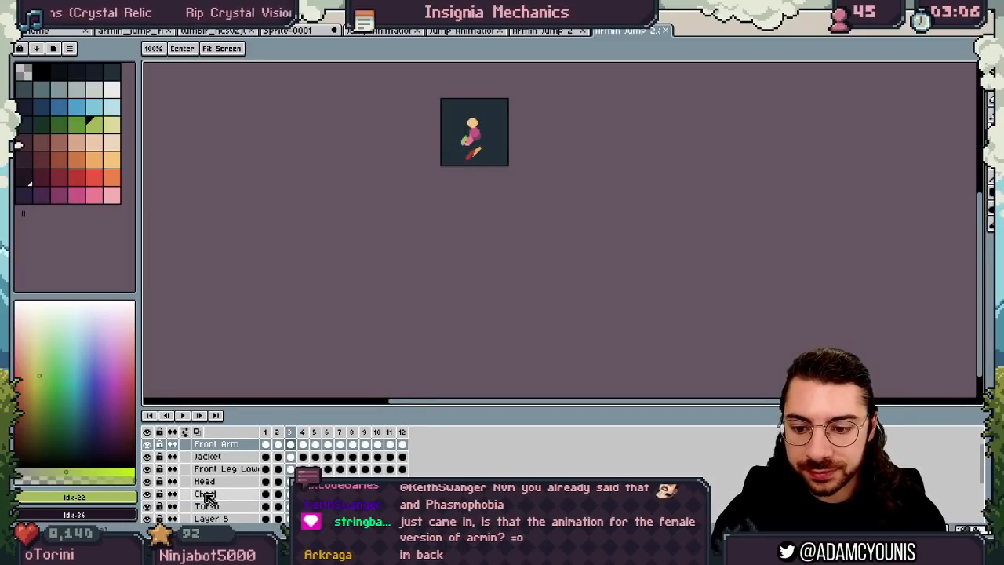
Hide the dark Layer 4 and export the visible layers as the horizontal strip sheet Armin Jump 2.png.
{"action": "scroll", "coordinate": [206, 497], "scroll_direction": "down", "scroll_amount": 3}
{"action": "left_click", "coordinate": [148, 491]}
{"action": "left_click_drag", "start_coordinate": [481, 139], "coordinate": [473, 233]}
{"action": "left_click_drag", "start_coordinate": [460, 227], "coordinate": [546, 203]}
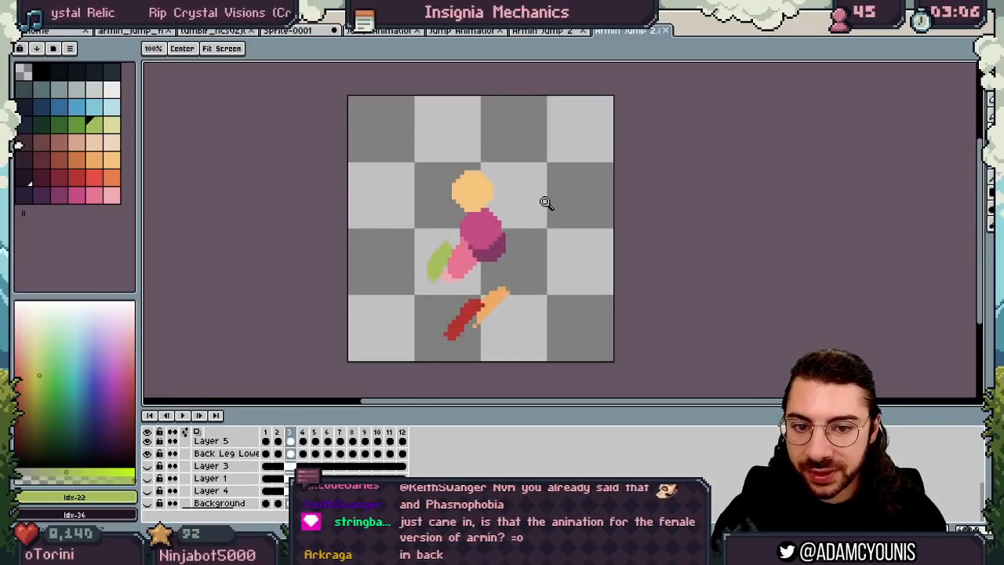
{"action": "key", "text": "ctrl+e"}
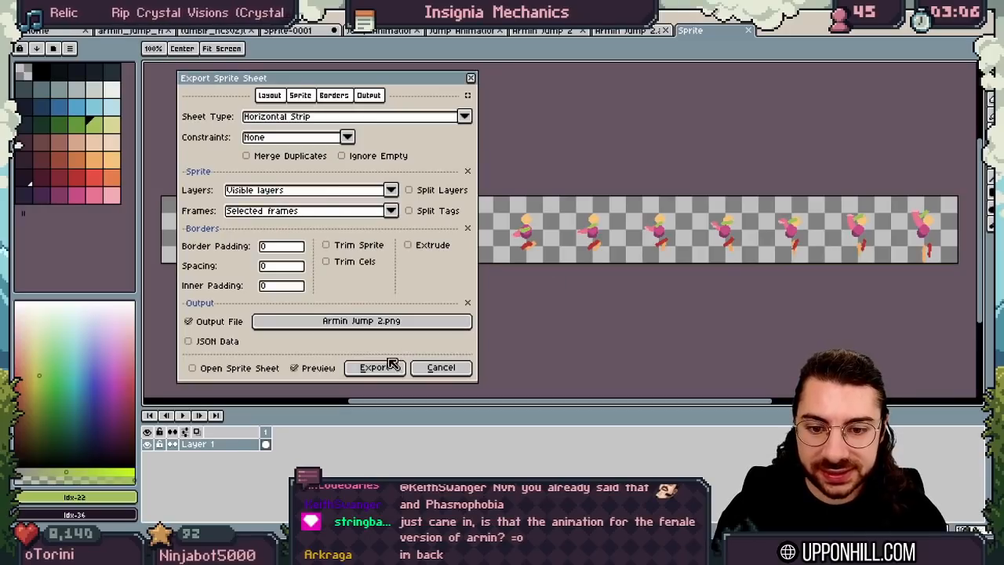
{"action": "left_click", "coordinate": [375, 365]}
Switch to Unity and run and jump Armin to the neighbouring platform to test the exported jump.
{"action": "key", "text": "alt+Tab"}
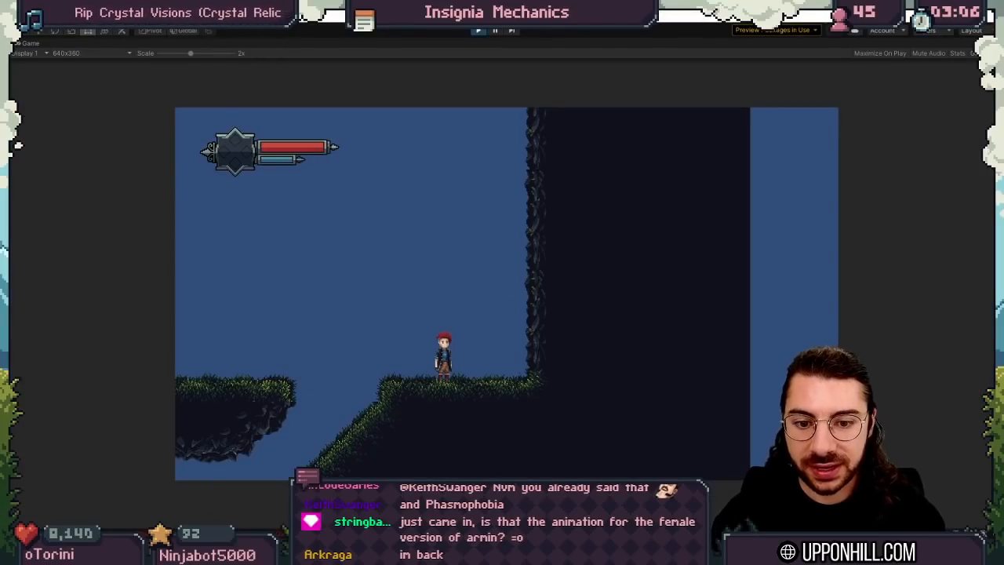
{"action": "key", "text": "Left"}
{"action": "key", "text": "space"}
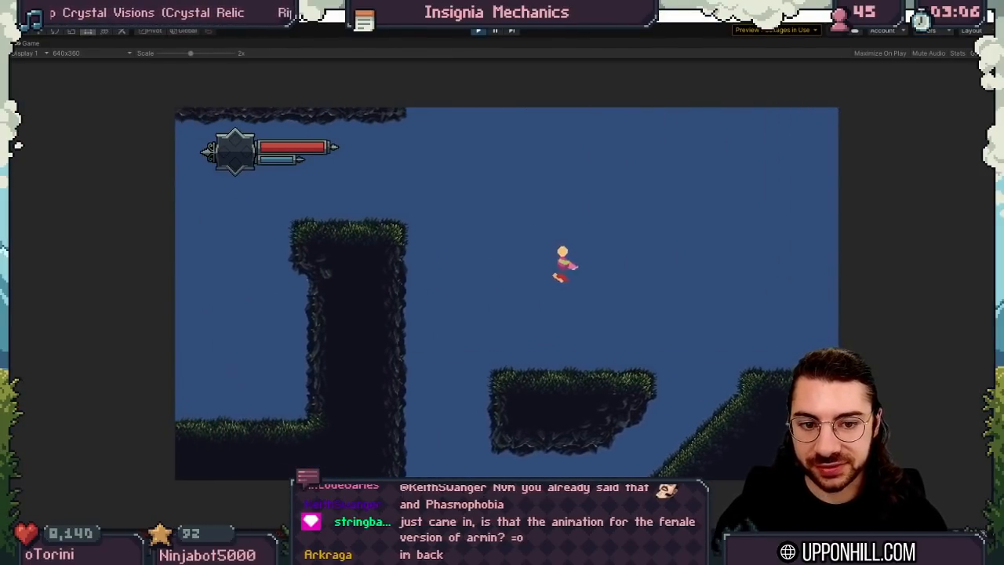
{"action": "key", "text": "space"}
{"action": "key", "text": "Right"}
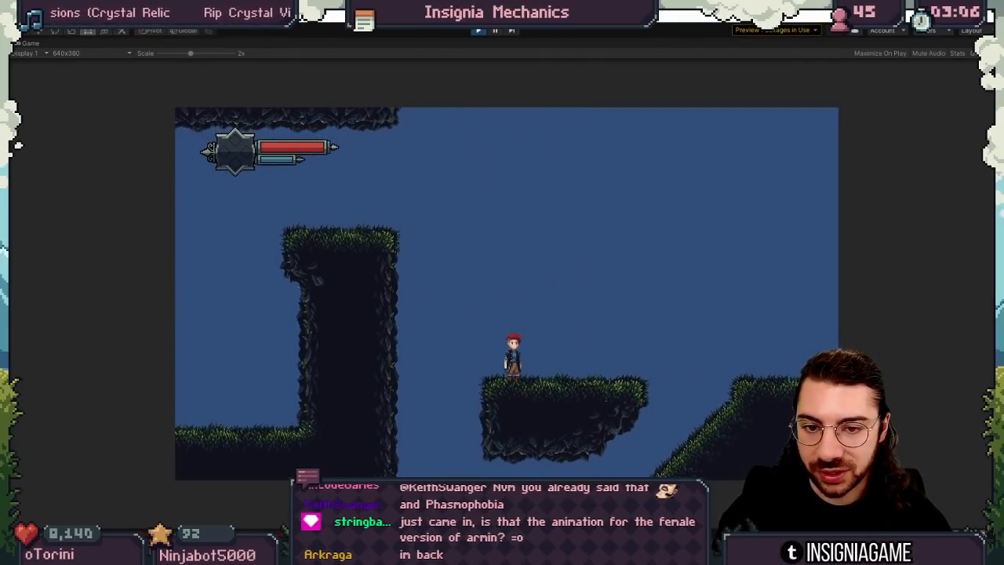
Enlarge the game view to 3x scale and jump Armin repeatedly to examine the jump animation up close.
{"action": "left_click_drag", "start_coordinate": [193, 54], "coordinate": [208, 54]}
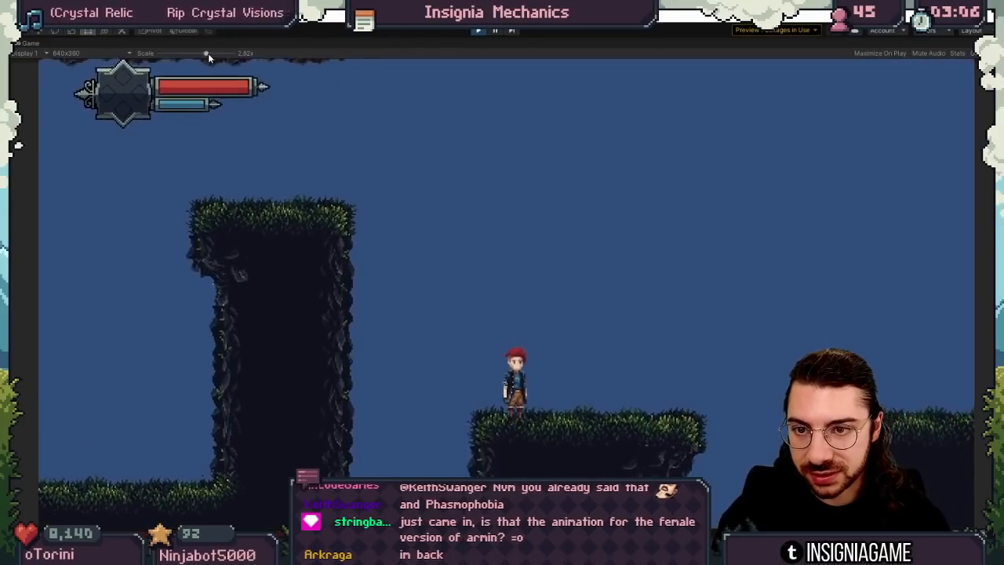
{"action": "key", "text": "space"}
{"action": "key", "text": "space"}
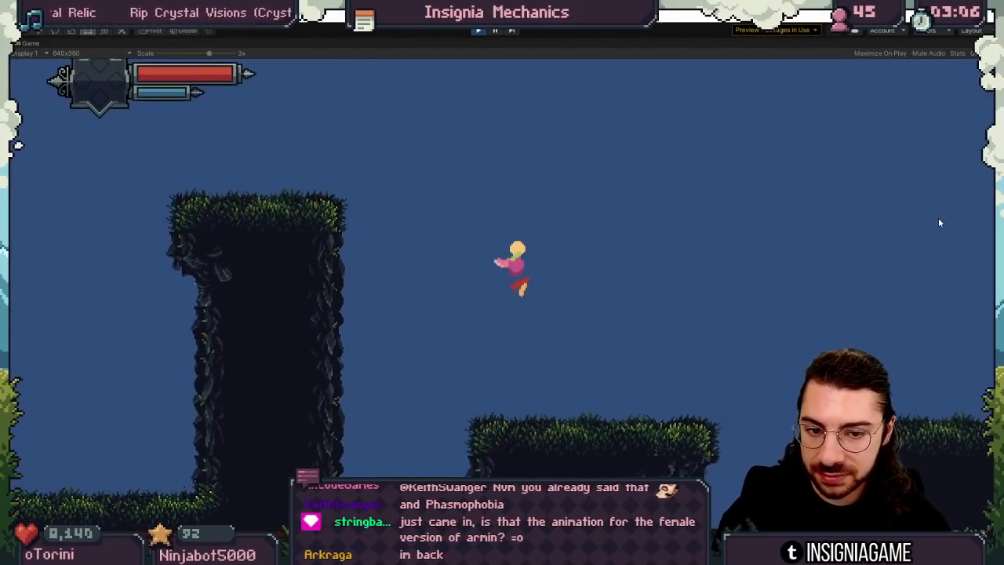
{"action": "key", "text": "space"}
{"action": "key", "text": "Right"}
{"action": "key", "text": "space"}
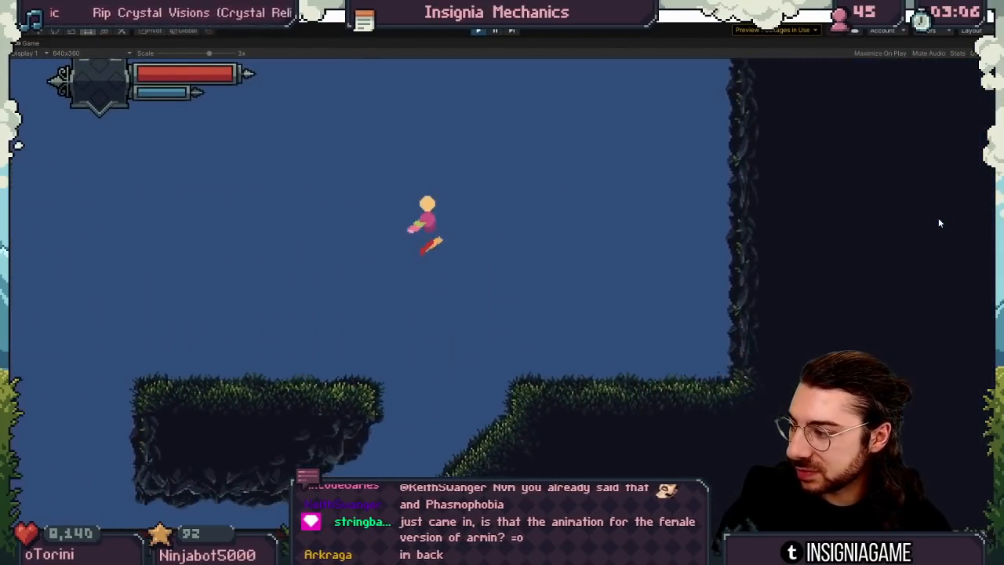
{"action": "key", "text": "space"}
{"action": "key", "text": "space"}
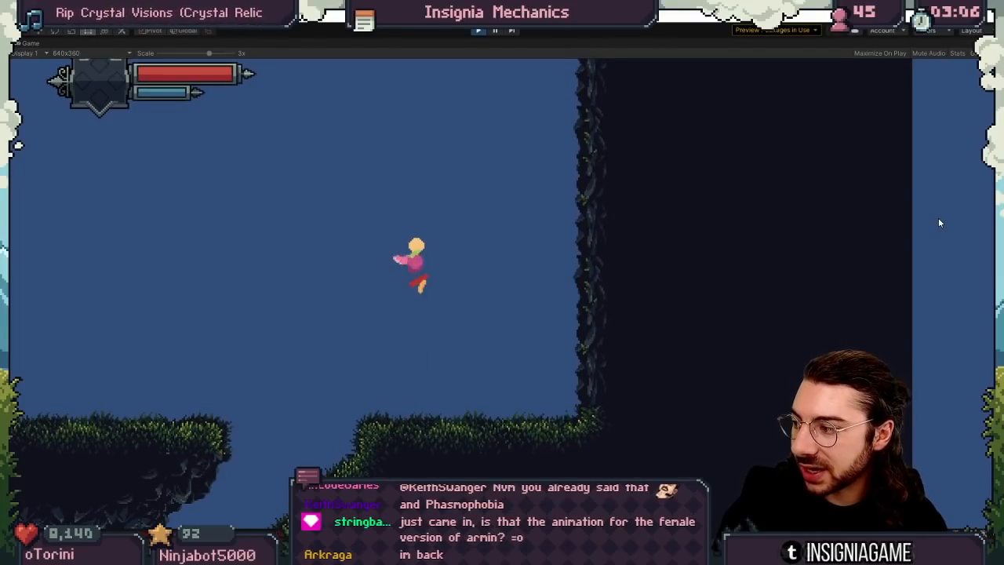
{"action": "key", "text": "space"}
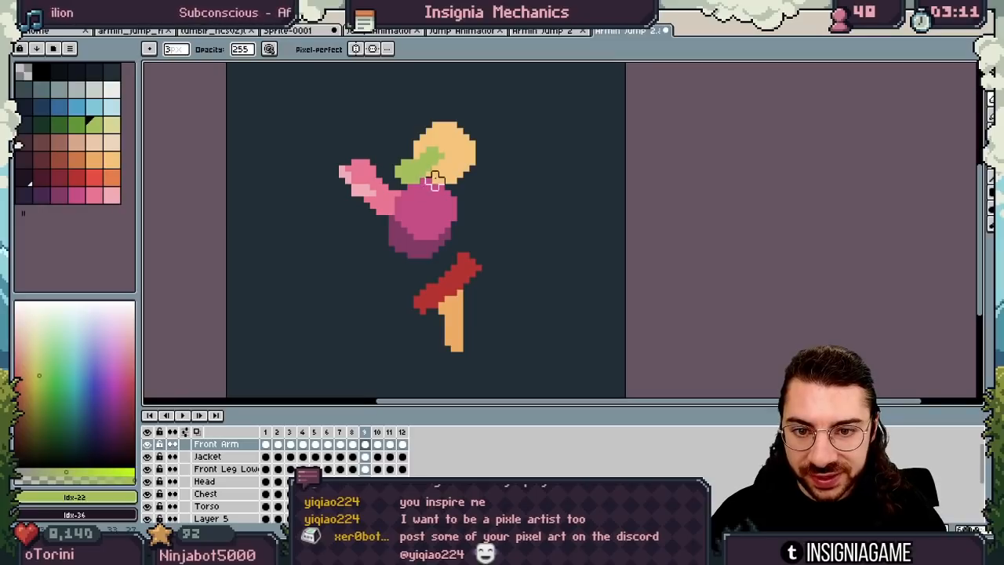
Step through frames 7 to 12 in the cropped jump sprite to examine the green front arm's poses.
{"action": "key", "text": "b"}
{"action": "key", "text": "Left"}
{"action": "key", "text": "Left"}
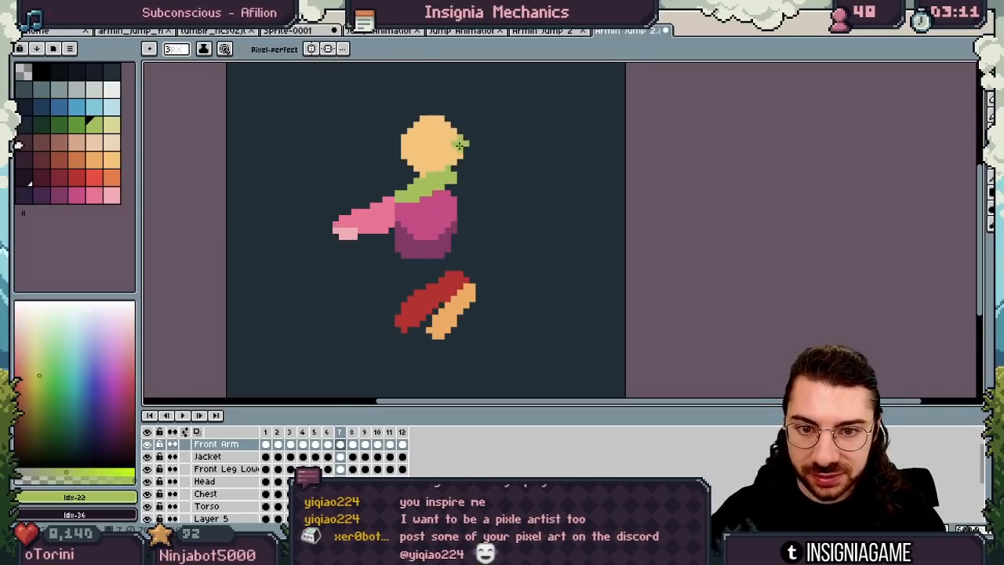
{"action": "key", "text": "Right"}
{"action": "key", "text": "Right"}
{"action": "key", "text": "Right"}
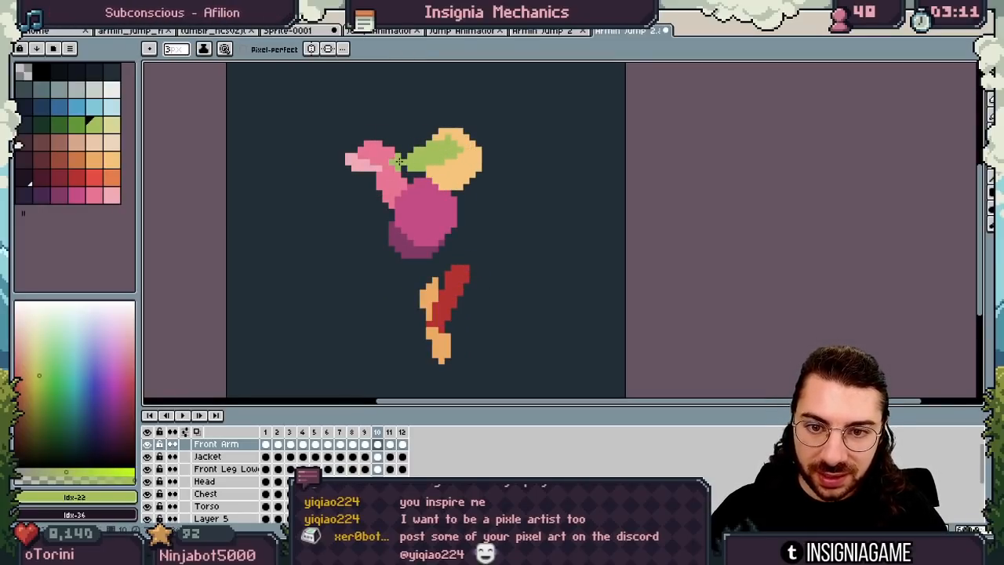
{"action": "key", "text": "Right"}
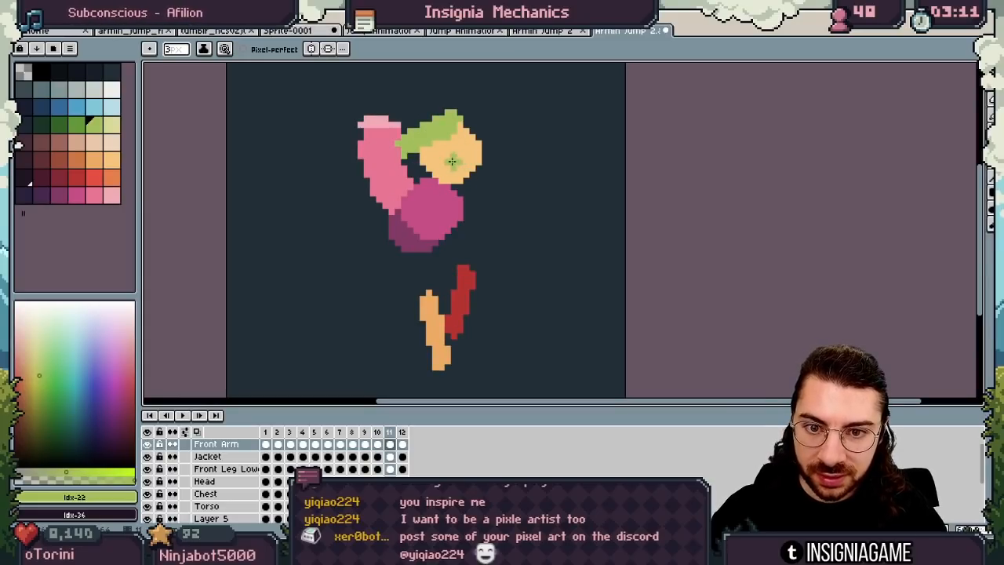
{"action": "key", "text": "Right"}
{"action": "key", "text": "Right"}
{"action": "key", "text": "Right"}
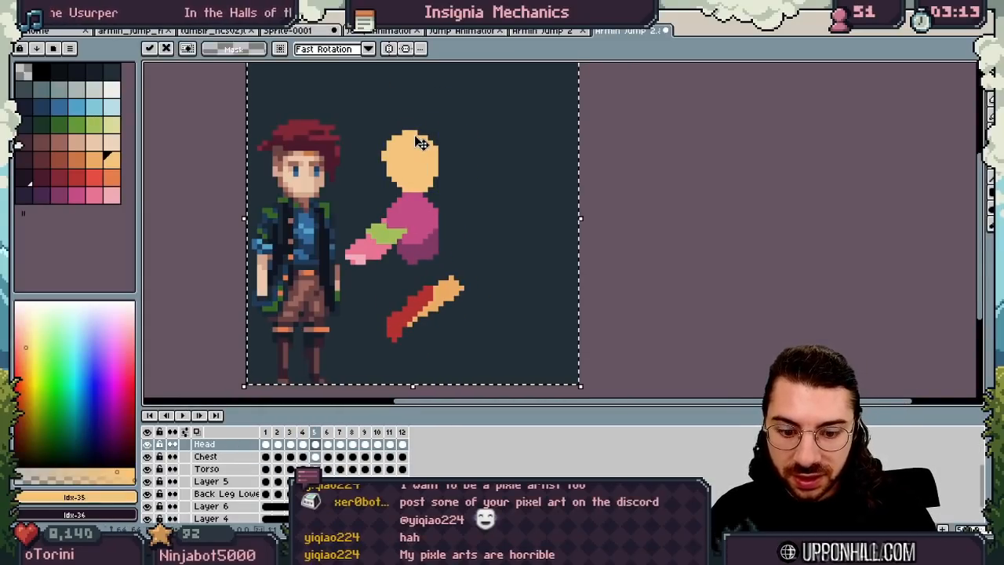
Flip through the frames around 5 to 7 to compare the blocked-out head with the standing Armin reference.
{"action": "key", "text": "Left"}
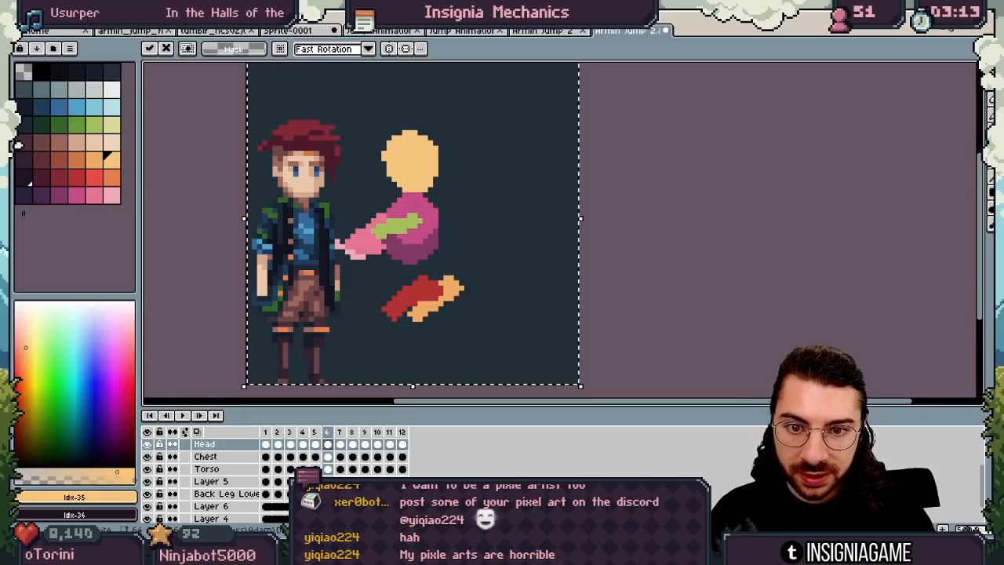
{"action": "key", "text": "Left"}
{"action": "key", "text": "Right"}
{"action": "key", "text": "Right"}
{"action": "key", "text": "Right"}
{"action": "key", "text": "Right"}
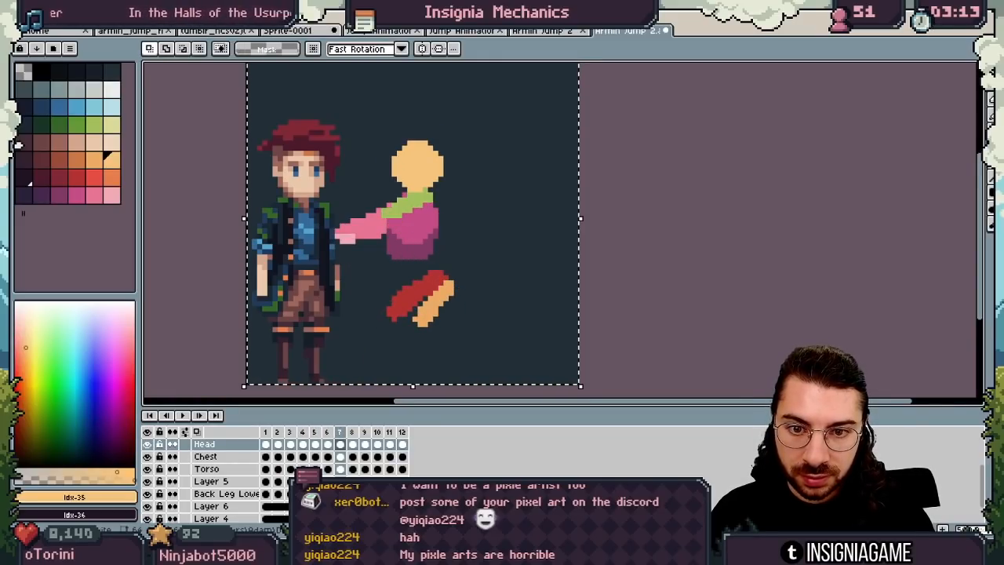
{"action": "key", "text": "Right"}
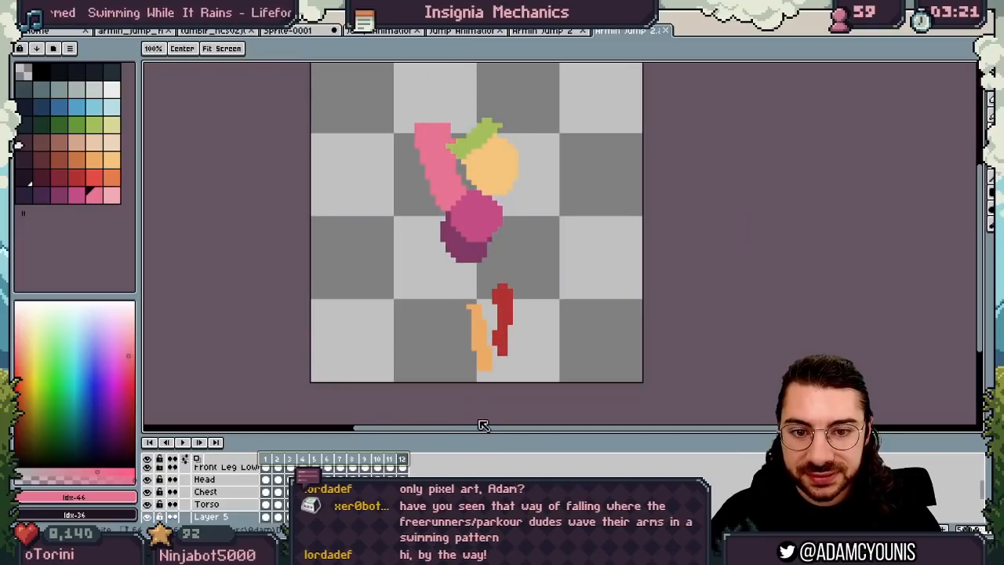
Enlarge the timeline and paint the back upper leg in brown-orange with a 4 px brush on frames 2 to 4.
{"action": "left_click_drag", "start_coordinate": [483, 425], "coordinate": [197, 429]}
{"action": "left_click_drag", "start_coordinate": [442, 291], "coordinate": [395, 282]}
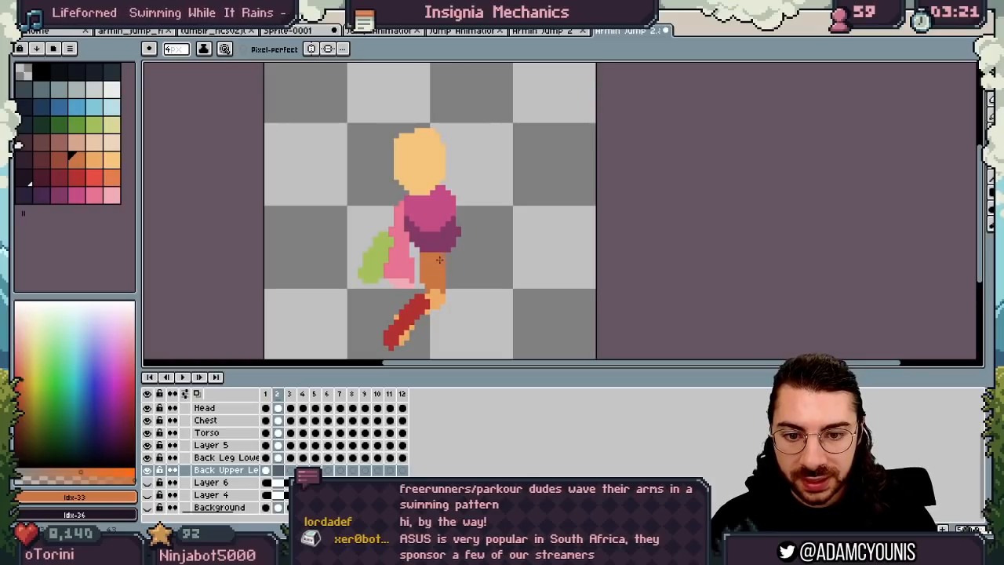
{"action": "key", "text": "Right"}
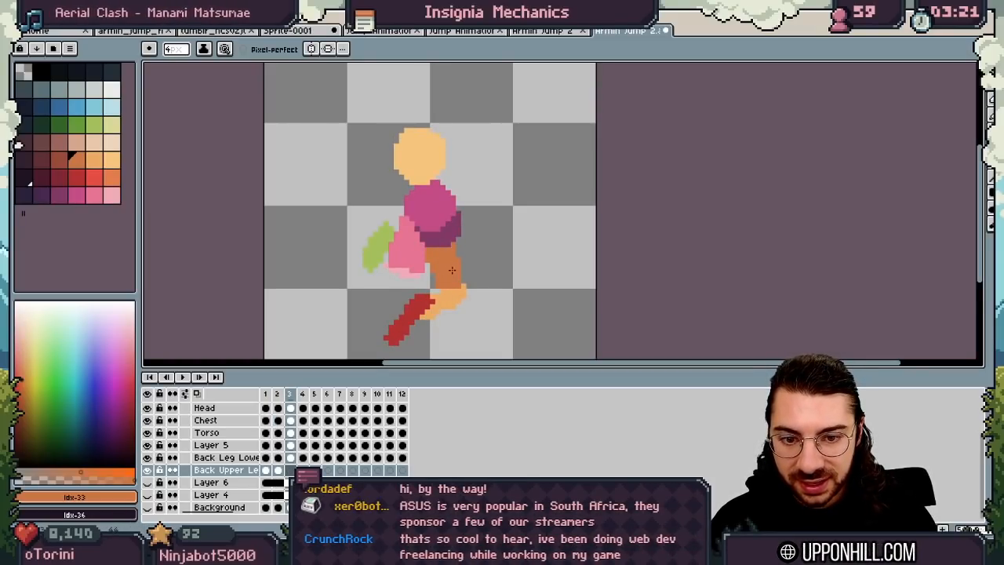
{"action": "key", "text": "Right"}
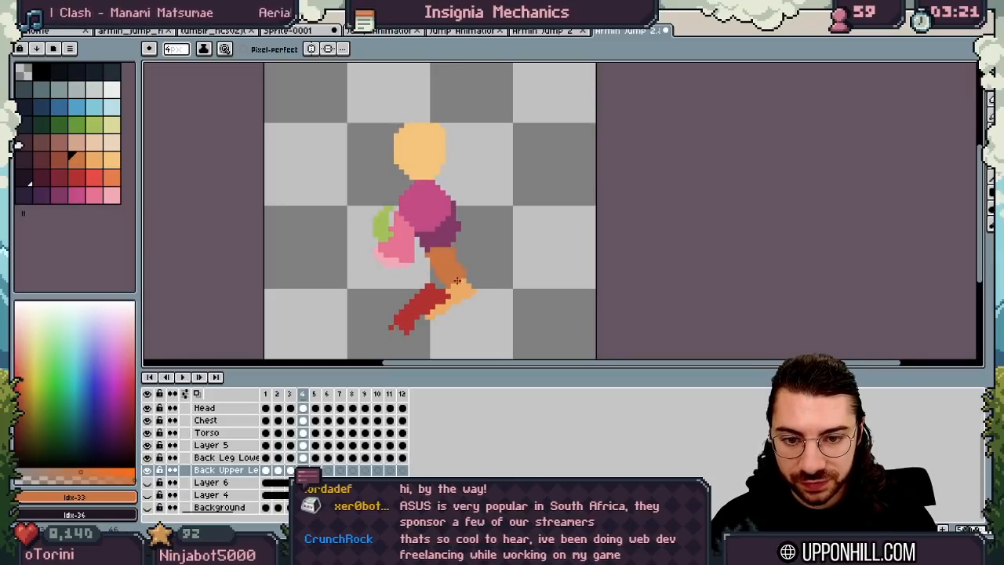
{"action": "key", "text": "Right"}
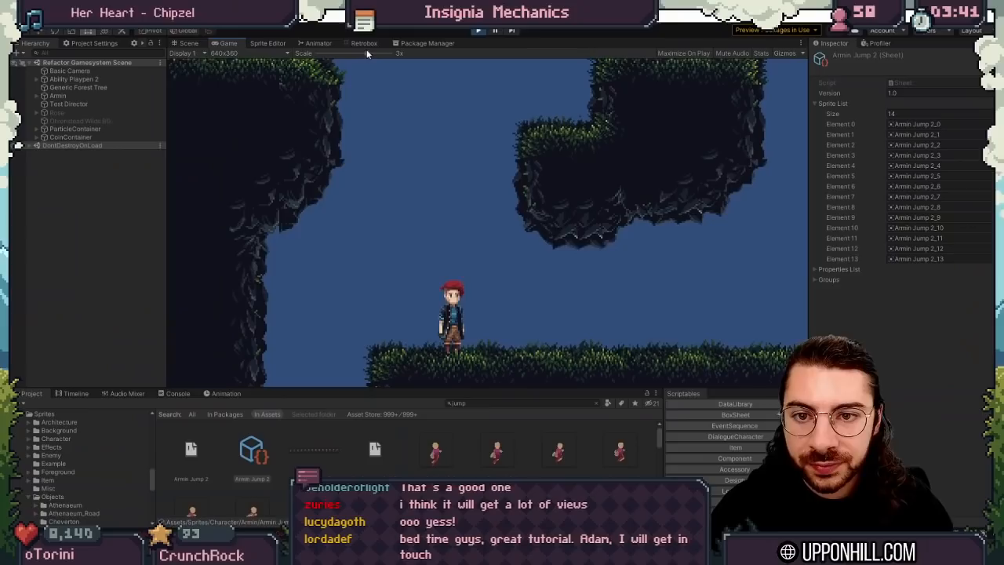
In Unity, set the Basic Camera's background to solid black and pause the game mid-jump.
{"action": "left_click", "coordinate": [97, 72]}
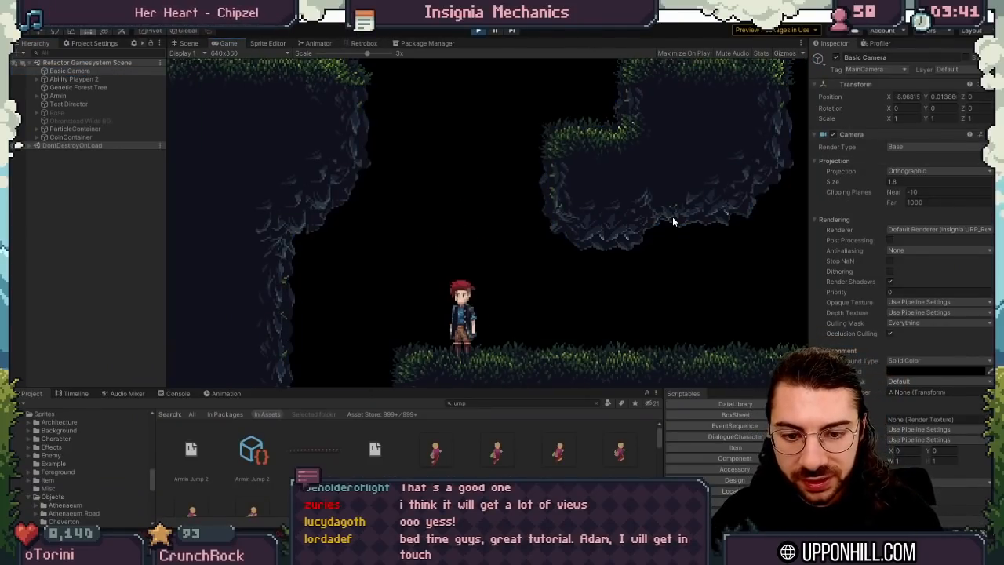
{"action": "key", "text": "ctrl+shift+p"}
{"action": "key", "text": "ctrl+1"}
{"action": "key", "text": "ctrl+2"}
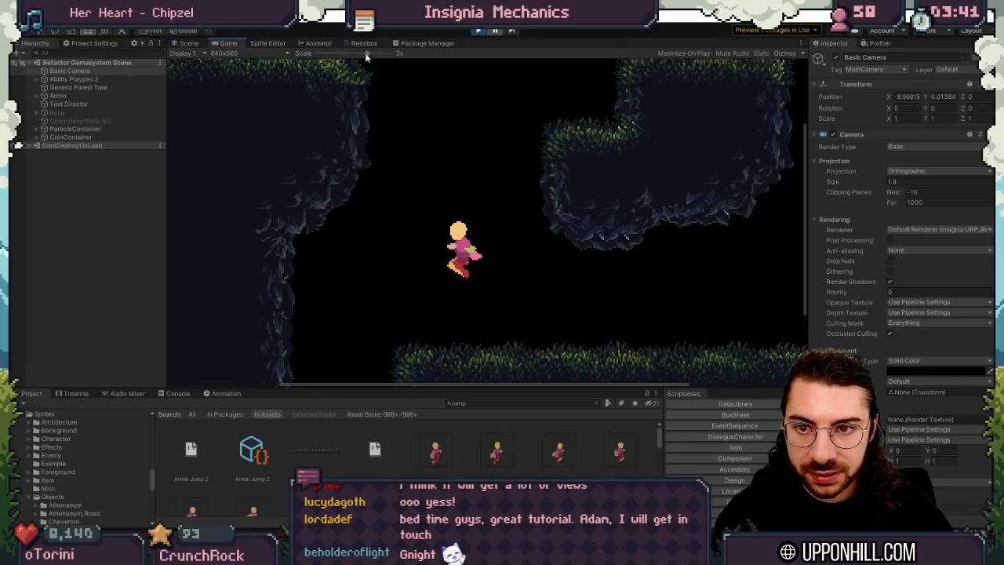
Advance the paused game one frame at a time to examine Armin's jump, fall and landing poses.
{"action": "left_click", "coordinate": [514, 31]}
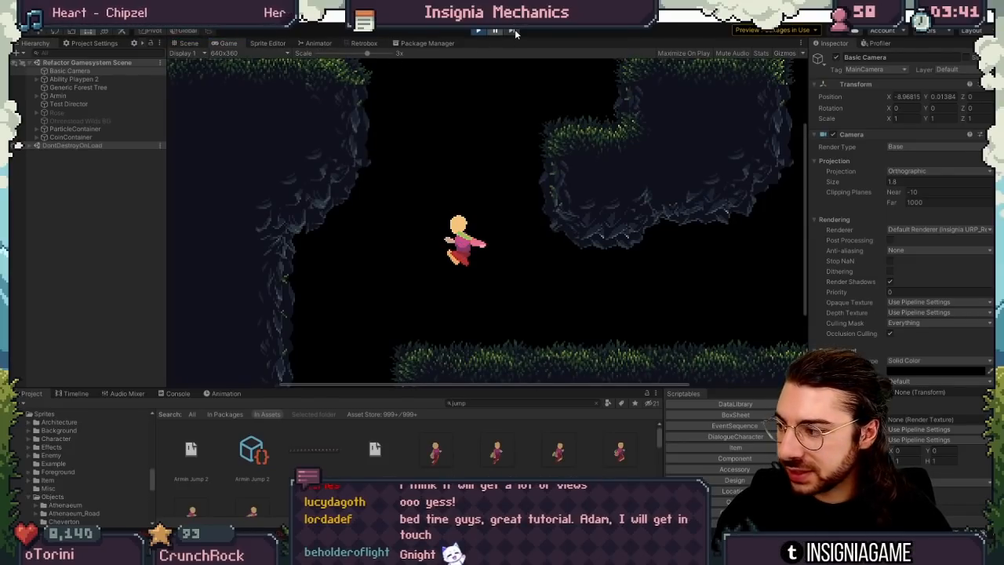
{"action": "left_click", "coordinate": [514, 30]}
{"action": "left_click", "coordinate": [513, 30]}
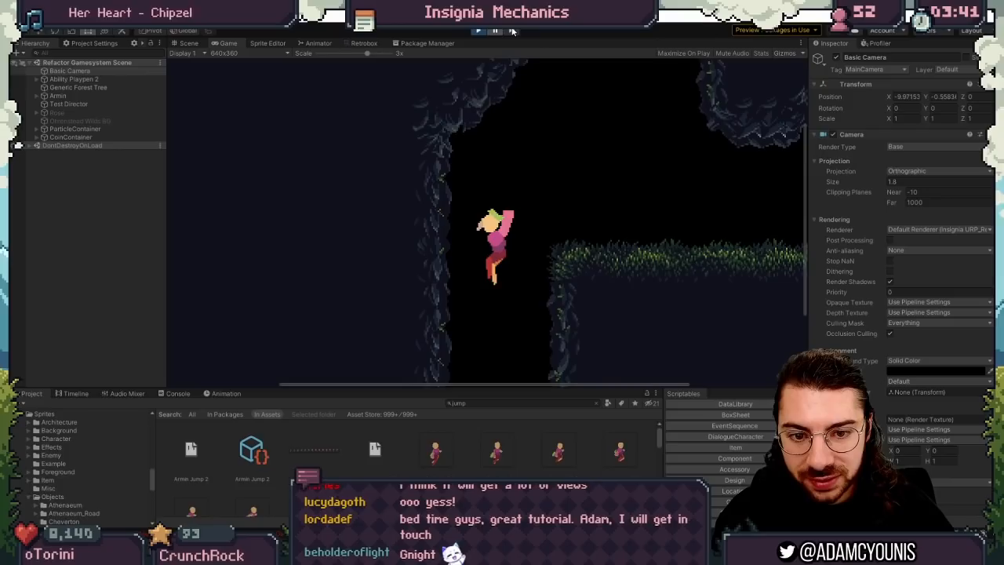
{"action": "left_click", "coordinate": [512, 32]}
{"action": "left_click", "coordinate": [512, 31]}
{"action": "left_click", "coordinate": [511, 32]}
{"action": "left_click", "coordinate": [511, 31]}
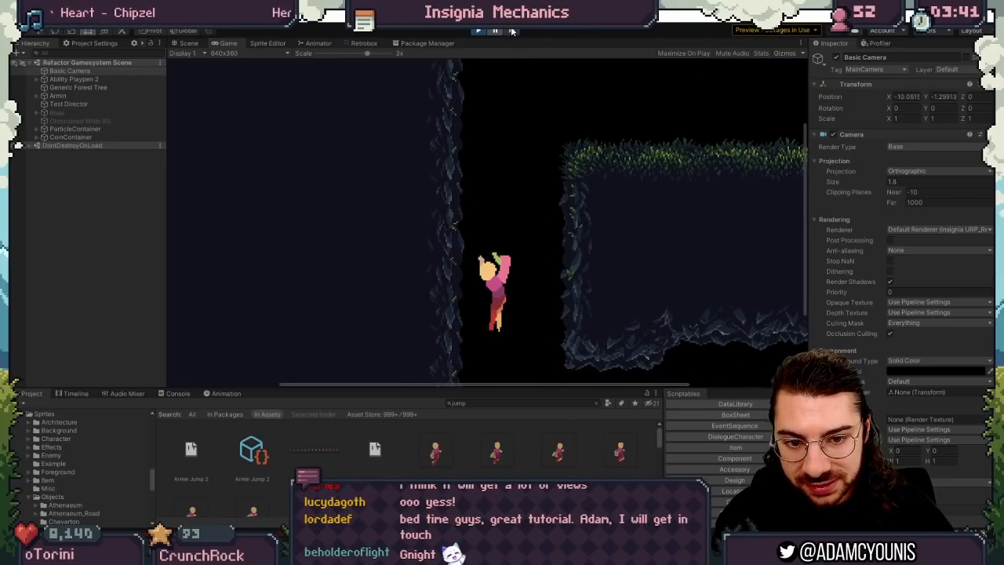
{"action": "left_click", "coordinate": [512, 32]}
{"action": "left_click", "coordinate": [511, 31]}
{"action": "left_click", "coordinate": [512, 32]}
{"action": "left_click", "coordinate": [511, 31]}
{"action": "left_click", "coordinate": [512, 32]}
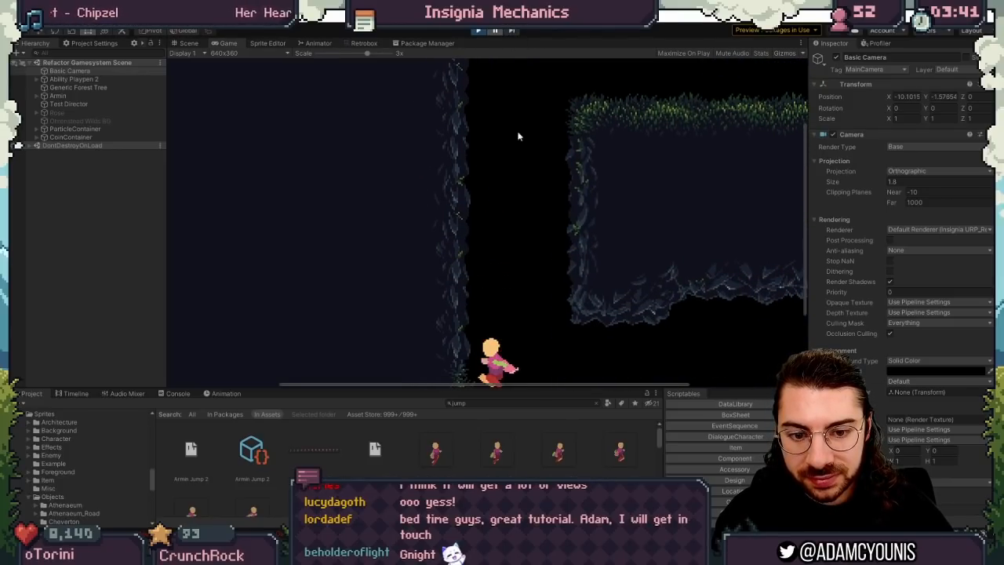
{"action": "left_click", "coordinate": [511, 32]}
{"action": "left_click", "coordinate": [510, 33]}
{"action": "left_click", "coordinate": [510, 33]}
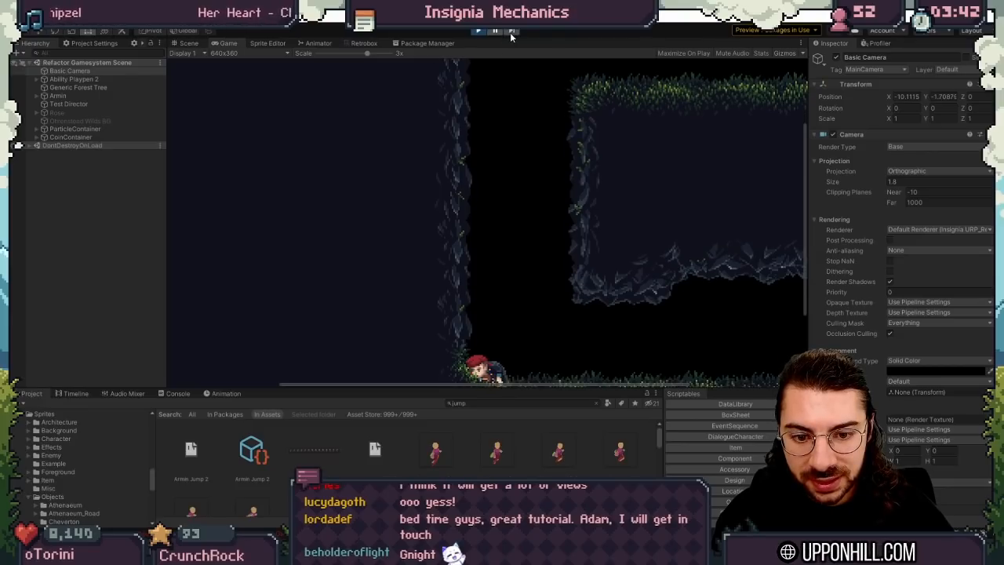
{"action": "left_click", "coordinate": [510, 33]}
{"action": "left_click", "coordinate": [511, 33]}
{"action": "left_click", "coordinate": [511, 33]}
Resume the paused game, jump once in the narrow shaft, and exit play mode.
{"action": "left_click", "coordinate": [499, 32]}
{"action": "key", "text": "space"}
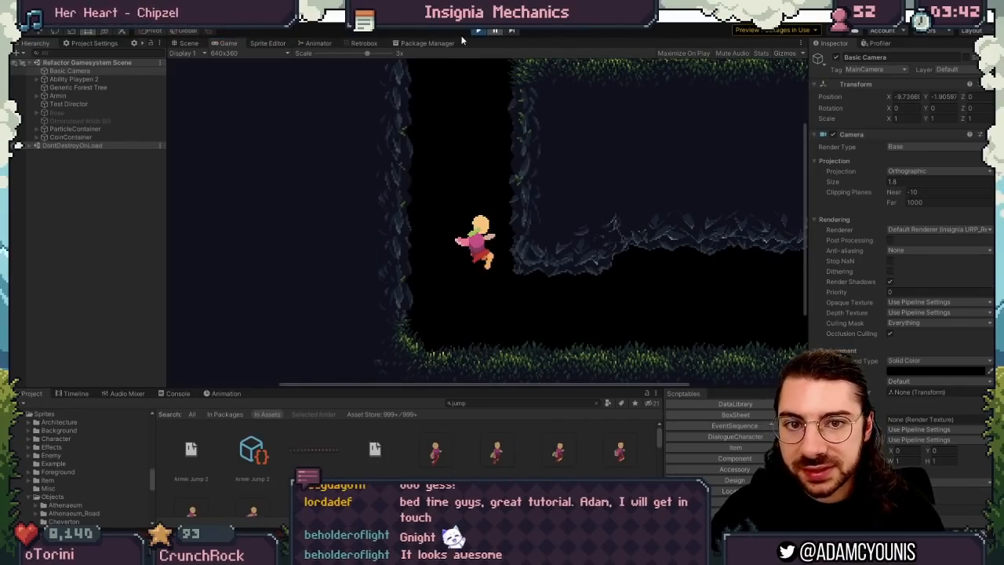
{"action": "left_click", "coordinate": [477, 32]}
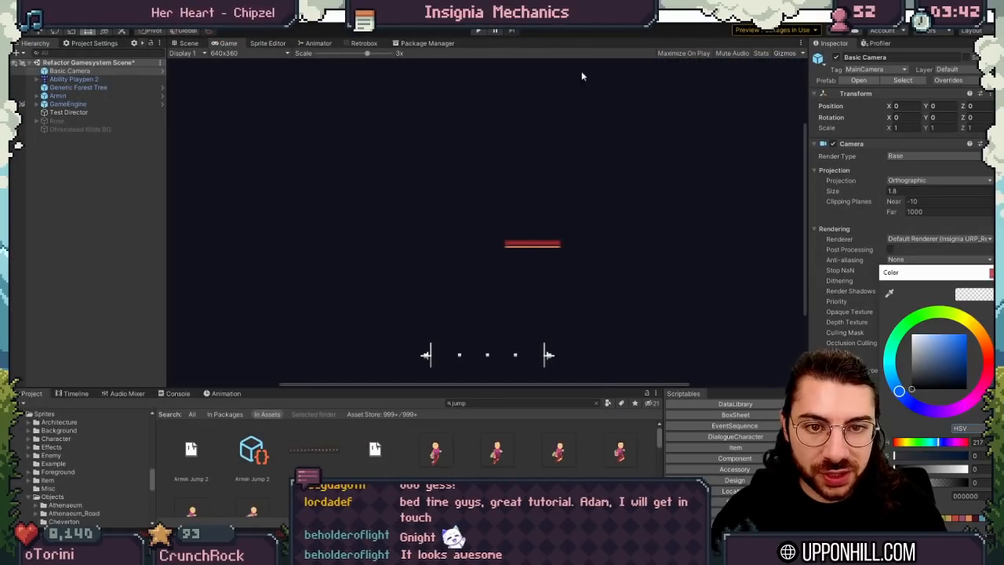
Restart the game and run Armin toward the cave wall, jumping repeatedly to check the blocked-out animation.
{"action": "left_click", "coordinate": [478, 31]}
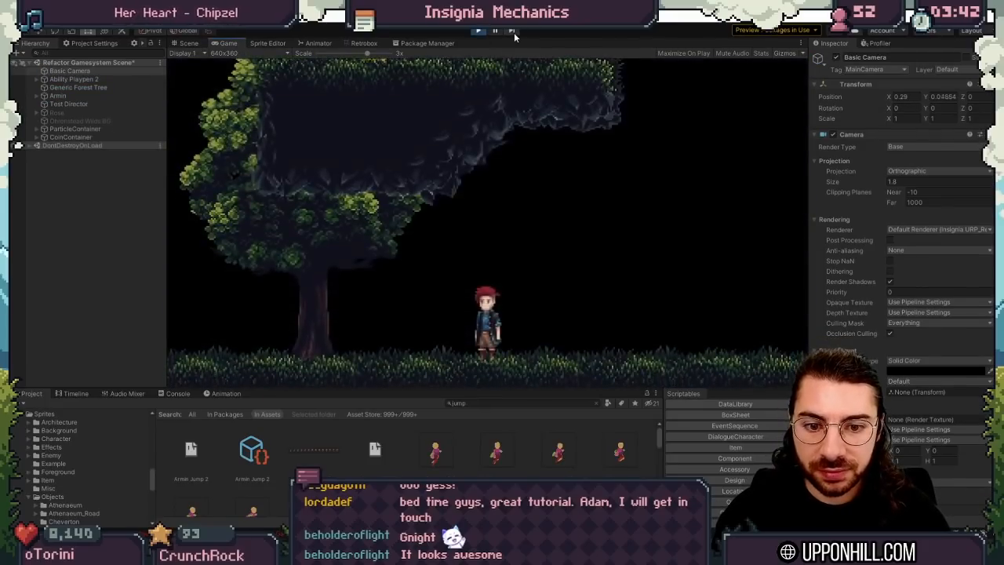
{"action": "key", "text": "Right"}
{"action": "key", "text": "space"}
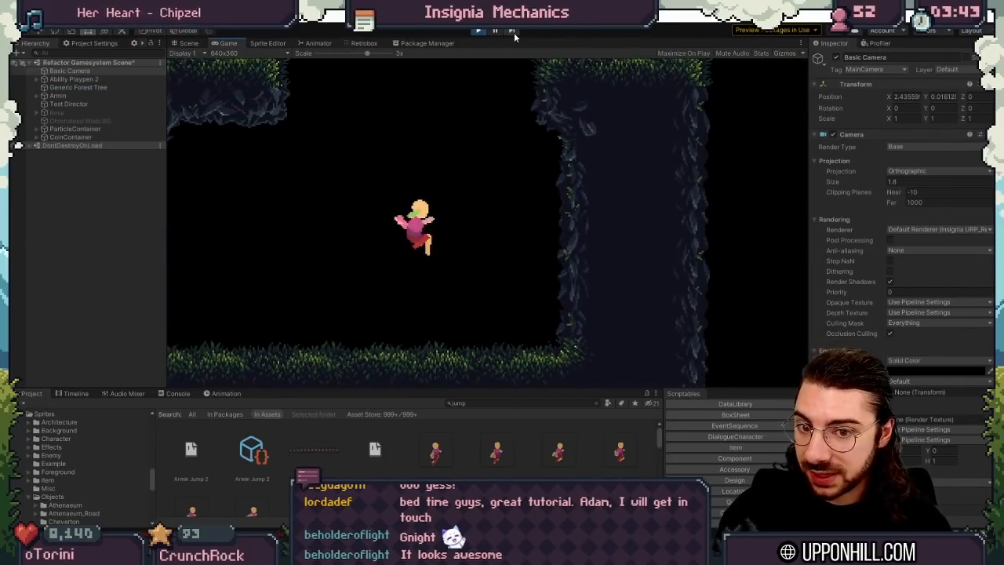
{"action": "key", "text": "space"}
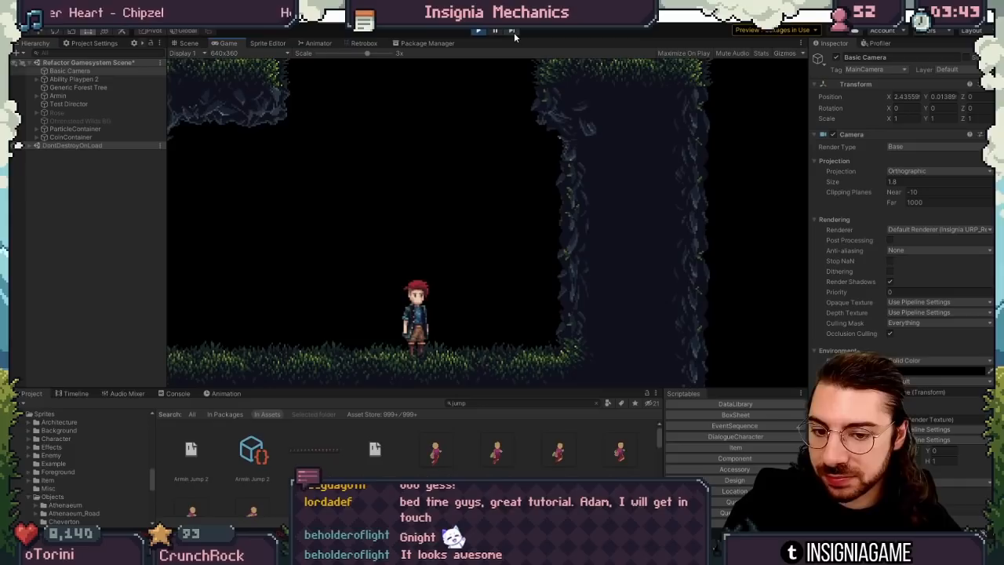
{"action": "key", "text": "space"}
{"action": "key", "text": "space"}
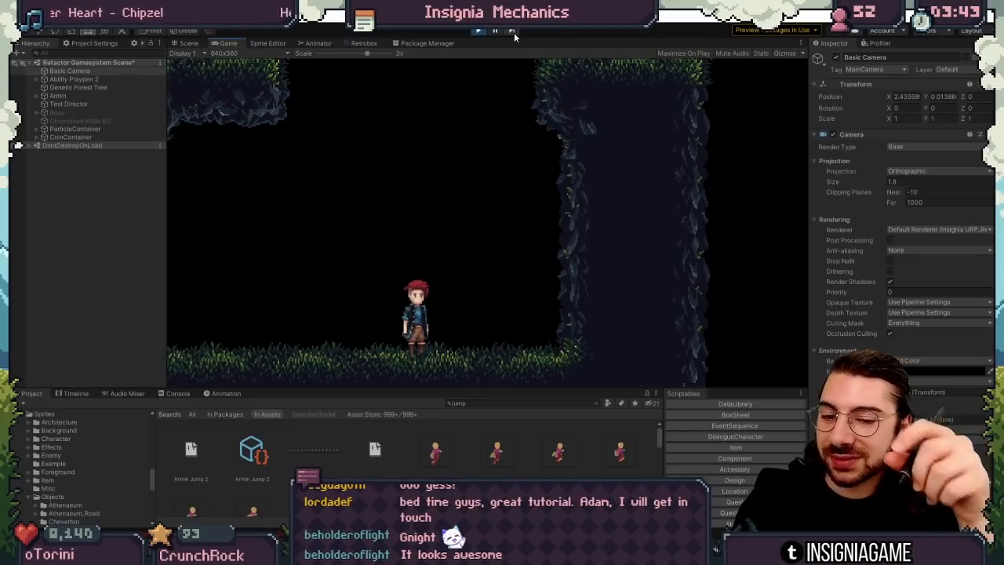
Run Armin back the other way, jumping across the platforms and down the shaft to judge the jump animation in motion.
{"action": "key", "text": "Left"}
{"action": "key", "text": "space"}
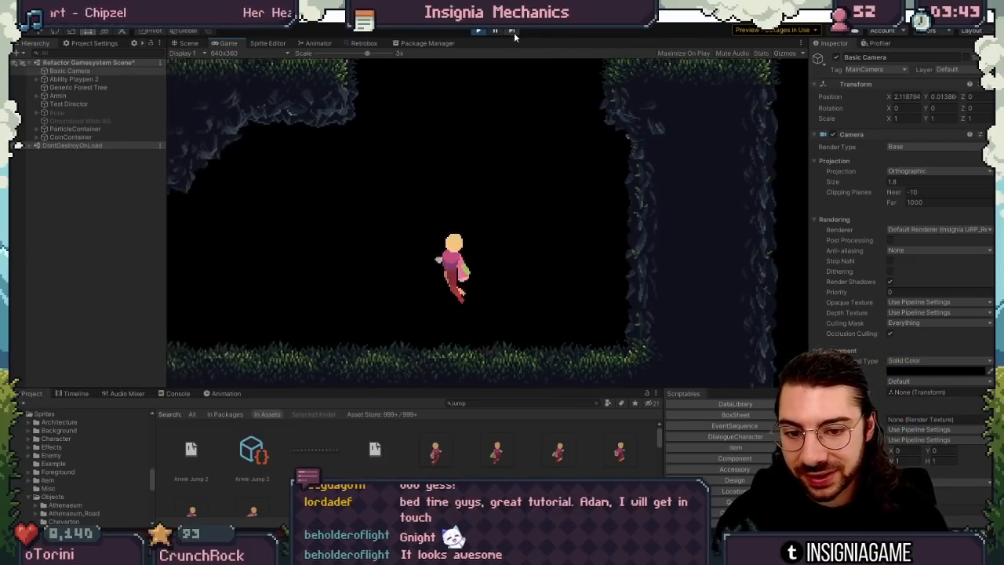
{"action": "key", "text": "space"}
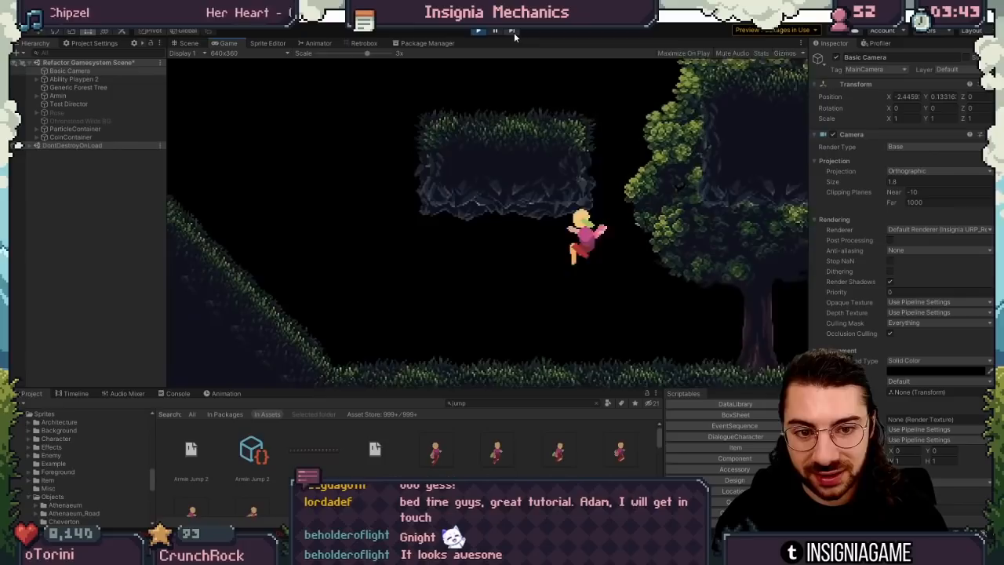
{"action": "key", "text": "space"}
{"action": "key", "text": "space"}
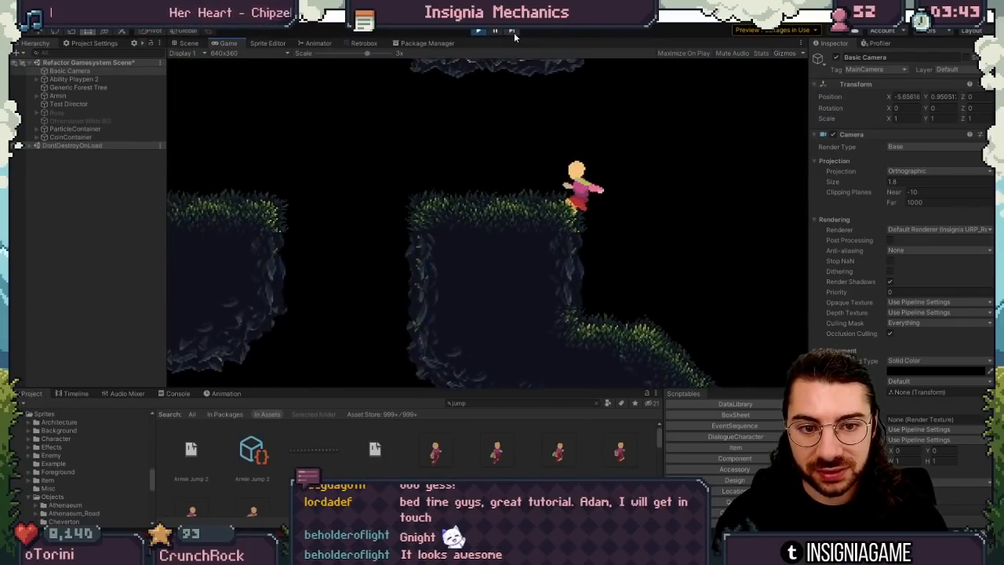
{"action": "key", "text": "space"}
{"action": "key", "text": "space"}
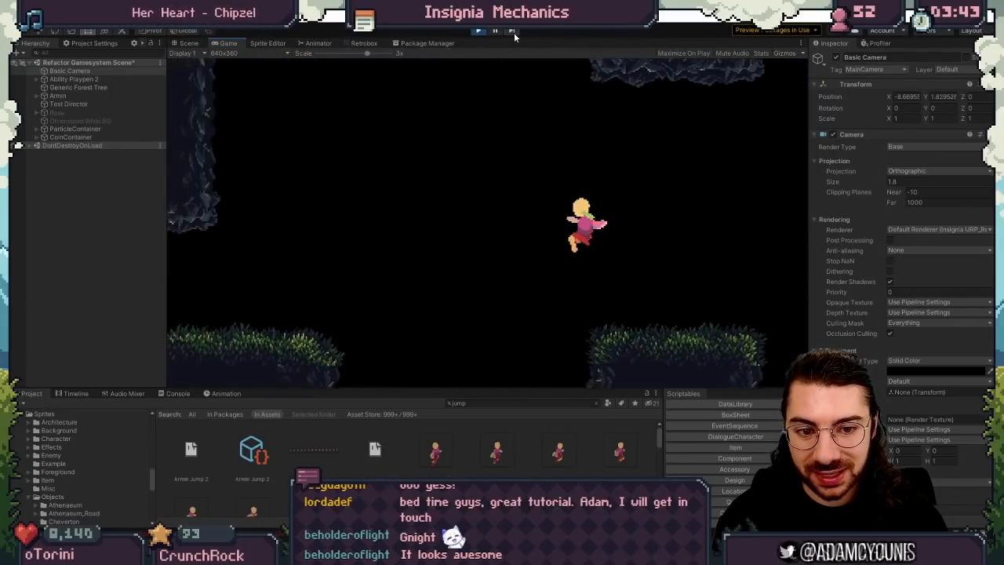
{"action": "key", "text": "space"}
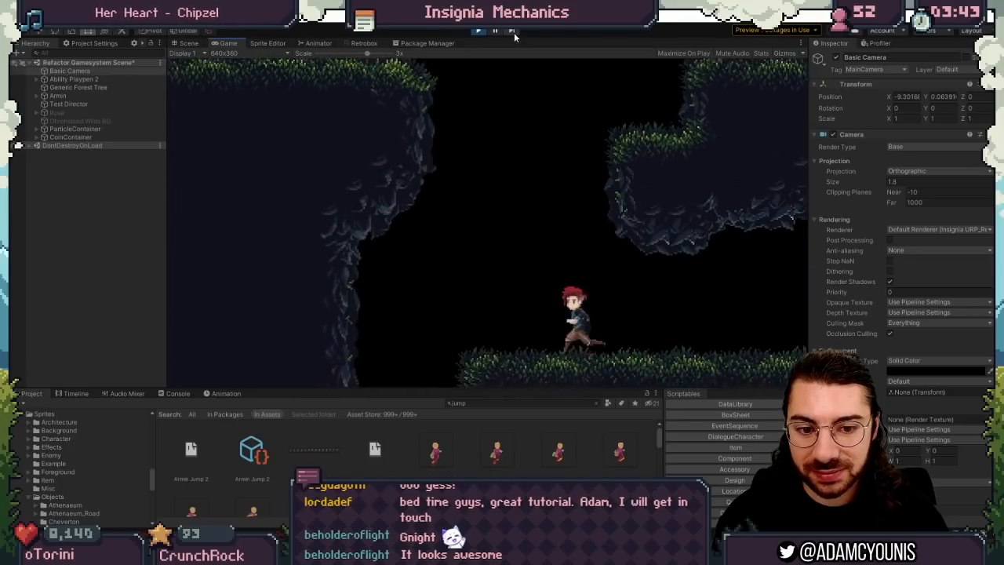
{"action": "key", "text": "space"}
{"action": "key", "text": "space"}
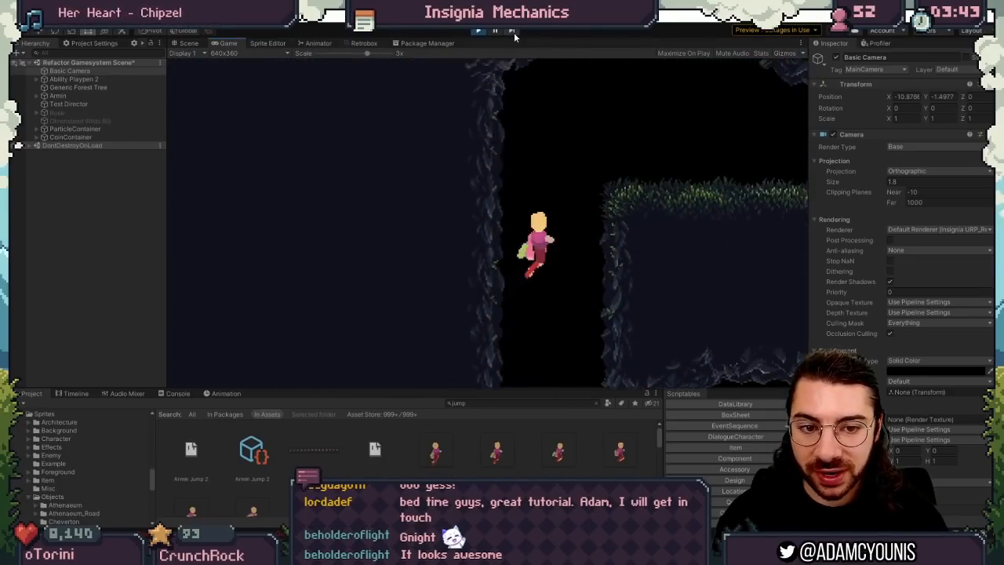
{"action": "key", "text": "space"}
{"action": "key", "text": "space"}
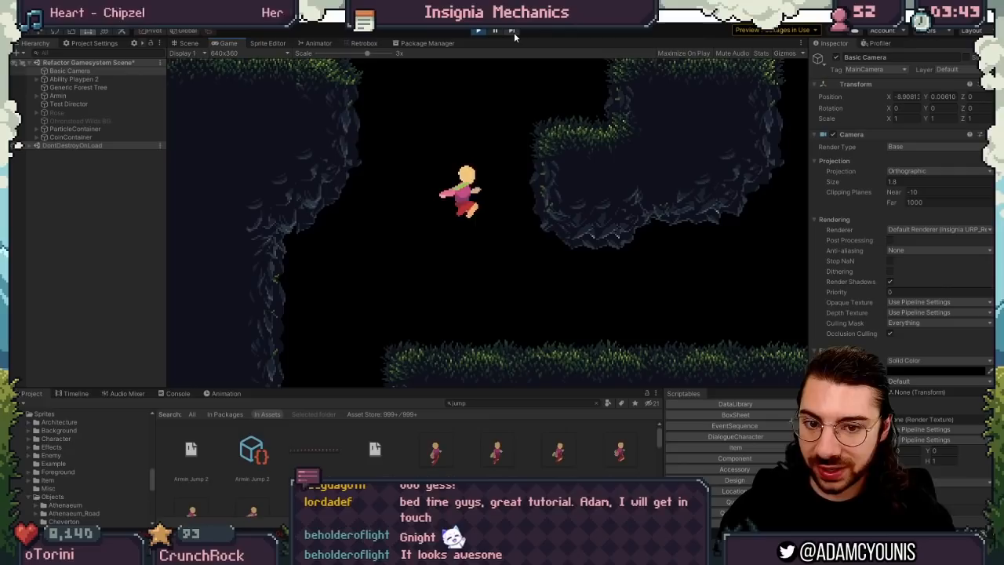
{"action": "key", "text": "space"}
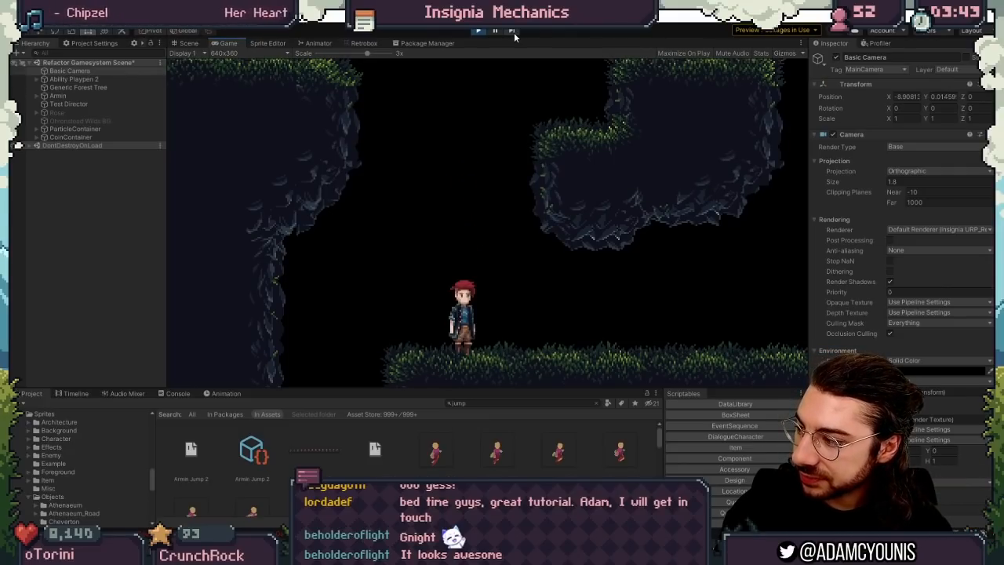
{"action": "key", "text": "space"}
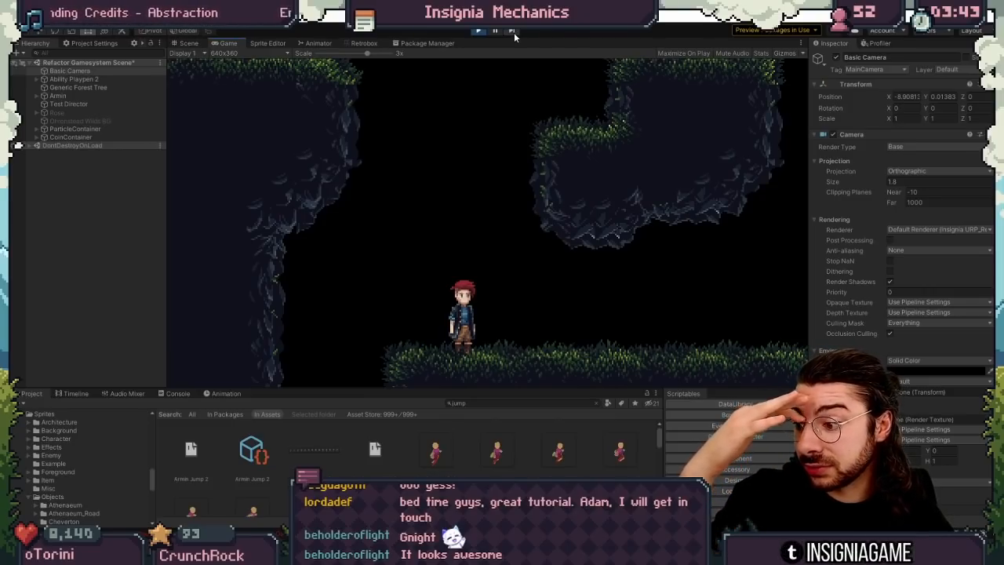
Switch to Aseprite and scrub through the jump frames from frame 3 onward to examine the leg poses.
{"action": "key", "text": "alt+Tab"}
{"action": "left_click", "coordinate": [279, 392]}
{"action": "left_click", "coordinate": [290, 391]}
{"action": "left_click", "coordinate": [302, 391]}
{"action": "left_click_drag", "start_coordinate": [304, 388], "coordinate": [384, 369]}
{"action": "key", "text": "z"}
{"action": "left_click", "coordinate": [398, 210]}
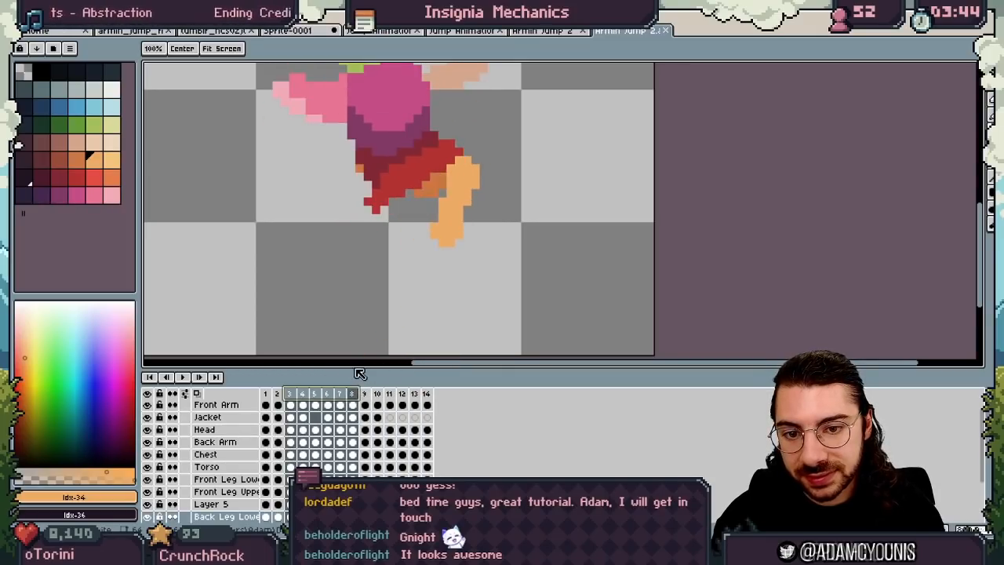
Select the front lower leg layer on frame 10, pick its red as the drawing colour, and preview the animation.
{"action": "key", "text": "v"}
{"action": "left_click_drag", "start_coordinate": [440, 213], "coordinate": [410, 221]}
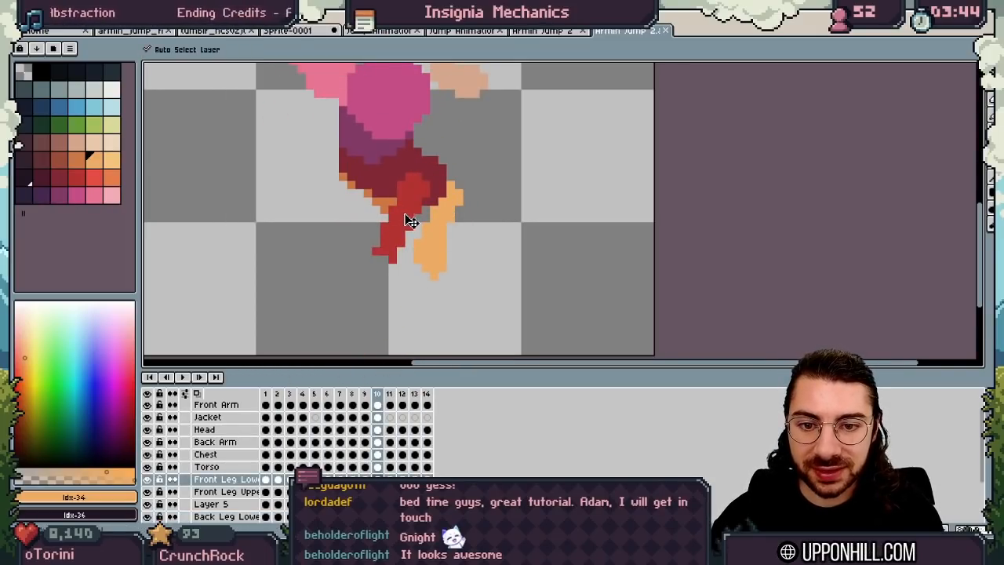
{"action": "left_click", "coordinate": [415, 202], "text": "alt"}
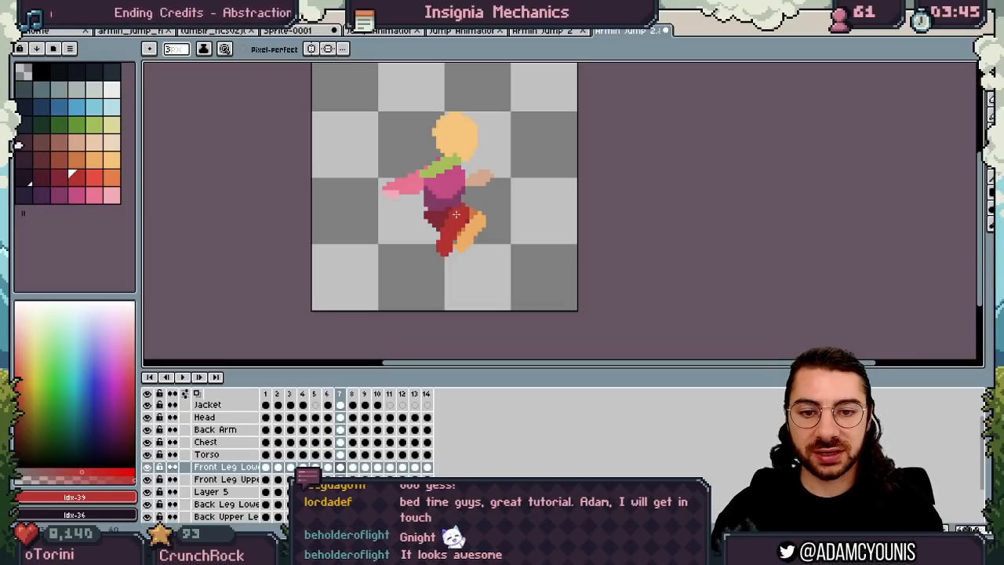
{"action": "key", "text": "Right"}
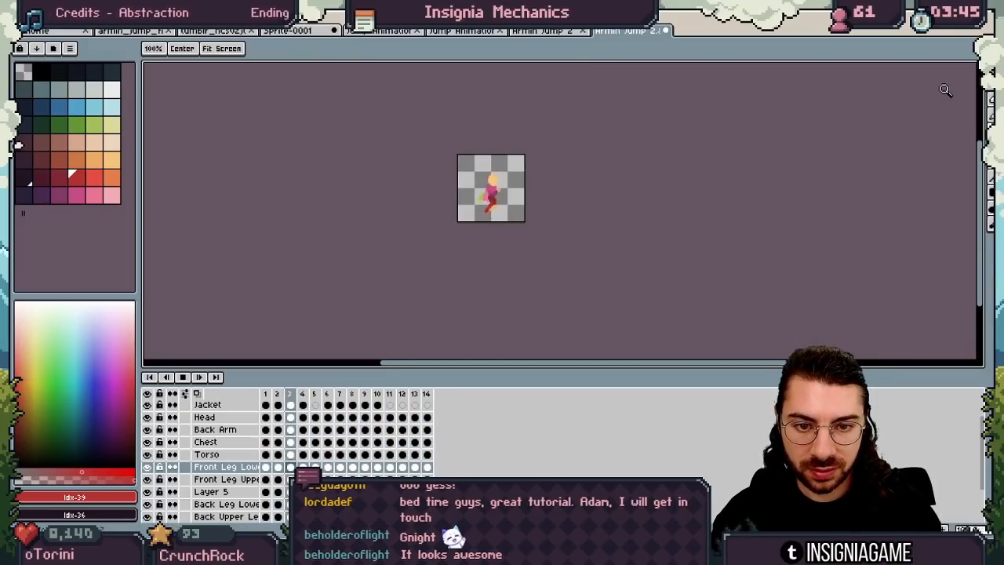
{"action": "left_click", "coordinate": [498, 196]}
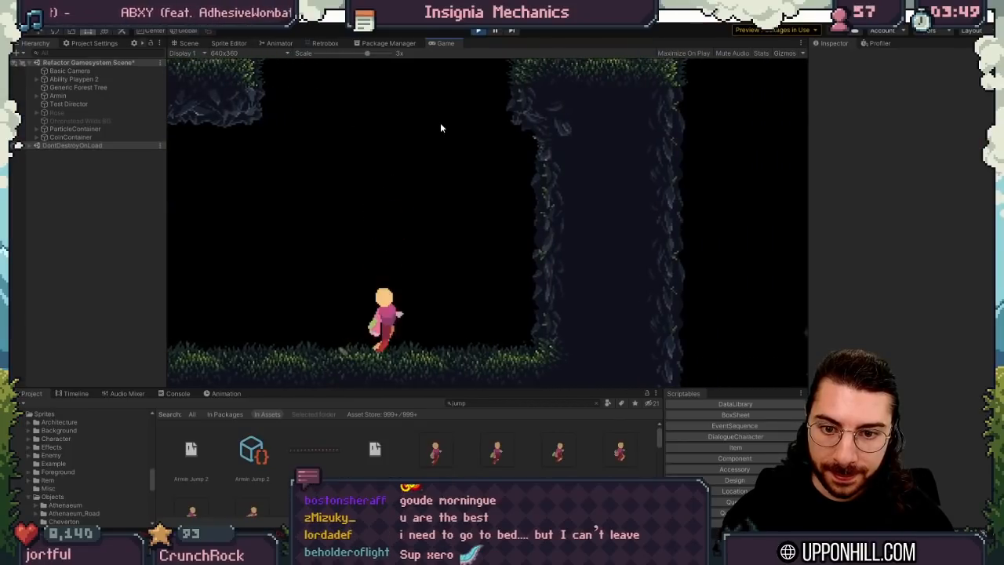
Run Armin past the tree in the game, and scrub through frames 1 to 13 of the jump in Aseprite.
{"action": "key", "text": "Left"}
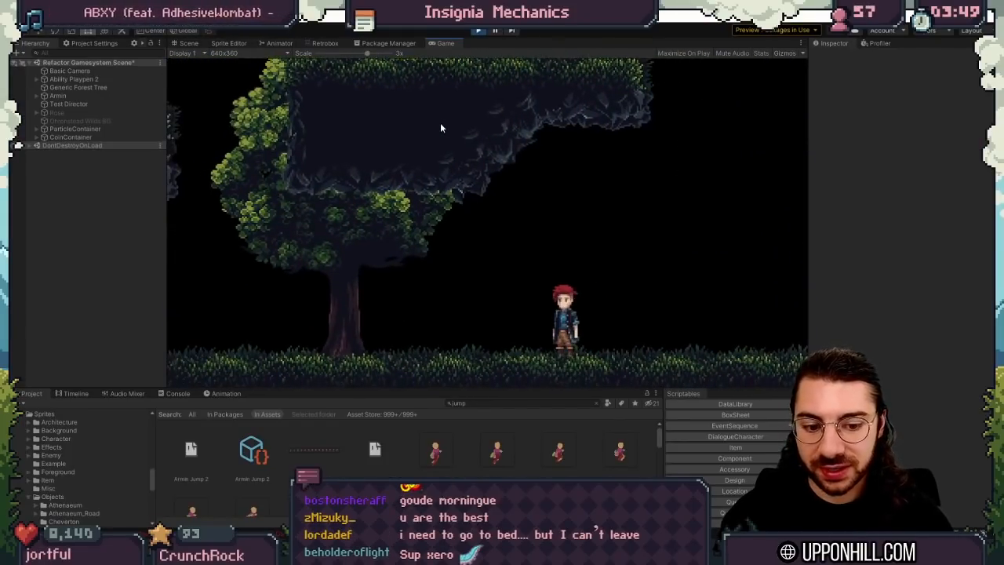
{"action": "key", "text": "alt+Tab"}
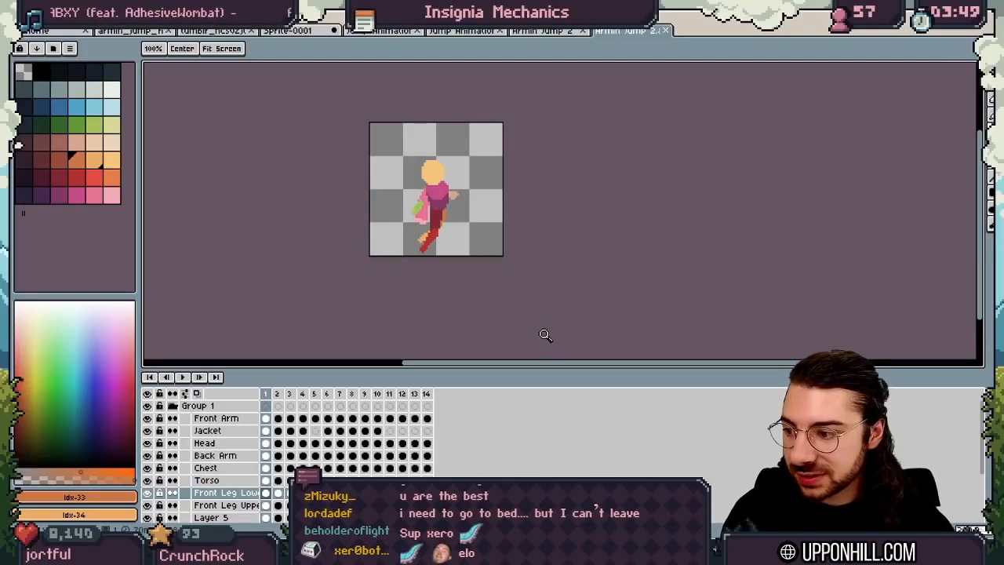
{"action": "scroll", "coordinate": [545, 335], "scroll_direction": "up", "scroll_amount": 1}
{"action": "left_click_drag", "start_coordinate": [266, 394], "coordinate": [417, 376]}
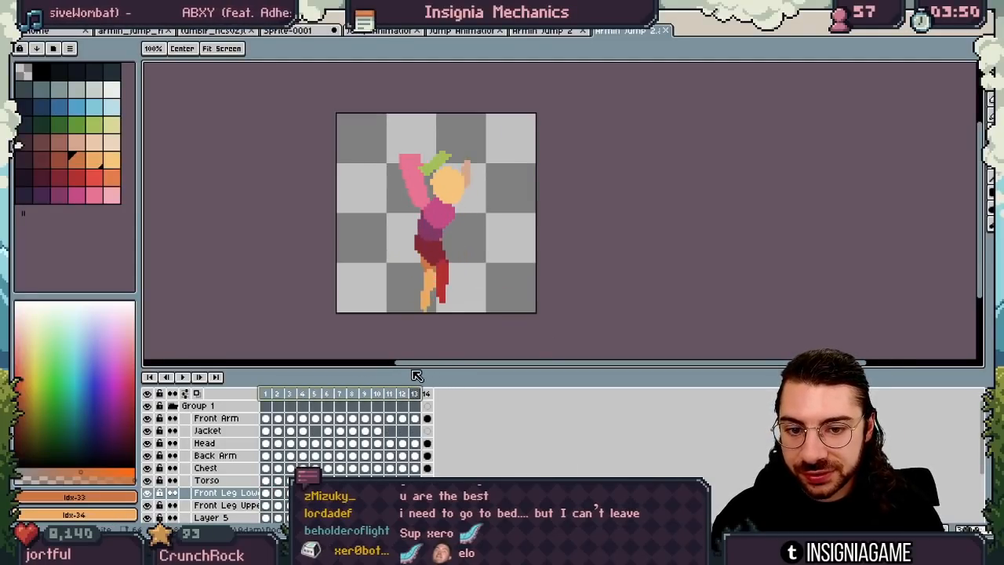
Reshape the back lower leg on frame 13 in its light orange with a 3 px brush and the Eraser.
{"action": "scroll", "coordinate": [441, 285], "scroll_direction": "up", "scroll_amount": 2}
{"action": "left_click", "coordinate": [426, 274], "text": "alt"}
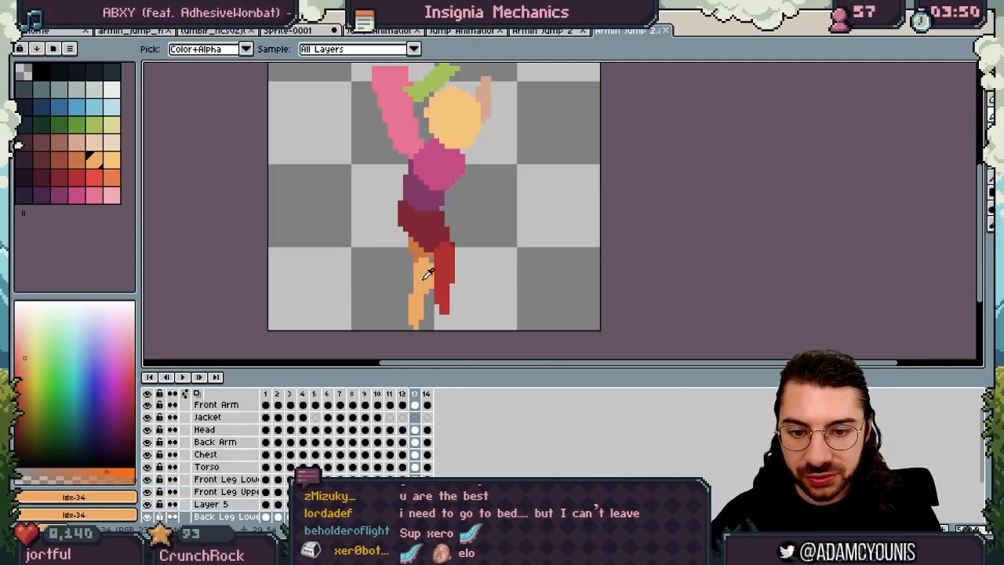
{"action": "mouse_move", "coordinate": [424, 293]}
{"action": "left_mouse_down"}
{"action": "mouse_move", "coordinate": [426, 313]}
{"action": "mouse_move", "coordinate": [410, 317]}
{"action": "left_mouse_up"}
{"action": "key", "text": "e"}
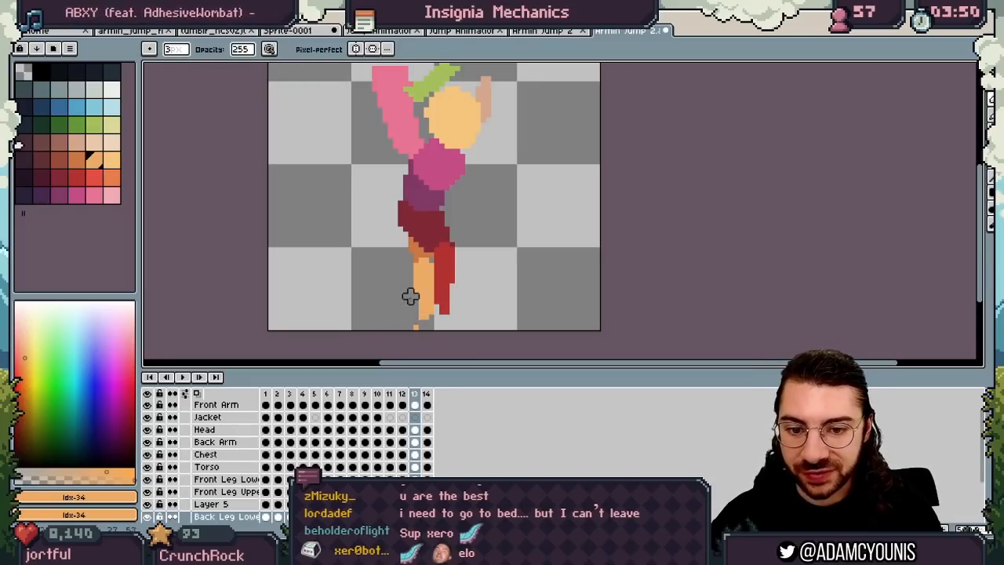
Switch to Unity, exit play mode, and return to the jump sprite in Aseprite.
{"action": "key", "text": "alt+Tab"}
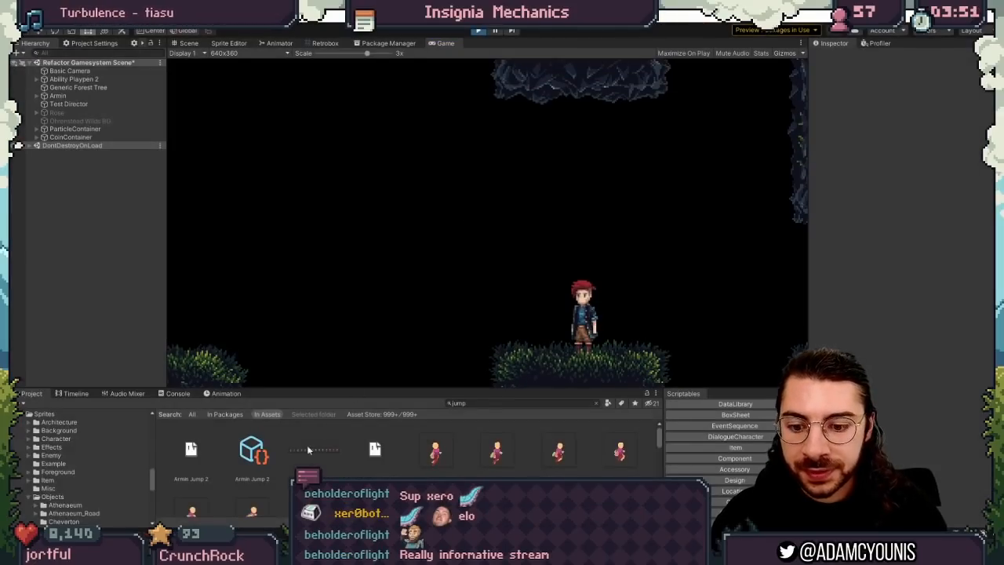
{"action": "key", "text": "ctrl+p"}
{"action": "key", "text": "alt+Tab"}
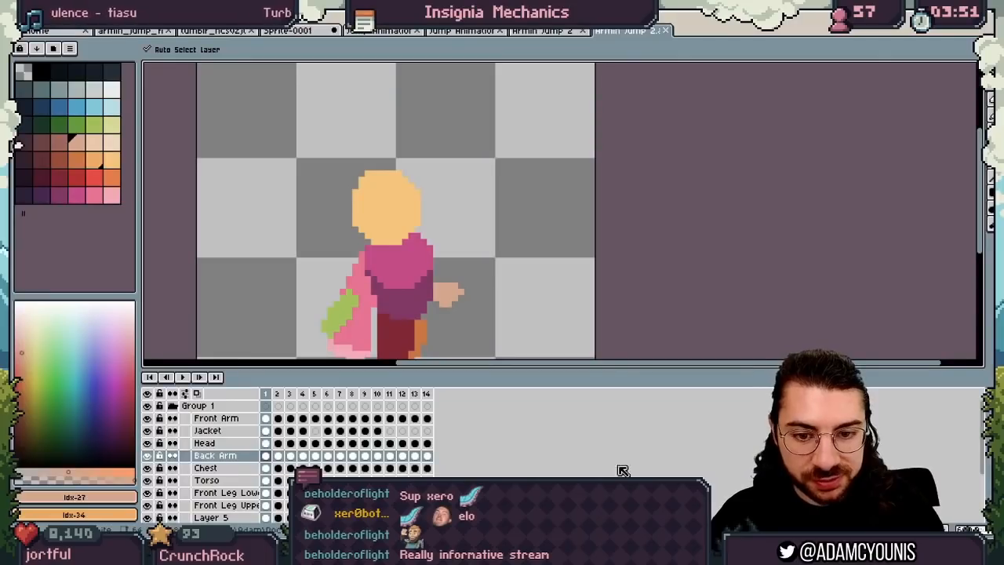
Fit the whole jump sprite in view and play the animation to review the blocked-out poses.
{"action": "scroll", "coordinate": [512, 235], "scroll_direction": "down", "scroll_amount": 4}
{"action": "scroll", "coordinate": [508, 233], "scroll_direction": "up", "scroll_amount": 1}
{"action": "scroll", "coordinate": [508, 233], "scroll_direction": "up", "scroll_amount": 1}
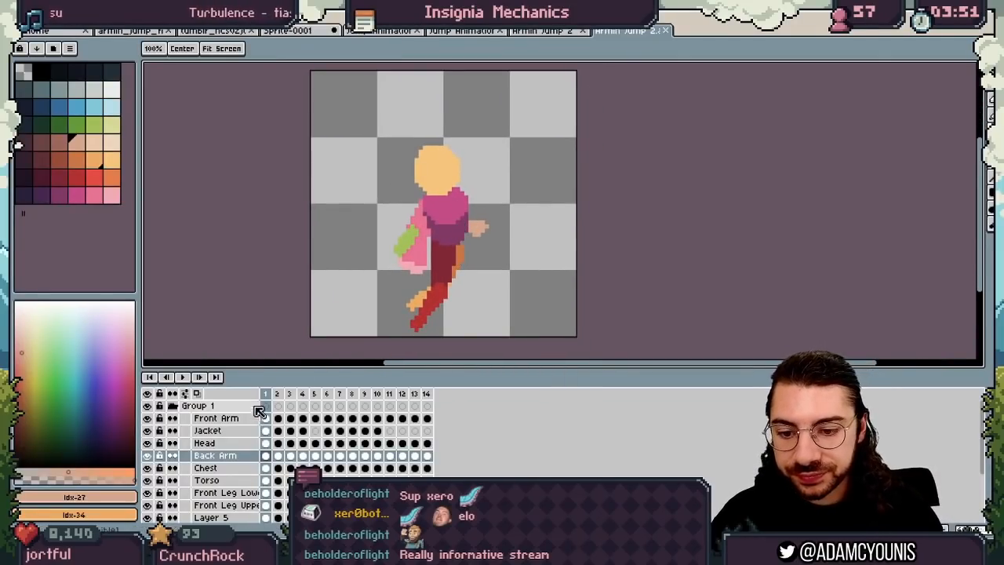
{"action": "key", "text": "Return"}
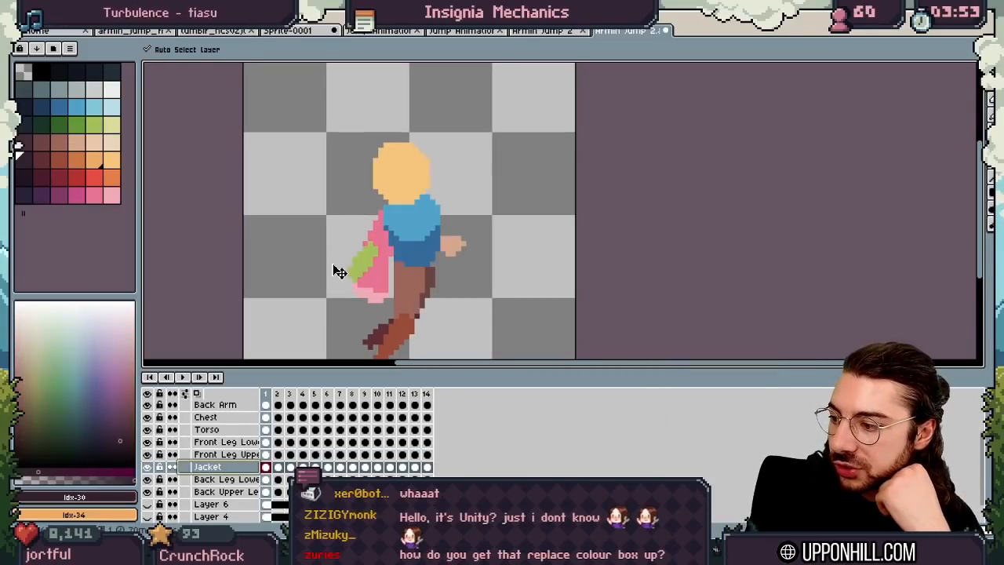
Replace colour Idx-38 with brown Idx-25 on the front upper leg across all 14 frames.
{"action": "key", "text": "shift+r"}
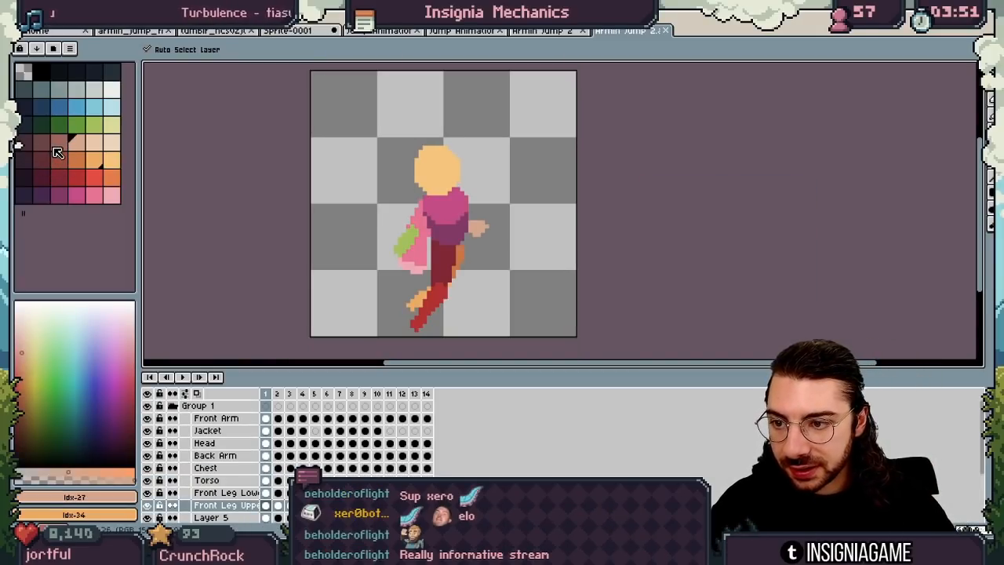
{"action": "left_click", "coordinate": [46, 146]}
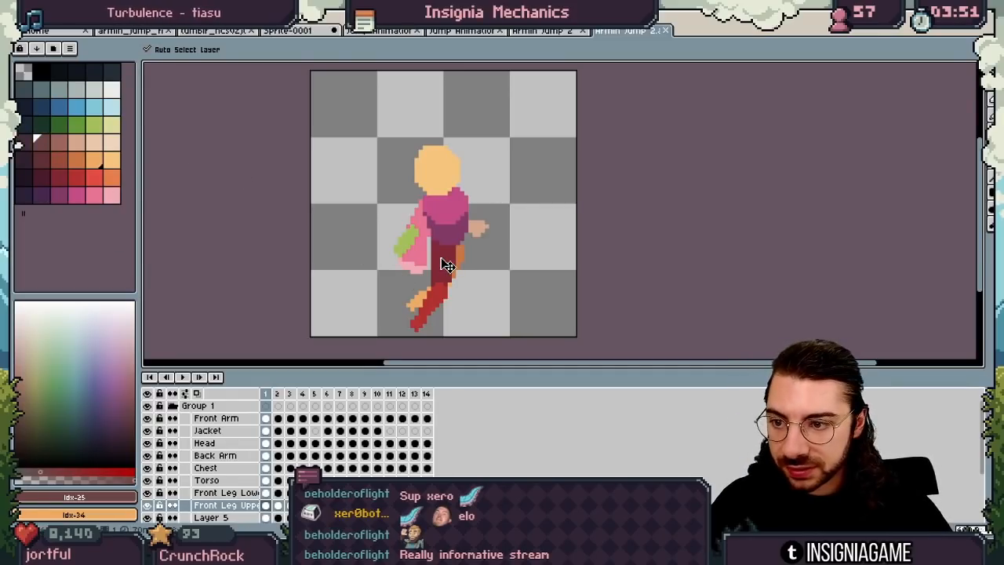
{"action": "left_click_drag", "start_coordinate": [426, 394], "coordinate": [265, 393]}
{"action": "key", "text": "shift+r"}
{"action": "left_click_drag", "start_coordinate": [700, 206], "coordinate": [444, 259]}
{"action": "left_click_drag", "start_coordinate": [698, 226], "coordinate": [38, 141]}
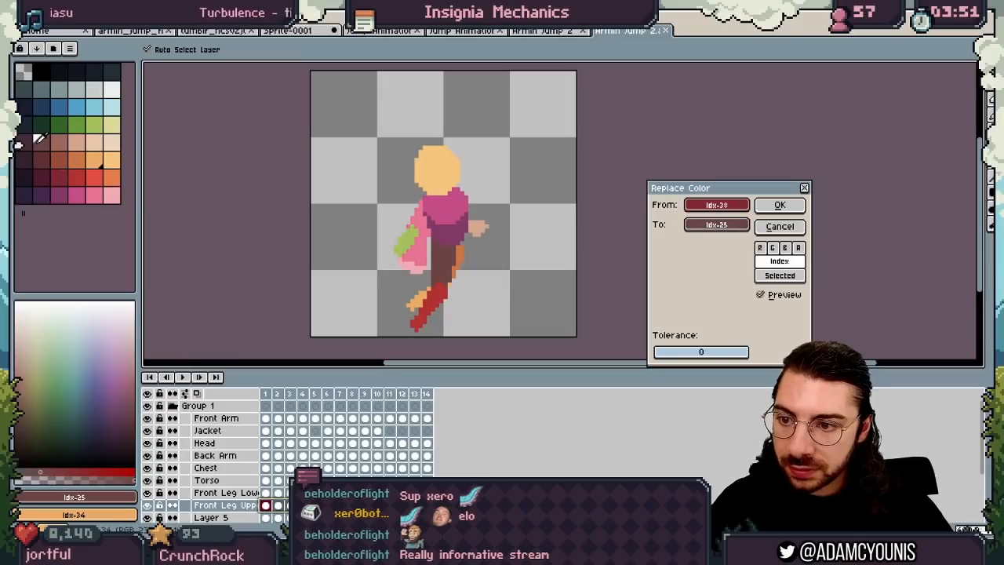
{"action": "left_click", "coordinate": [772, 208]}
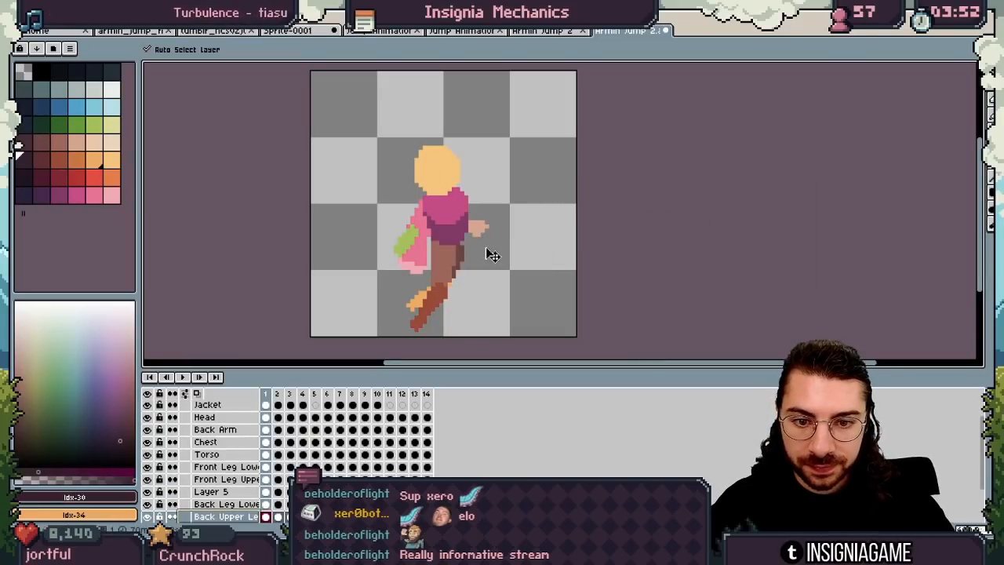
Replace the light orange Idx-34 with dark Idx-30 on the back lower leg layer.
{"action": "scroll", "coordinate": [363, 326], "scroll_direction": "down", "scroll_amount": 2}
{"action": "scroll", "coordinate": [191, 515], "scroll_direction": "down", "scroll_amount": 2}
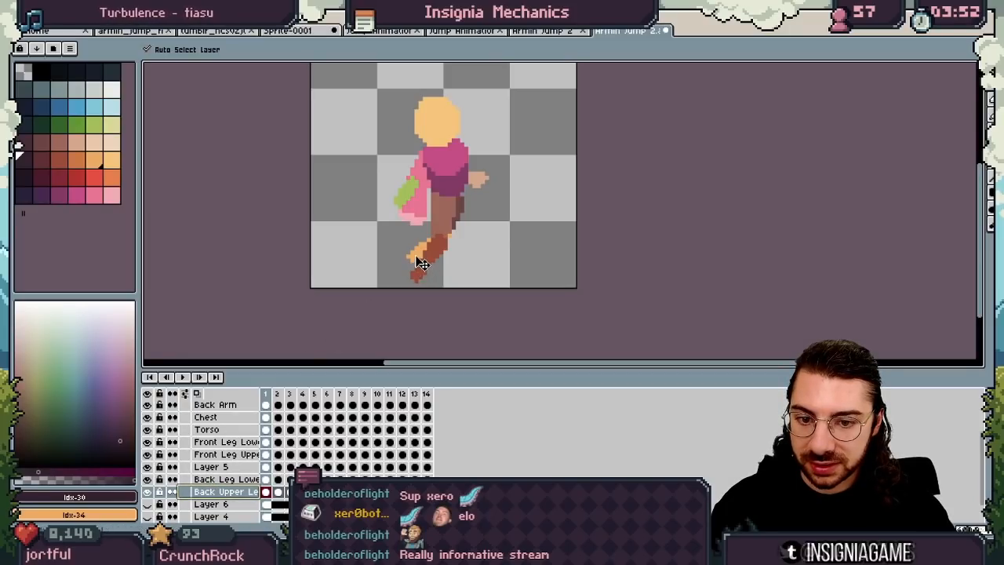
{"action": "left_click", "coordinate": [225, 479]}
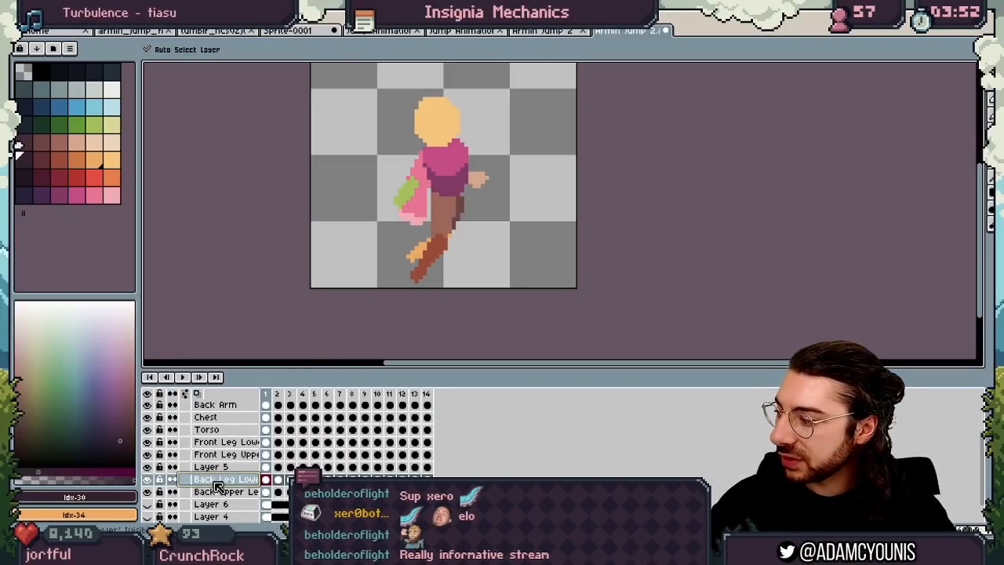
{"action": "key", "text": "shift+r"}
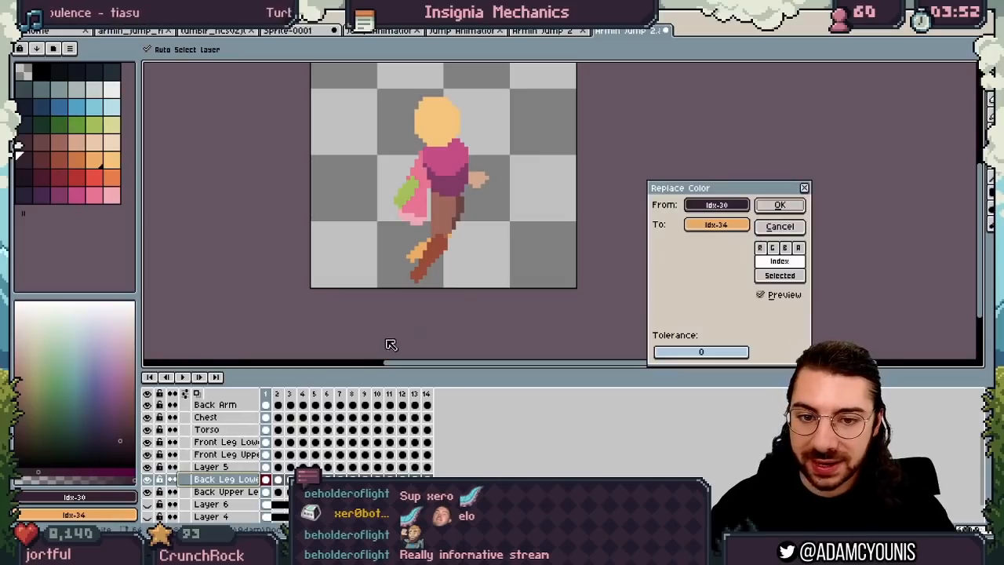
{"action": "left_click_drag", "start_coordinate": [709, 208], "coordinate": [415, 251]}
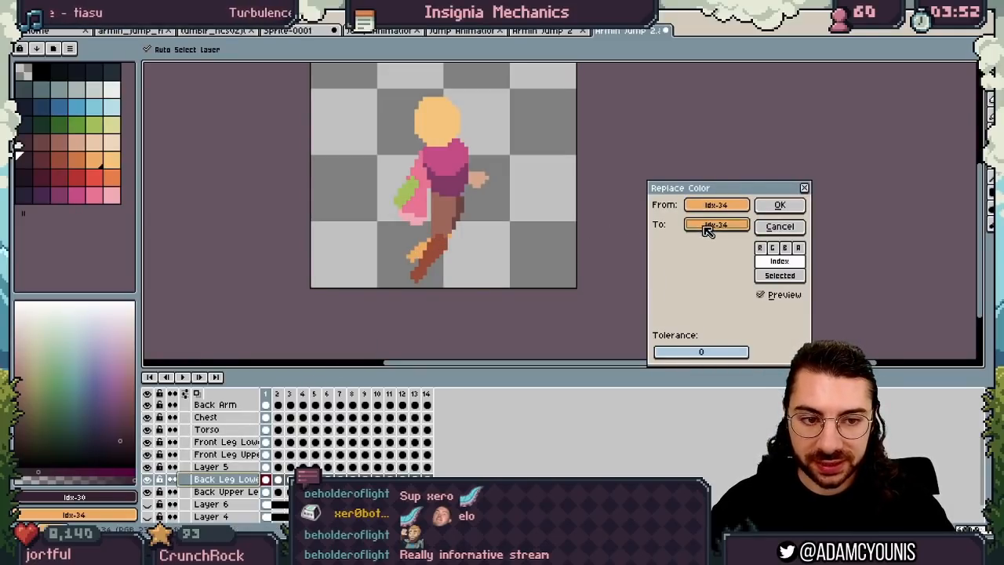
{"action": "left_click_drag", "start_coordinate": [706, 227], "coordinate": [25, 157]}
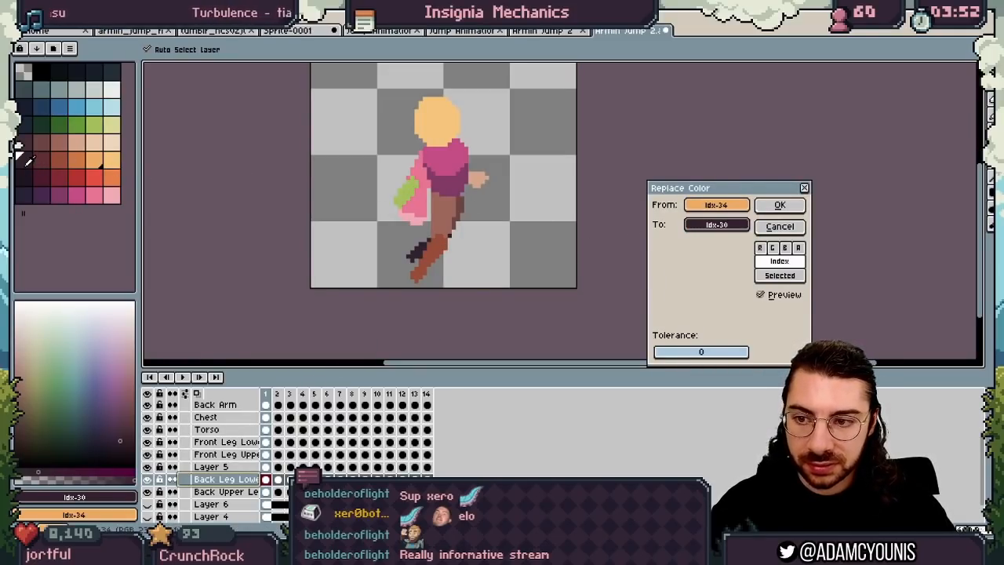
{"action": "left_click", "coordinate": [779, 205]}
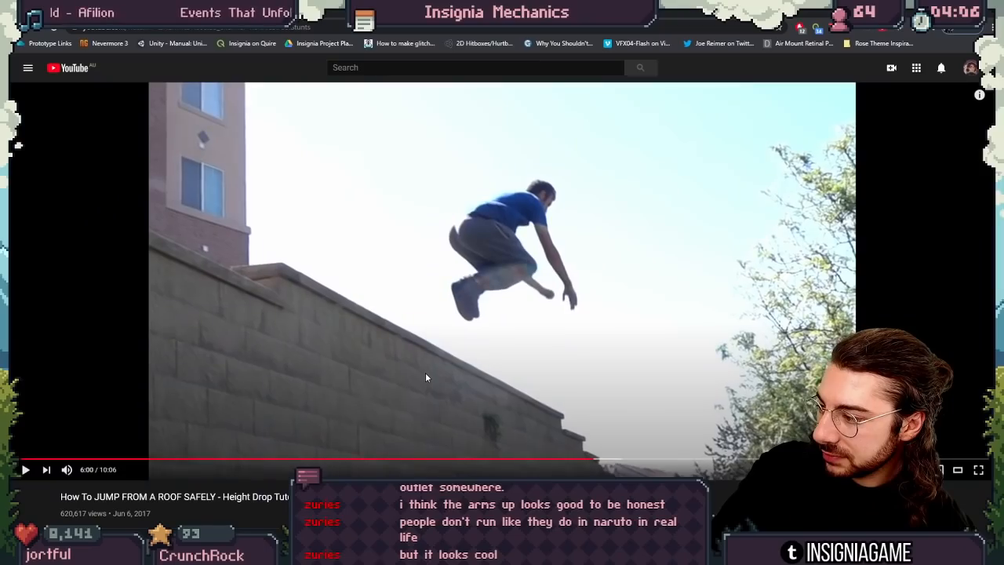
Step frame by frame through the mid-air tuck in the YouTube roof-jump video from 6:00.
{"action": "key", "text": "period"}
{"action": "key", "text": "period"}
{"action": "key", "text": "period"}
{"action": "key", "text": "period"}
{"action": "key", "text": "period"}
{"action": "key", "text": "period"}
{"action": "key", "text": "period"}
{"action": "key", "text": "period"}
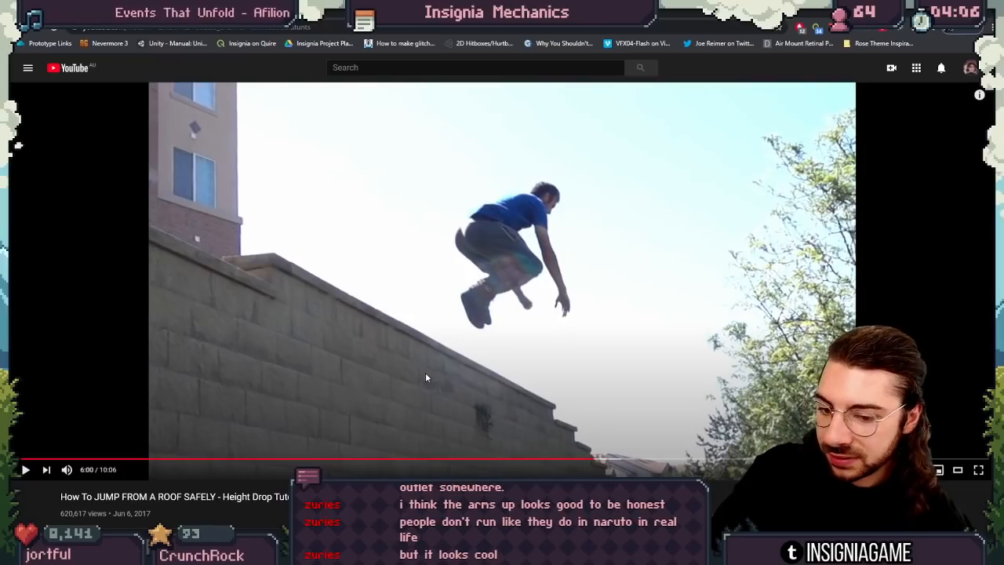
Move the roof-jump video to about 6:08, play it through the landing roll, and pause it.
{"action": "left_click_drag", "start_coordinate": [620, 461], "coordinate": [608, 461]}
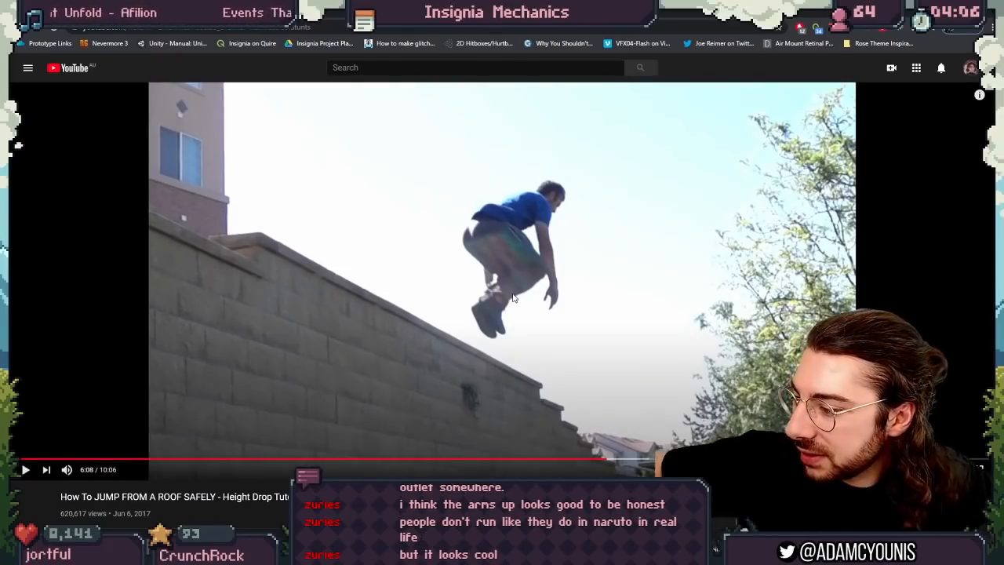
{"action": "left_click", "coordinate": [25, 470]}
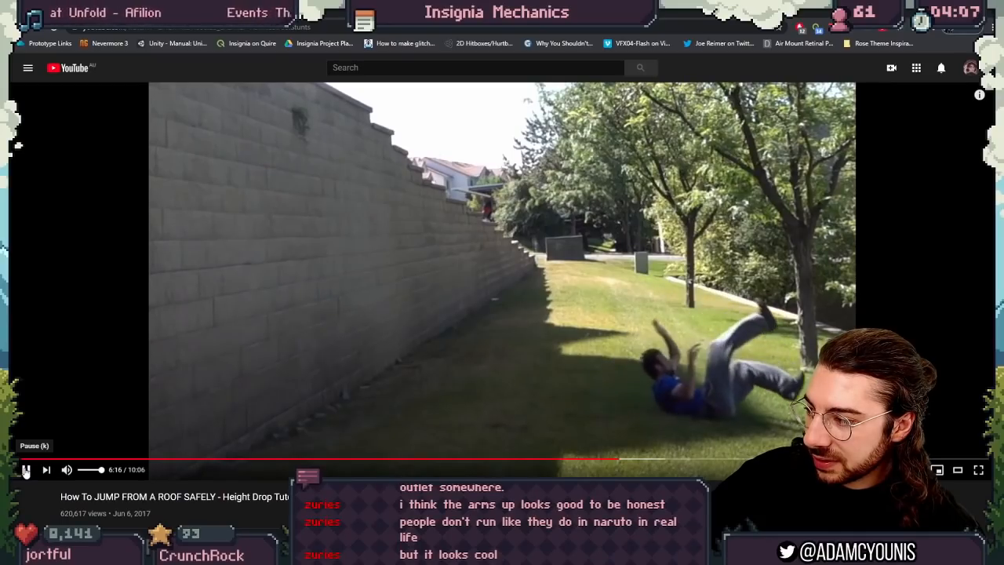
{"action": "left_click", "coordinate": [26, 469]}
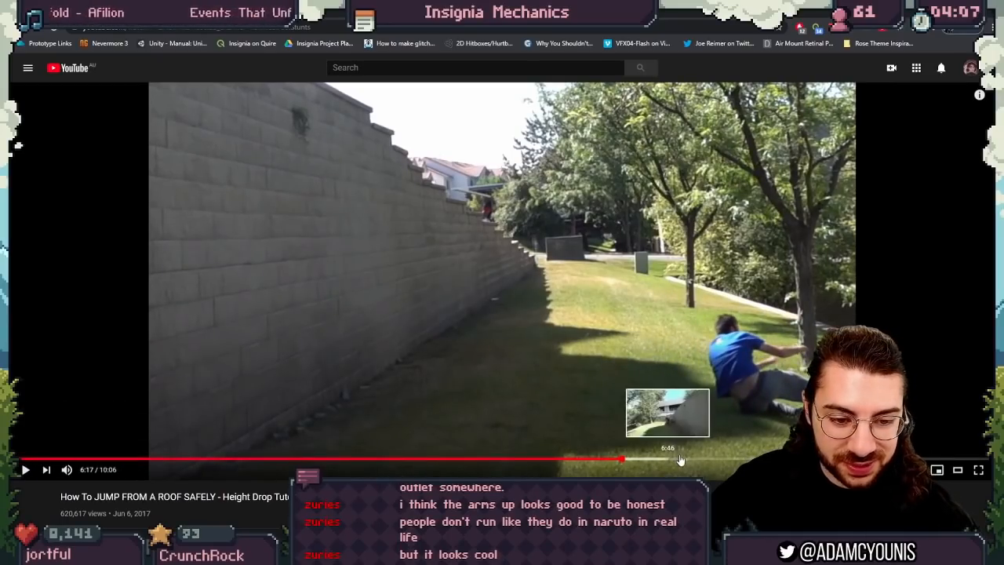
Switch to Aseprite and trim the back lower leg on frame 13 with the Eraser.
{"action": "key", "text": "alt+Tab"}
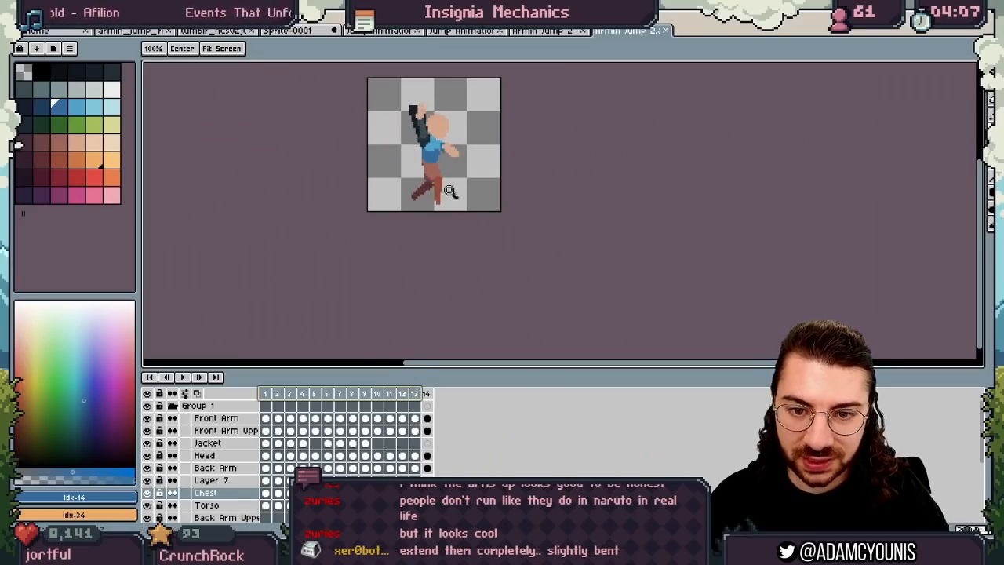
{"action": "scroll", "coordinate": [429, 187], "scroll_direction": "up", "scroll_amount": 3}
{"action": "left_click", "coordinate": [415, 196], "text": "ctrl"}
{"action": "left_click", "coordinate": [418, 195], "text": "alt"}
{"action": "key", "text": "e"}
{"action": "mouse_move", "coordinate": [392, 211]}
{"action": "left_mouse_down"}
{"action": "mouse_move", "coordinate": [408, 182]}
{"action": "mouse_move", "coordinate": [420, 197]}
{"action": "mouse_move", "coordinate": [411, 220]}
{"action": "left_mouse_up"}
Compare the legs on frames 13 and 14, and reshape the front lower leg on frame 14 in its own colour.
{"action": "key", "text": "Right"}
{"action": "left_click", "coordinate": [417, 191], "text": "ctrl"}
{"action": "key", "text": "Left"}
{"action": "key", "text": "Right"}
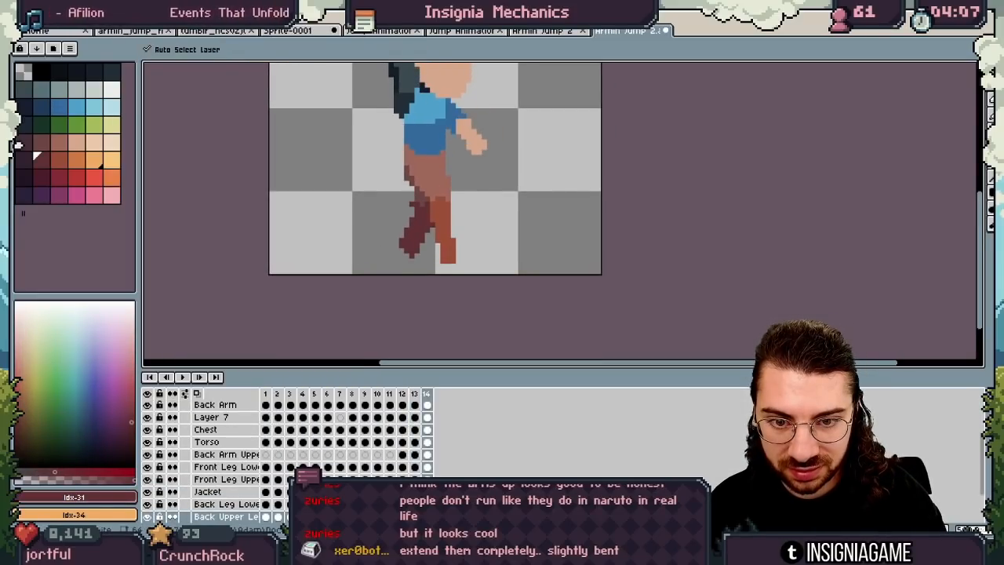
{"action": "left_click", "coordinate": [446, 221], "text": "ctrl"}
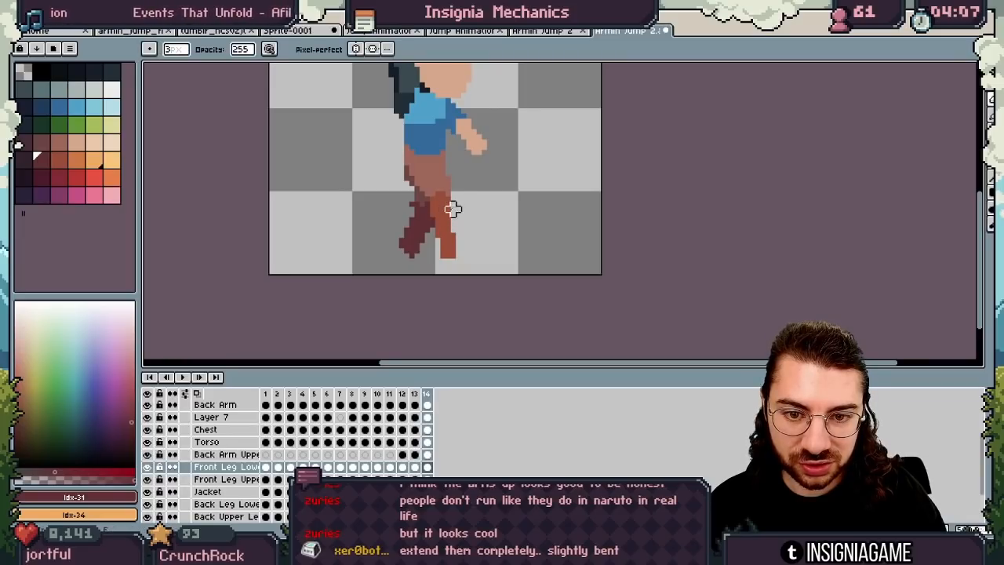
{"action": "left_click", "coordinate": [448, 218], "text": "alt"}
{"action": "key", "text": "b"}
{"action": "left_click_drag", "start_coordinate": [449, 220], "coordinate": [446, 198]}
{"action": "scroll", "coordinate": [448, 199], "scroll_direction": "down", "scroll_amount": 5}
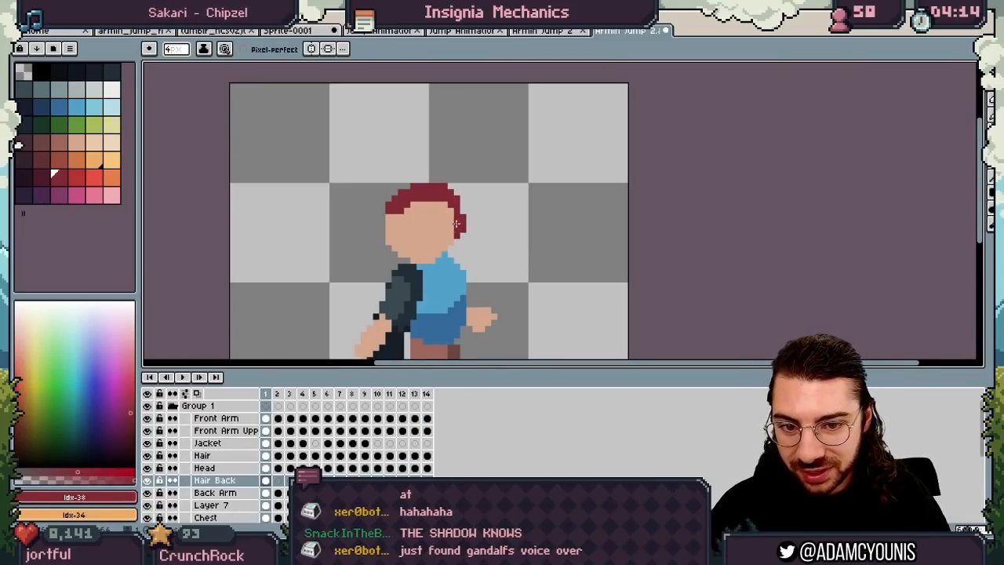
Paint the back of the hair in dark red Idx-38 on the Hair Back layer for frames 2 to 5 with a 4 px brush.
{"action": "key", "text": "period"}
{"action": "key", "text": "period"}
{"action": "key", "text": "period"}
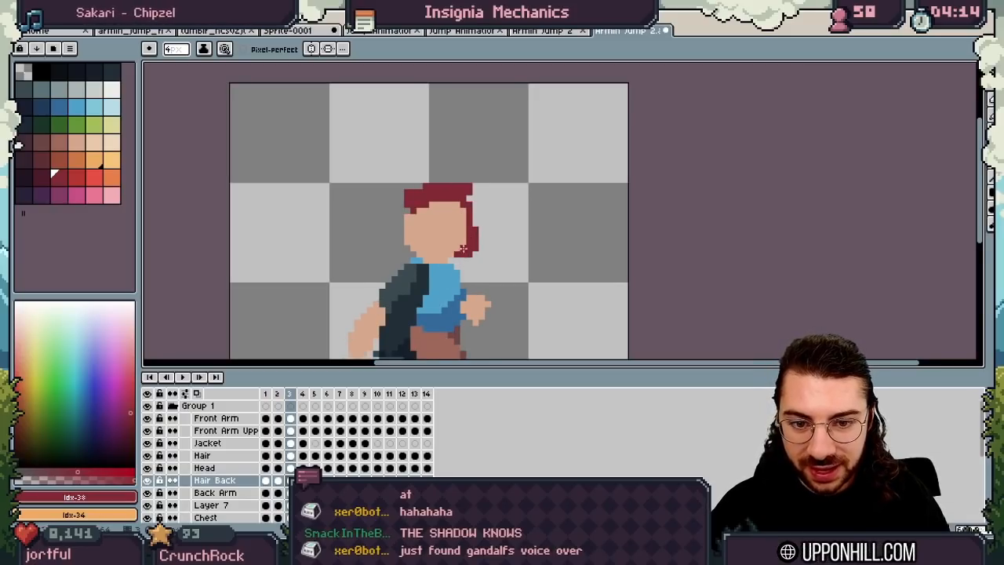
{"action": "left_click_drag", "start_coordinate": [468, 207], "coordinate": [465, 191]}
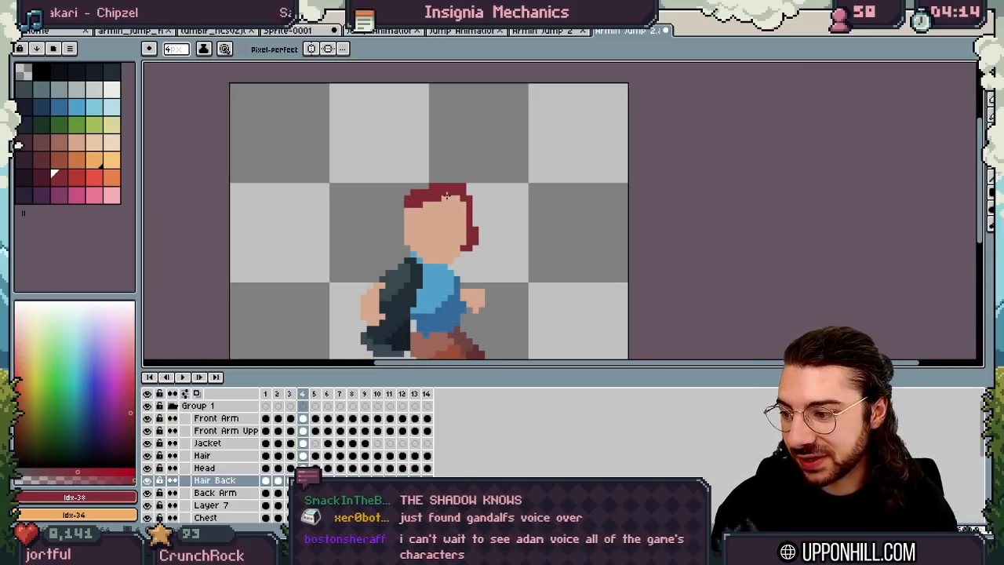
{"action": "key", "text": "period"}
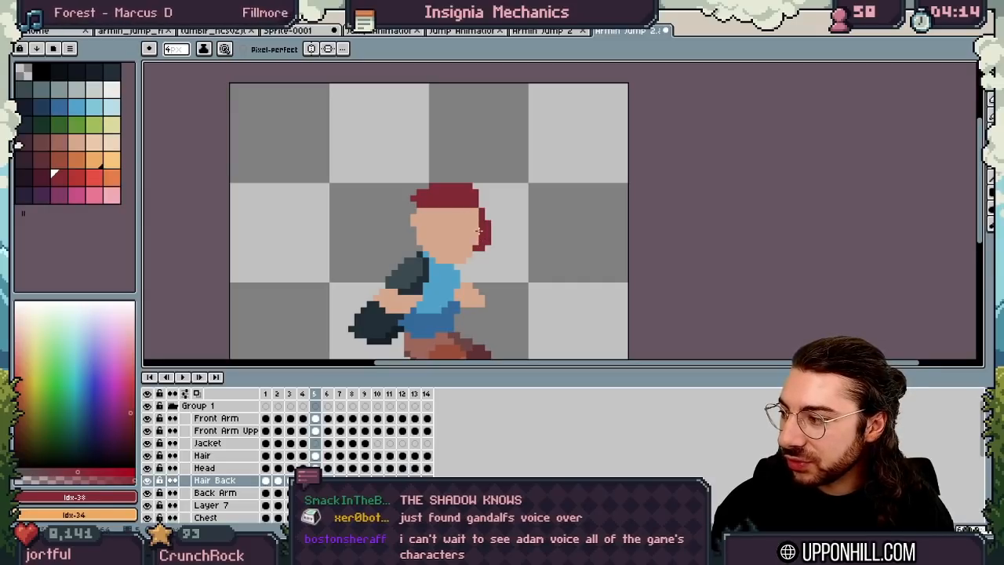
{"action": "left_click_drag", "start_coordinate": [478, 201], "coordinate": [483, 180]}
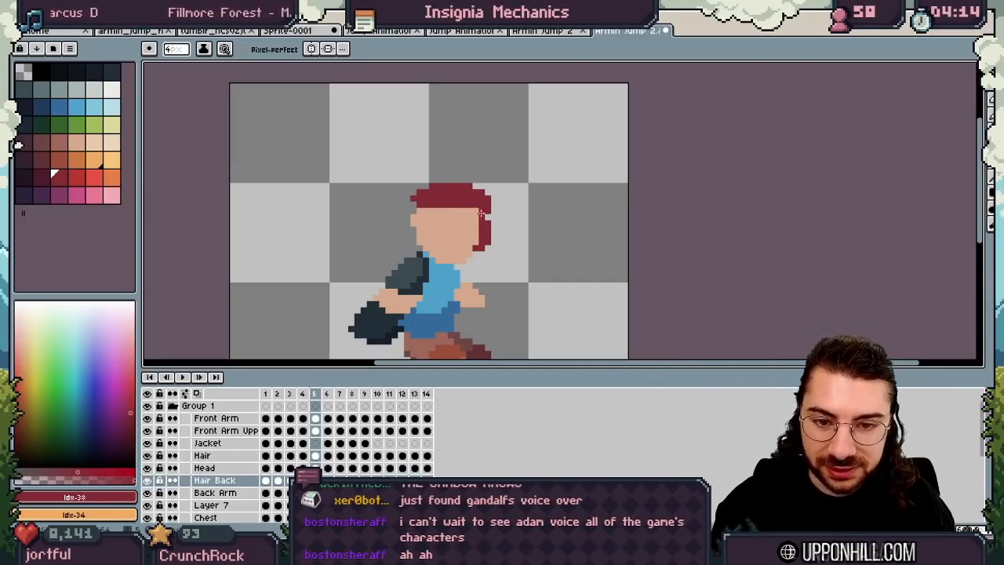
Continue the dark red back hair on frames 6 to 10 of the Hair Back layer, lifting it as Armin falls.
{"action": "key", "text": "period"}
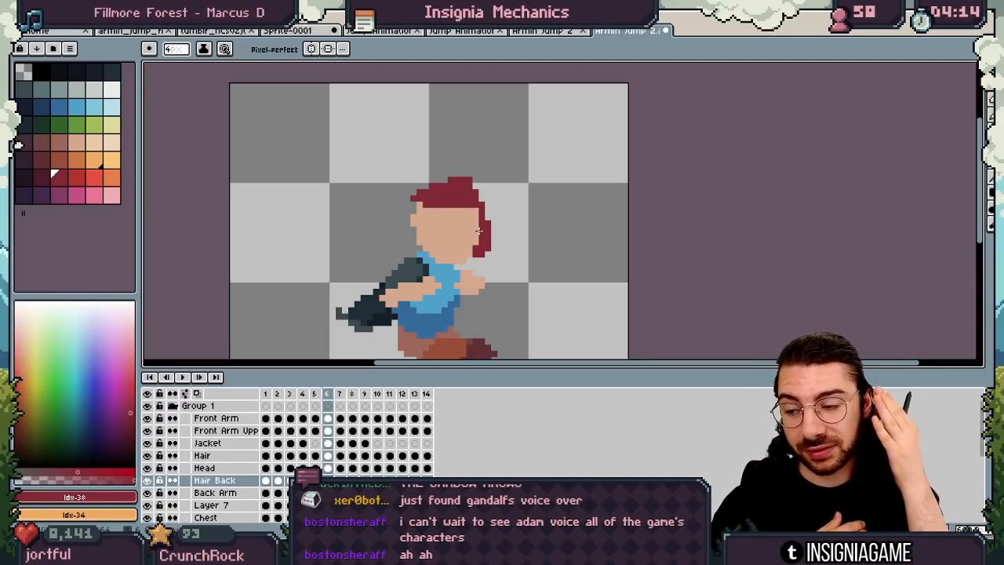
{"action": "key", "text": "period"}
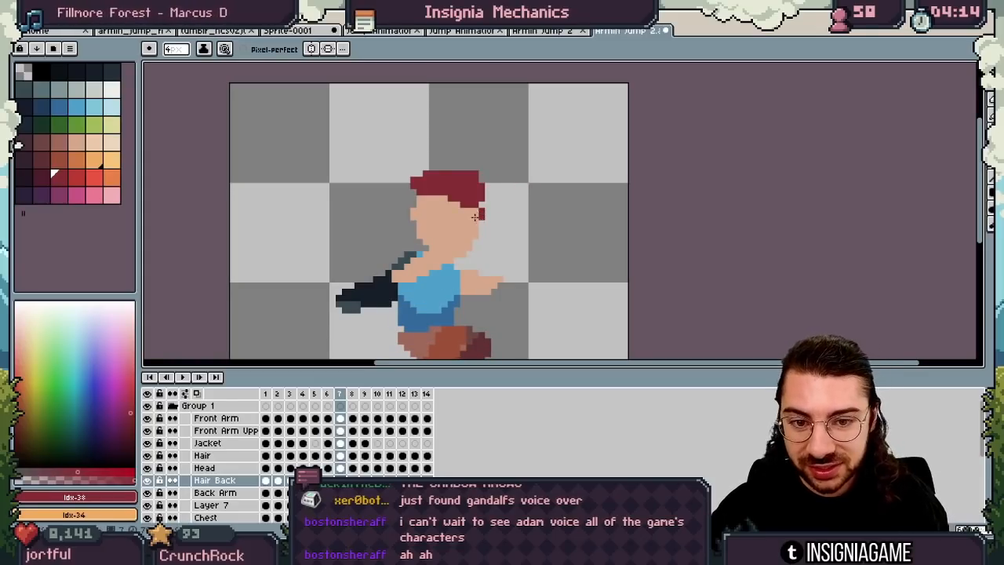
{"action": "key", "text": "period"}
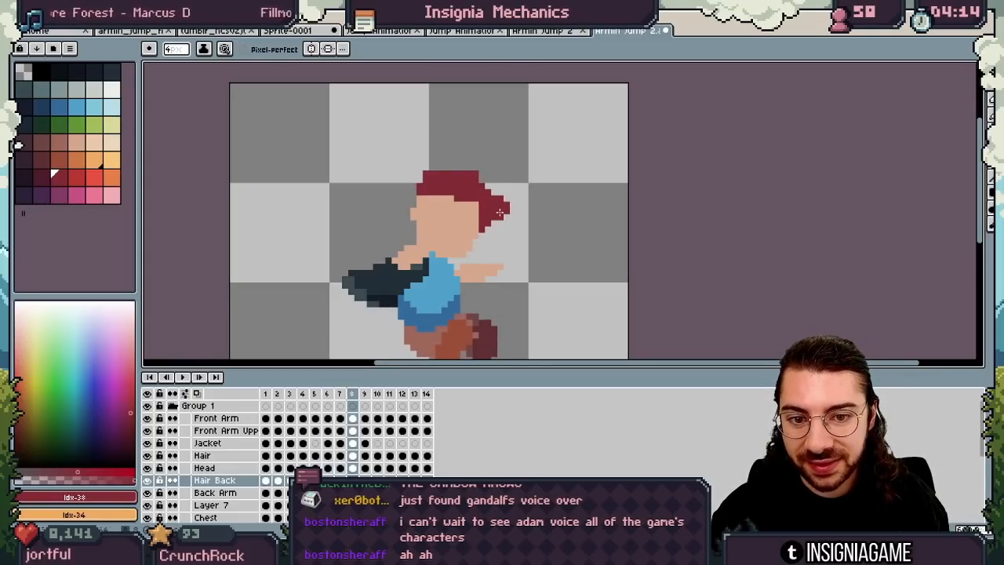
{"action": "key", "text": "period"}
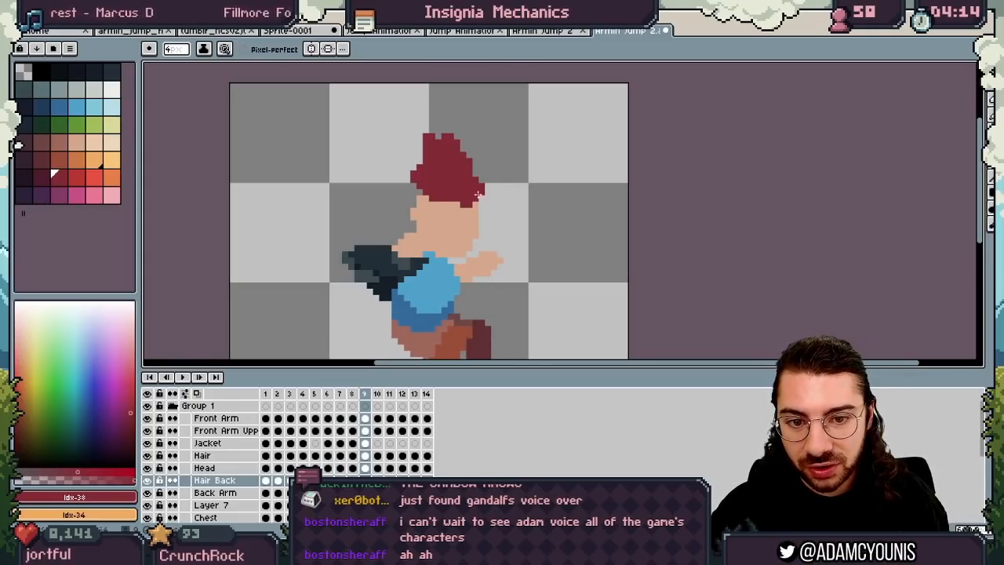
{"action": "key", "text": "period"}
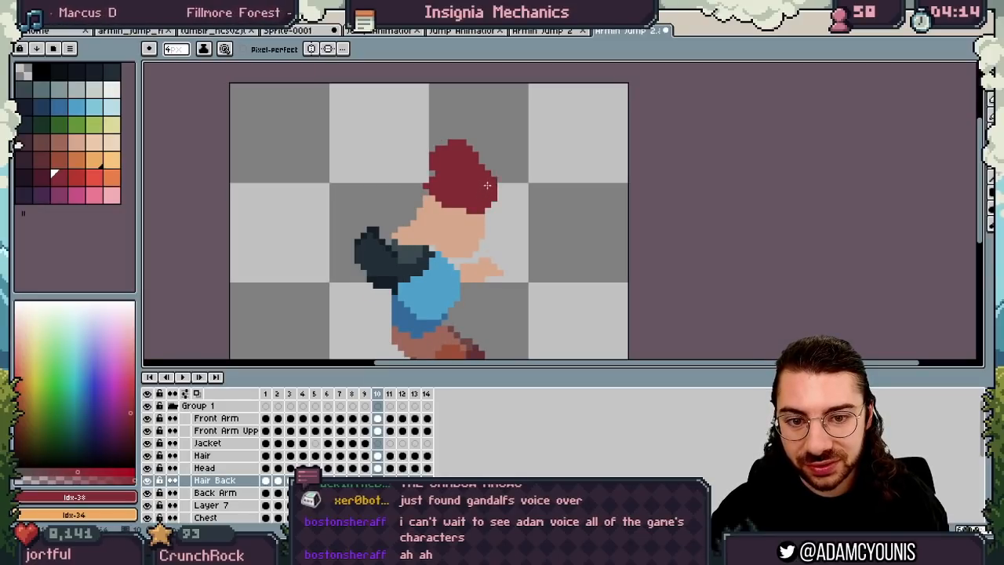
{"action": "key", "text": "period"}
Go back to frame 6 and check the back hair's motion forward, extending it behind the head on frame 9.
{"action": "key", "text": "comma"}
{"action": "key", "text": "comma"}
{"action": "key", "text": "comma"}
{"action": "key", "text": "comma"}
{"action": "key", "text": "comma"}
{"action": "key", "text": "comma"}
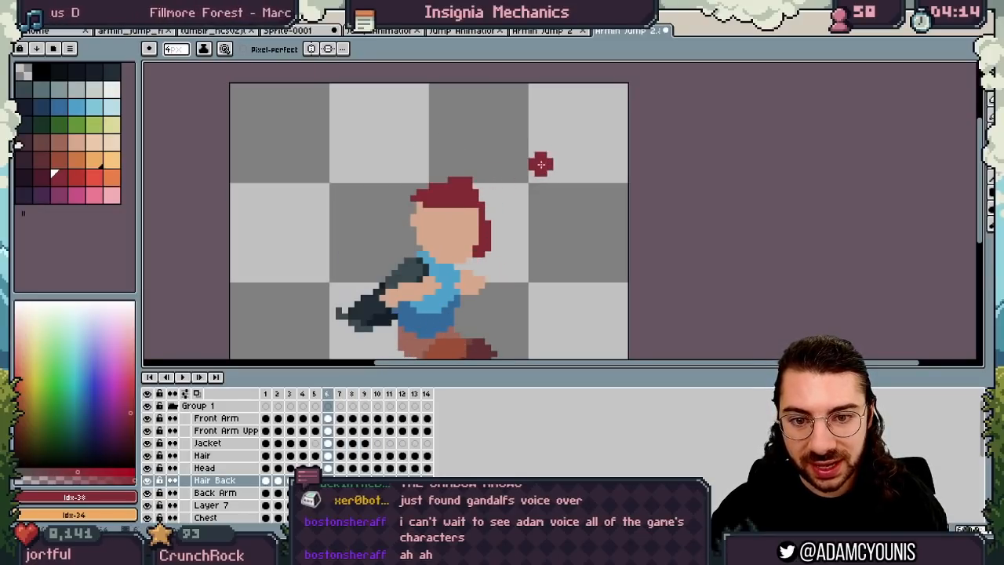
{"action": "key", "text": "period"}
{"action": "key", "text": "period"}
{"action": "key", "text": "period"}
{"action": "key", "text": "period"}
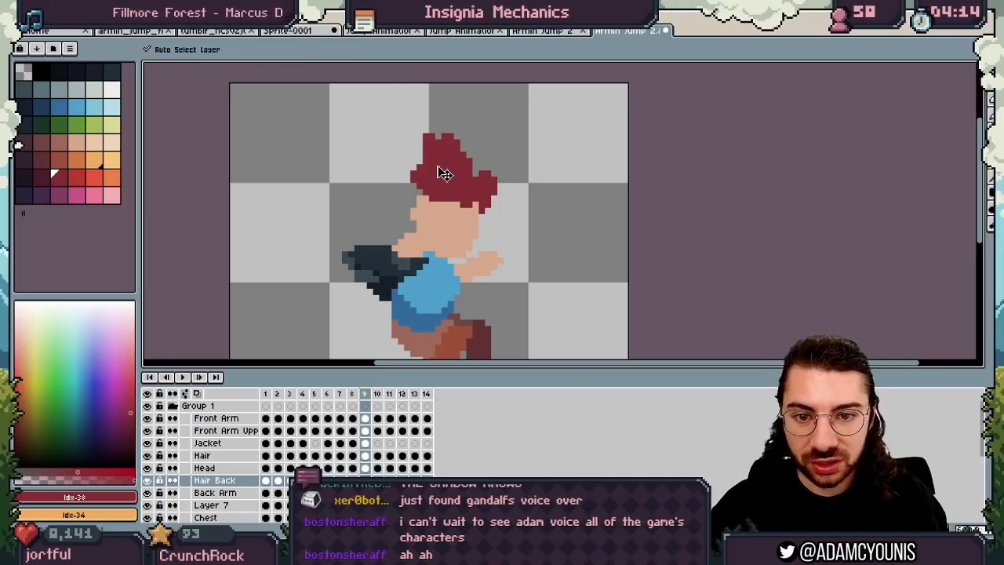
Trim the top of the hair into tufts on frames 9 to 11 of the Hair layer with a 3 px Eraser.
{"action": "left_click", "coordinate": [428, 152], "text": "ctrl"}
{"action": "left_click_drag", "start_coordinate": [431, 142], "coordinate": [457, 155]}
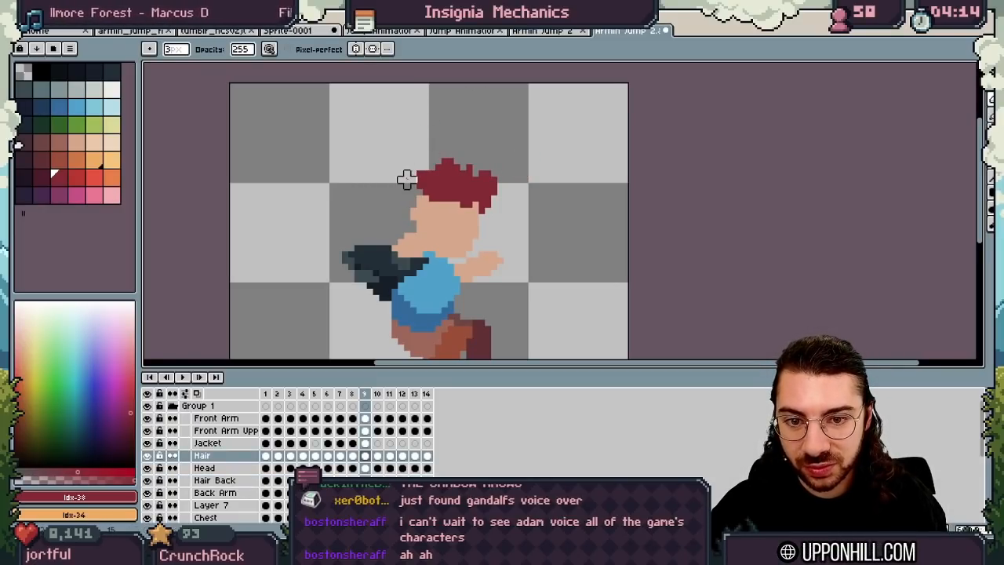
{"action": "key", "text": "period"}
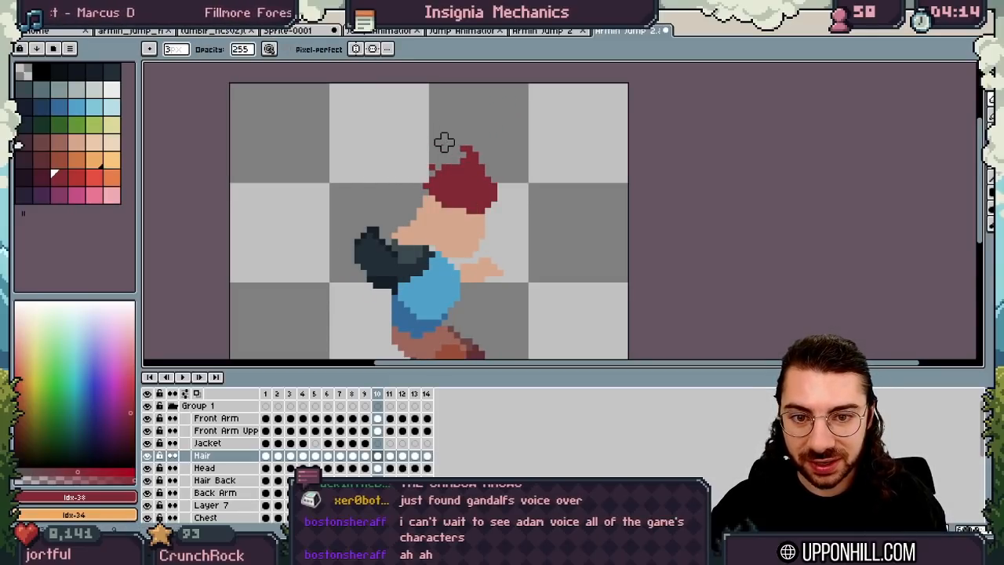
{"action": "key", "text": "period"}
{"action": "left_click_drag", "start_coordinate": [432, 152], "coordinate": [422, 147]}
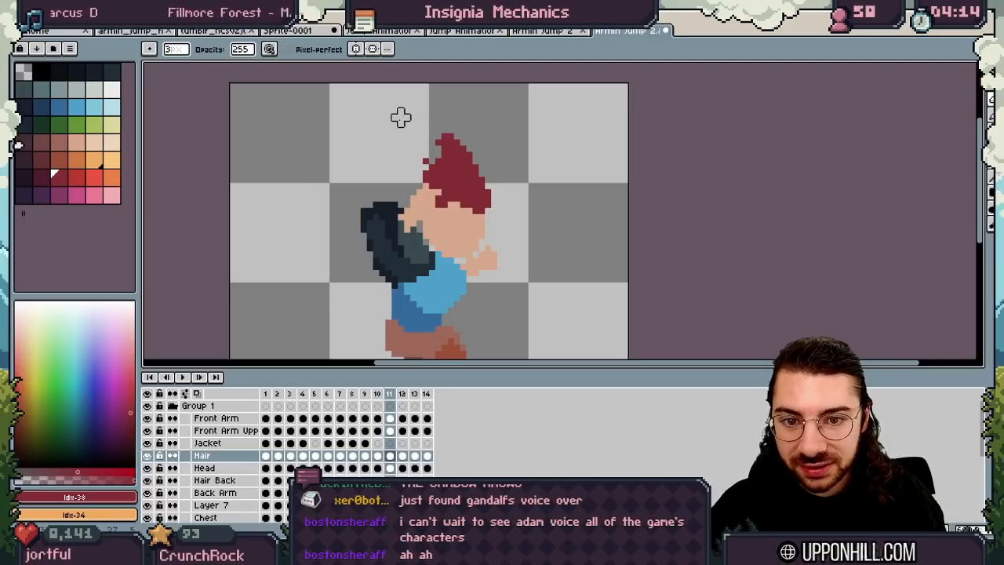
{"action": "left_click", "coordinate": [443, 143]}
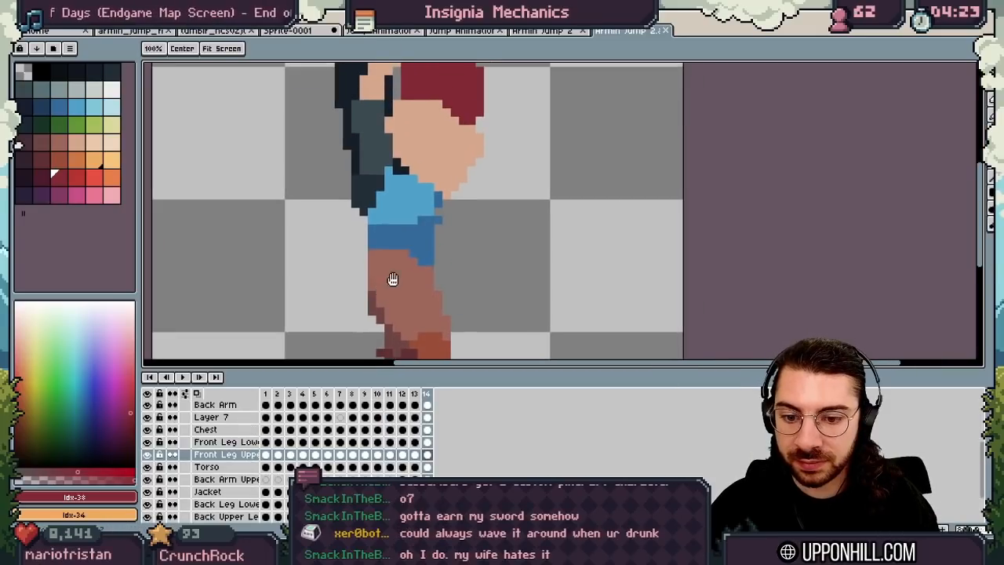
Show Layer 6 to bring up the full-colour Armin reference beside the frame 14 pose.
{"action": "scroll", "coordinate": [235, 455], "scroll_direction": "down", "scroll_amount": 3}
{"action": "left_click", "coordinate": [148, 483]}
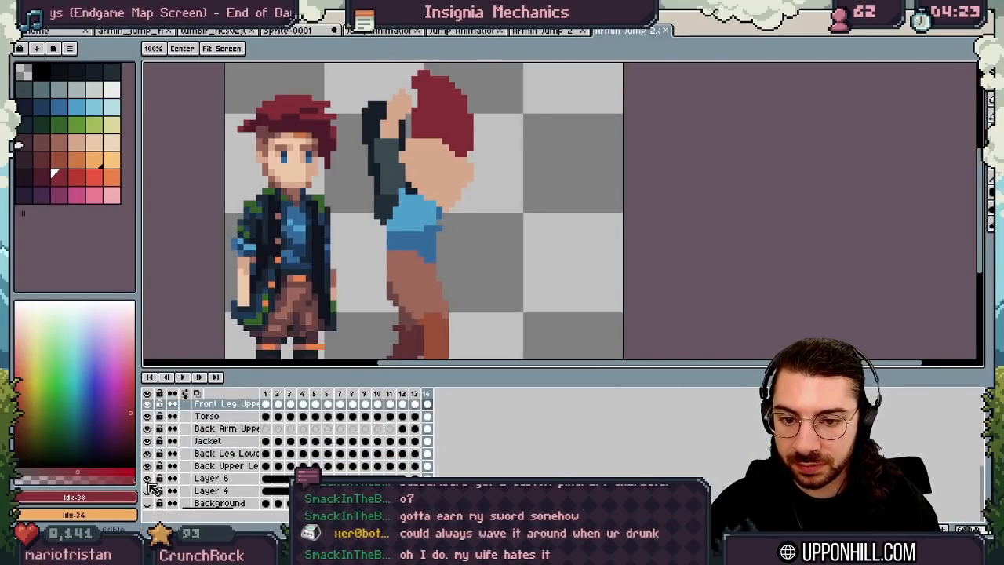
{"action": "scroll", "coordinate": [344, 268], "scroll_direction": "down", "scroll_amount": 1}
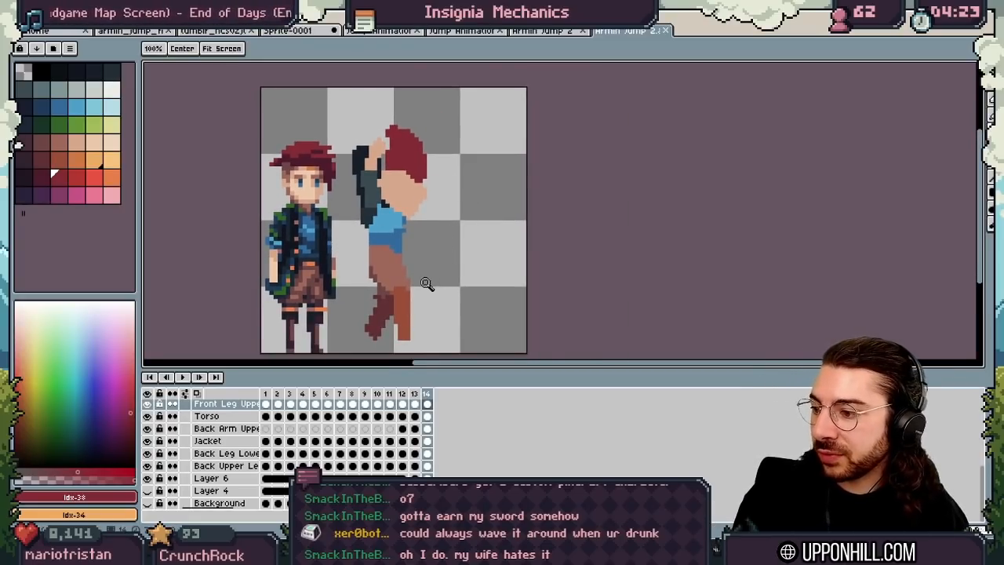
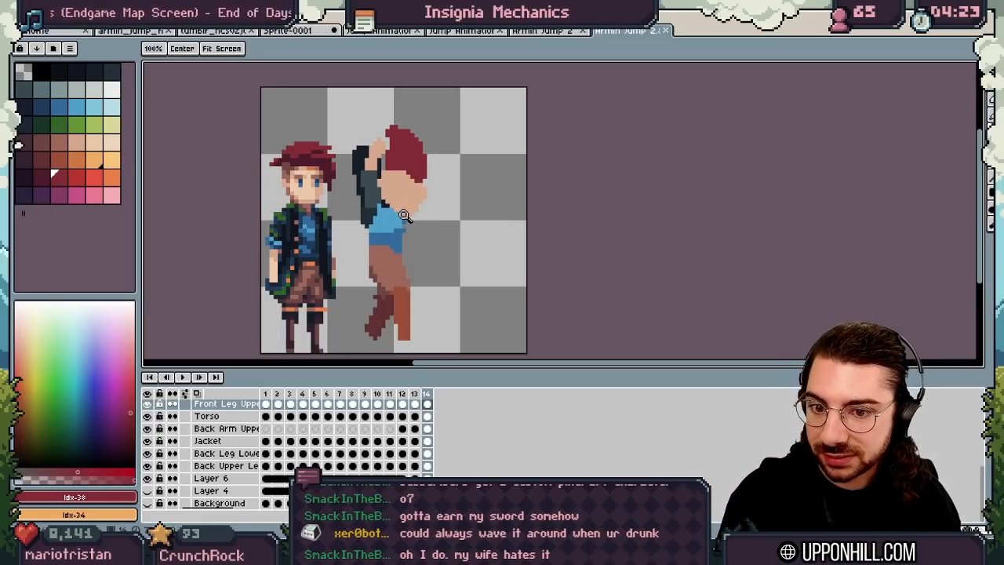
Draw a dark belt line in Idx-30 along Armin's waist on frames 14 and 1 of the Front Leg Upper layer.
{"action": "left_click", "coordinate": [404, 216]}
{"action": "key", "text": "b"}
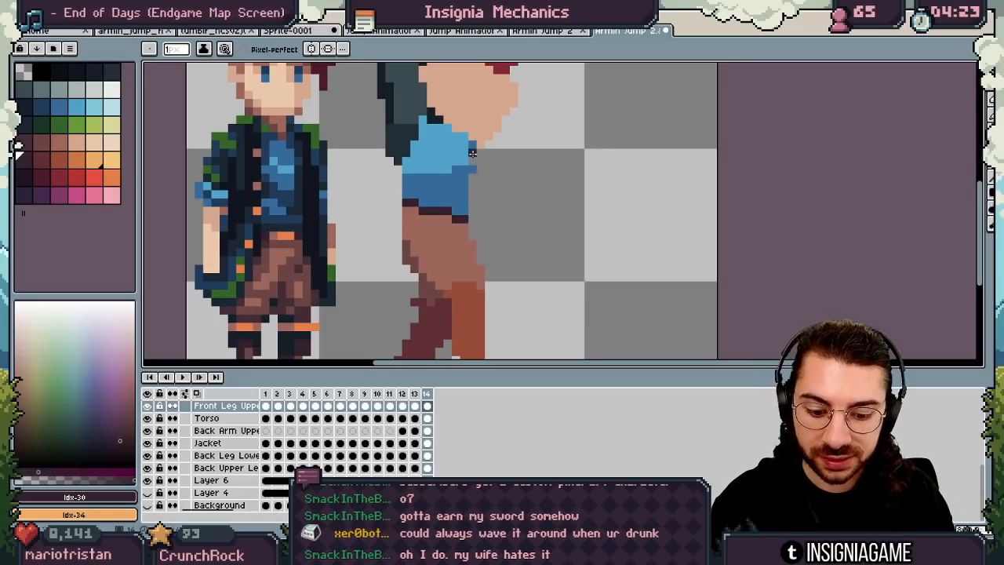
{"action": "key", "text": "period"}
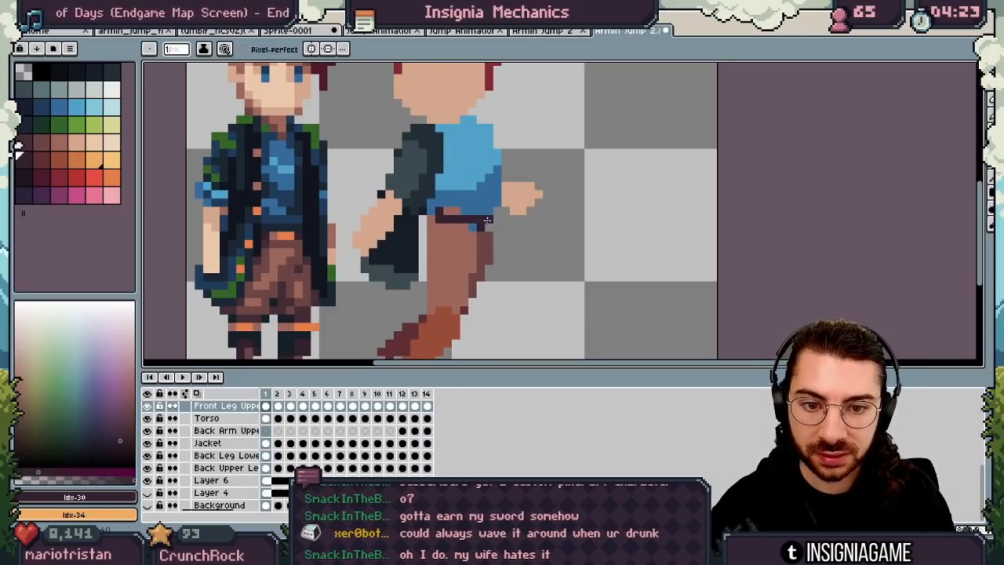
{"action": "key", "text": "e"}
{"action": "key", "text": "b"}
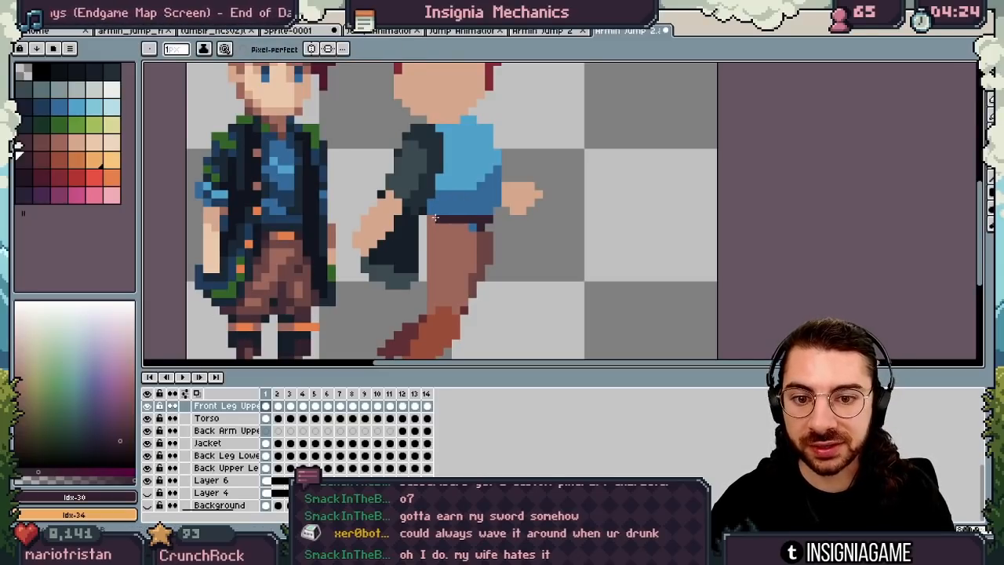
Tidy the belt on frame 1 into one even dark line, covering the stray pixels below it with trouser brown Idx-26.
{"action": "scroll", "coordinate": [484, 225], "scroll_direction": "down", "scroll_amount": 2}
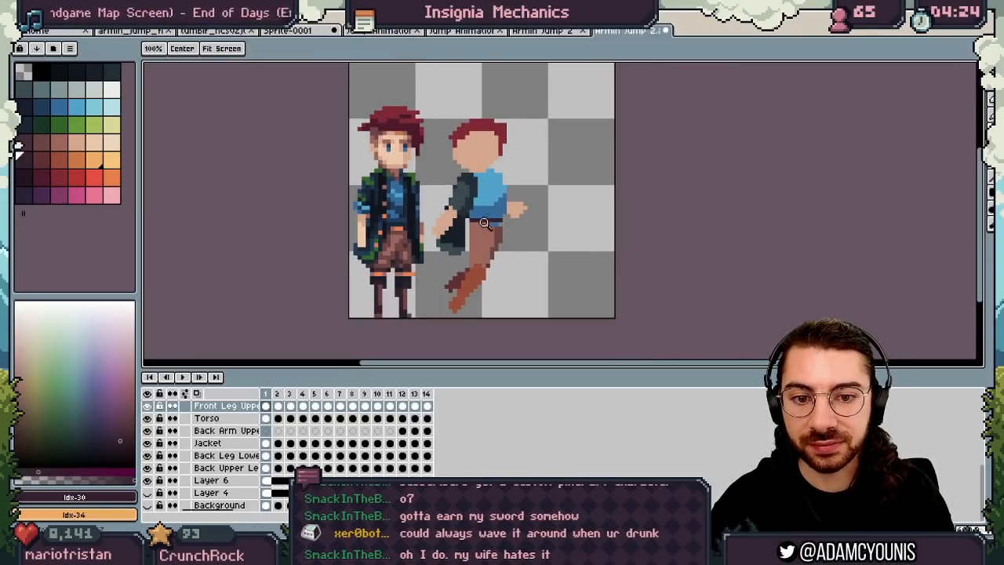
{"action": "scroll", "coordinate": [510, 227], "scroll_direction": "up", "scroll_amount": 3}
{"action": "key", "text": "z"}
{"action": "scroll", "coordinate": [535, 220], "scroll_direction": "down", "scroll_amount": 4}
{"action": "mouse_move", "coordinate": [530, 239]}
{"action": "left_mouse_down"}
{"action": "mouse_move", "coordinate": [476, 259]}
{"action": "mouse_move", "coordinate": [465, 201]}
{"action": "left_mouse_up"}
{"action": "scroll", "coordinate": [472, 238], "scroll_direction": "up", "scroll_amount": 3}
{"action": "scroll", "coordinate": [469, 239], "scroll_direction": "up", "scroll_amount": 1}
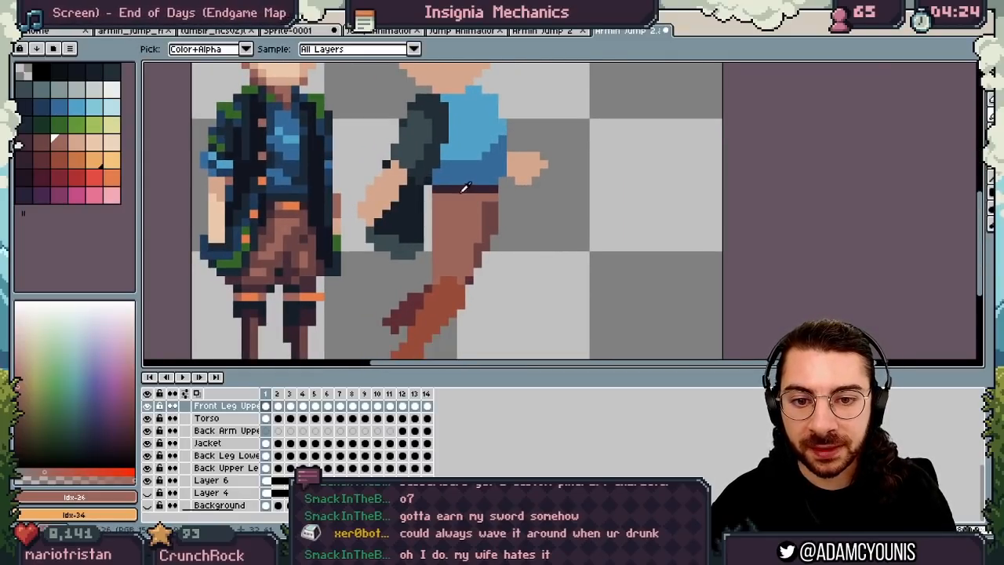
{"action": "left_click", "coordinate": [462, 188], "text": "alt"}
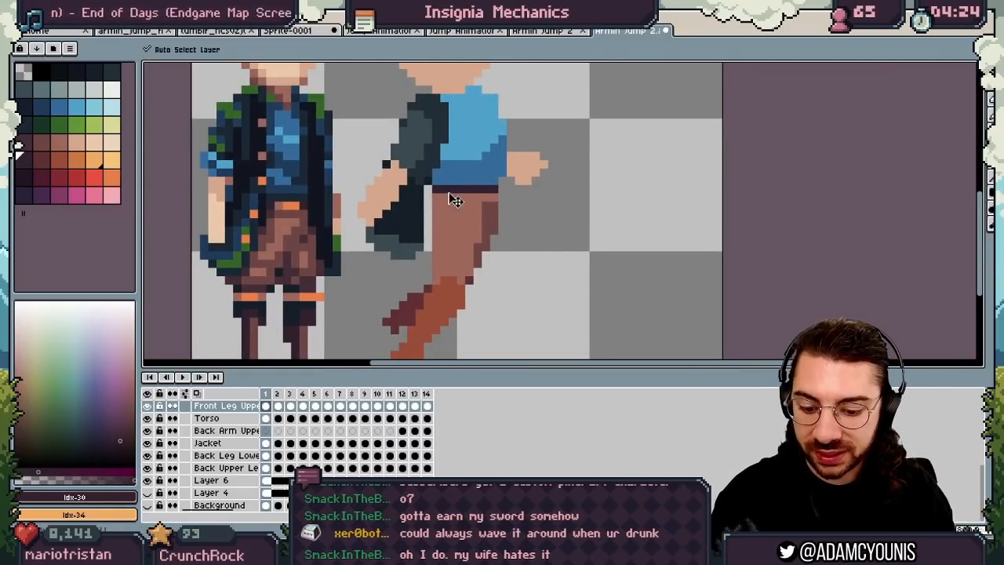
Draw the belt as a straight dark Idx-30 line between shirt and trousers on frame 2.
{"action": "key", "text": "period"}
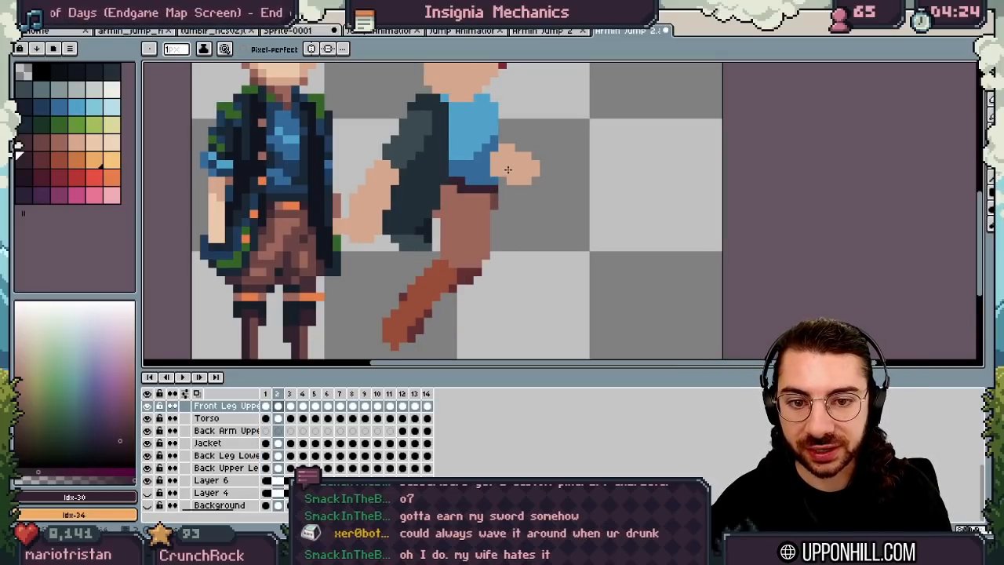
{"action": "left_click_drag", "start_coordinate": [453, 181], "coordinate": [497, 181]}
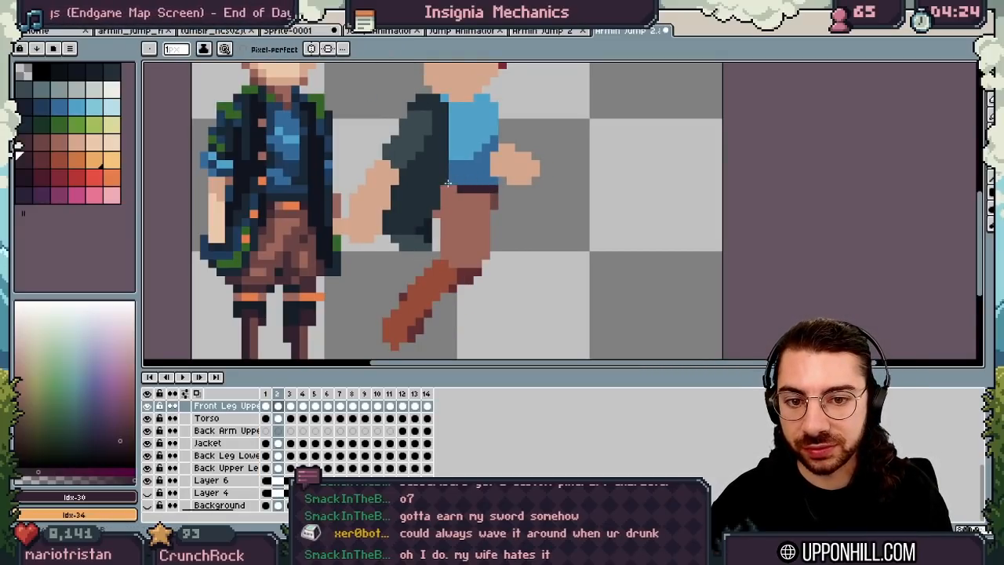
{"action": "key", "text": "e"}
{"action": "key", "text": "b"}
Play the jump animation at a small zoom to review the belt in motion.
{"action": "key", "text": "period"}
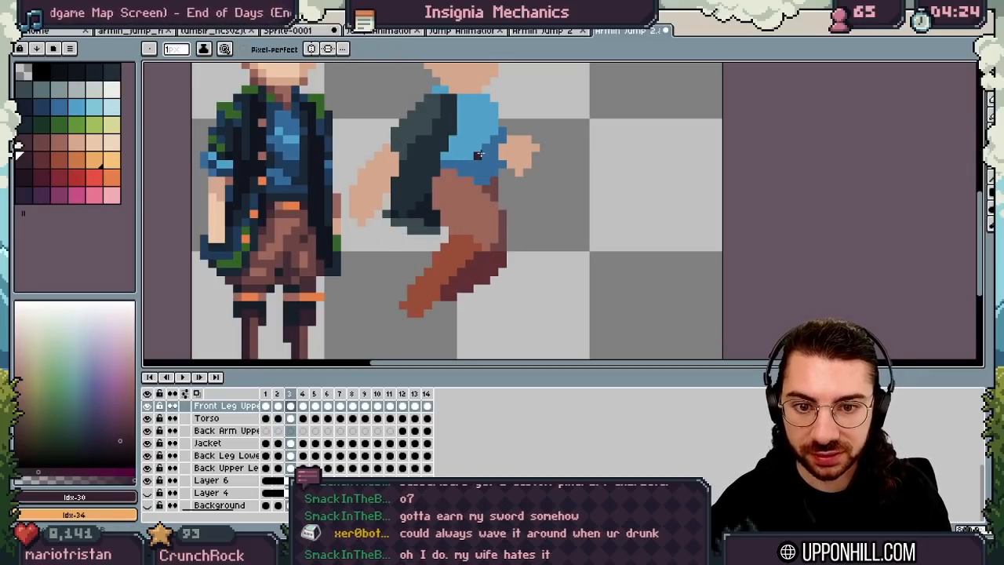
{"action": "key", "text": "z"}
{"action": "scroll", "coordinate": [470, 186], "scroll_direction": "down", "scroll_amount": 5}
{"action": "key", "text": "Return"}
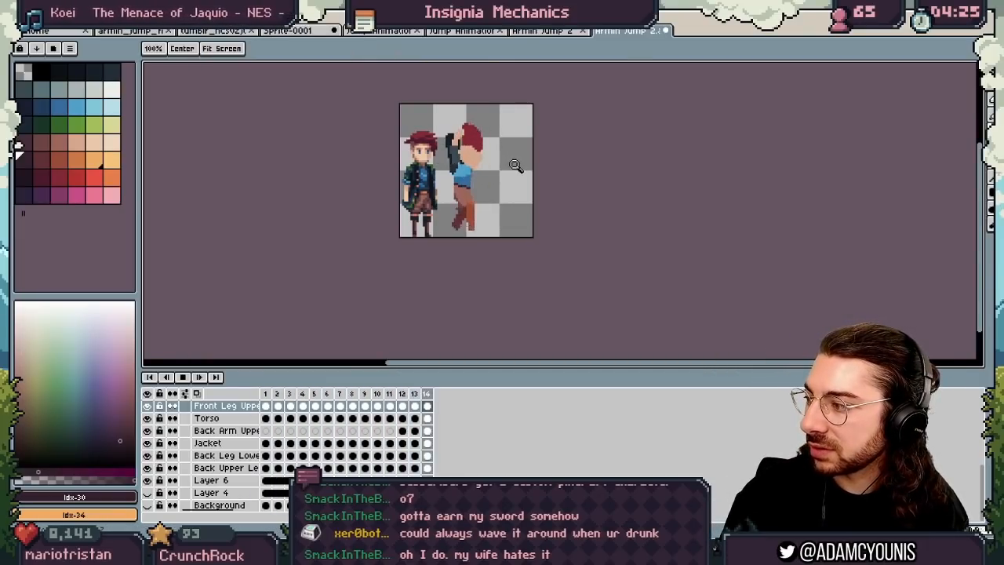
Pick the reference's orange Idx-41 and add the buckle to the belt on frame 12.
{"action": "scroll", "coordinate": [542, 158], "scroll_direction": "up", "scroll_amount": 3}
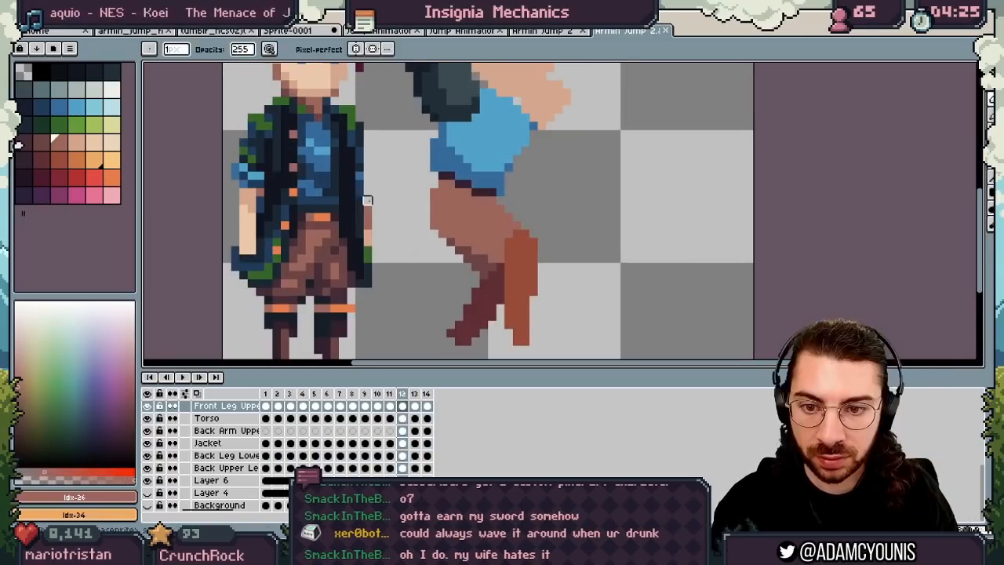
{"action": "key", "text": "b"}
{"action": "left_click", "coordinate": [322, 216], "text": "alt"}
{"action": "left_click", "coordinate": [486, 191], "text": "ctrl"}
{"action": "left_click", "coordinate": [484, 186]}
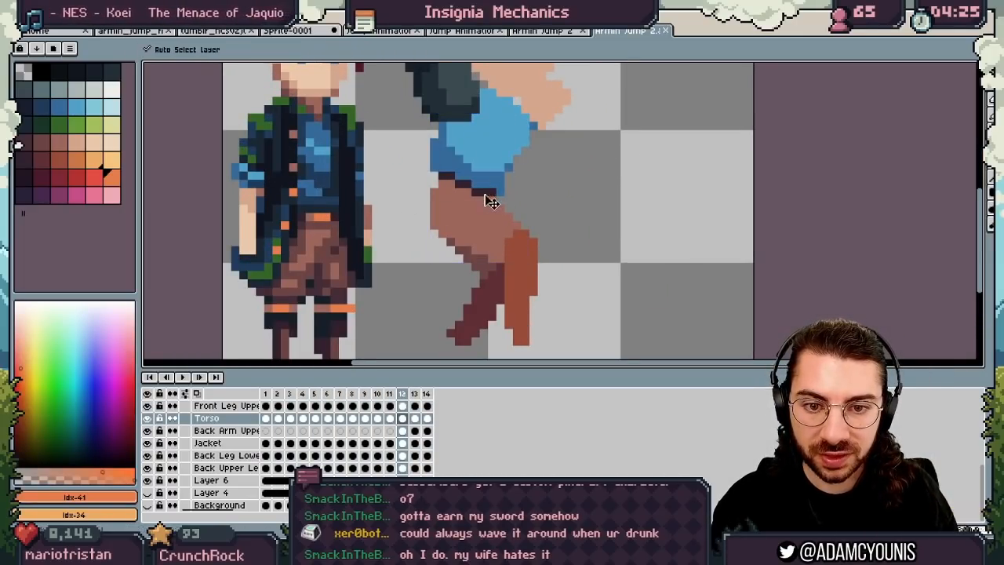
{"action": "left_click", "coordinate": [493, 191], "text": "ctrl"}
Switch to Unity and run and jump Armin around the forest level to examine the jump animation in game.
{"action": "key", "text": "Right"}
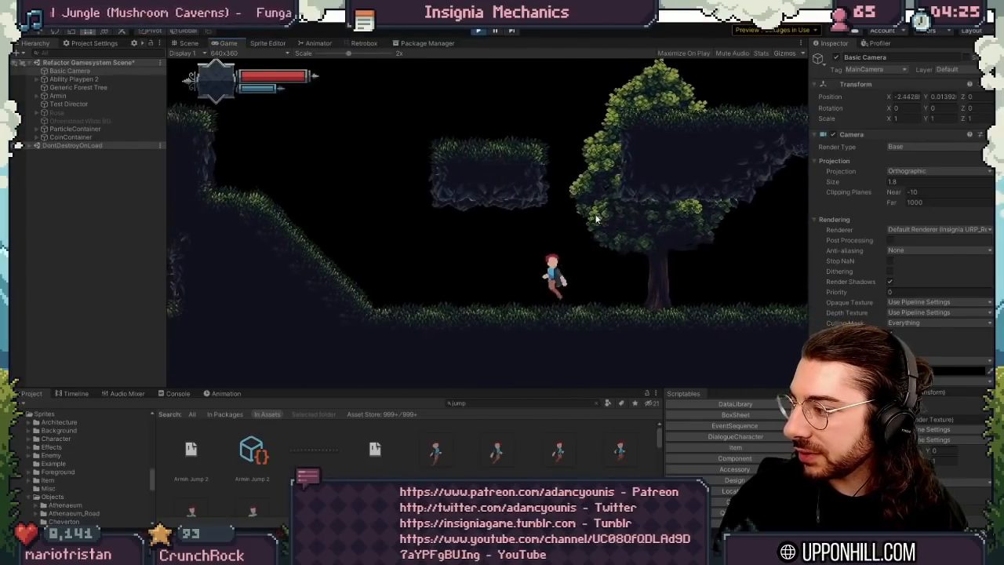
{"action": "key", "text": "space"}
{"action": "key", "text": "space"}
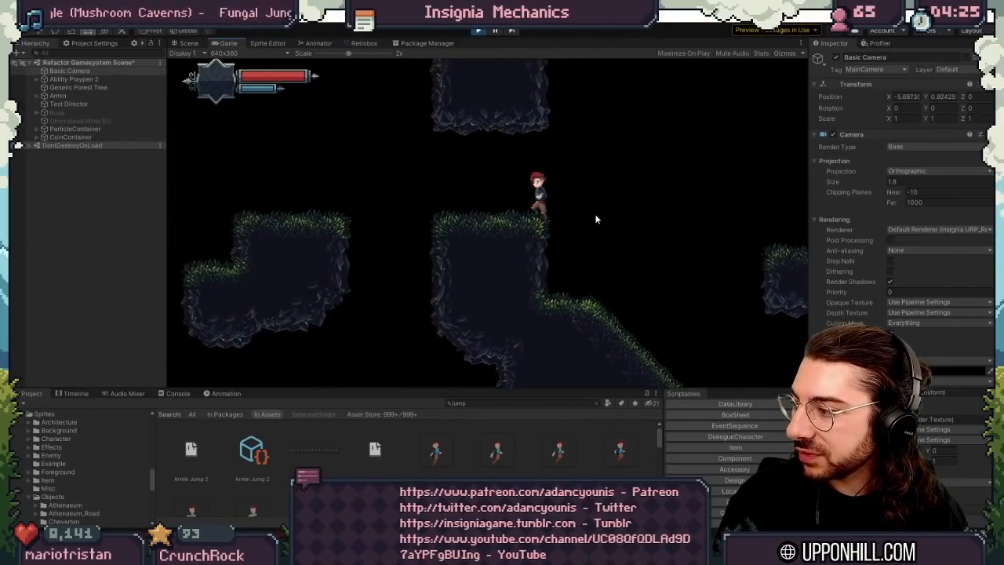
{"action": "key", "text": "space"}
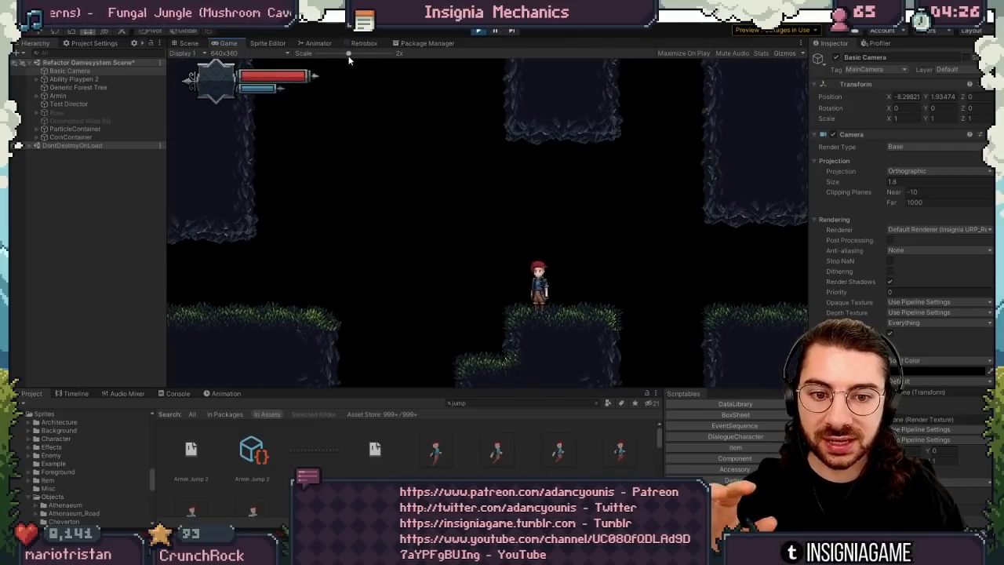
{"action": "key", "text": "space"}
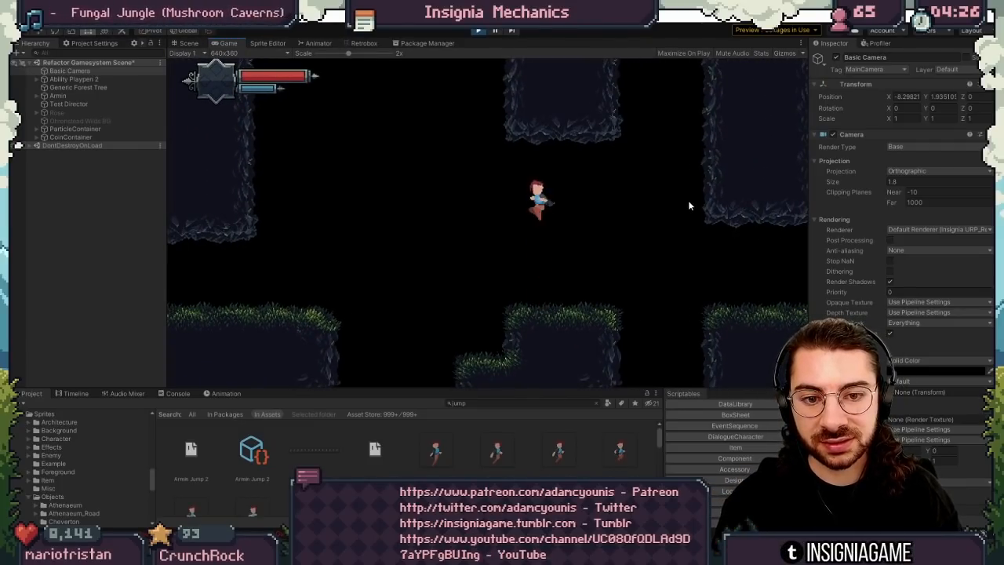
{"action": "key", "text": "Left"}
{"action": "key", "text": "Right"}
{"action": "key", "text": "space"}
{"action": "key", "text": "space"}
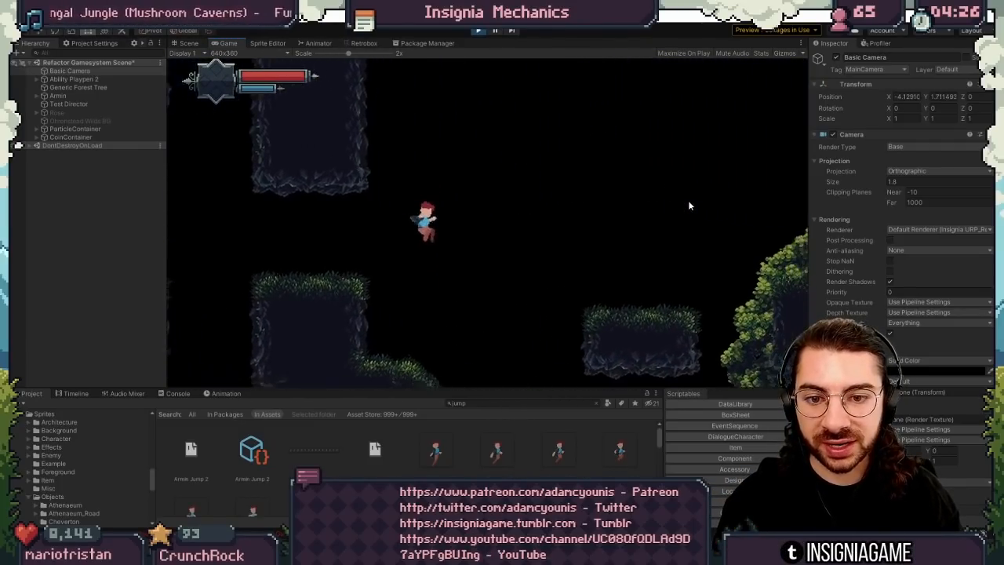
{"action": "key", "text": "Right"}
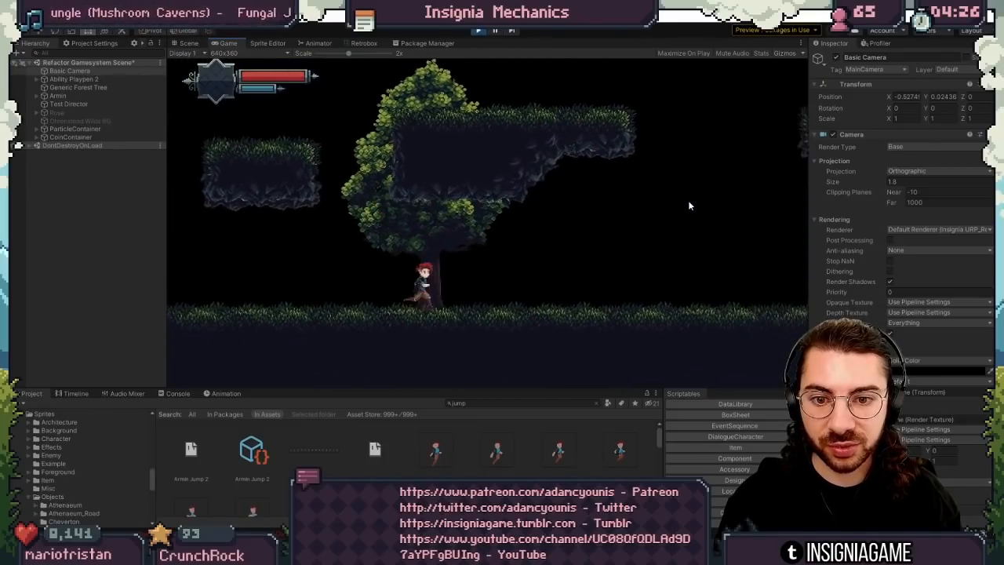
{"action": "key", "text": "Right"}
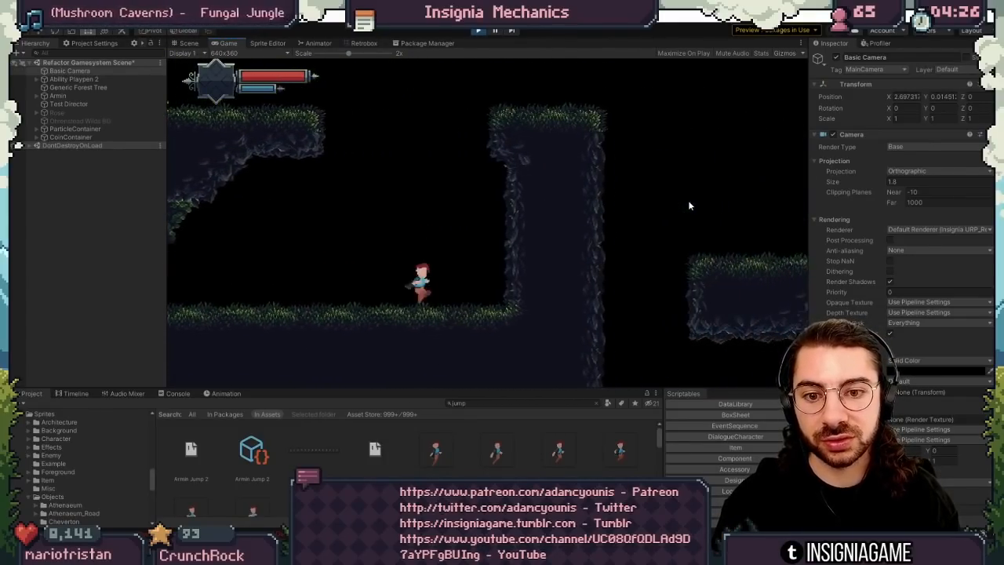
{"action": "key", "text": "space"}
{"action": "key", "text": "space"}
{"action": "key", "text": "Left"}
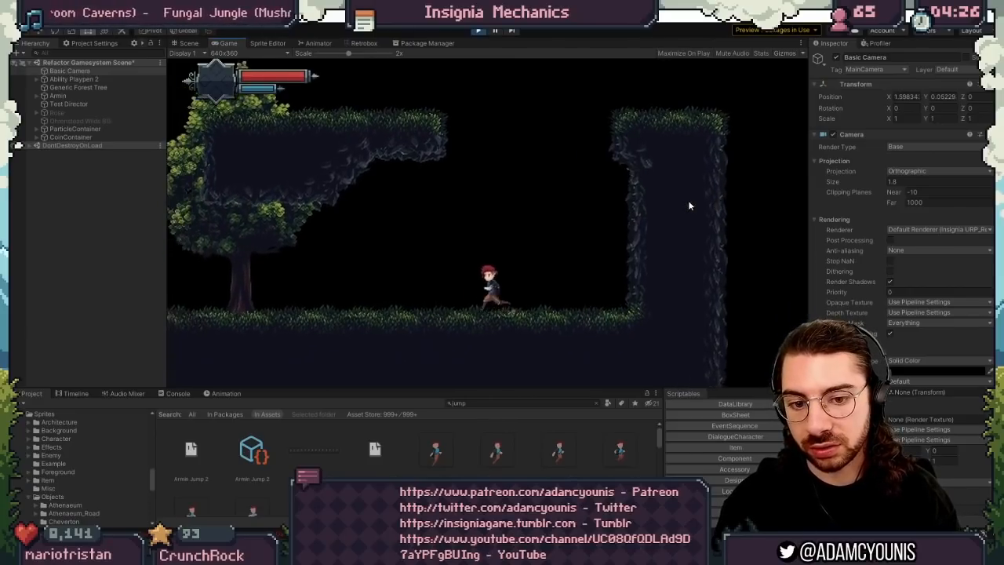
{"action": "key", "text": "space"}
{"action": "key", "text": "Left"}
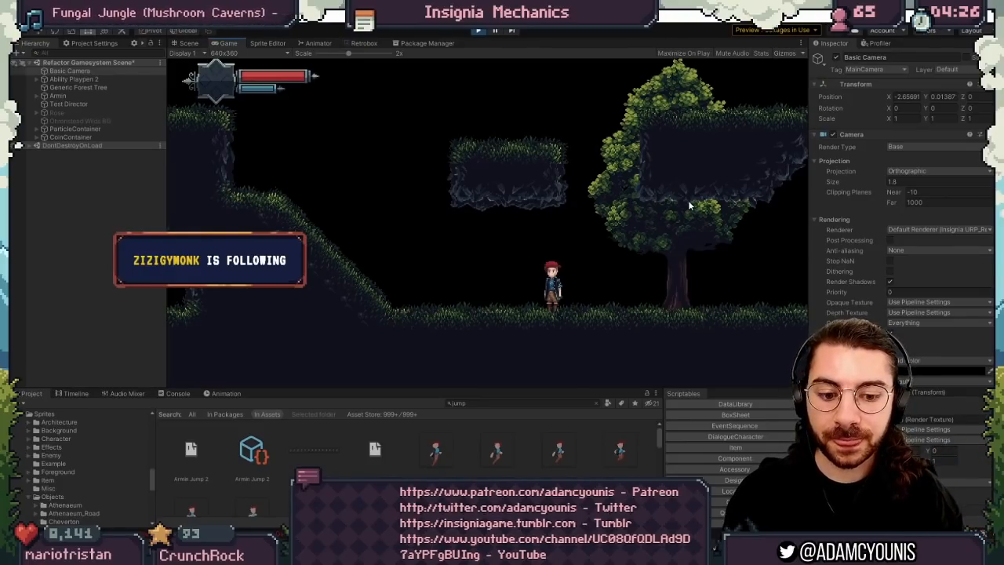
{"action": "key", "text": "Left"}
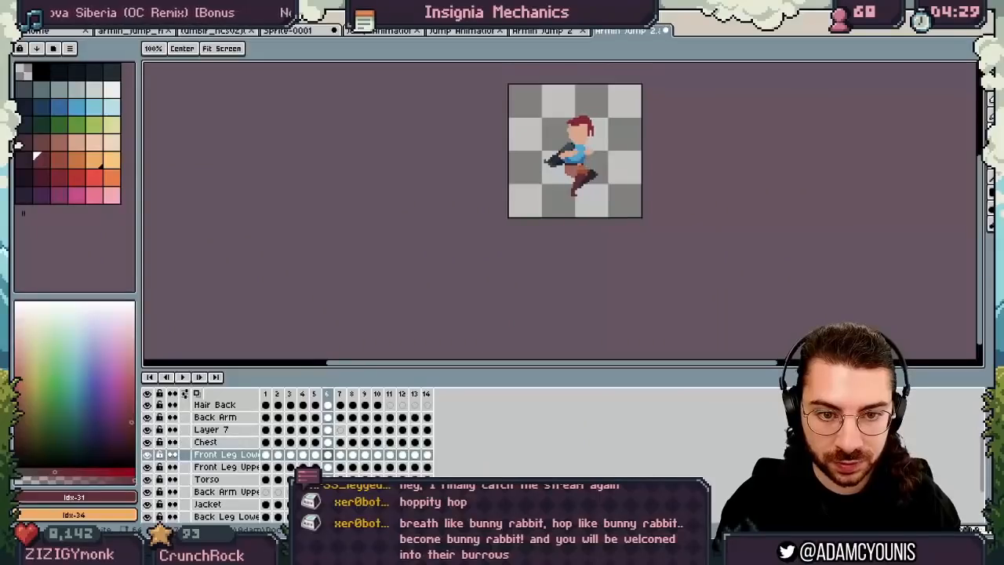
Switch back to Aseprite and play the jump animation with the view close on the legs.
{"action": "scroll", "coordinate": [583, 208], "scroll_direction": "up", "scroll_amount": 3}
{"action": "left_click_drag", "start_coordinate": [589, 203], "coordinate": [535, 247]}
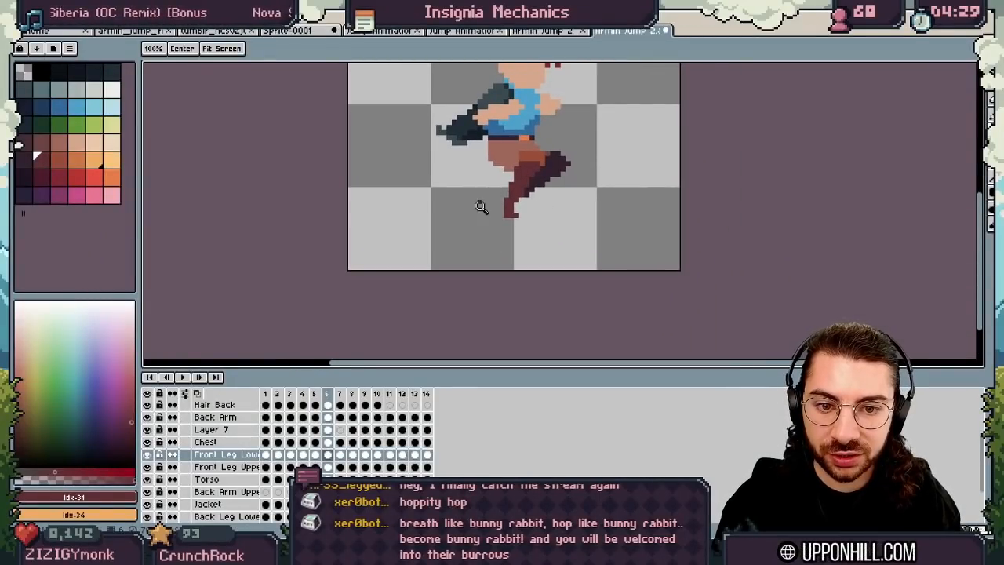
{"action": "key", "text": "Return"}
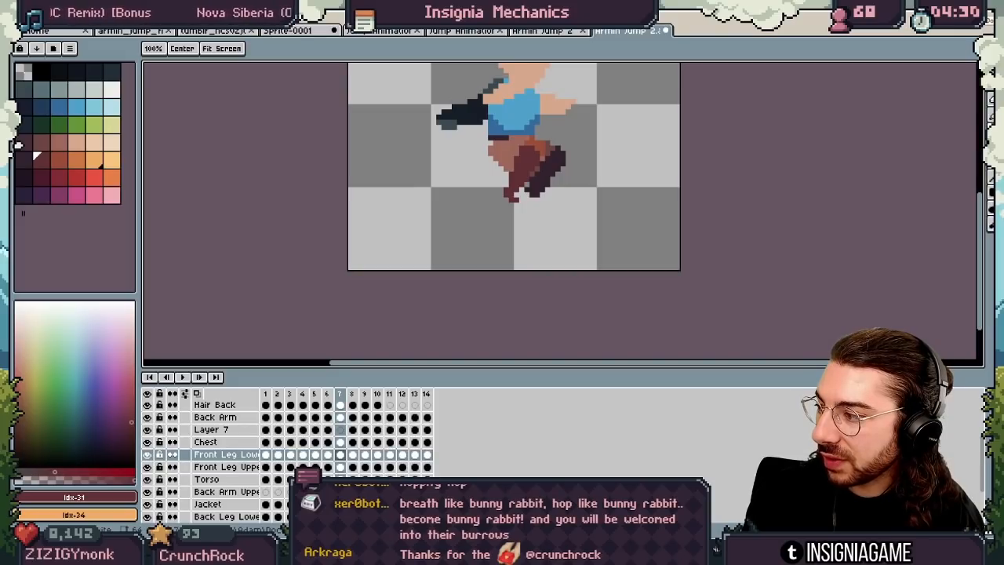
Try sketching a red Idx-40 arc below the front foot on frame 7 to trace its motion path.
{"action": "left_click", "coordinate": [94, 176]}
{"action": "key", "text": "b"}
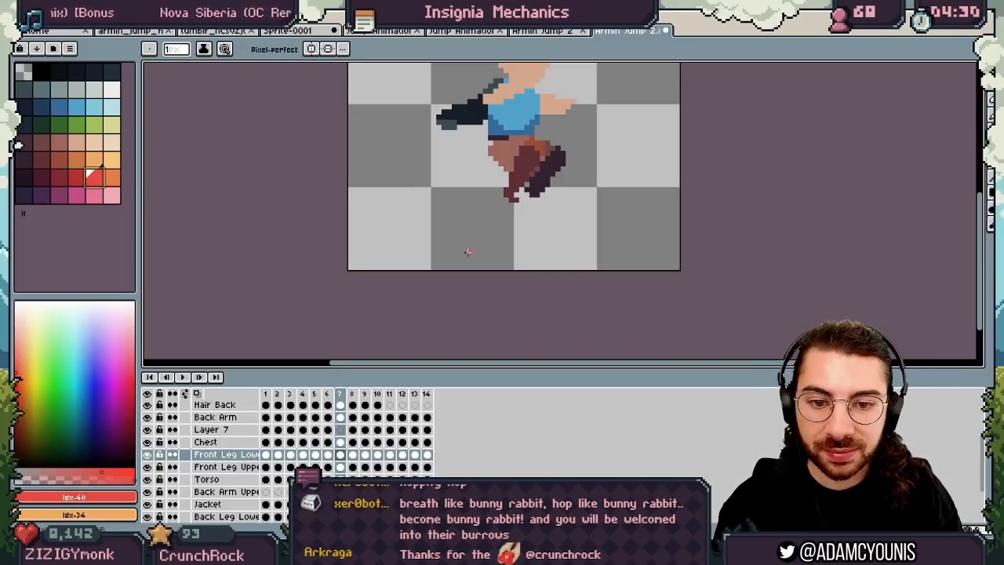
{"action": "left_click_drag", "start_coordinate": [478, 259], "coordinate": [514, 198]}
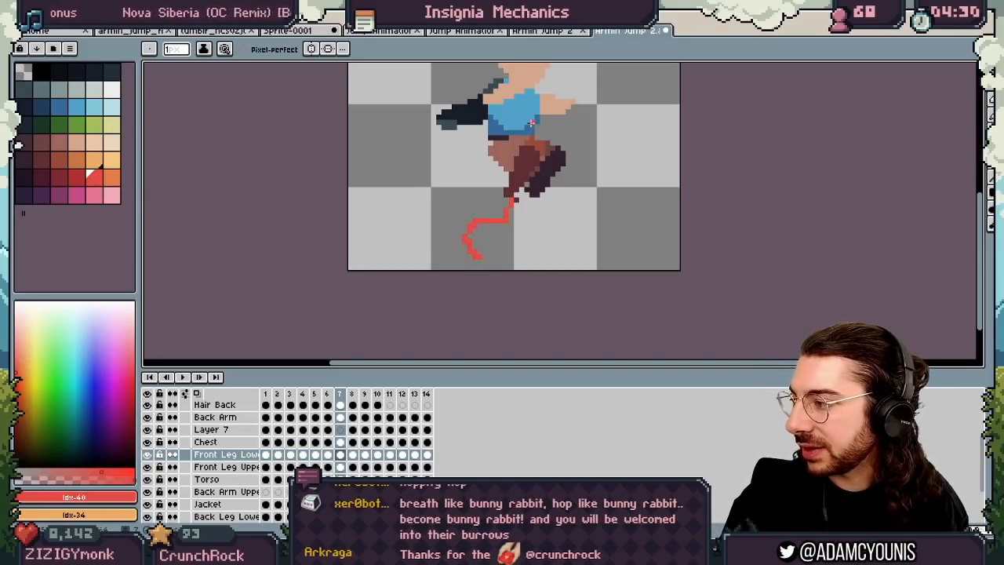
{"action": "key", "text": "ctrl+z"}
{"action": "mouse_move", "coordinate": [476, 252]}
{"action": "left_mouse_down"}
{"action": "mouse_move", "coordinate": [475, 229]}
{"action": "mouse_move", "coordinate": [514, 194]}
{"action": "left_mouse_up"}
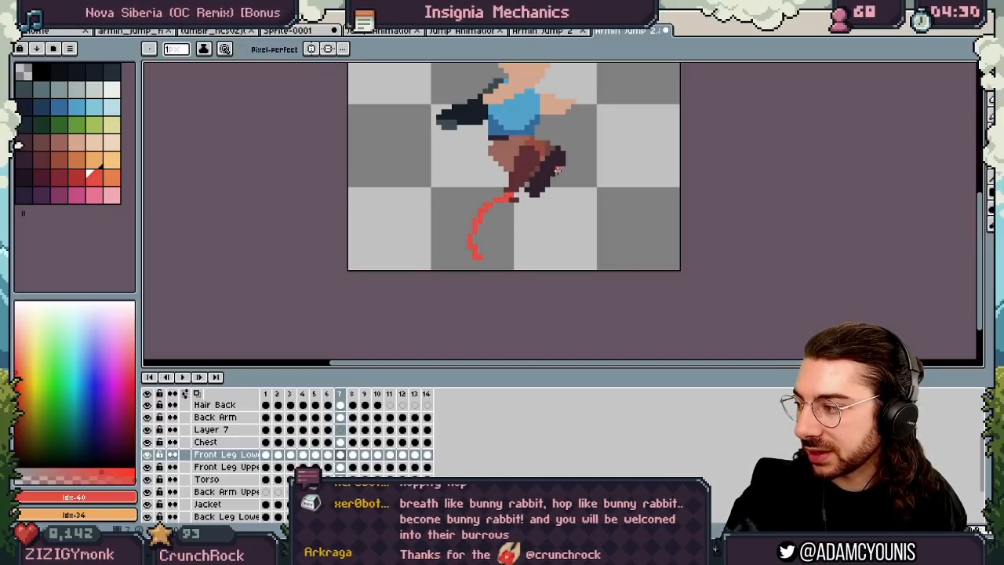
{"action": "key", "text": "v"}
{"action": "key", "text": "ctrl+z"}
Step back to frame 2 and flip through the following frames to examine how the front foot moves.
{"action": "key", "text": "Left"}
{"action": "key", "text": "Left"}
{"action": "key", "text": "Left"}
{"action": "key", "text": "Left"}
{"action": "key", "text": "Left"}
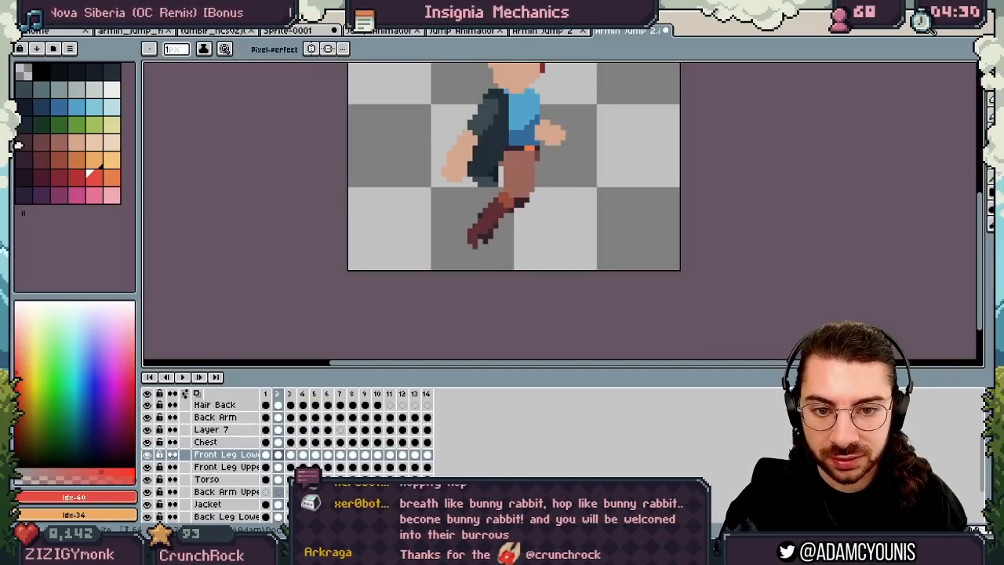
{"action": "key", "text": "Right"}
{"action": "key", "text": "Right"}
{"action": "key", "text": "Right"}
{"action": "key", "text": "Left"}
{"action": "key", "text": "Left"}
{"action": "key", "text": "Right"}
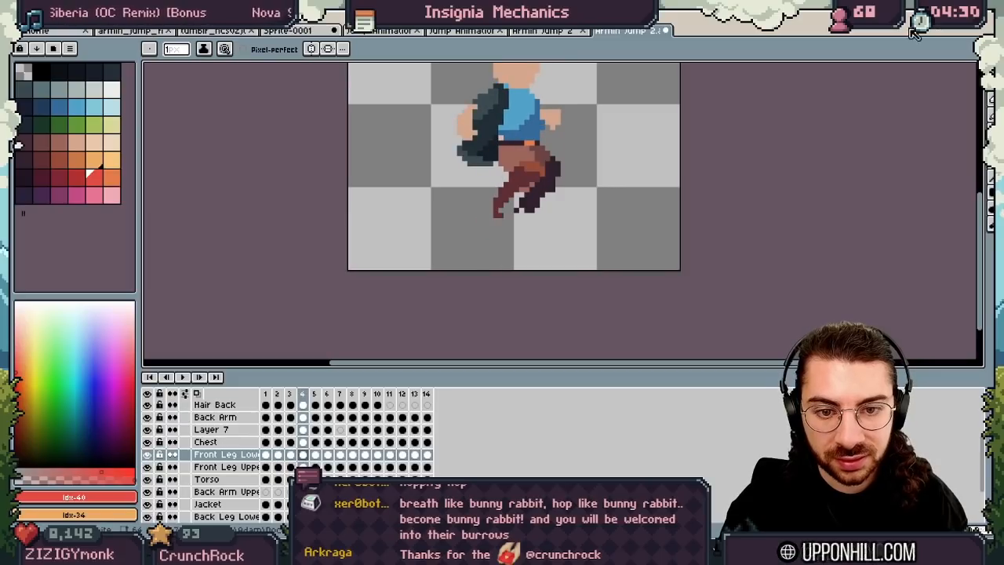
Reshape the front lower leg and foot on frame 4 of the Front Leg Lower layer with dark red-brown Idx-31.
{"action": "key", "text": "z"}
{"action": "left_click", "coordinate": [506, 188], "text": "alt"}
{"action": "mouse_move", "coordinate": [507, 194]}
{"action": "left_mouse_down"}
{"action": "mouse_move", "coordinate": [530, 194]}
{"action": "mouse_move", "coordinate": [487, 195]}
{"action": "left_mouse_up"}
{"action": "left_click_drag", "start_coordinate": [505, 170], "coordinate": [480, 204]}
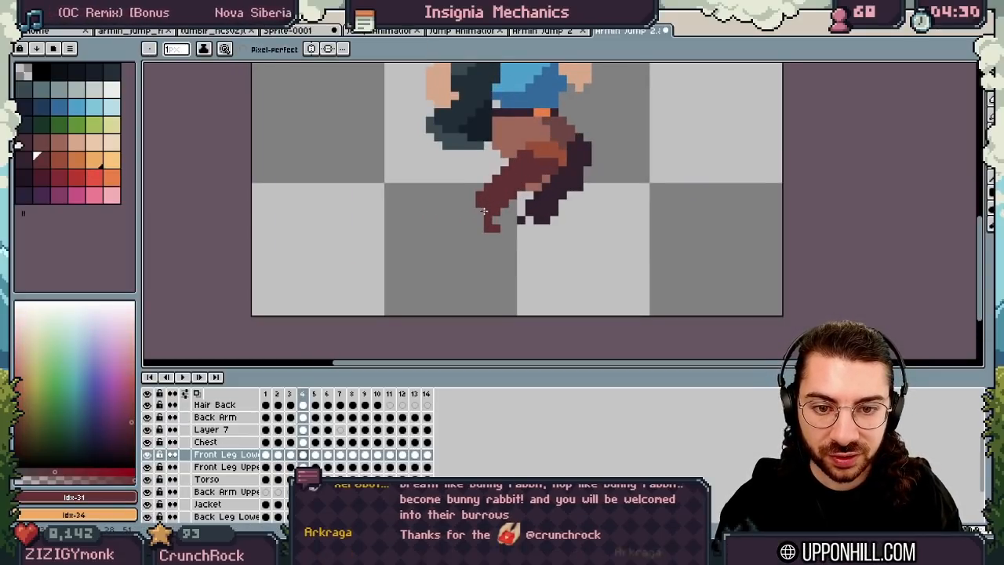
{"action": "left_click", "coordinate": [480, 219]}
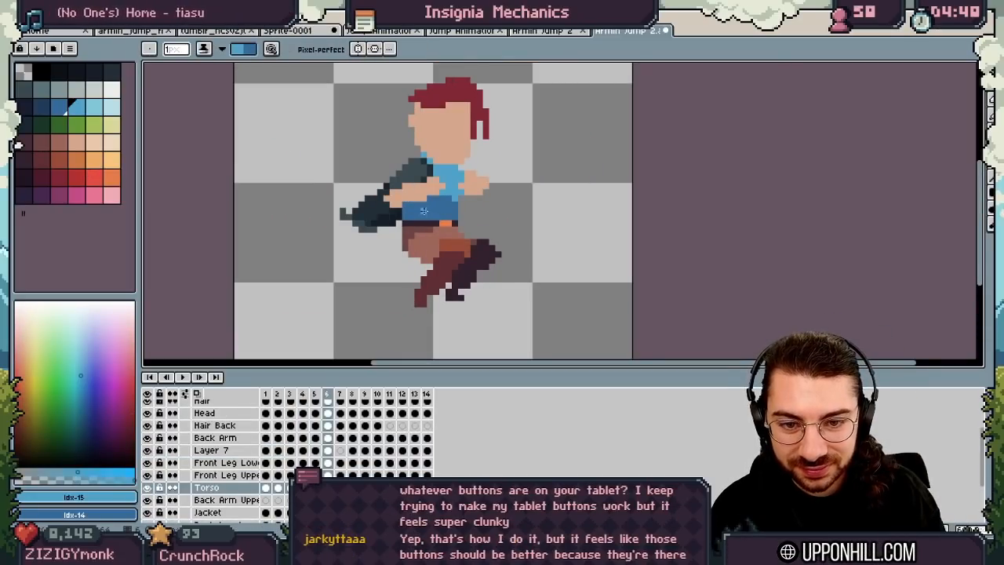
Paint light blue Idx-15 fold highlights across the lower shirt on frames 6 to 9 of the Torso layer, trimming them with Idx-14.
{"action": "key", "text": "Right"}
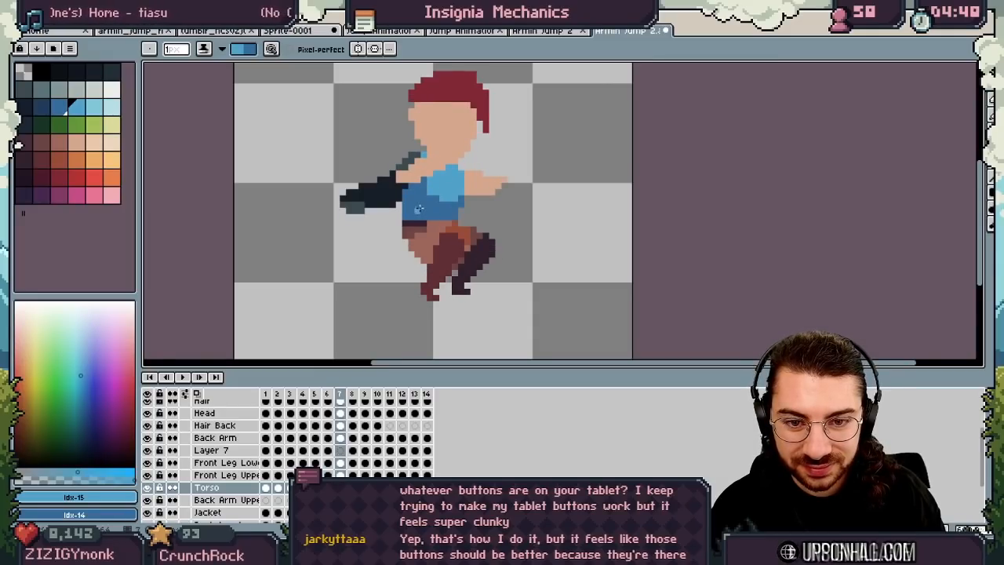
{"action": "key", "text": "Right"}
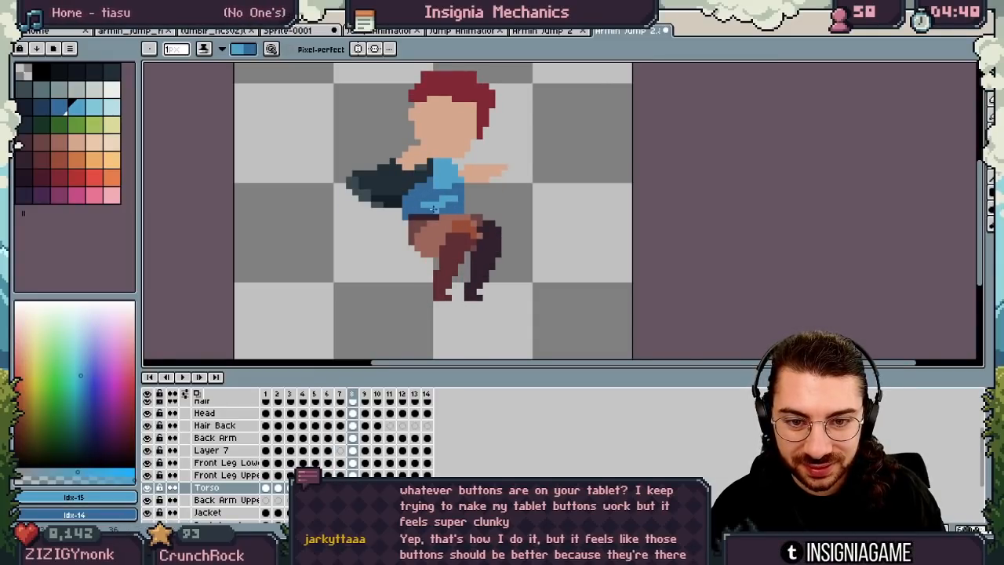
{"action": "key", "text": "x"}
{"action": "left_click_drag", "start_coordinate": [443, 200], "coordinate": [440, 205]}
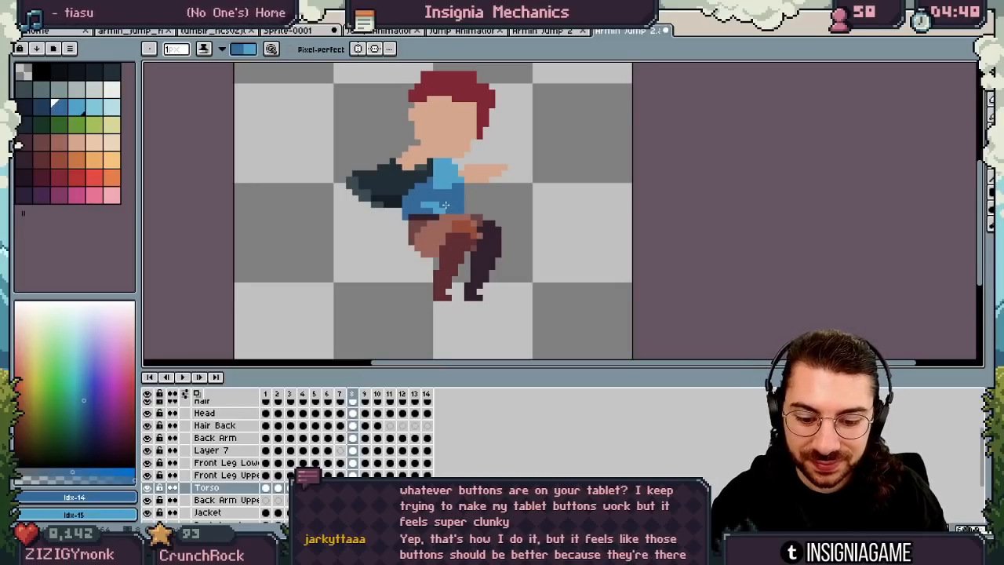
{"action": "key", "text": "Right"}
{"action": "key", "text": "x"}
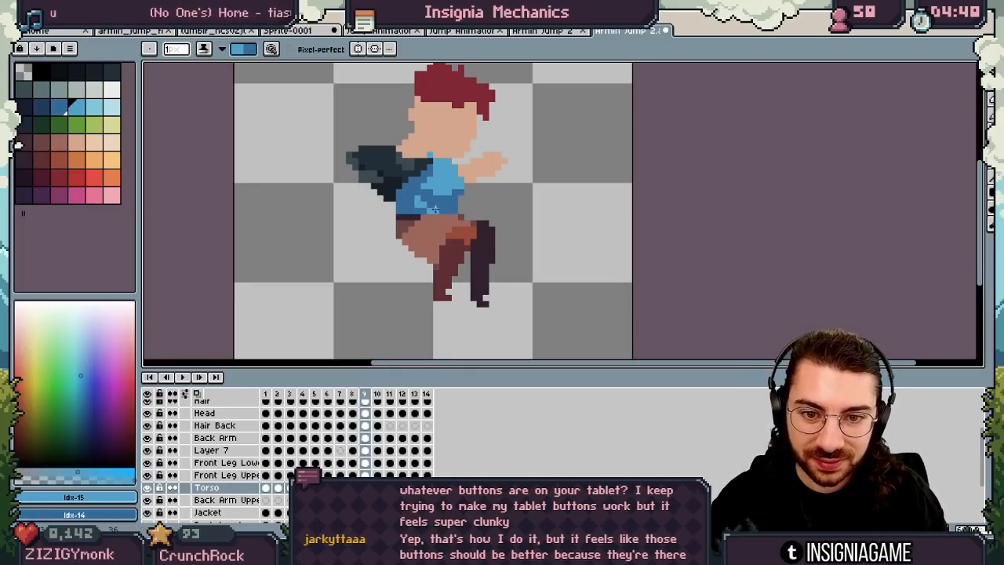
{"action": "left_click_drag", "start_coordinate": [435, 209], "coordinate": [445, 209]}
Return to frame 6 and play the jump animation at small scale to review the shirt highlights.
{"action": "key", "text": "Left"}
{"action": "key", "text": "Left"}
{"action": "key", "text": "Left"}
{"action": "key", "text": "Left"}
{"action": "key", "text": "Right"}
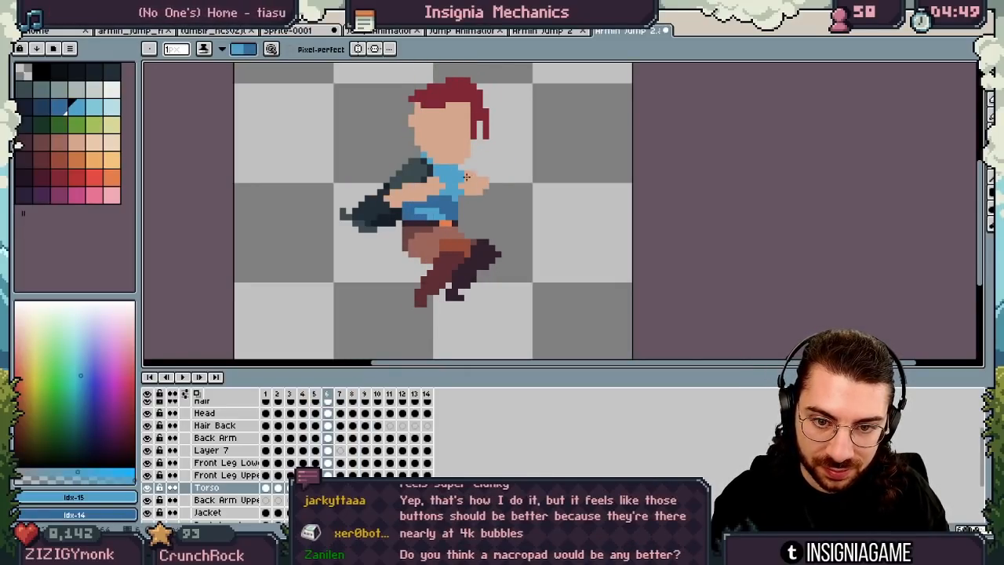
{"action": "key", "text": "z"}
{"action": "key", "text": "1"}
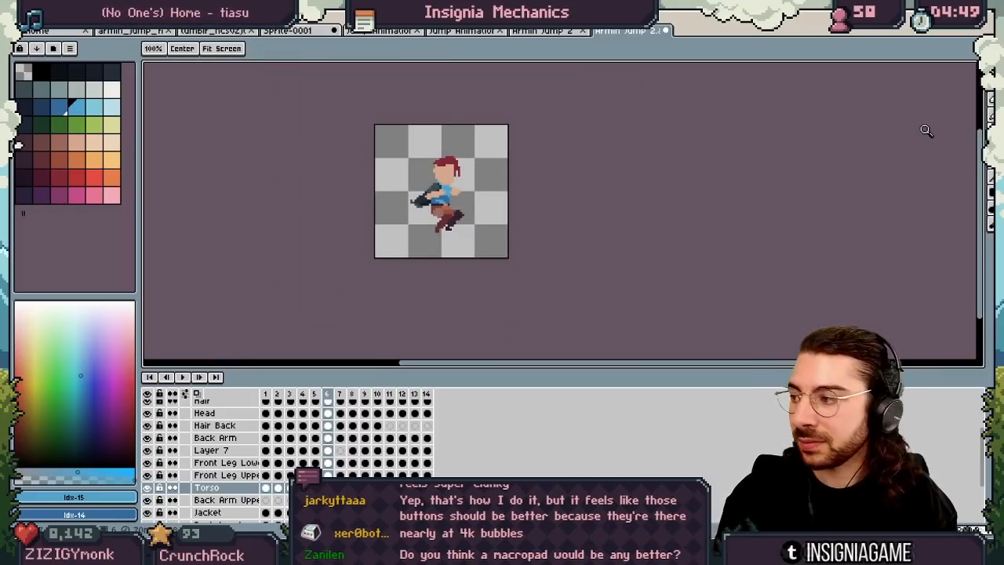
{"action": "key", "text": "Return"}
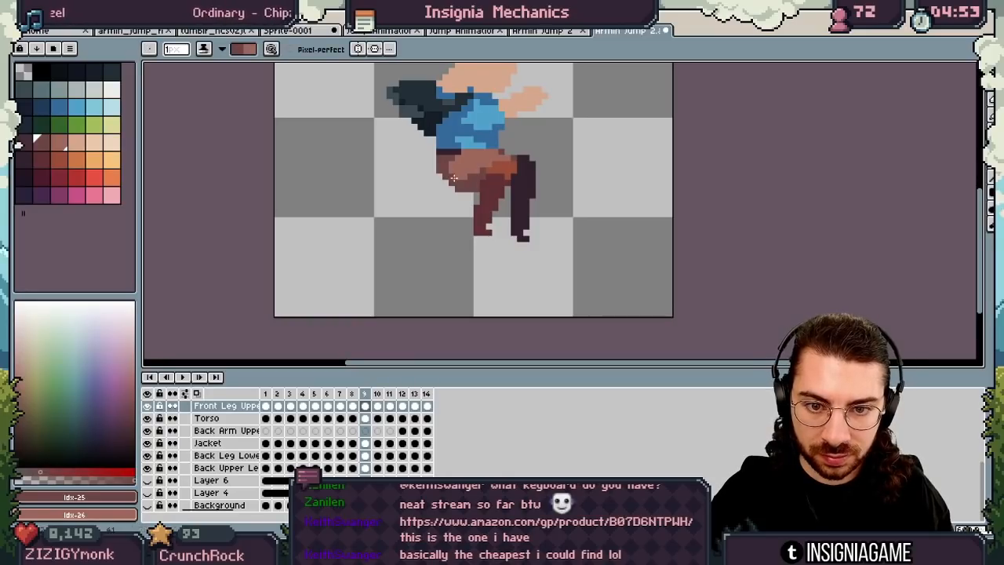
Play the jump animation at small scale to review the trouser shading, stopping on frame 3.
{"action": "key", "text": "Return"}
{"action": "key", "text": "z"}
{"action": "key", "text": "1"}
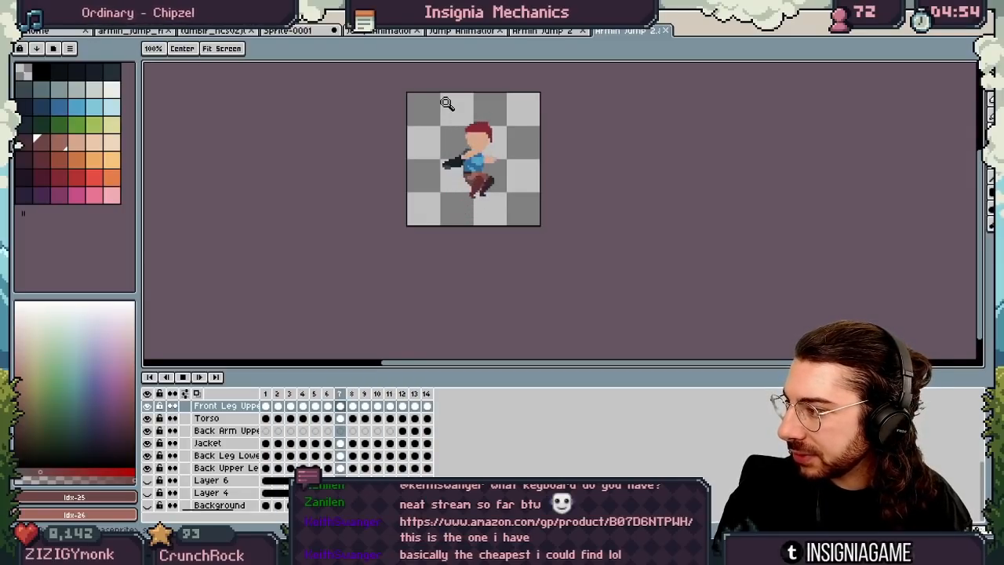
{"action": "key", "text": "Return"}
Shade the skin just below the rolled sleeve with Idx-26 on frame 3 of the Front Arm layer.
{"action": "scroll", "coordinate": [447, 176], "scroll_direction": "up", "scroll_amount": 2}
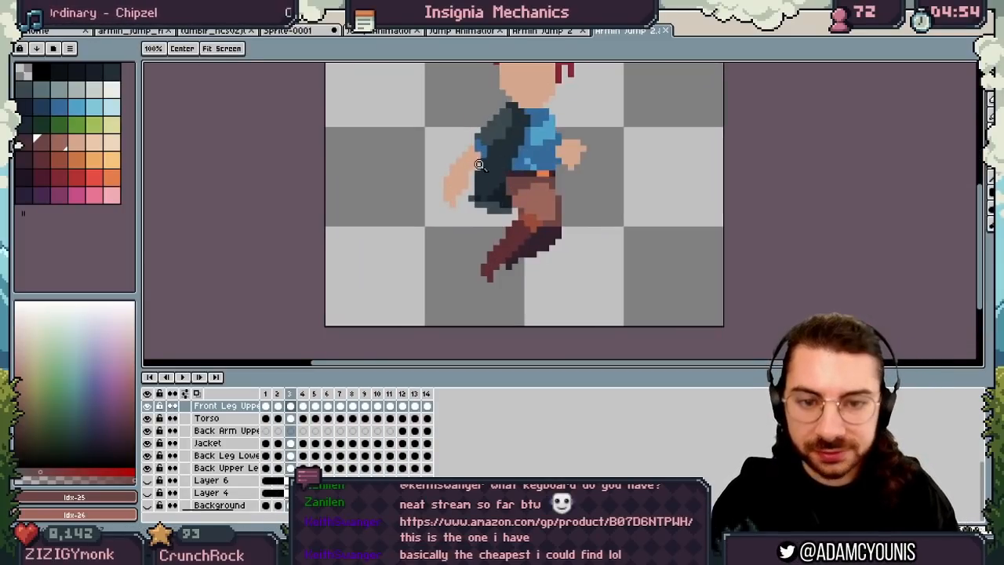
{"action": "left_click", "coordinate": [472, 162], "text": "ctrl"}
{"action": "left_click", "coordinate": [472, 162], "text": "alt"}
{"action": "left_click_drag", "start_coordinate": [76, 144], "coordinate": [59, 142]}
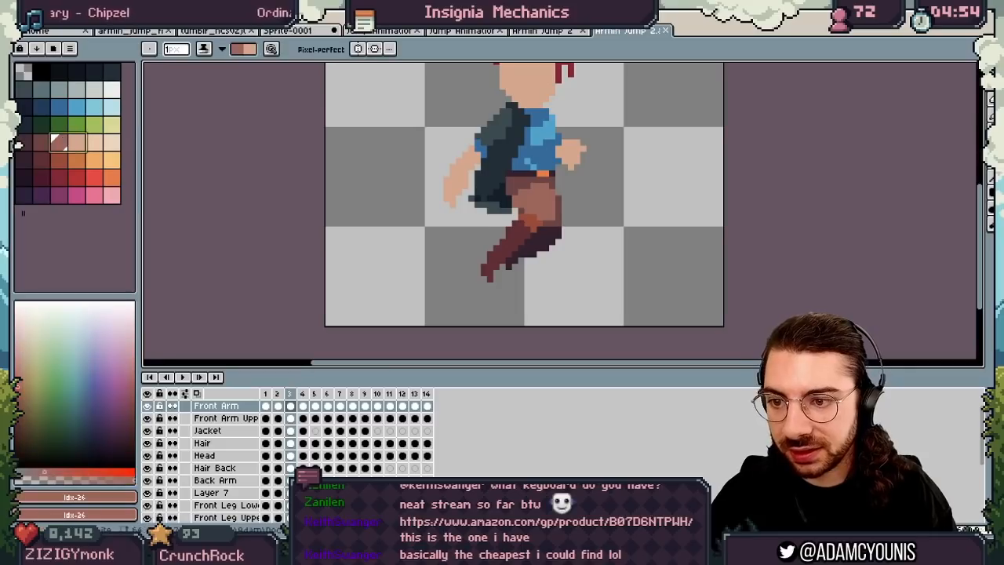
{"action": "key", "text": "s"}
{"action": "left_click", "coordinate": [480, 152]}
Carry the Idx-26 shading beside the front arm's sleeve through the frames from 4 to 10.
{"action": "key", "text": "Right"}
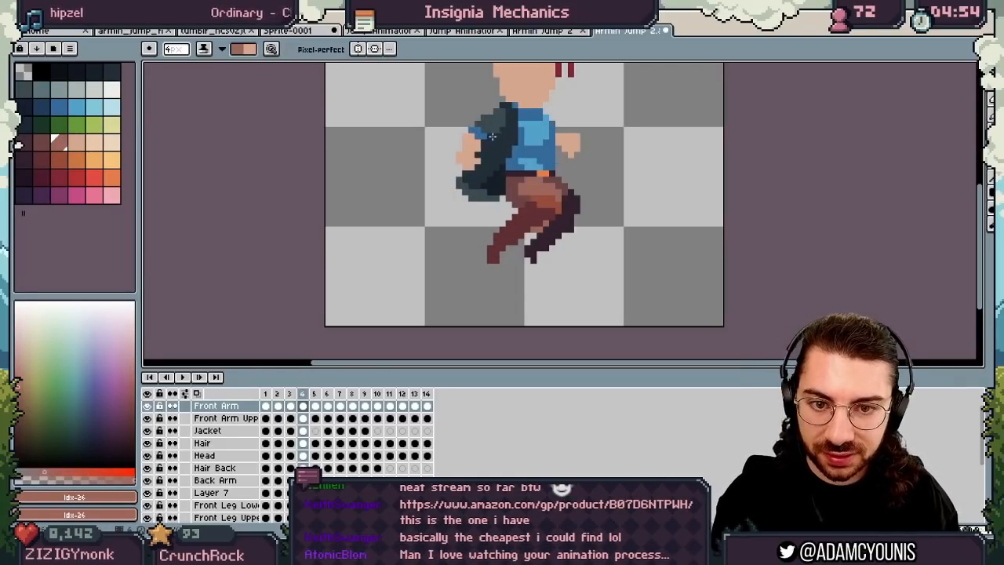
{"action": "key", "text": "Right"}
{"action": "key", "text": "Right"}
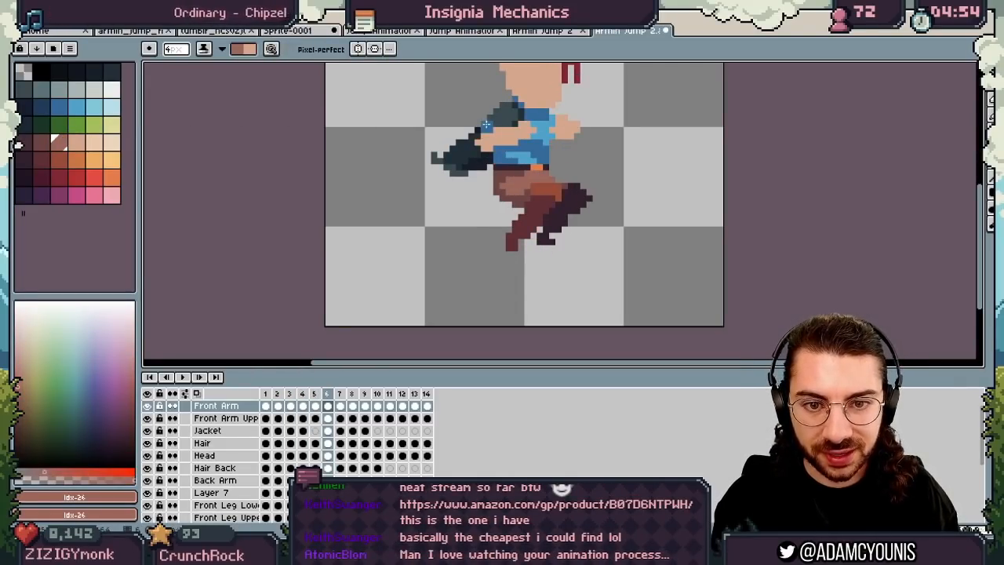
{"action": "key", "text": "Right"}
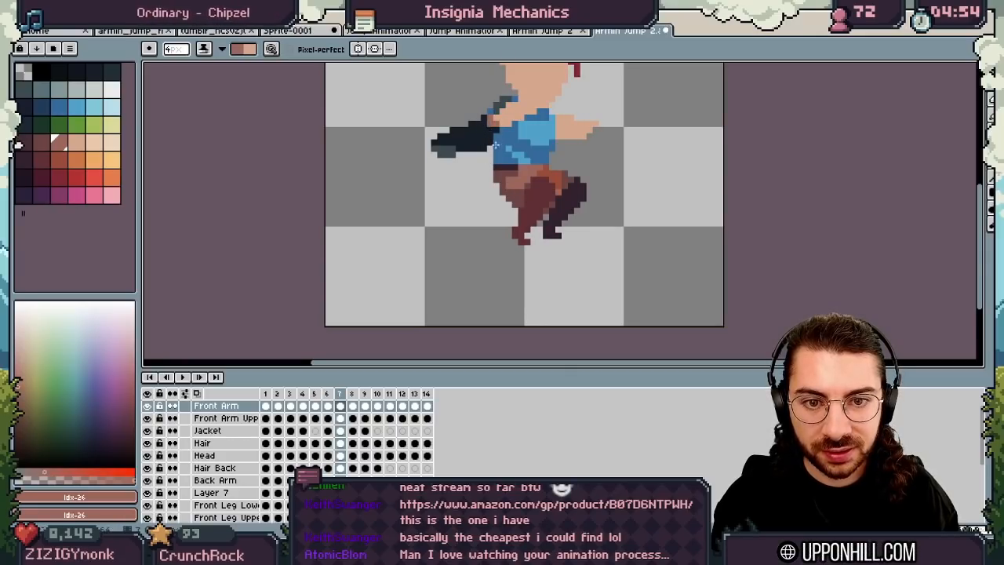
{"action": "key", "text": "Right"}
{"action": "key", "text": "Right"}
{"action": "key", "text": "Right"}
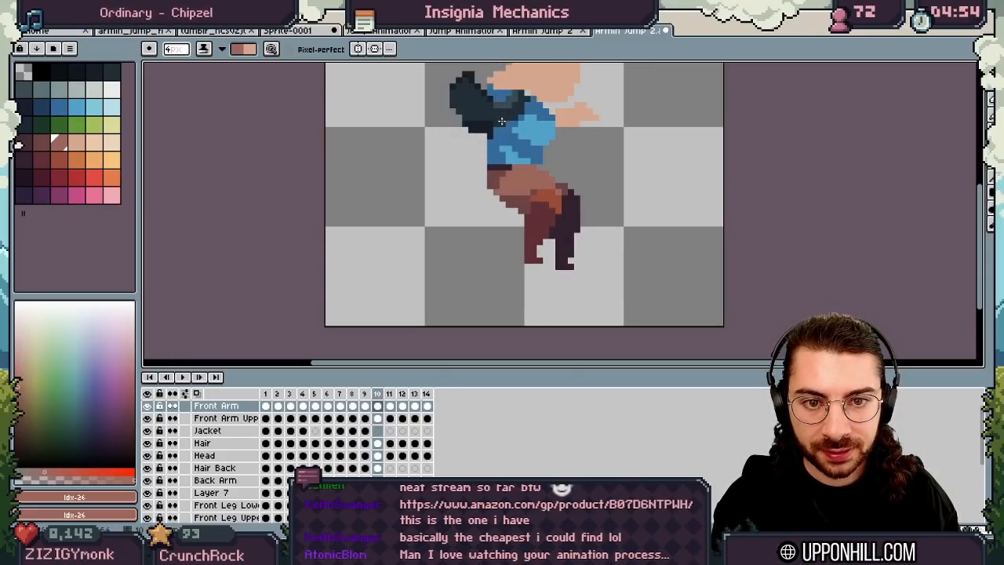
{"action": "left_click_drag", "start_coordinate": [512, 115], "coordinate": [470, 209]}
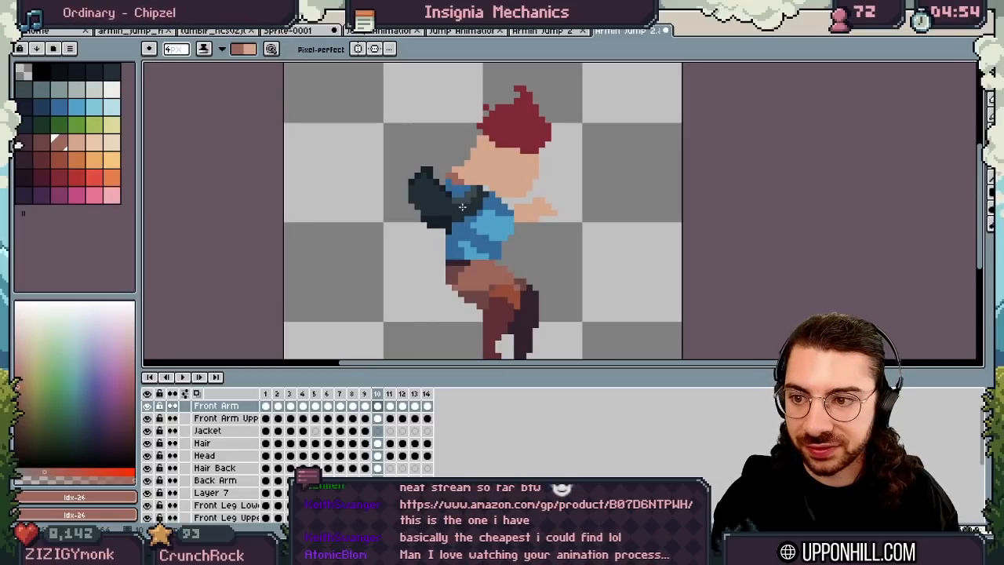
{"action": "key", "text": "Right"}
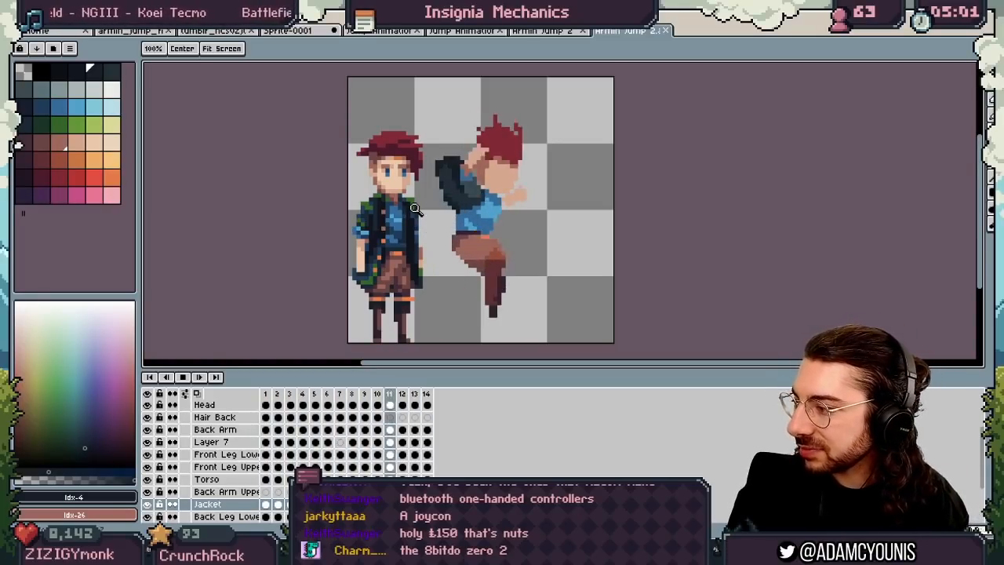
Stop the playback on frame 3, save the sprite, and compare the reference Armin's clothing and boots with the jump pose.
{"action": "key", "text": "Return"}
{"action": "key", "text": "ctrl+s"}
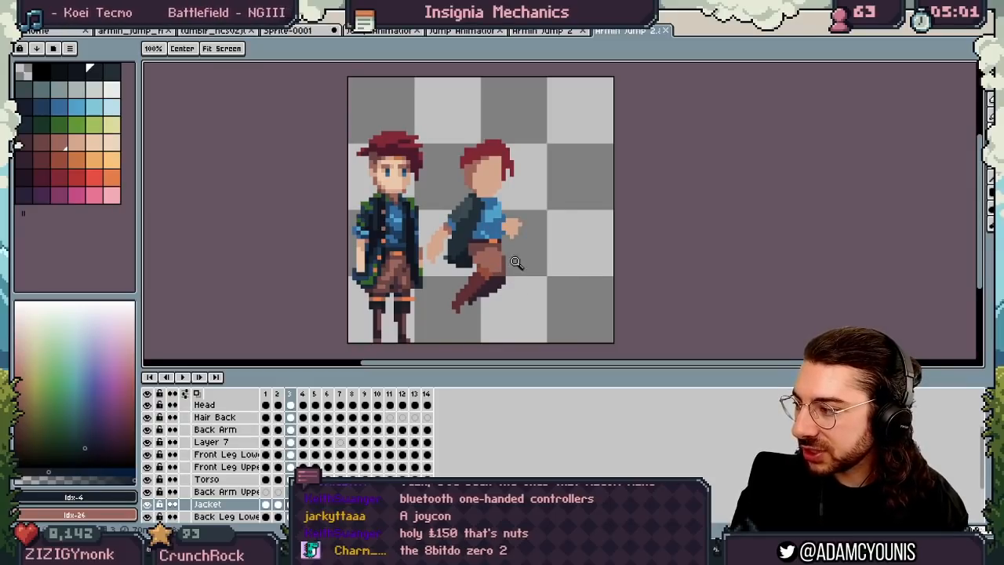
{"action": "left_click_drag", "start_coordinate": [381, 253], "coordinate": [416, 253]}
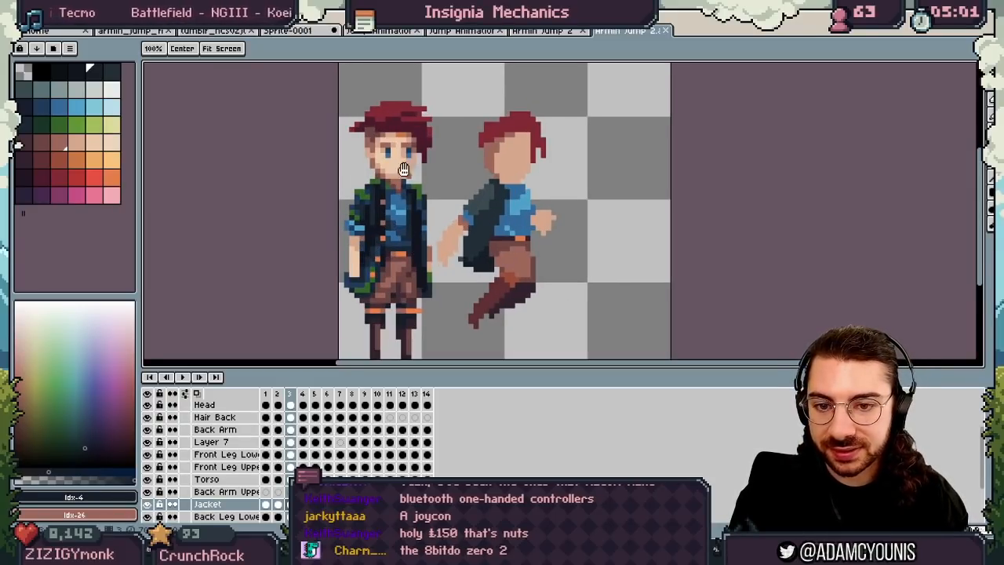
{"action": "left_click_drag", "start_coordinate": [406, 166], "coordinate": [412, 135]}
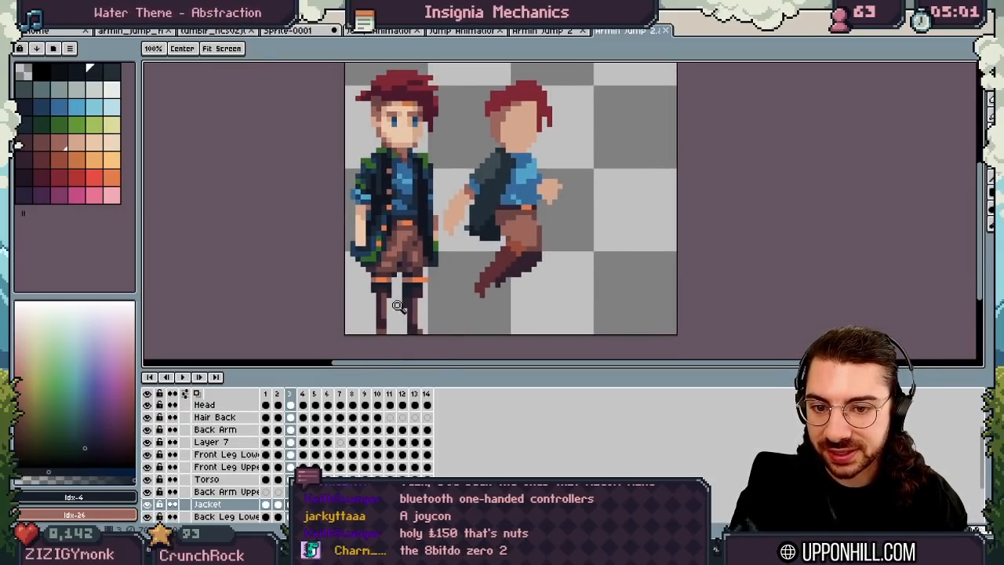
{"action": "left_click_drag", "start_coordinate": [388, 268], "coordinate": [459, 254]}
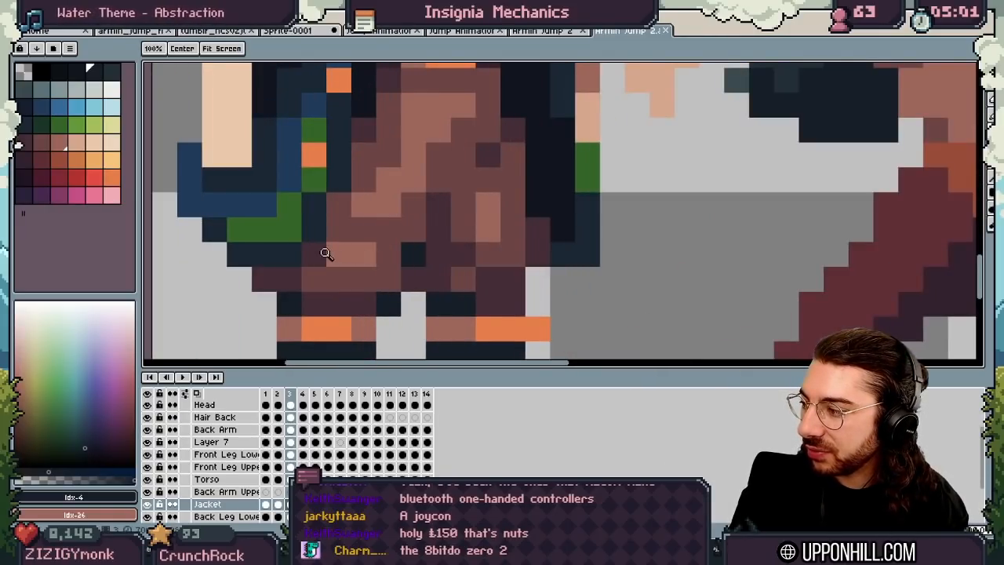
{"action": "mouse_move", "coordinate": [351, 255]}
{"action": "left_mouse_down"}
{"action": "mouse_move", "coordinate": [327, 246]}
{"action": "mouse_move", "coordinate": [365, 245]}
{"action": "left_mouse_up"}
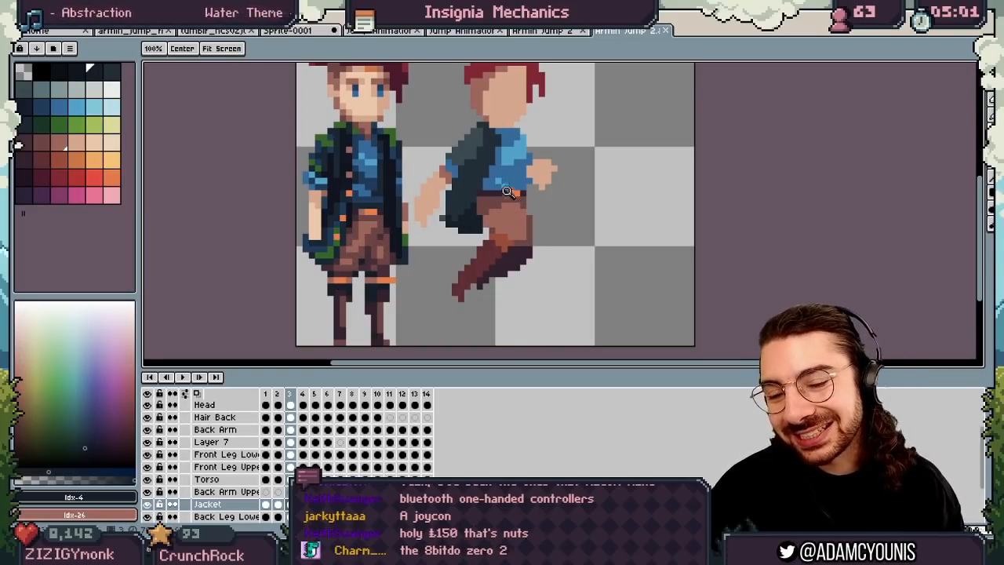
Erase stray pixels around the front hand on frame 3 of the Front Arm layer and save the sprite.
{"action": "left_click", "coordinate": [434, 200]}
{"action": "left_click", "coordinate": [422, 217], "text": "ctrl"}
{"action": "key", "text": "e"}
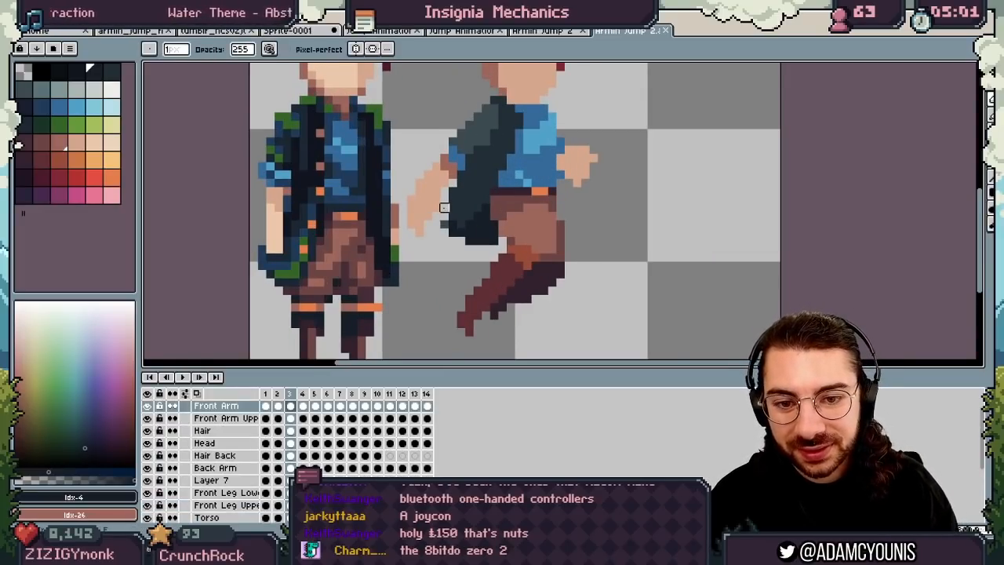
{"action": "left_click", "coordinate": [436, 208]}
{"action": "left_click", "coordinate": [421, 232]}
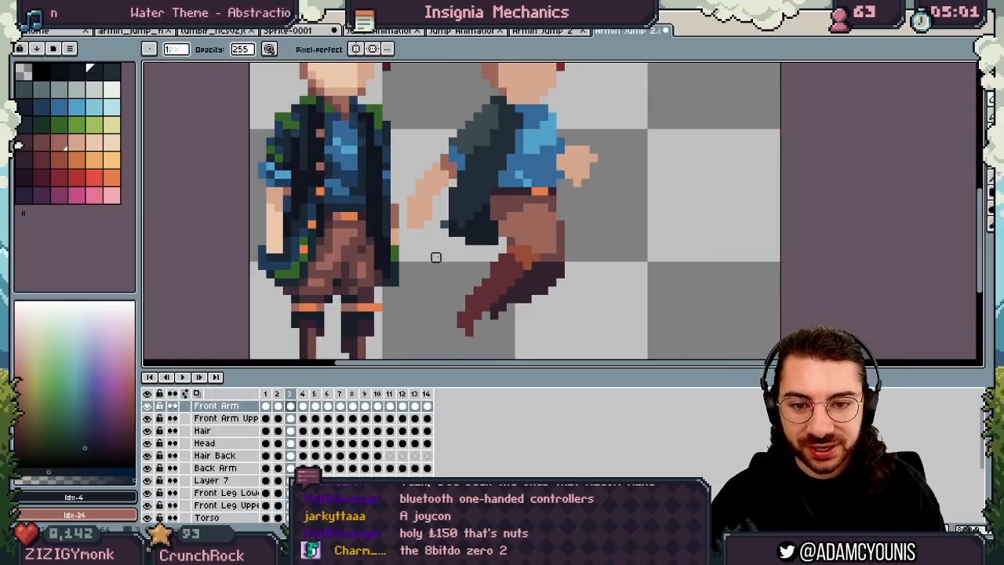
{"action": "left_click_drag", "start_coordinate": [483, 218], "coordinate": [454, 261]}
{"action": "key", "text": "ctrl+s"}
Sample the shirt's mid blue Idx-14 from the torso on frame 3.
{"action": "left_click_drag", "start_coordinate": [489, 213], "coordinate": [465, 231]}
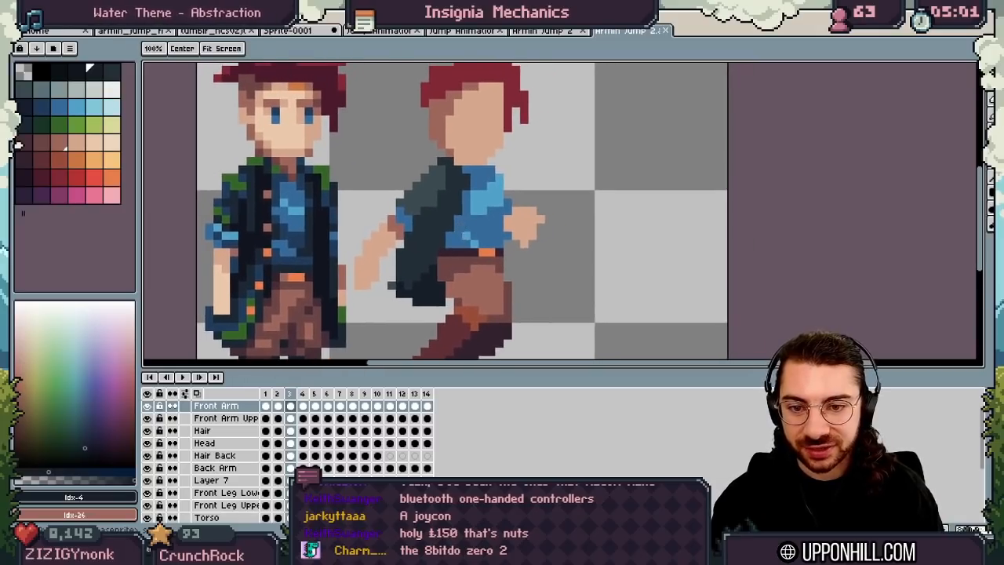
{"action": "key", "text": "z"}
{"action": "left_click", "coordinate": [480, 235], "text": "alt"}
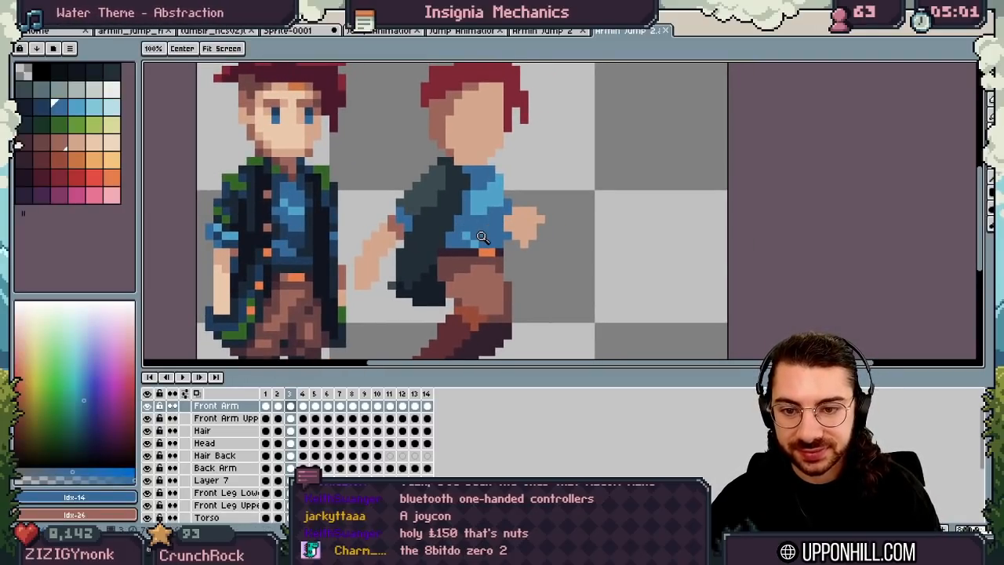
{"action": "left_click", "coordinate": [477, 239]}
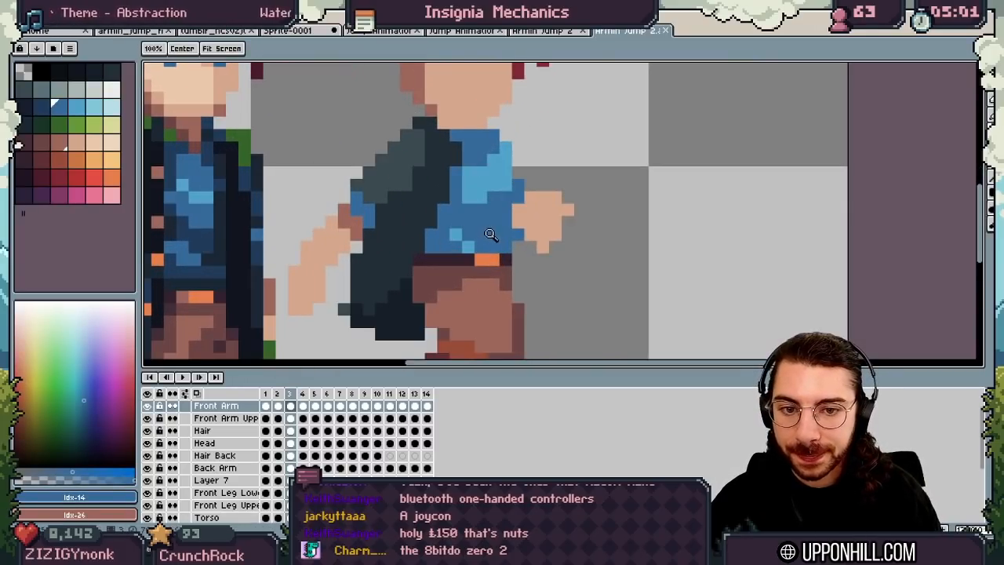
Switch to Unity, focus the running game, and make Armin jump to check the updated jump animation.
{"action": "key", "text": "alt+Tab"}
{"action": "scroll", "coordinate": [491, 308], "scroll_direction": "down", "scroll_amount": 3}
{"action": "left_click_drag", "start_coordinate": [447, 341], "coordinate": [440, 375]}
{"action": "left_click", "coordinate": [731, 285]}
{"action": "key", "text": "space"}
{"action": "key", "text": "space"}
{"action": "key", "text": "space"}
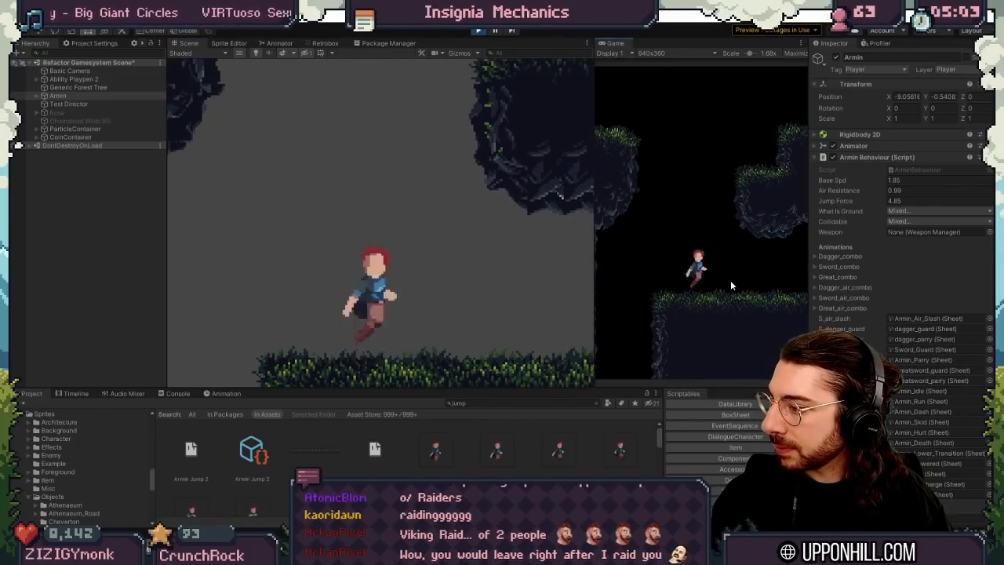
Run and jump Armin in both directions in the running game to test the jump animation while moving.
{"action": "key", "text": "Right"}
{"action": "key", "text": "Left"}
{"action": "key", "text": "space"}
{"action": "key", "text": "Right"}
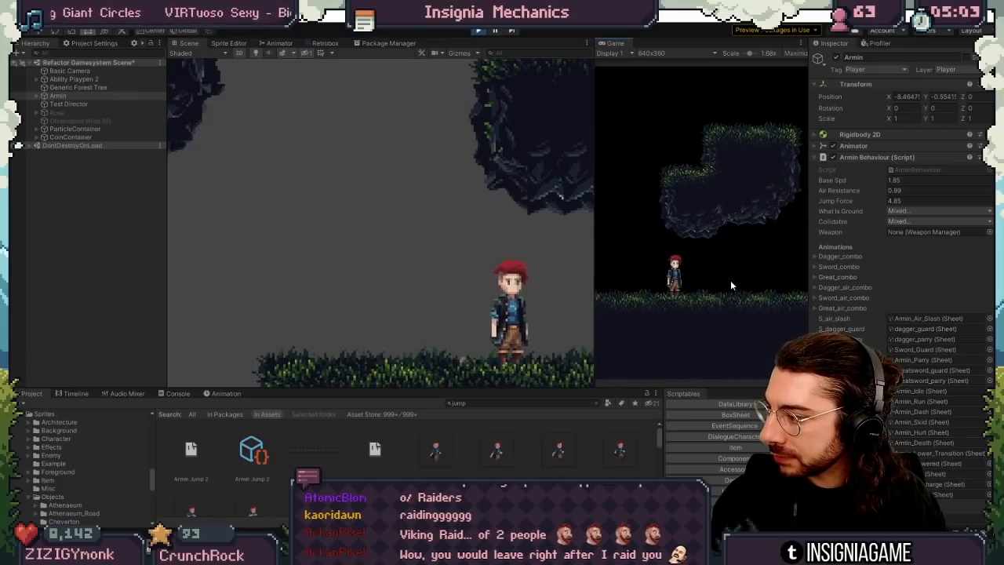
{"action": "key", "text": "Left"}
{"action": "key", "text": "space"}
{"action": "key", "text": "space"}
{"action": "key", "text": "Right"}
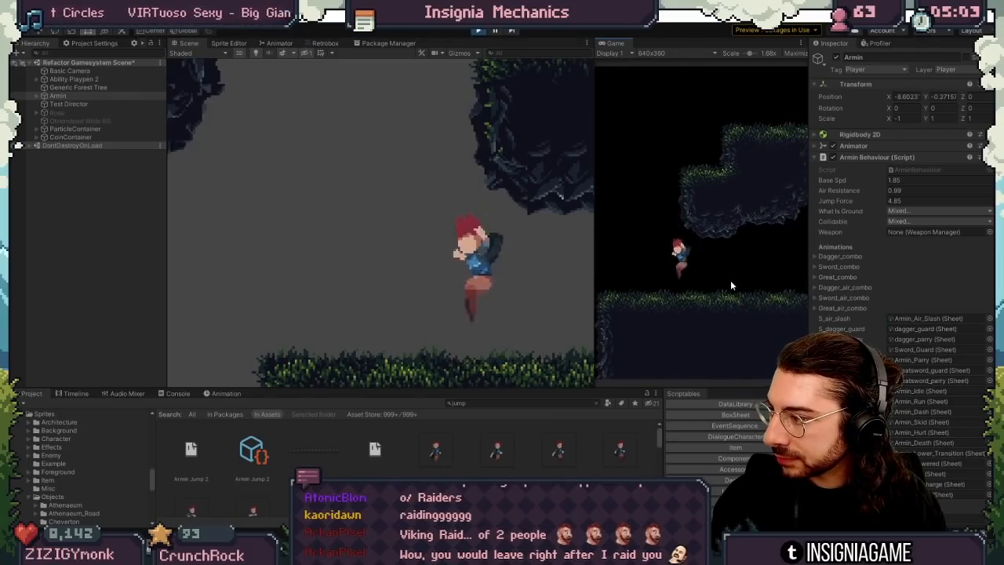
{"action": "key", "text": "space"}
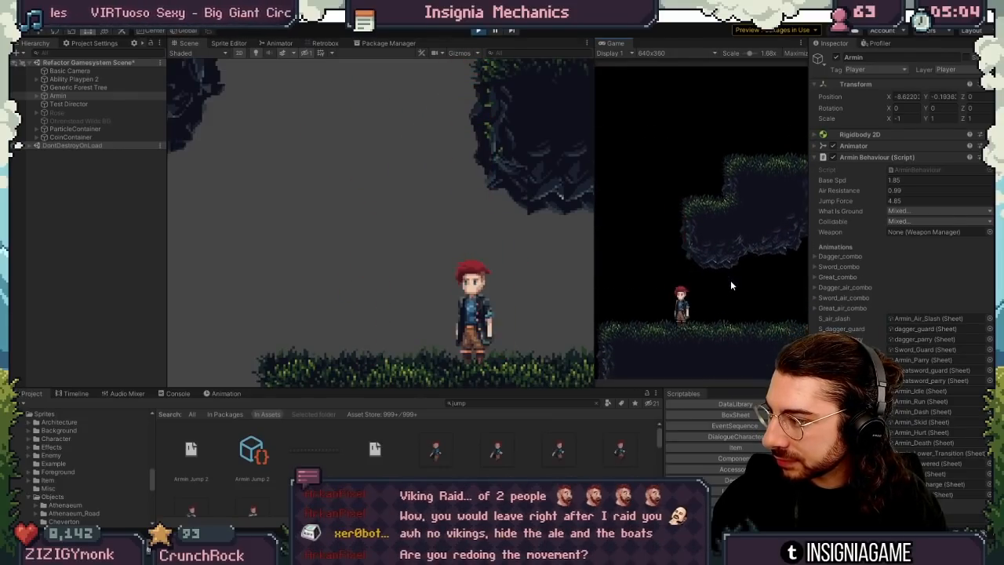
{"action": "key", "text": "Left"}
{"action": "key", "text": "Right"}
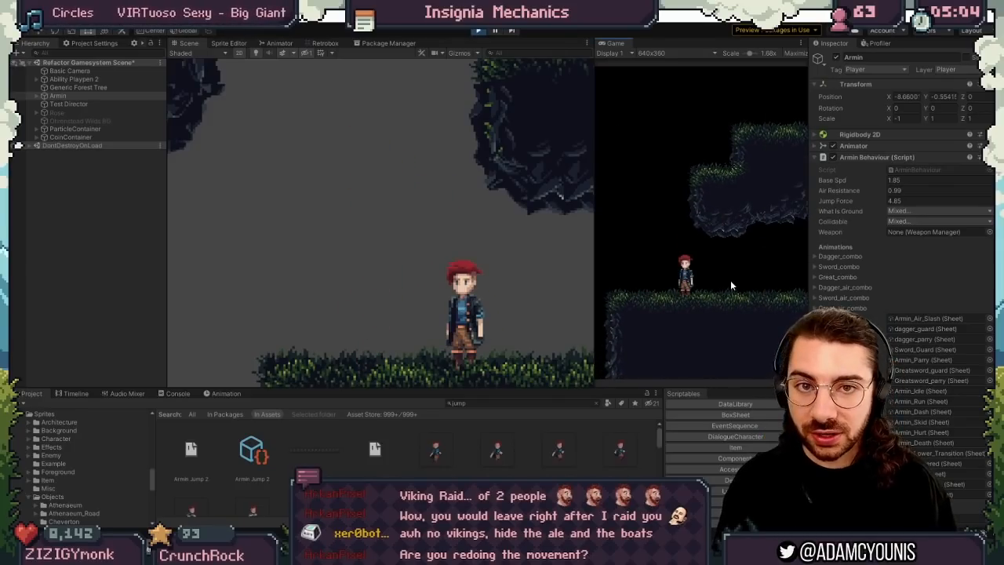